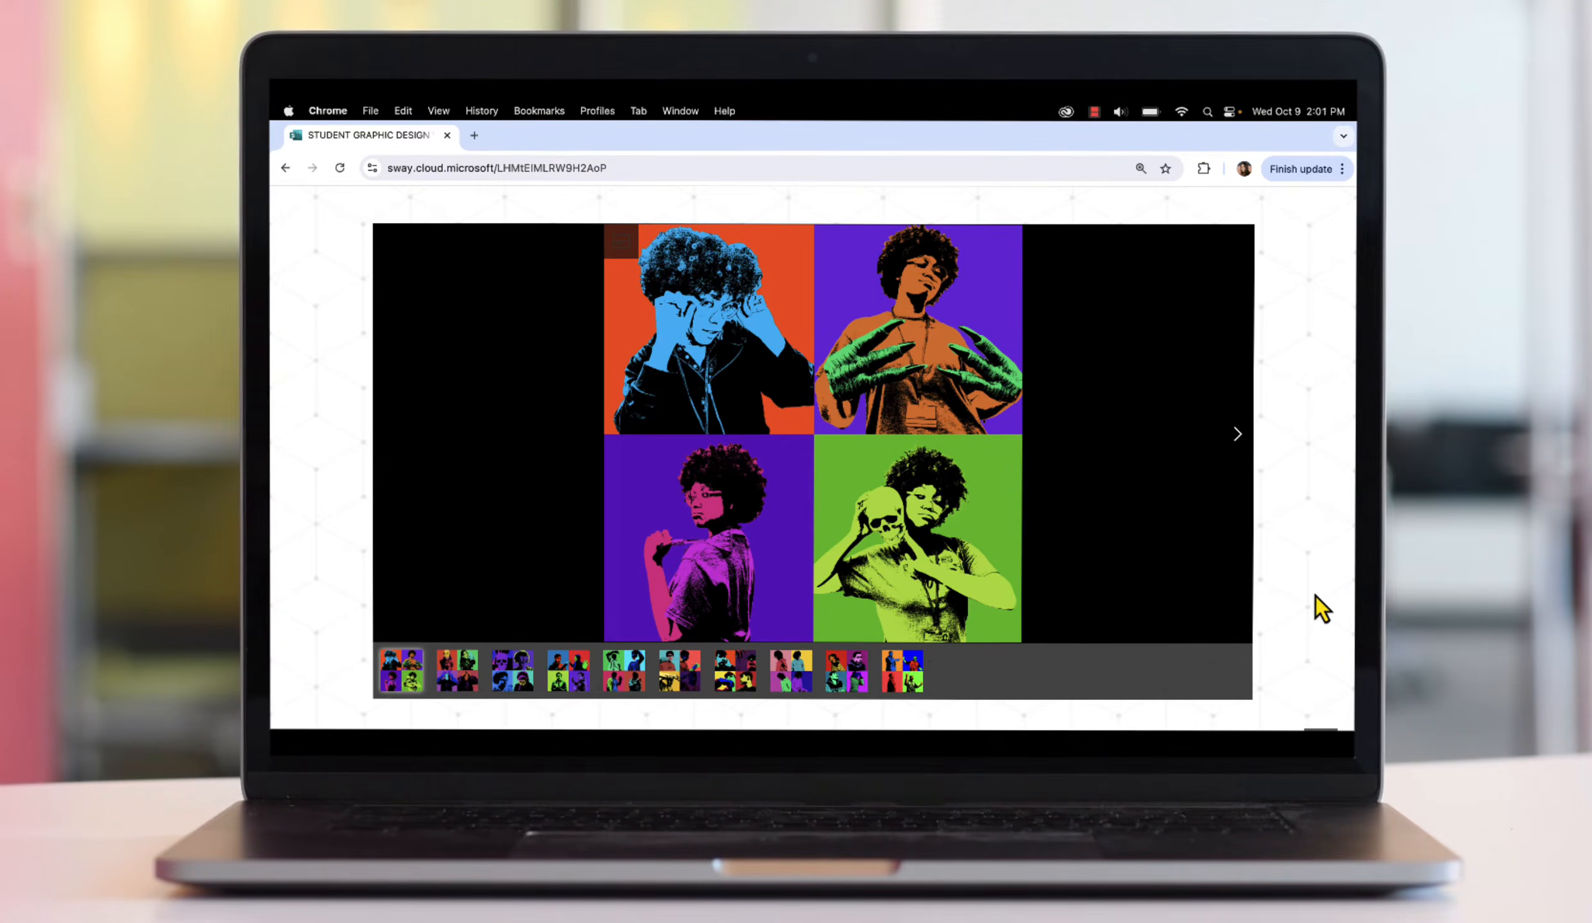
Page through the Sway gallery's four-panel pop-art portrait examples, nine sets forward
{"action": "left_click", "coordinate": [1240, 444]}
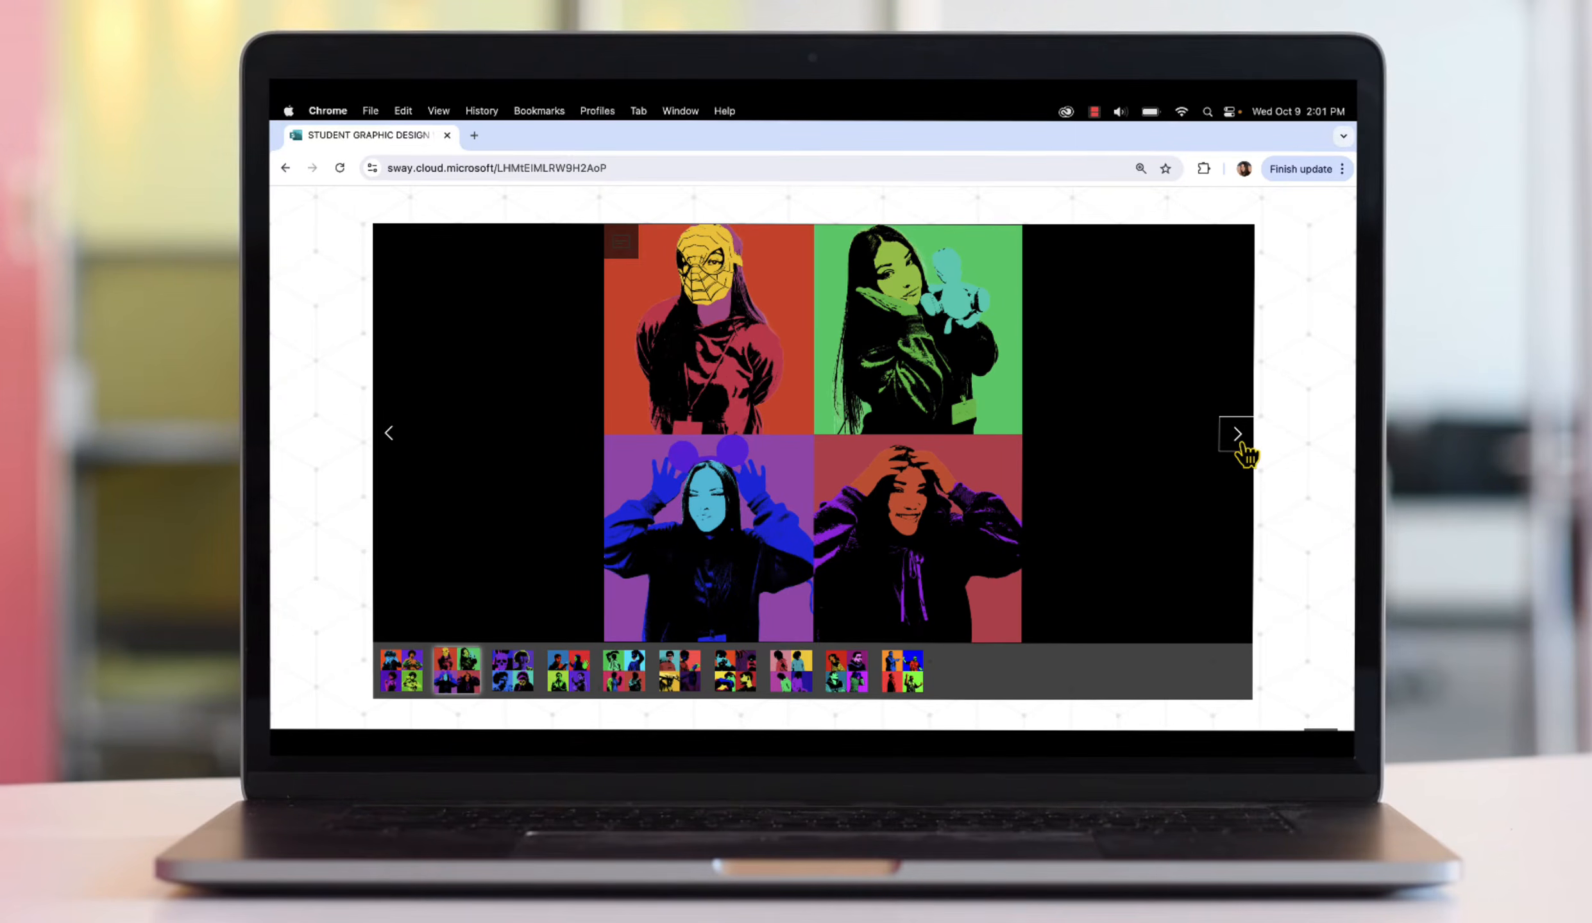
{"action": "left_click", "coordinate": [1240, 444]}
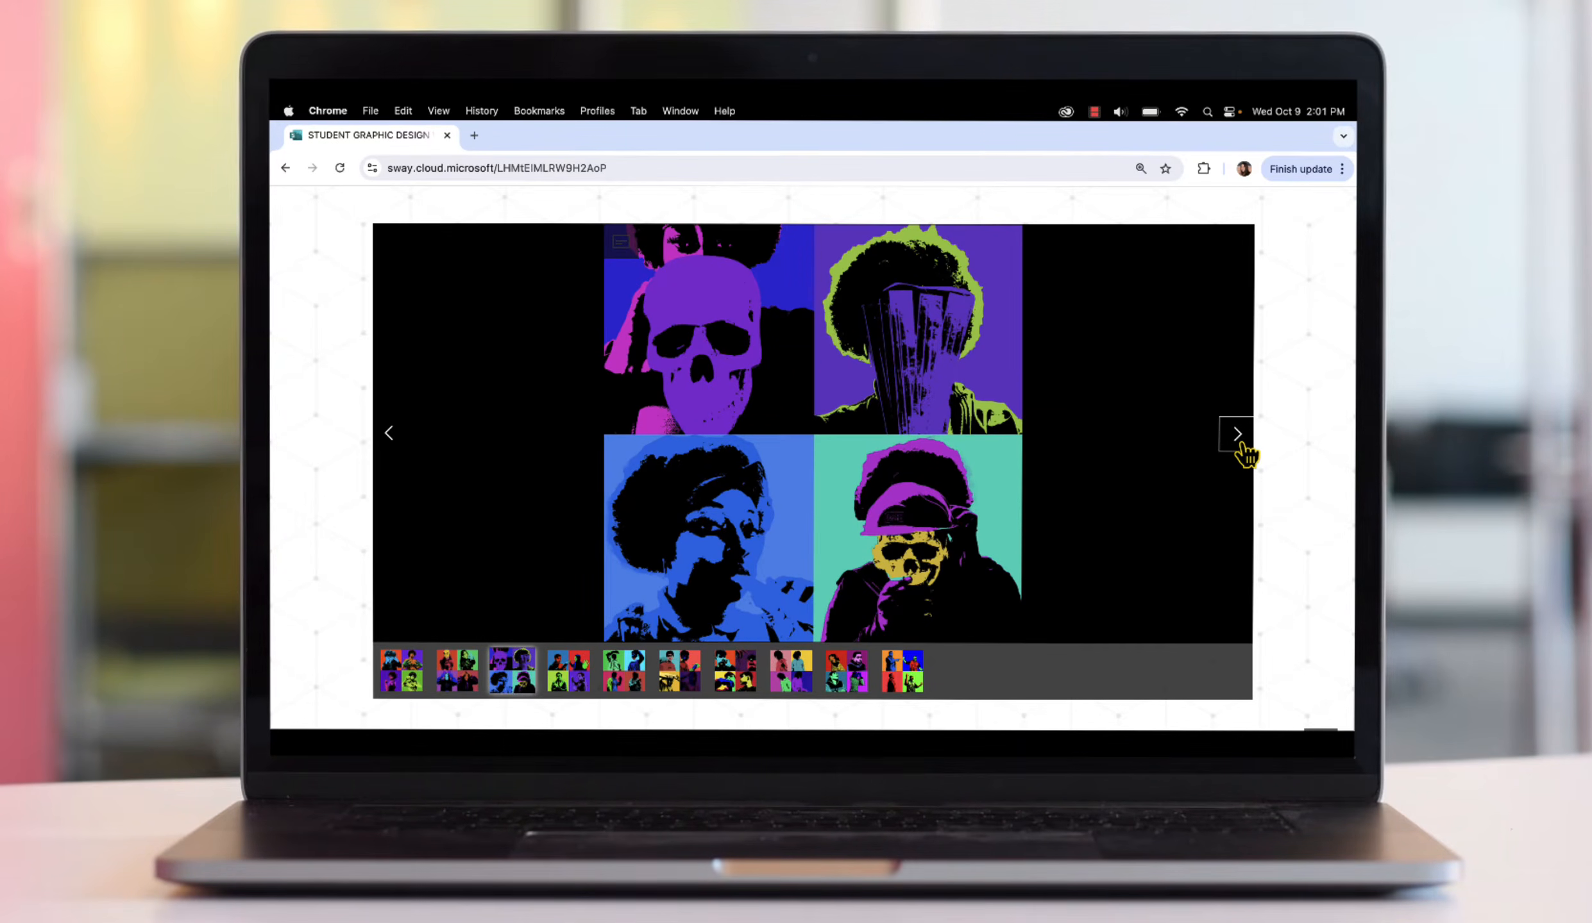
{"action": "left_click", "coordinate": [1239, 444]}
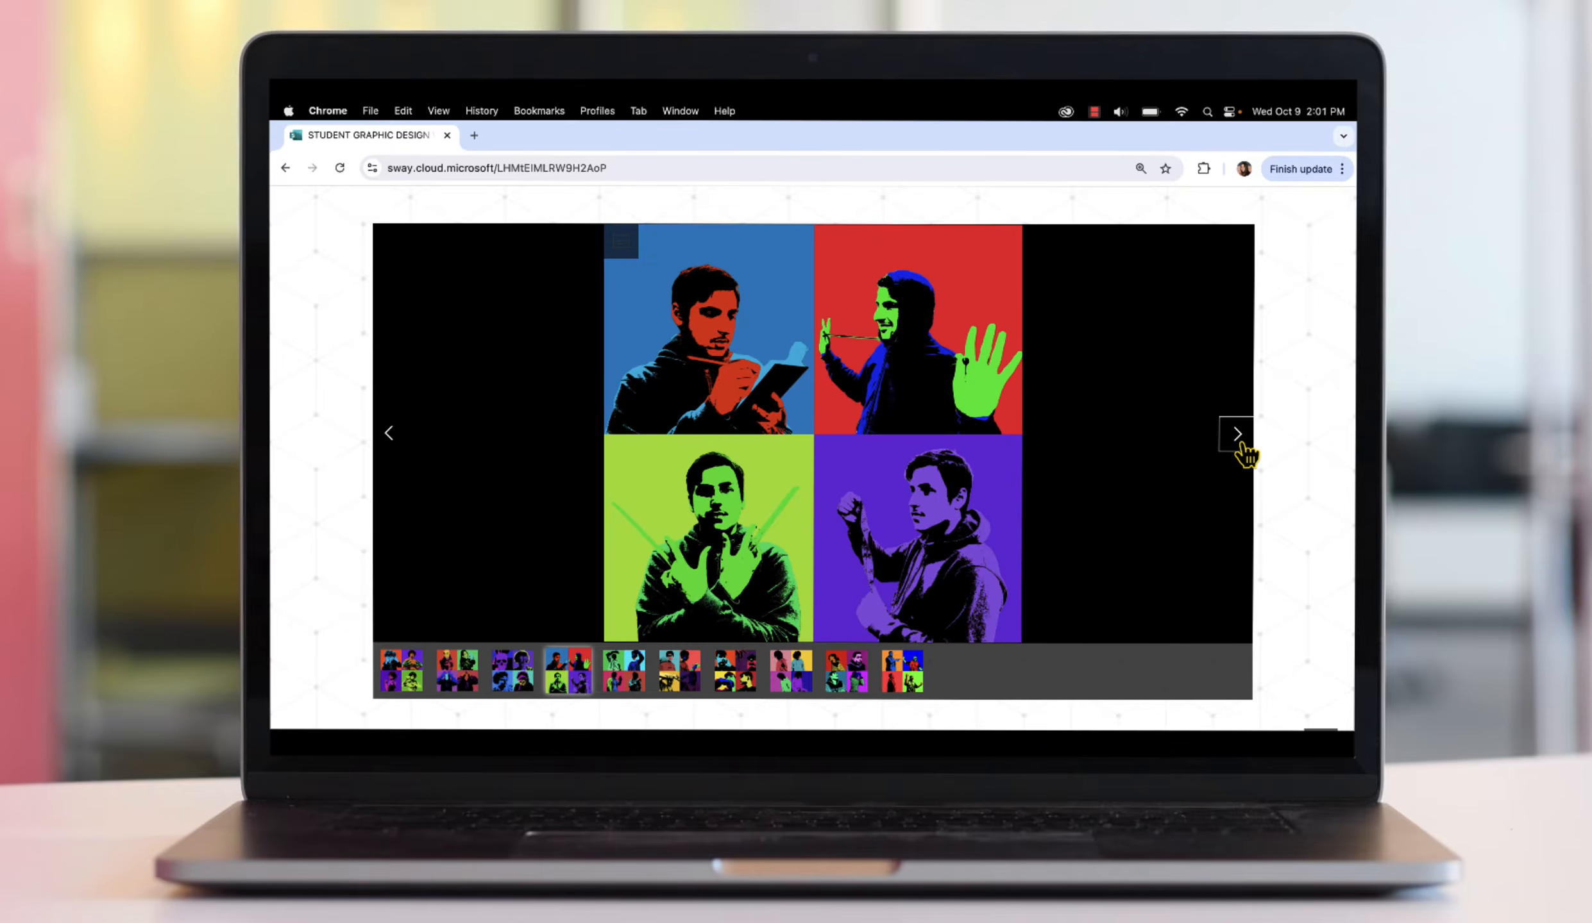
{"action": "left_click", "coordinate": [1239, 444]}
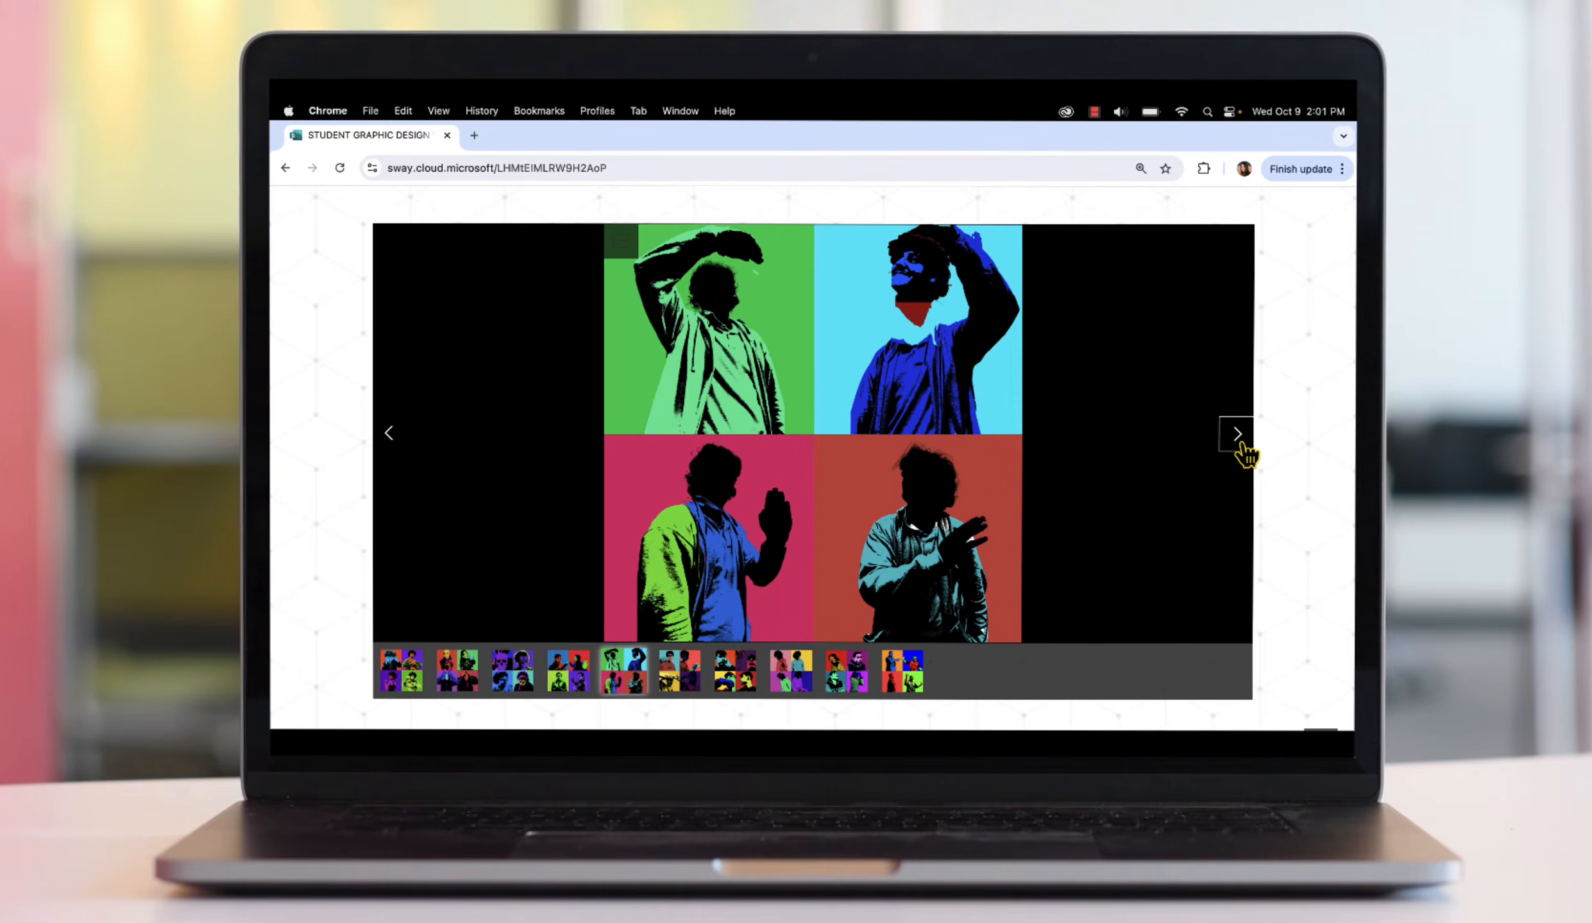
{"action": "left_click", "coordinate": [1240, 444]}
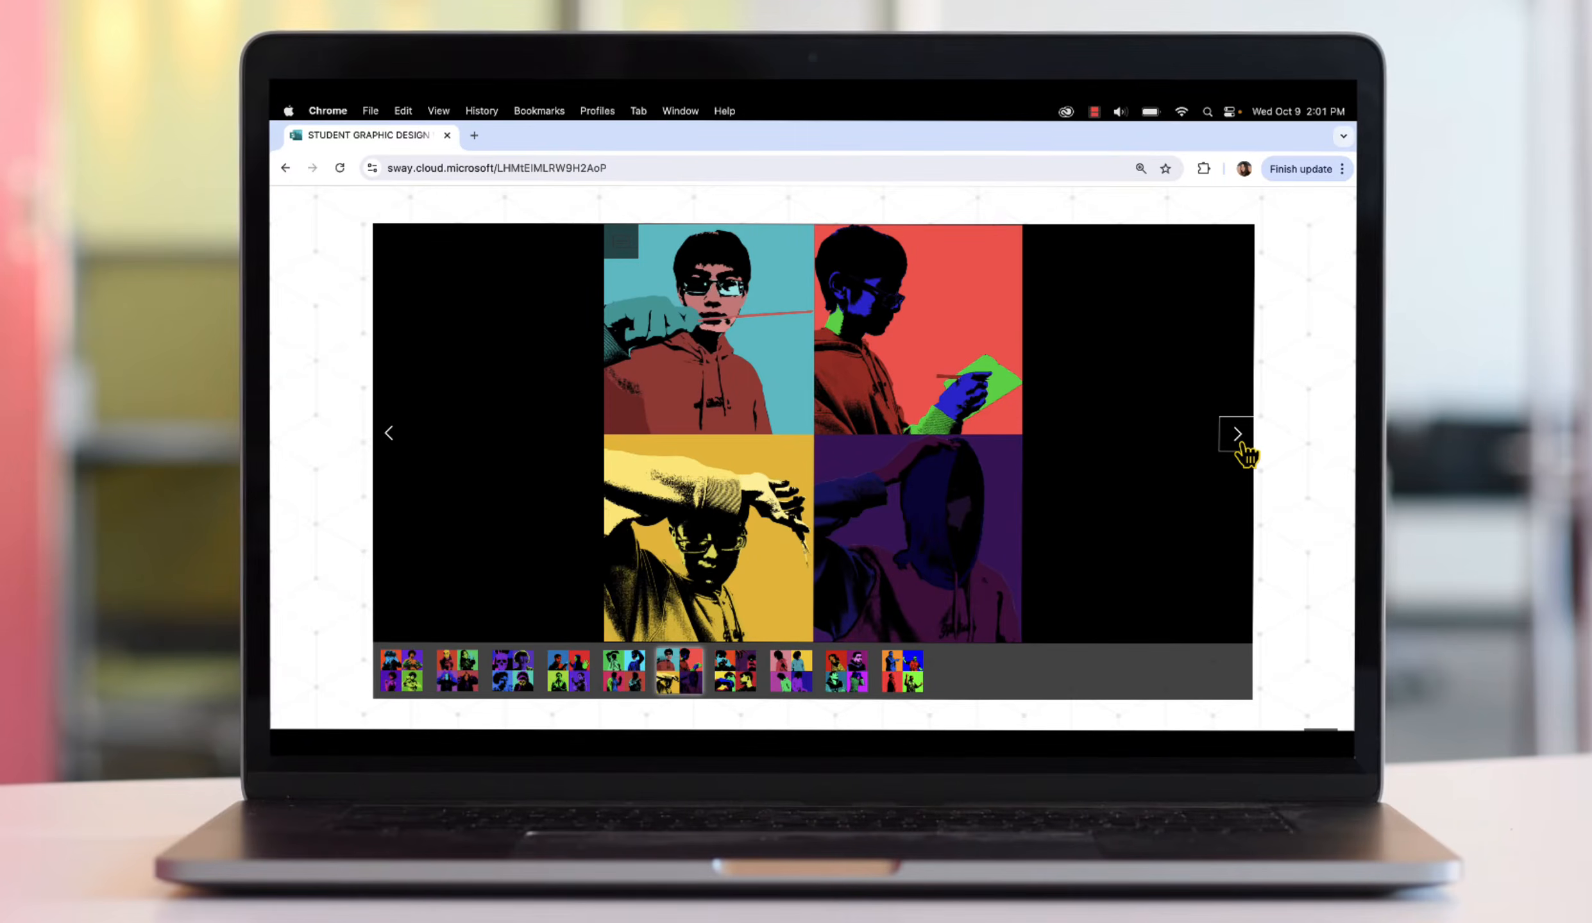
{"action": "left_click", "coordinate": [1239, 444]}
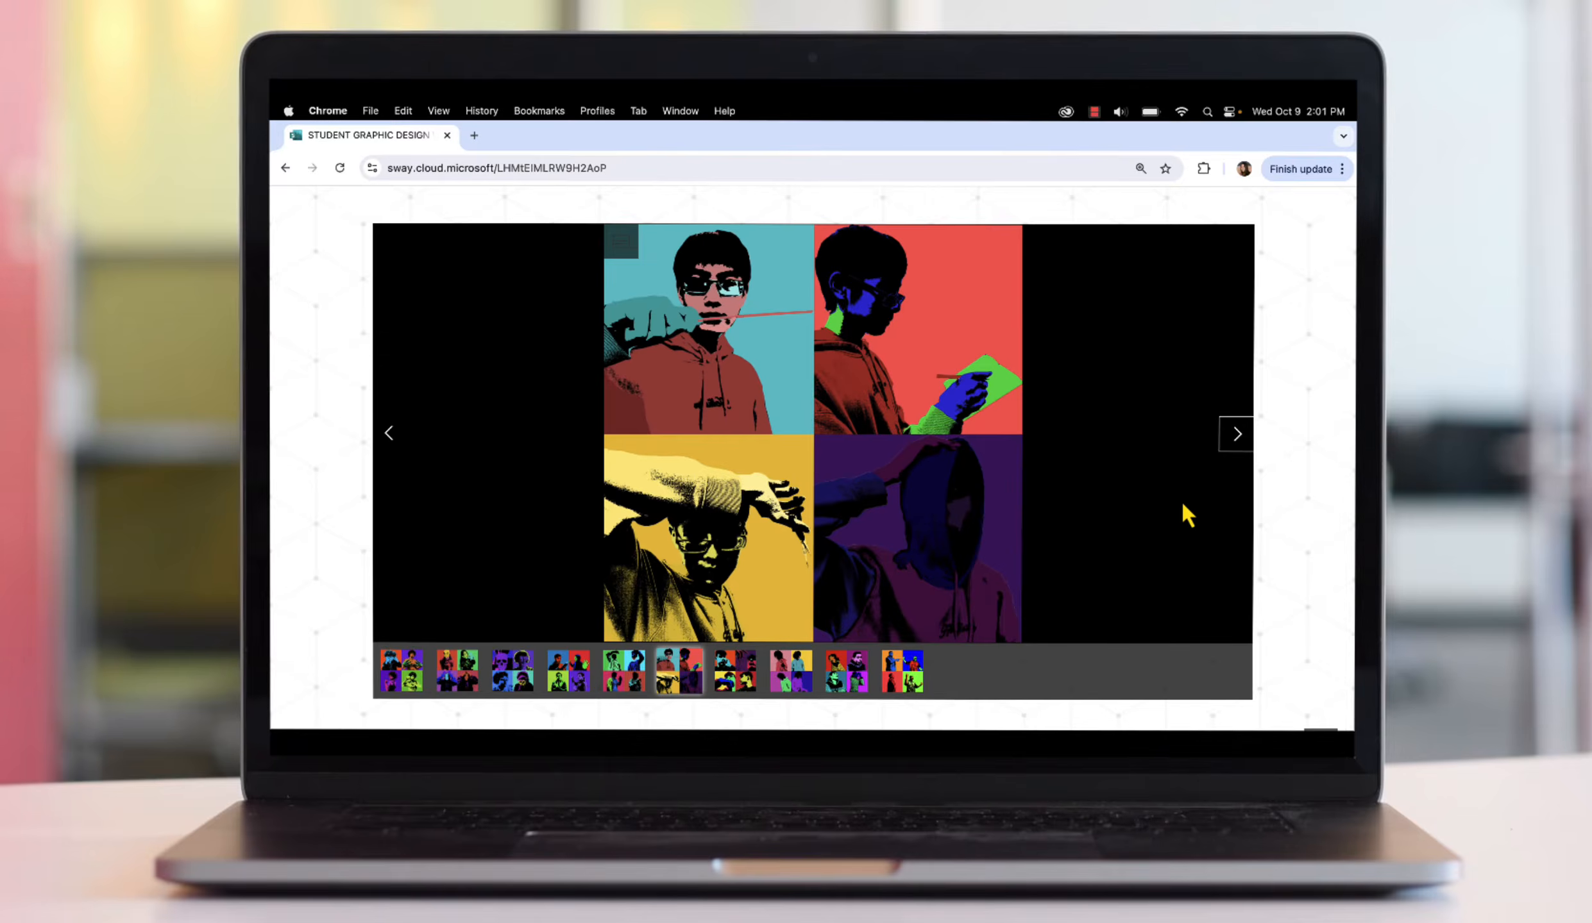
{"action": "left_click", "coordinate": [1234, 435]}
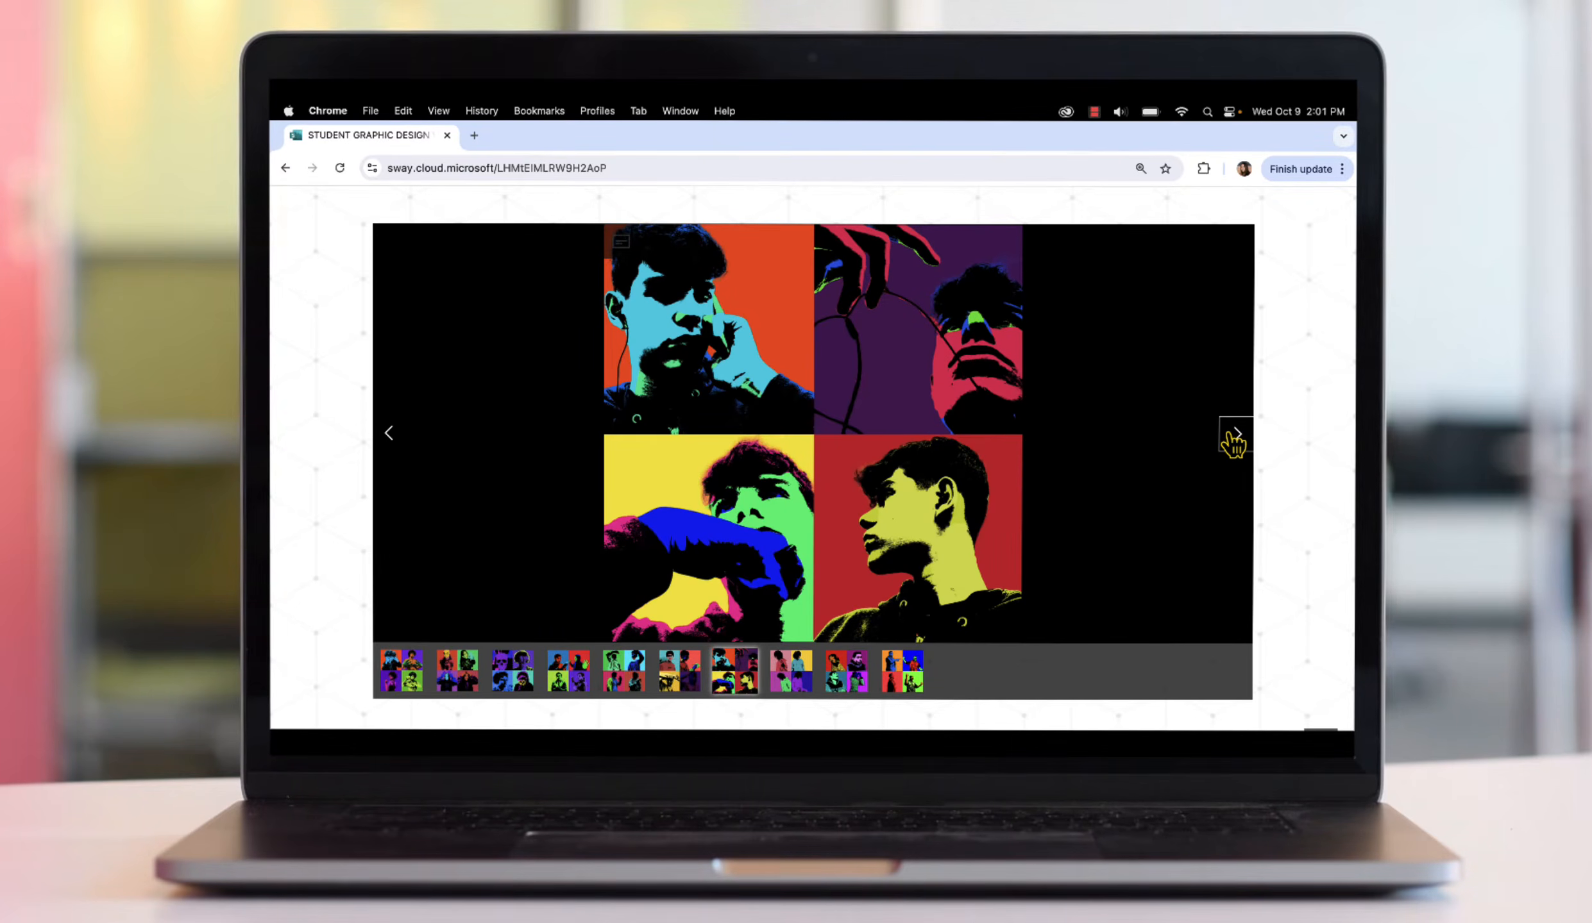
{"action": "left_click", "coordinate": [1234, 436]}
{"action": "left_click", "coordinate": [1234, 436]}
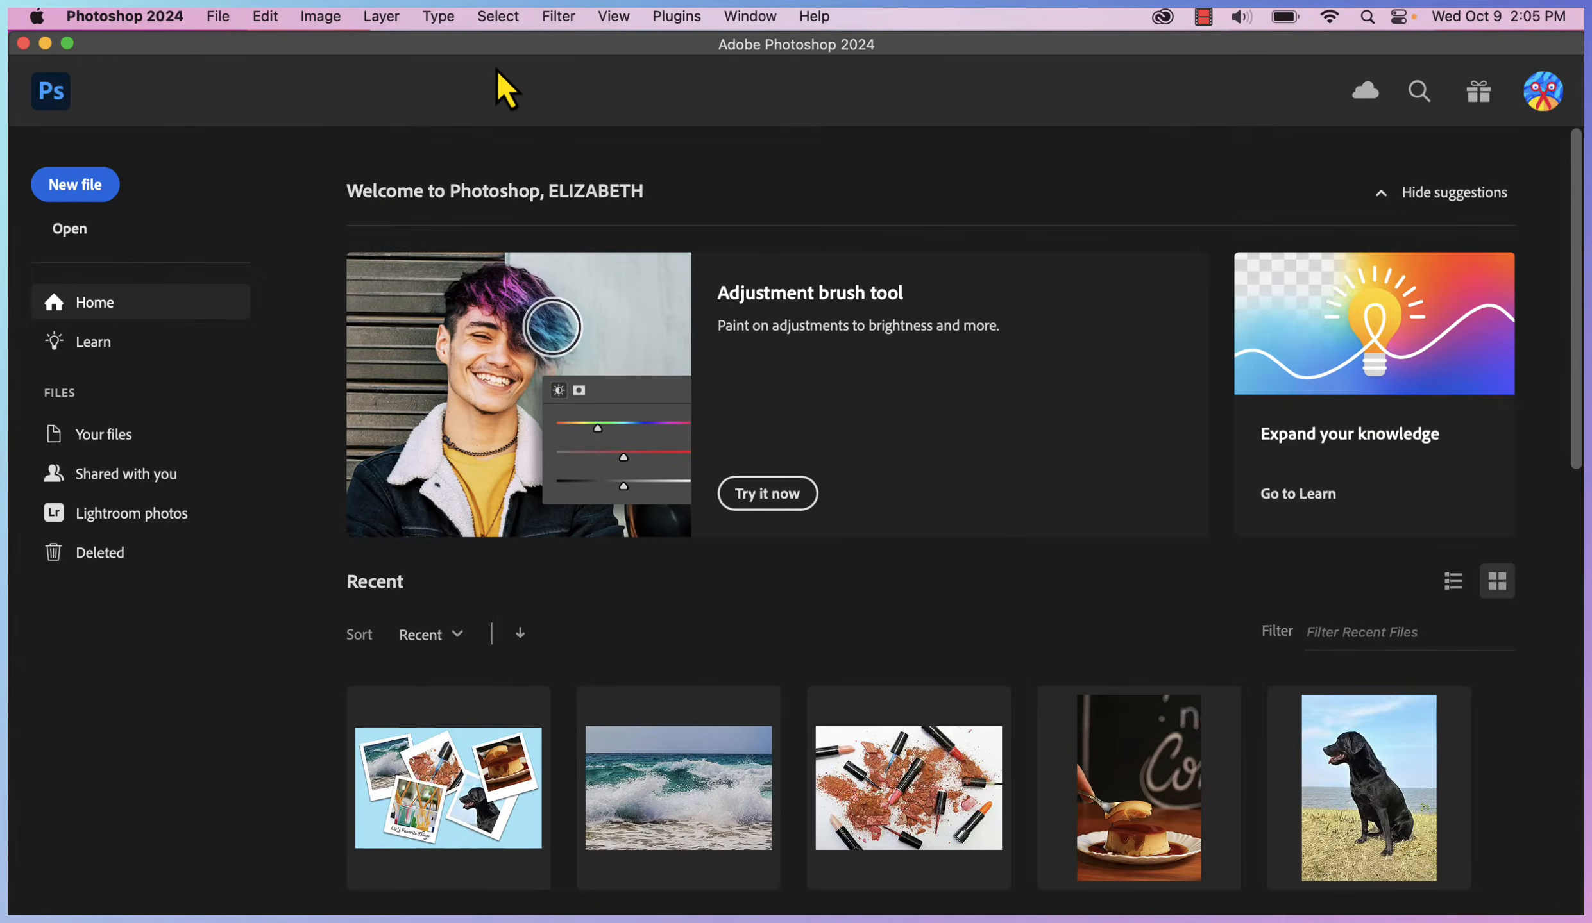
Start a new Print document named 'Mini portrait', width 5 inches, and clear the height field
{"action": "left_click", "coordinate": [82, 190]}
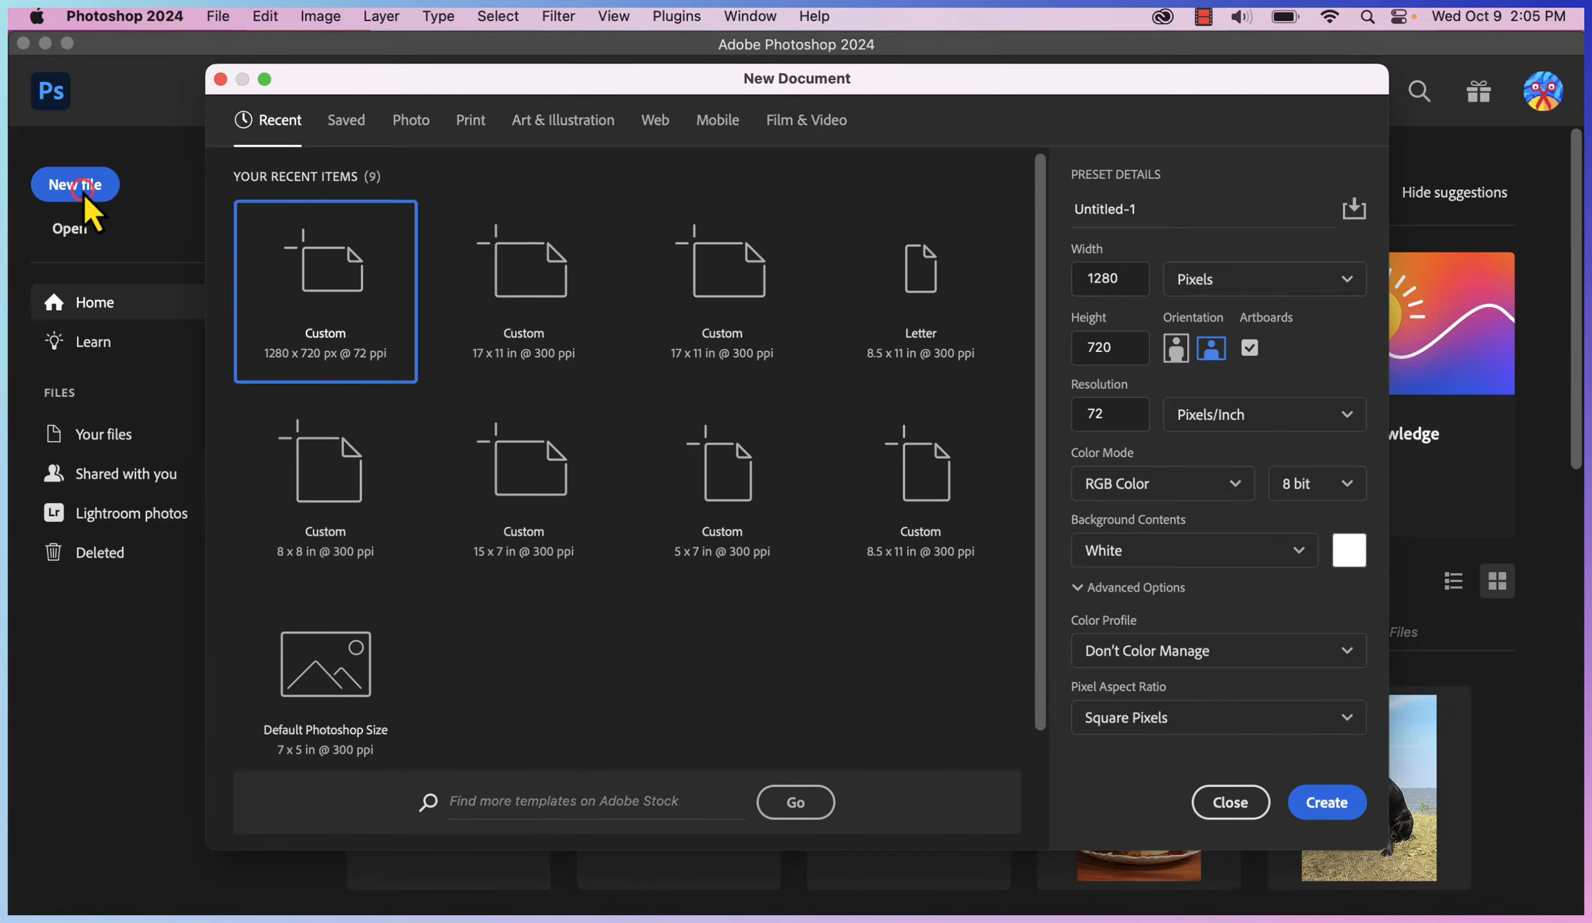
{"action": "left_click", "coordinate": [472, 119]}
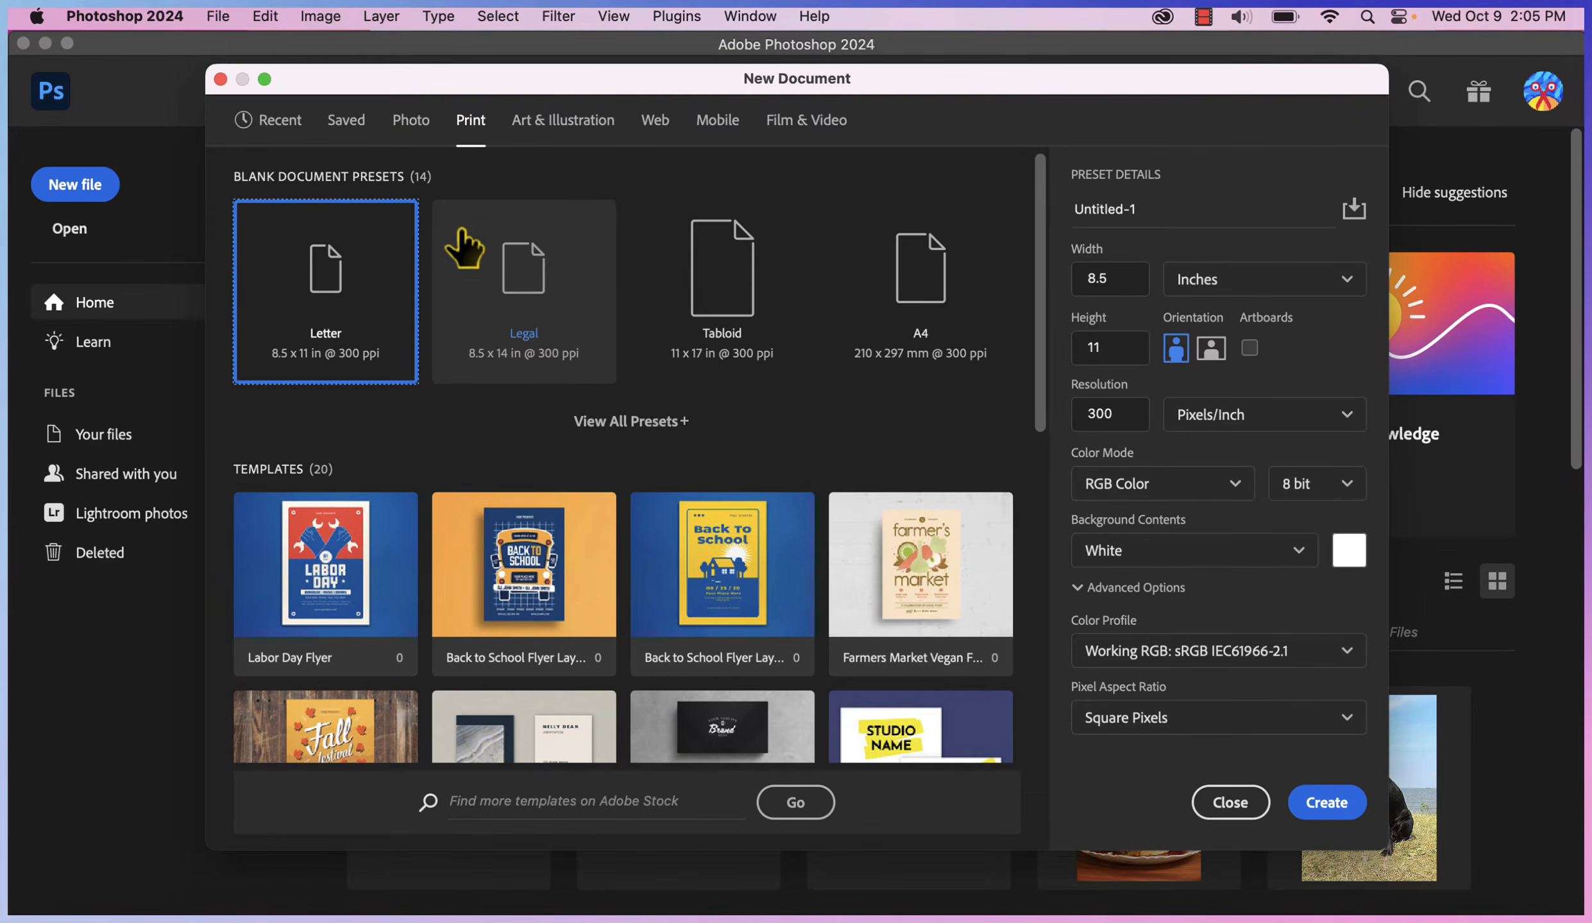
{"action": "left_click", "coordinate": [1167, 208]}
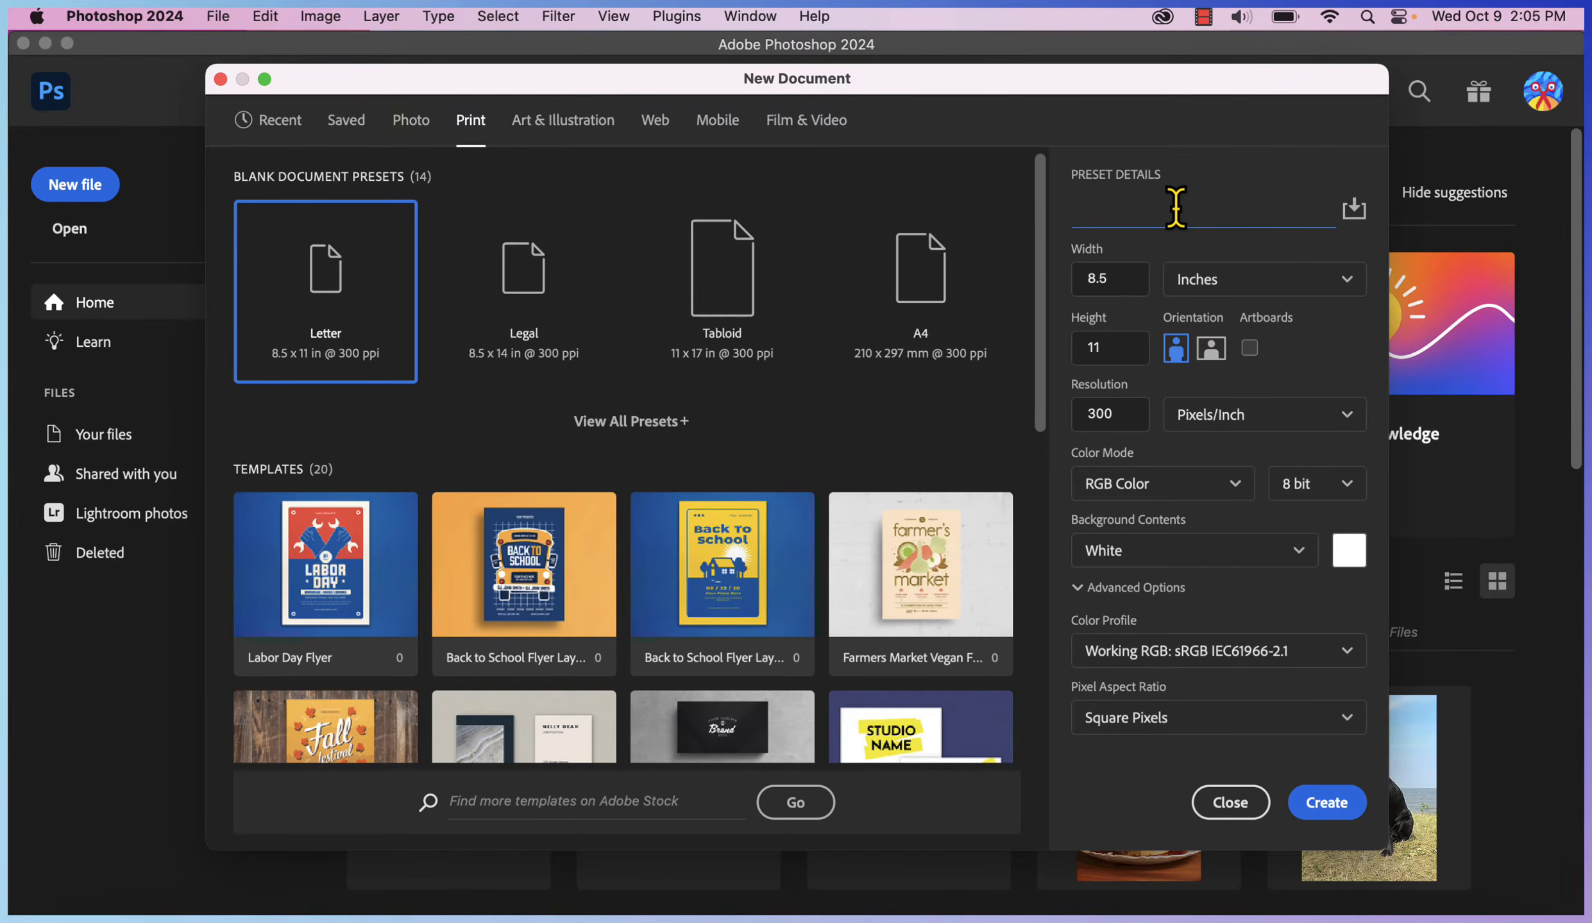
{"action": "type", "text": "Mini portrait"}
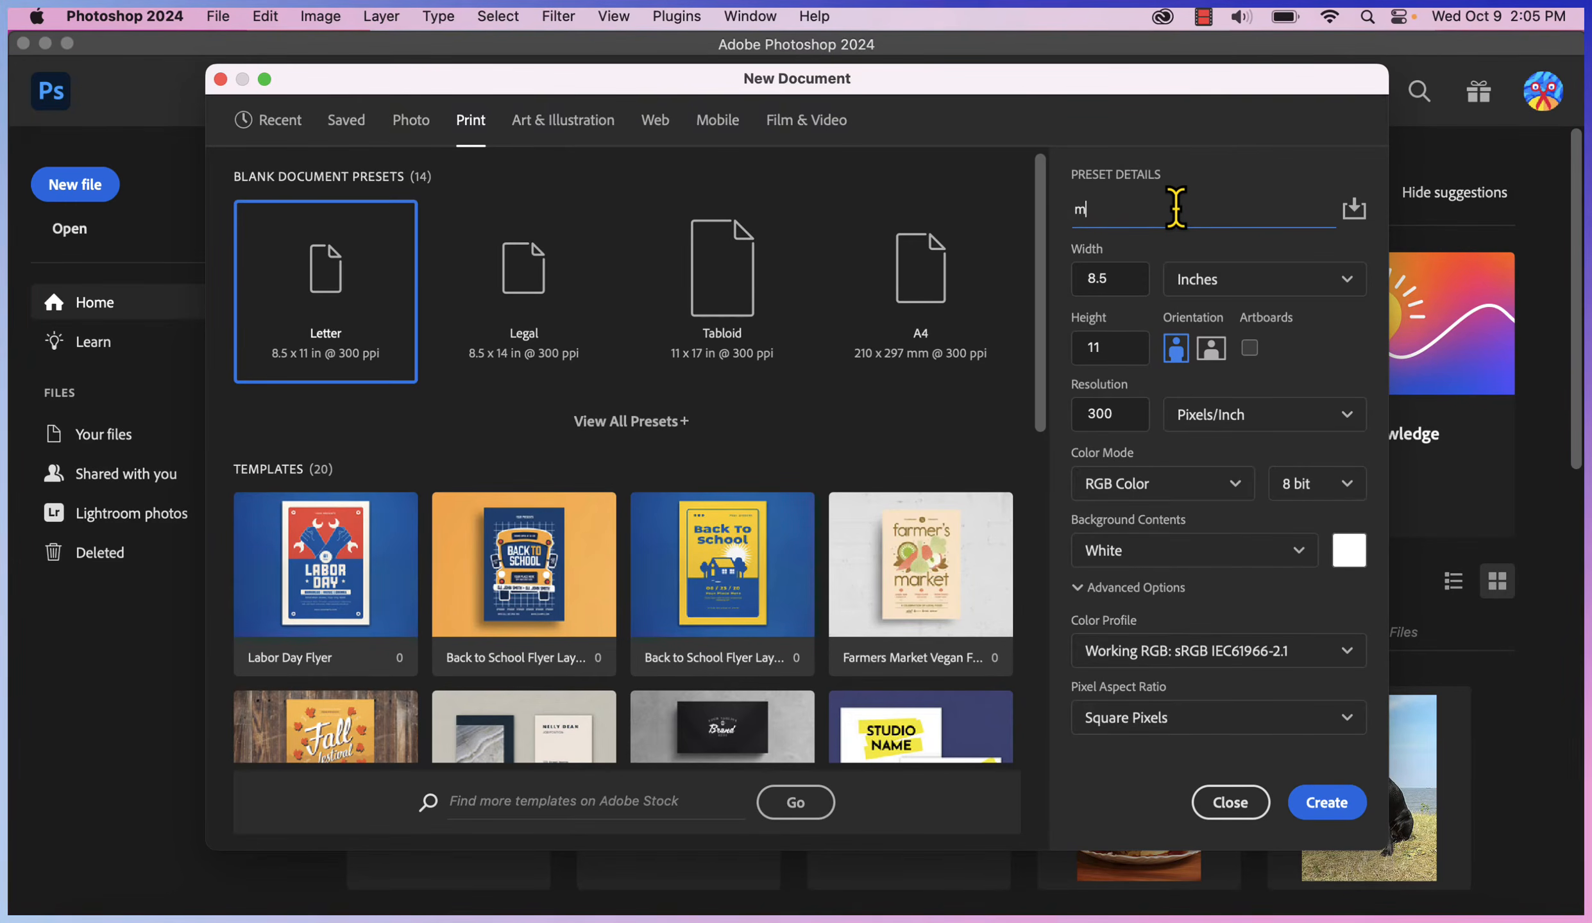
{"action": "left_click", "coordinate": [1105, 277]}
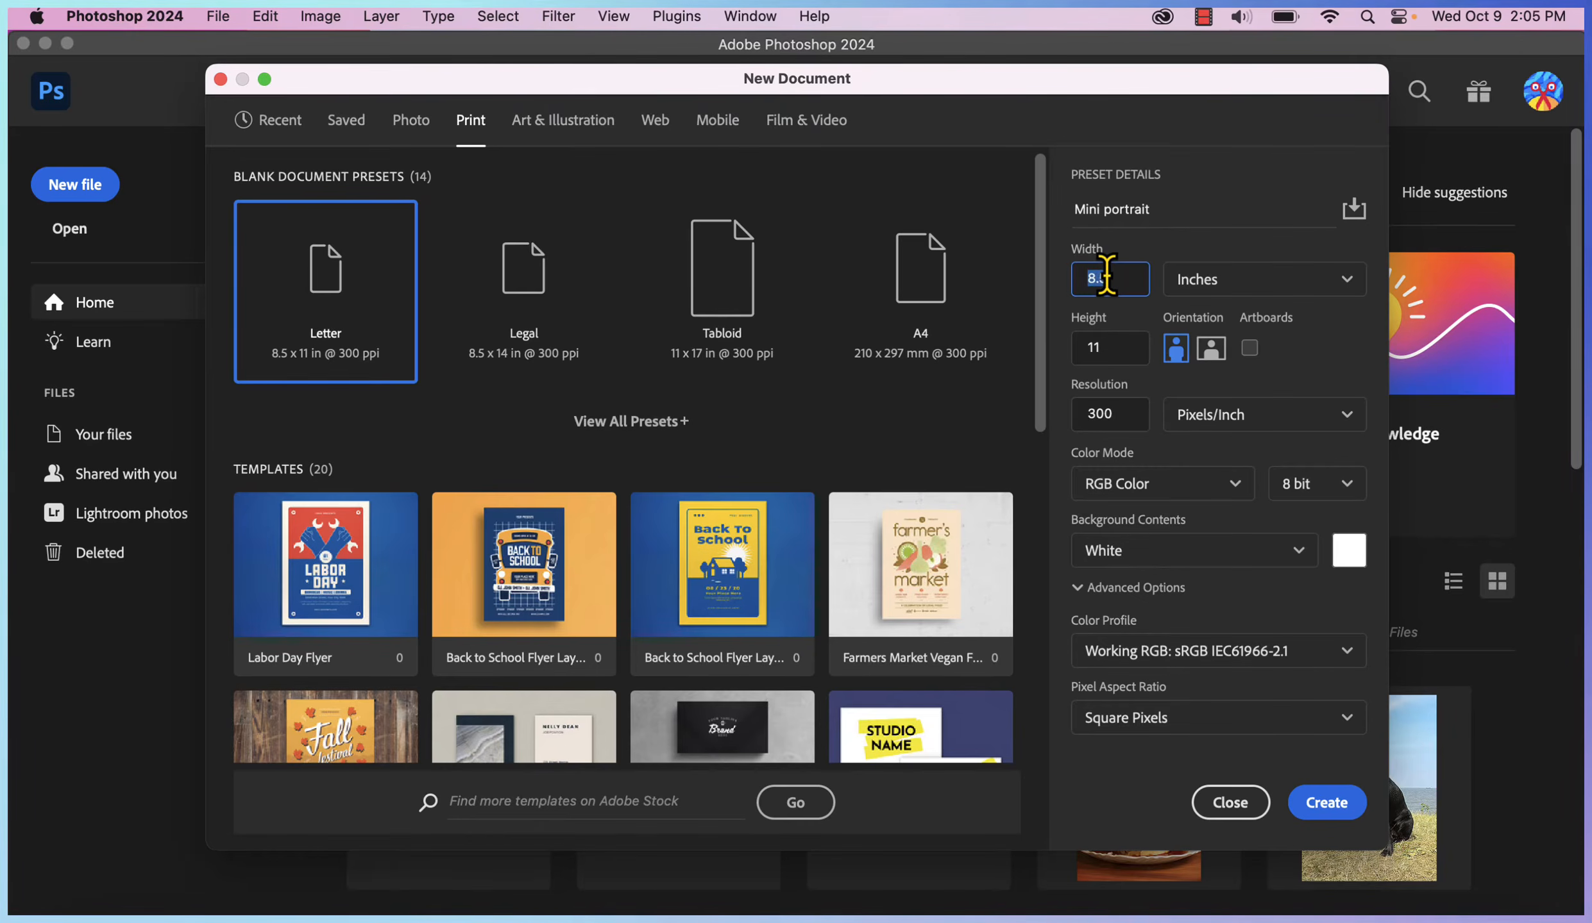
{"action": "type", "text": "5"}
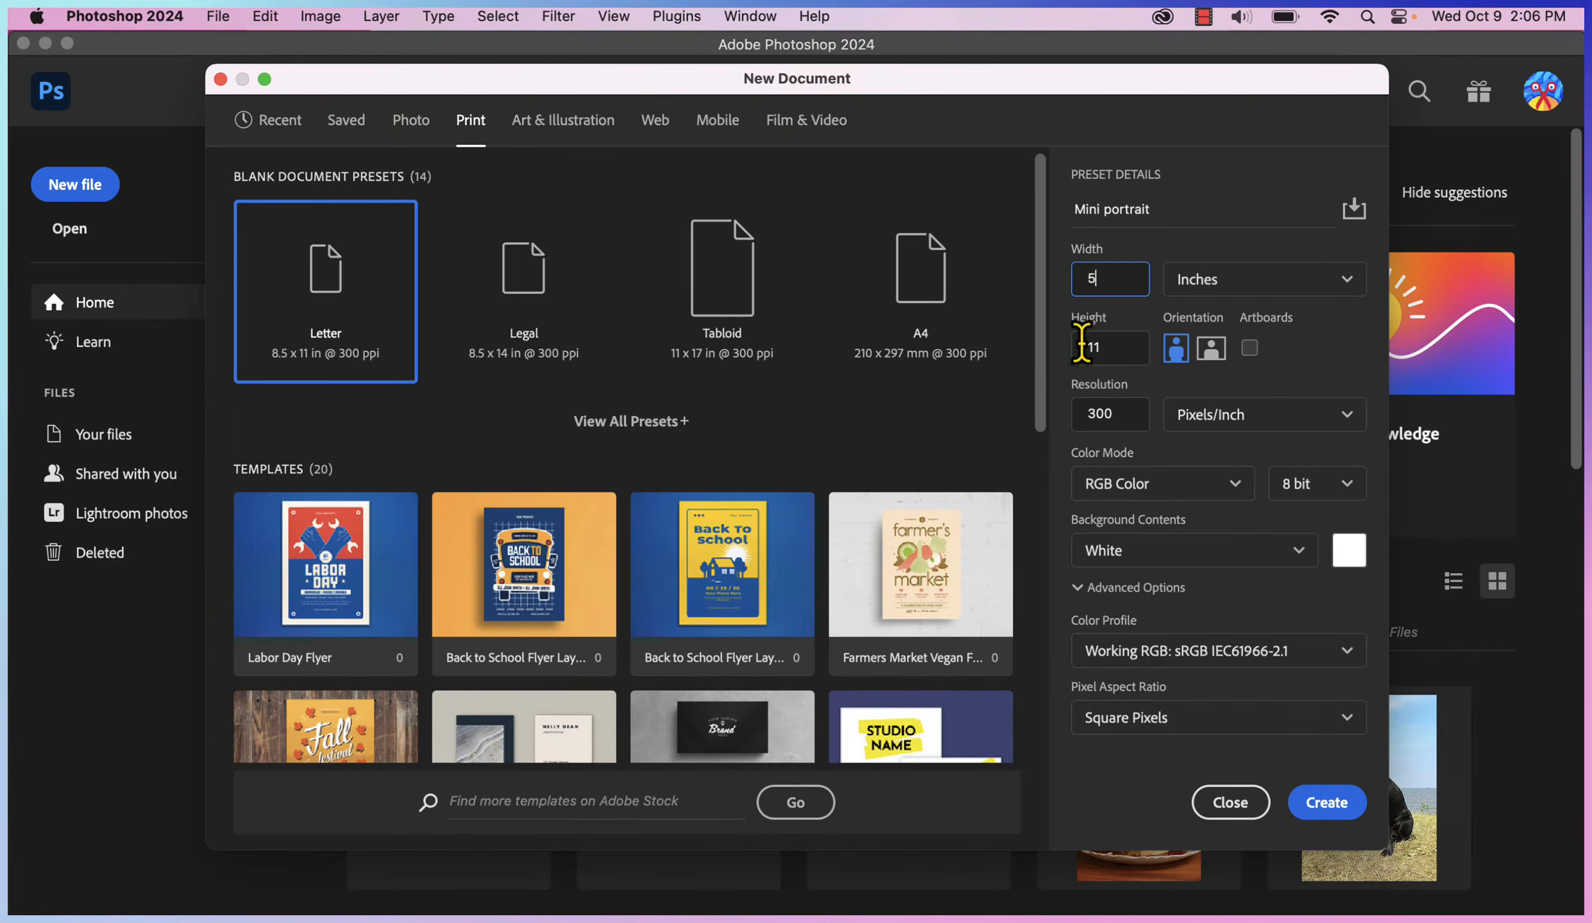
{"action": "left_click", "coordinate": [1118, 347]}
{"action": "key", "text": "BackSpace"}
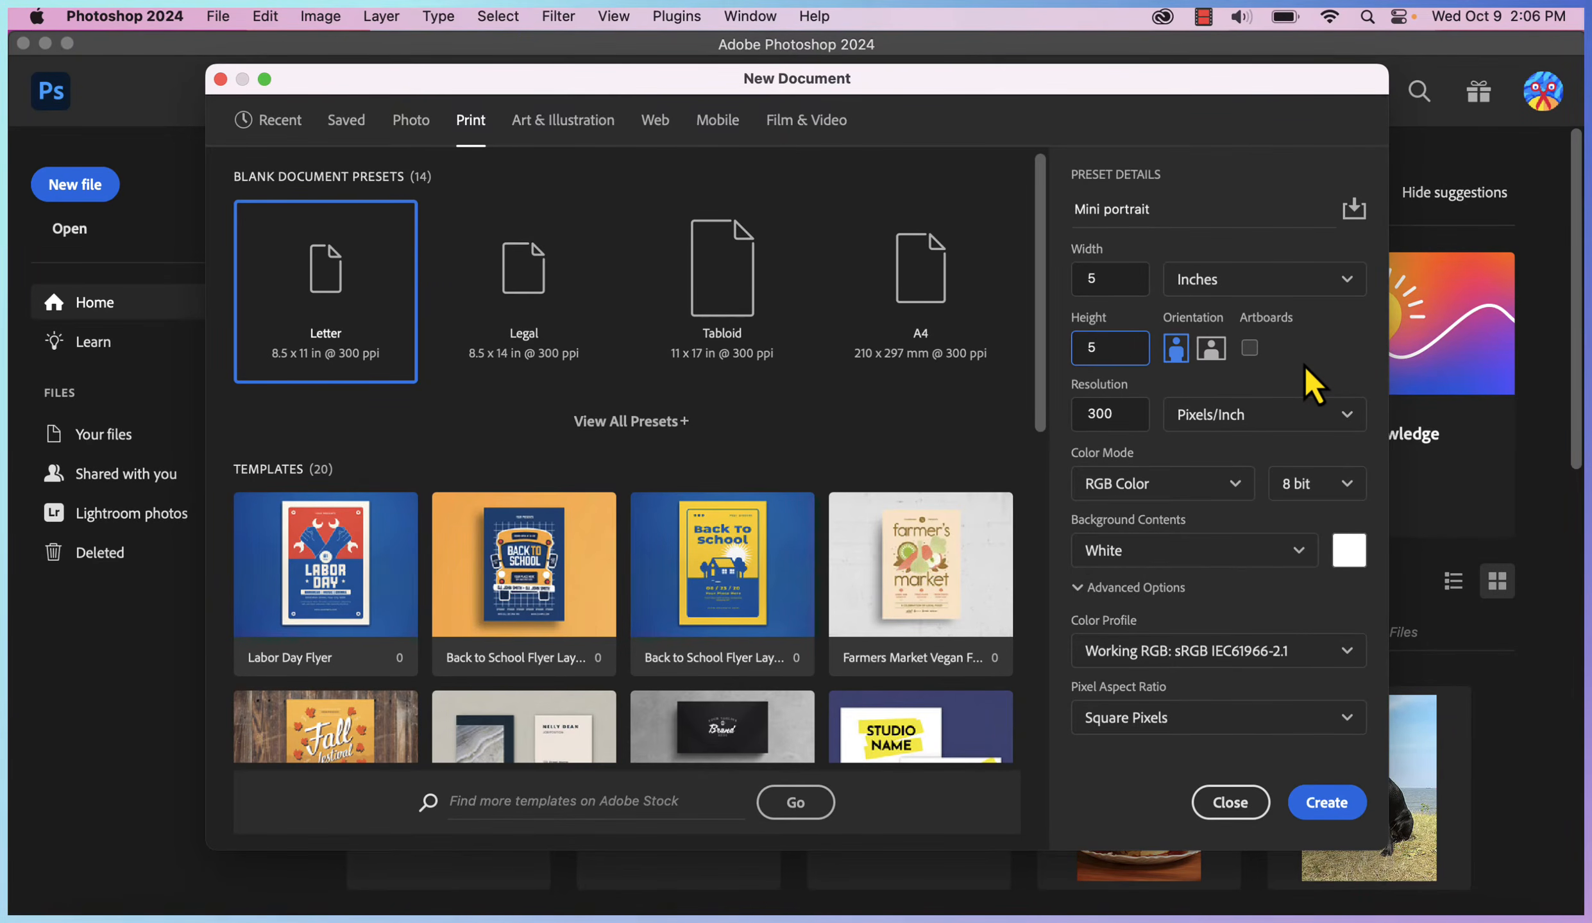
Save the settings as preset 'mini portrait preset' and create the 1500 x 1500 px document
{"action": "left_click", "coordinate": [1355, 212]}
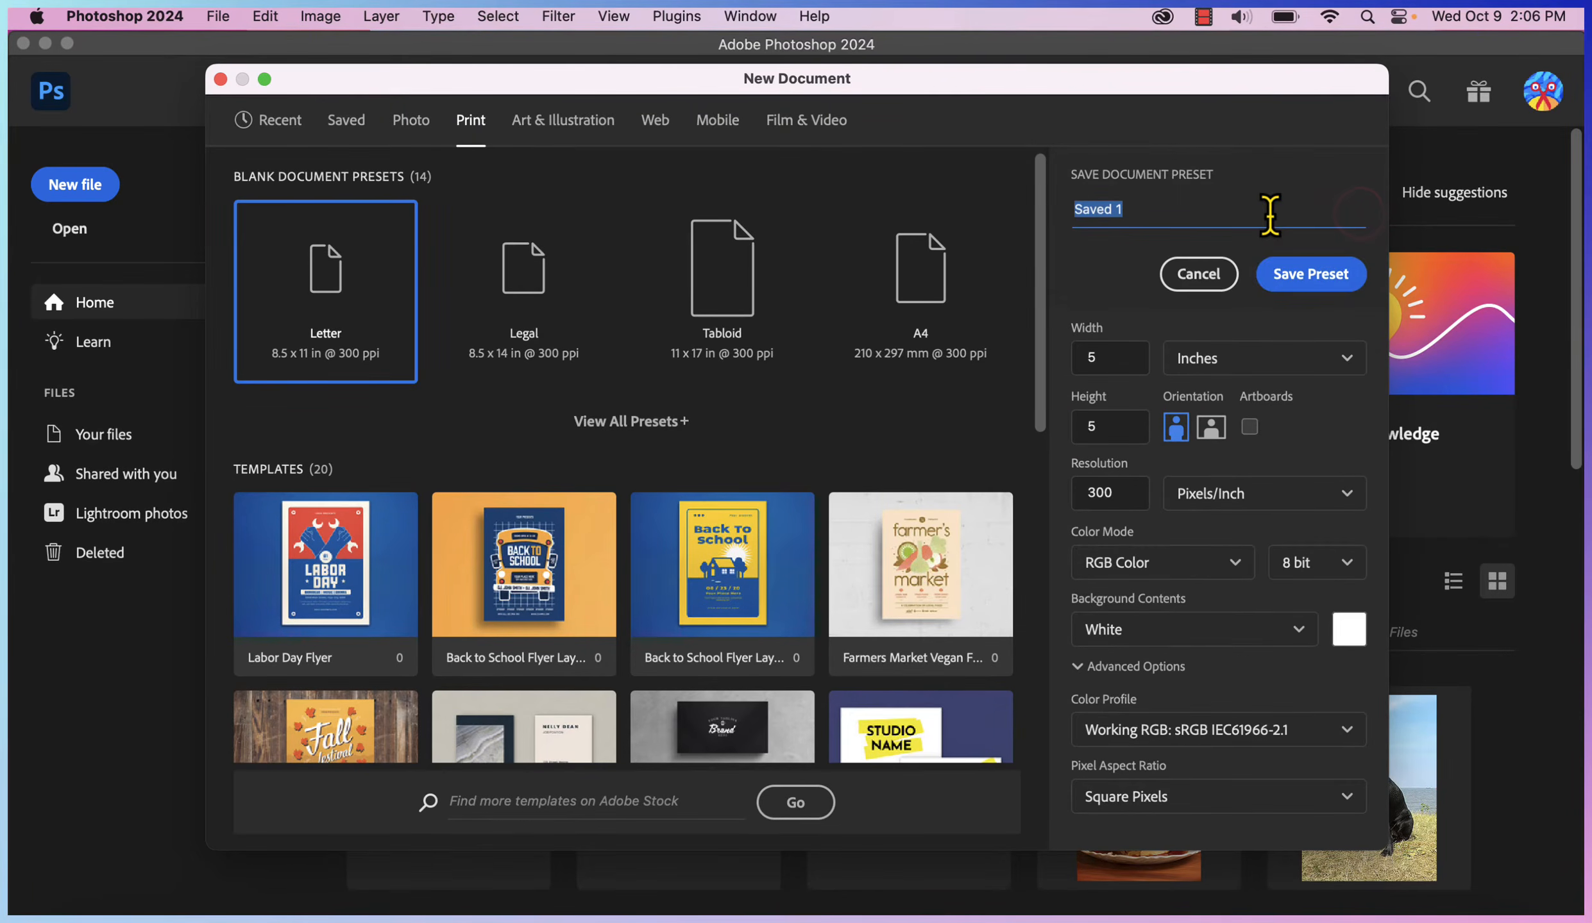
{"action": "key", "text": "BackSpace"}
{"action": "type", "text": "mini p"}
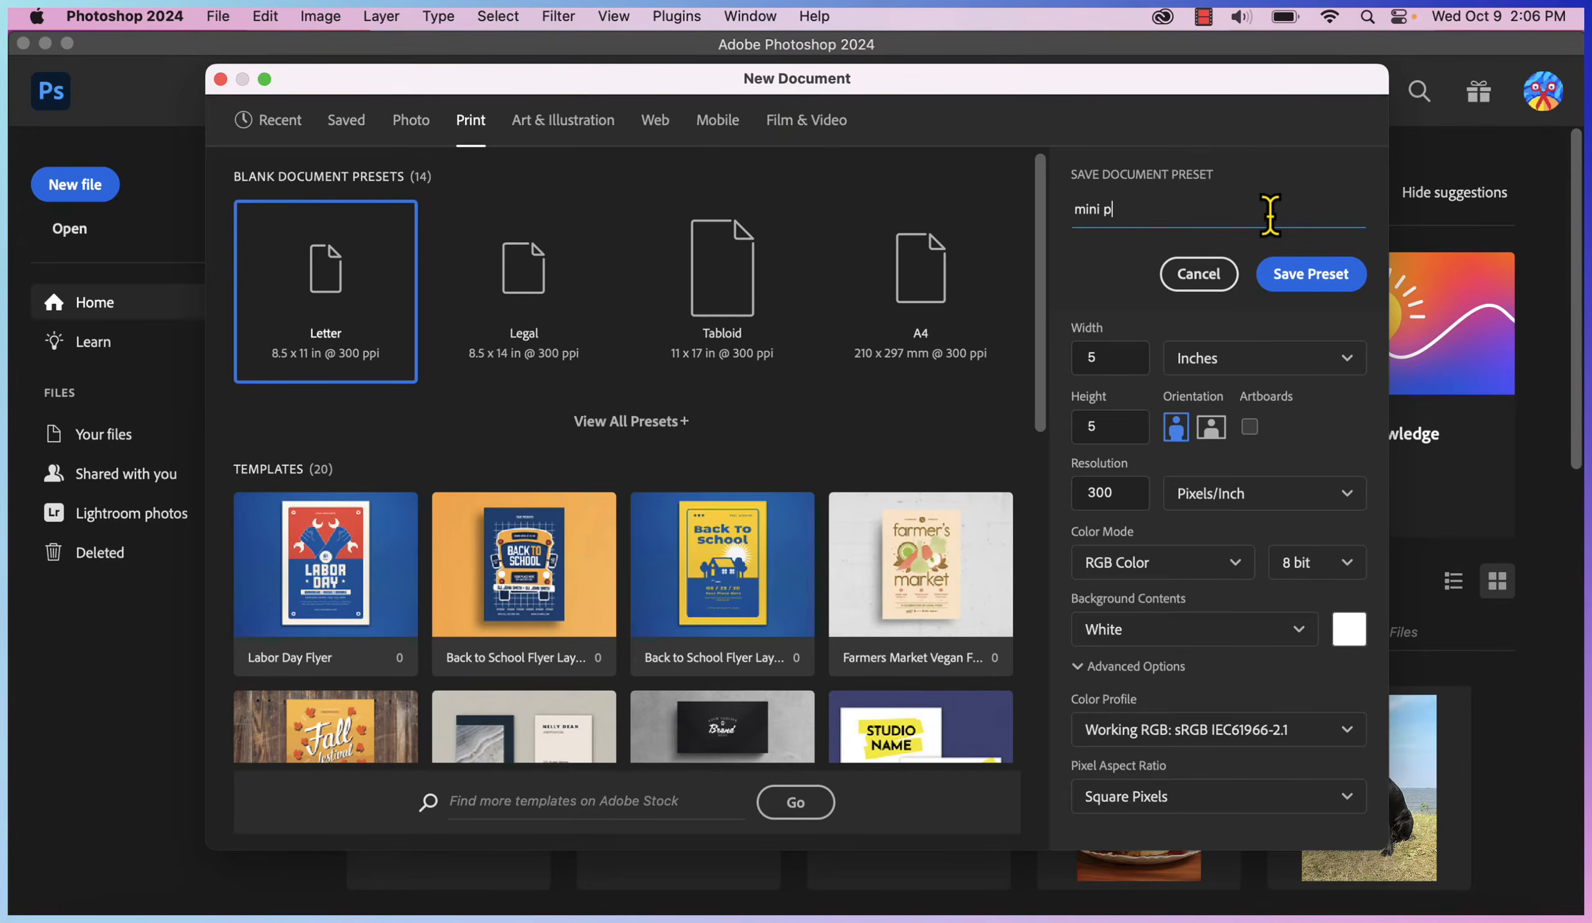
{"action": "type", "text": "ortrait pres"}
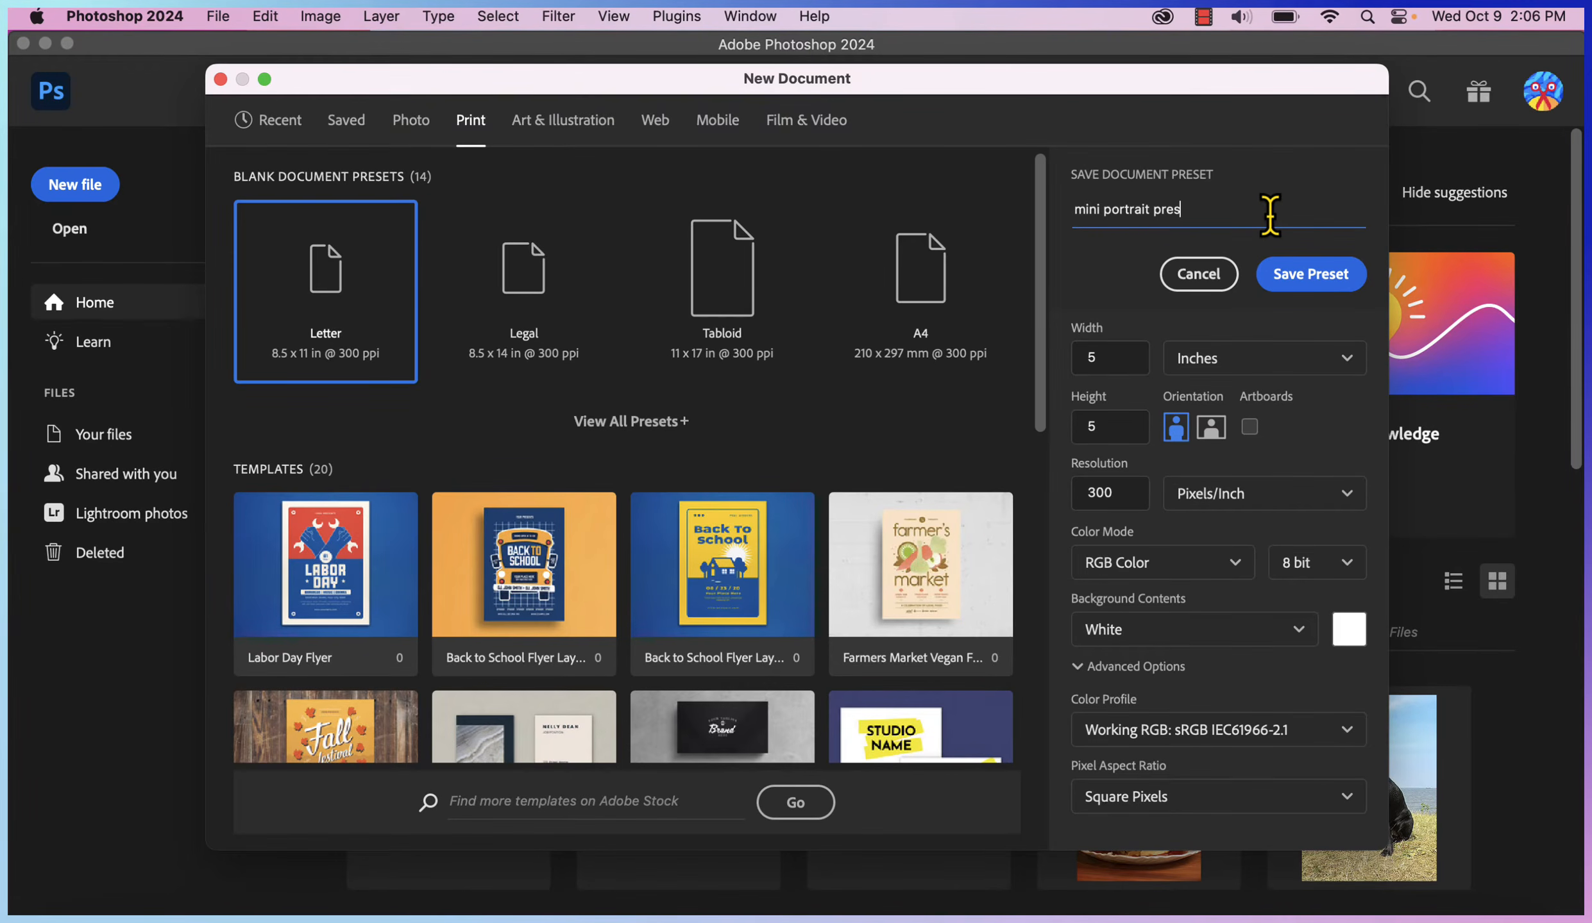
{"action": "type", "text": "et"}
{"action": "left_click", "coordinate": [1330, 274]}
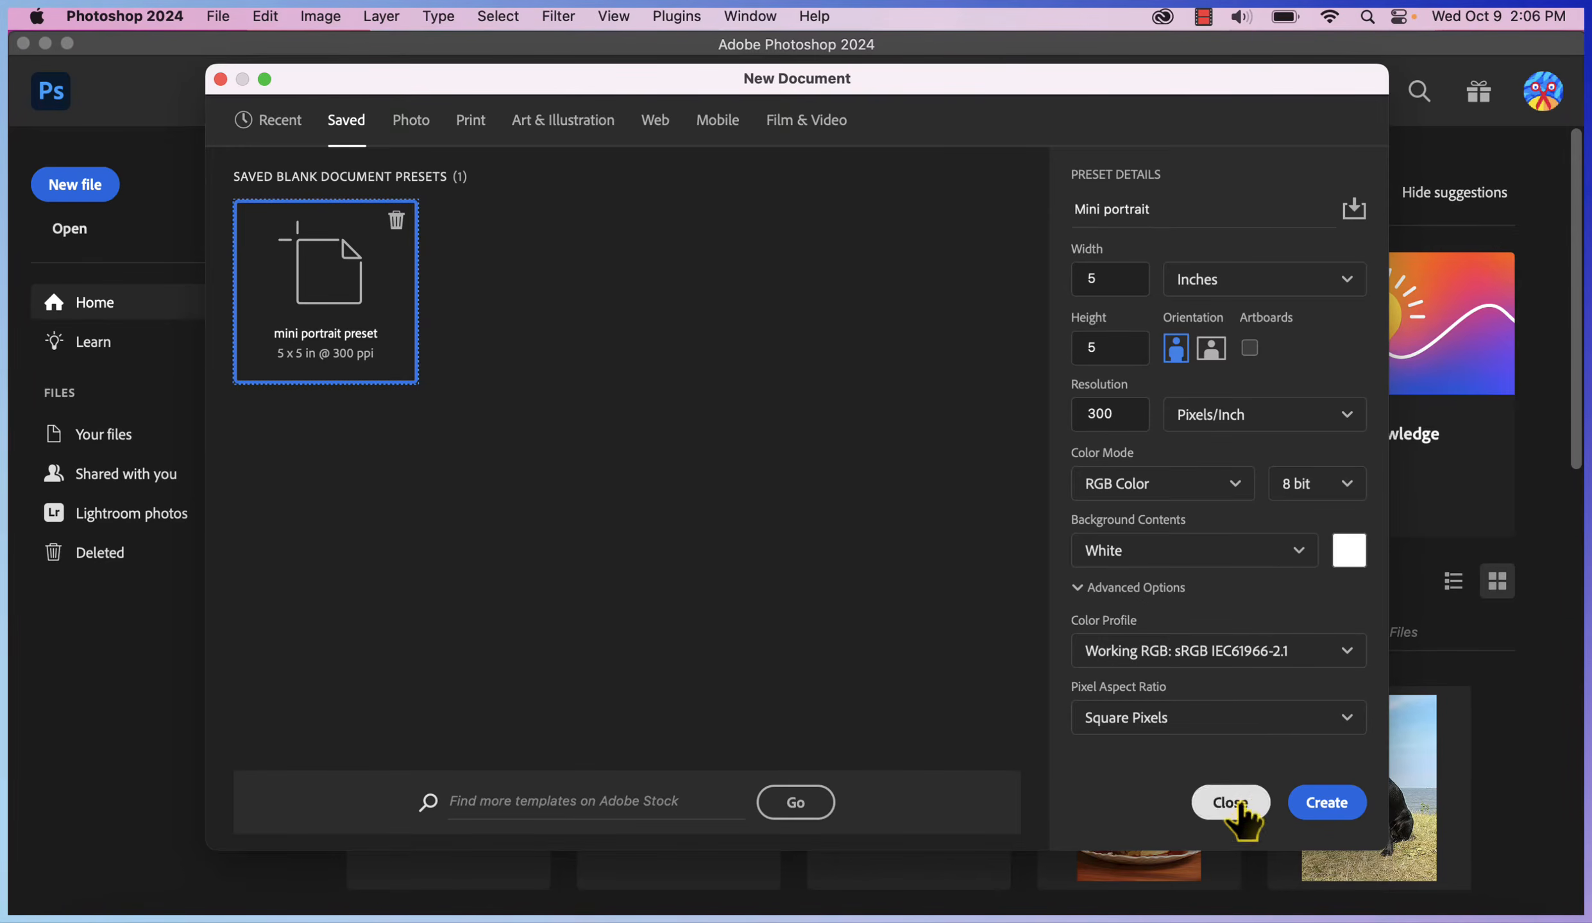
{"action": "left_click", "coordinate": [1328, 807]}
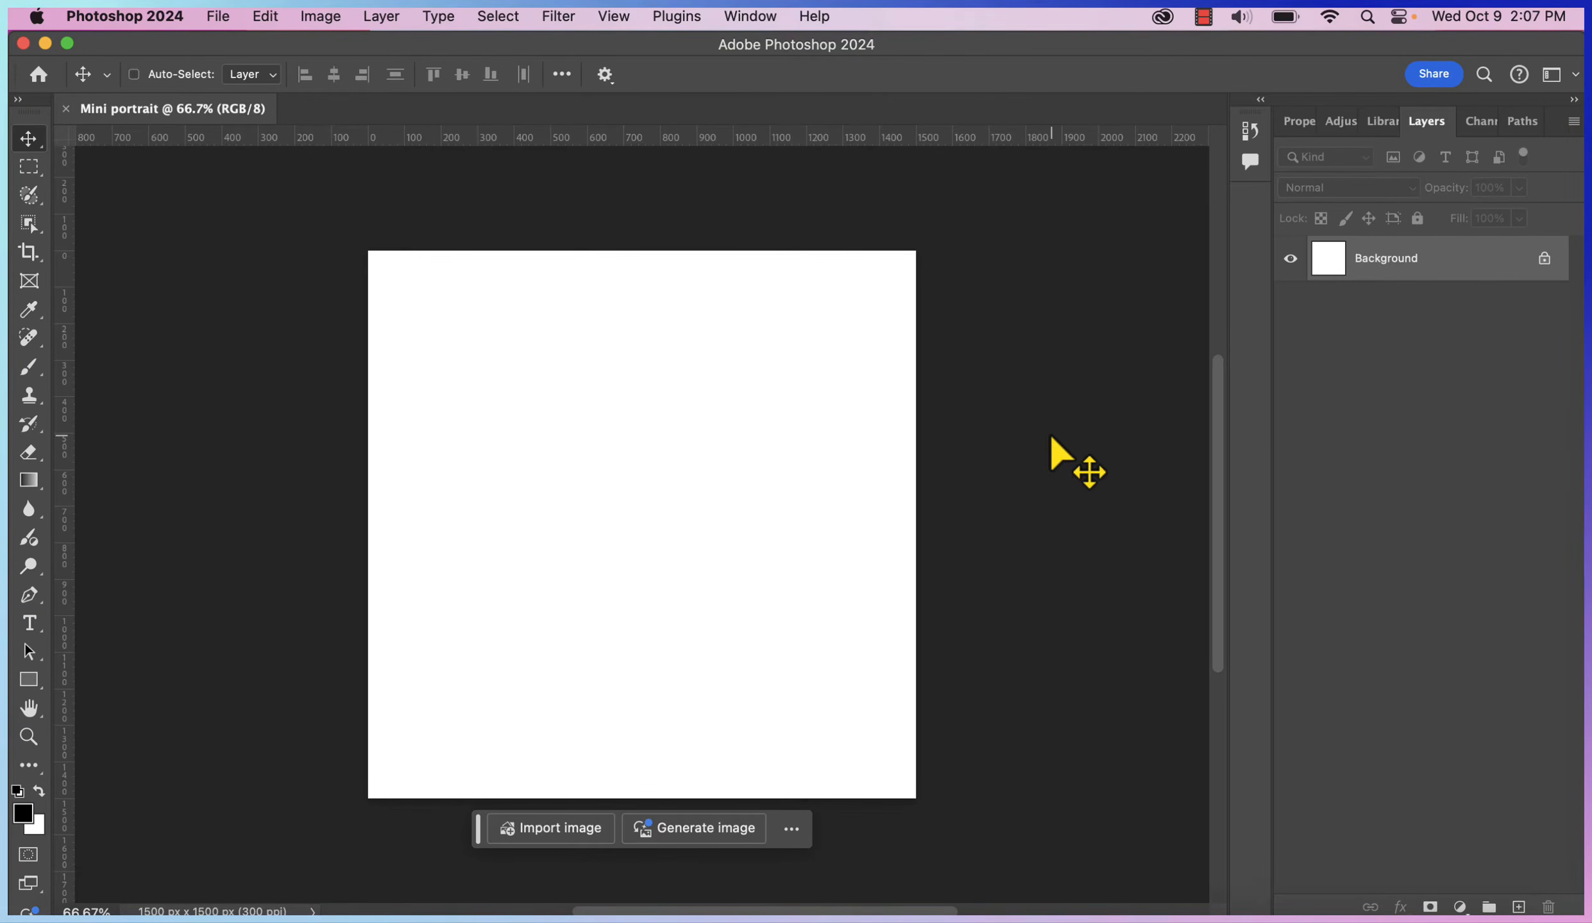
Open the photo IMG_3744.jpg from the Desktop
{"action": "key", "text": "super+o"}
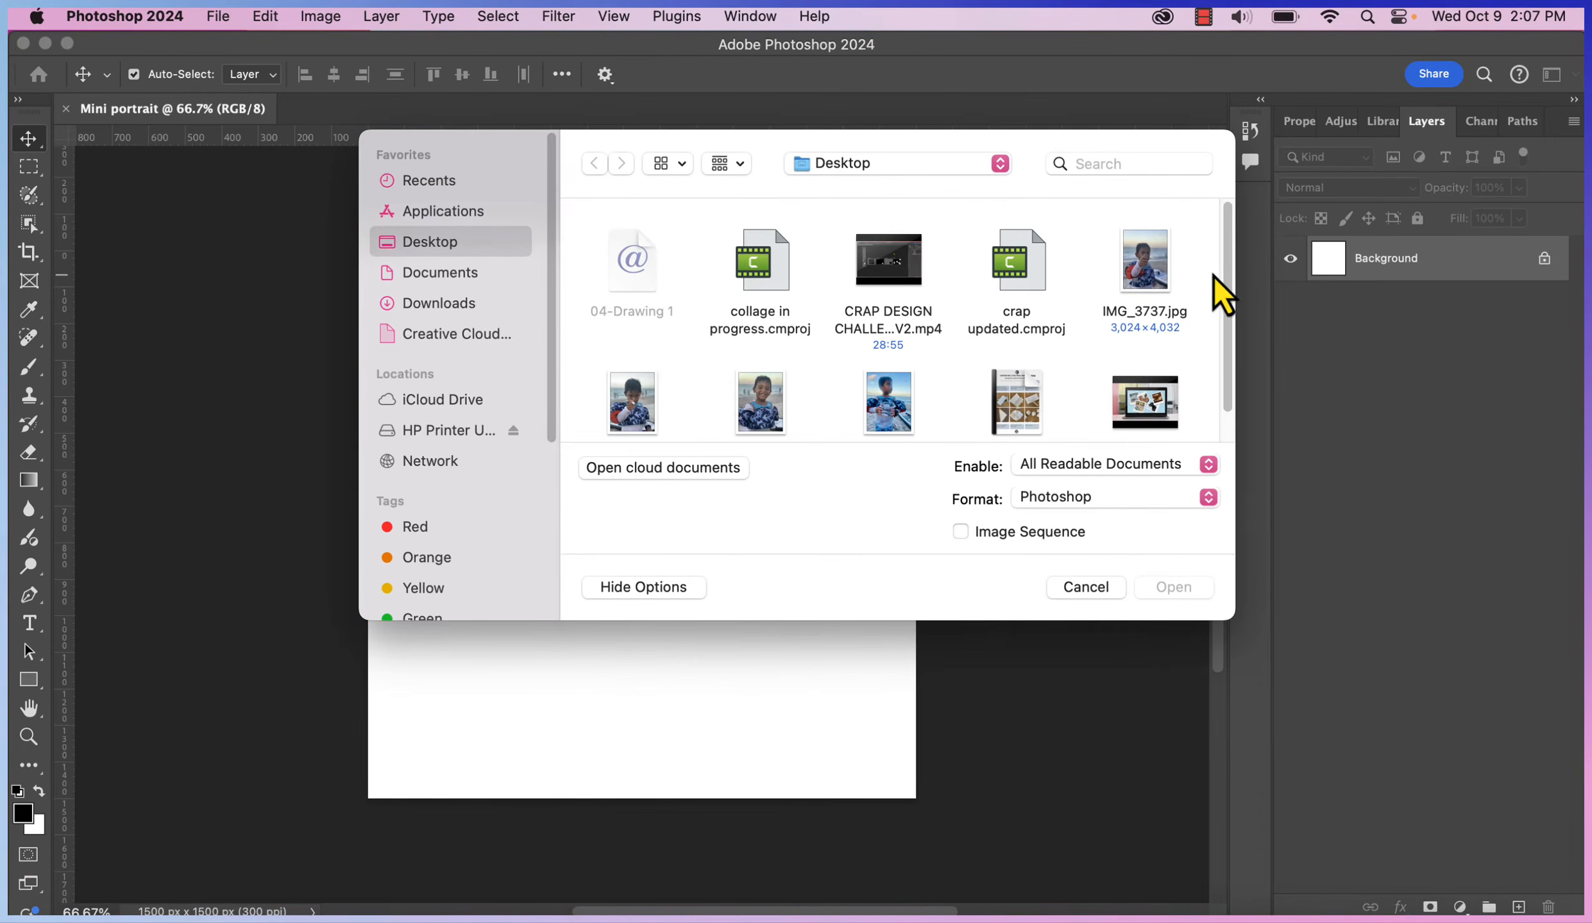
{"action": "scroll", "coordinate": [1226, 260], "scroll_direction": "down", "scroll_amount": 2}
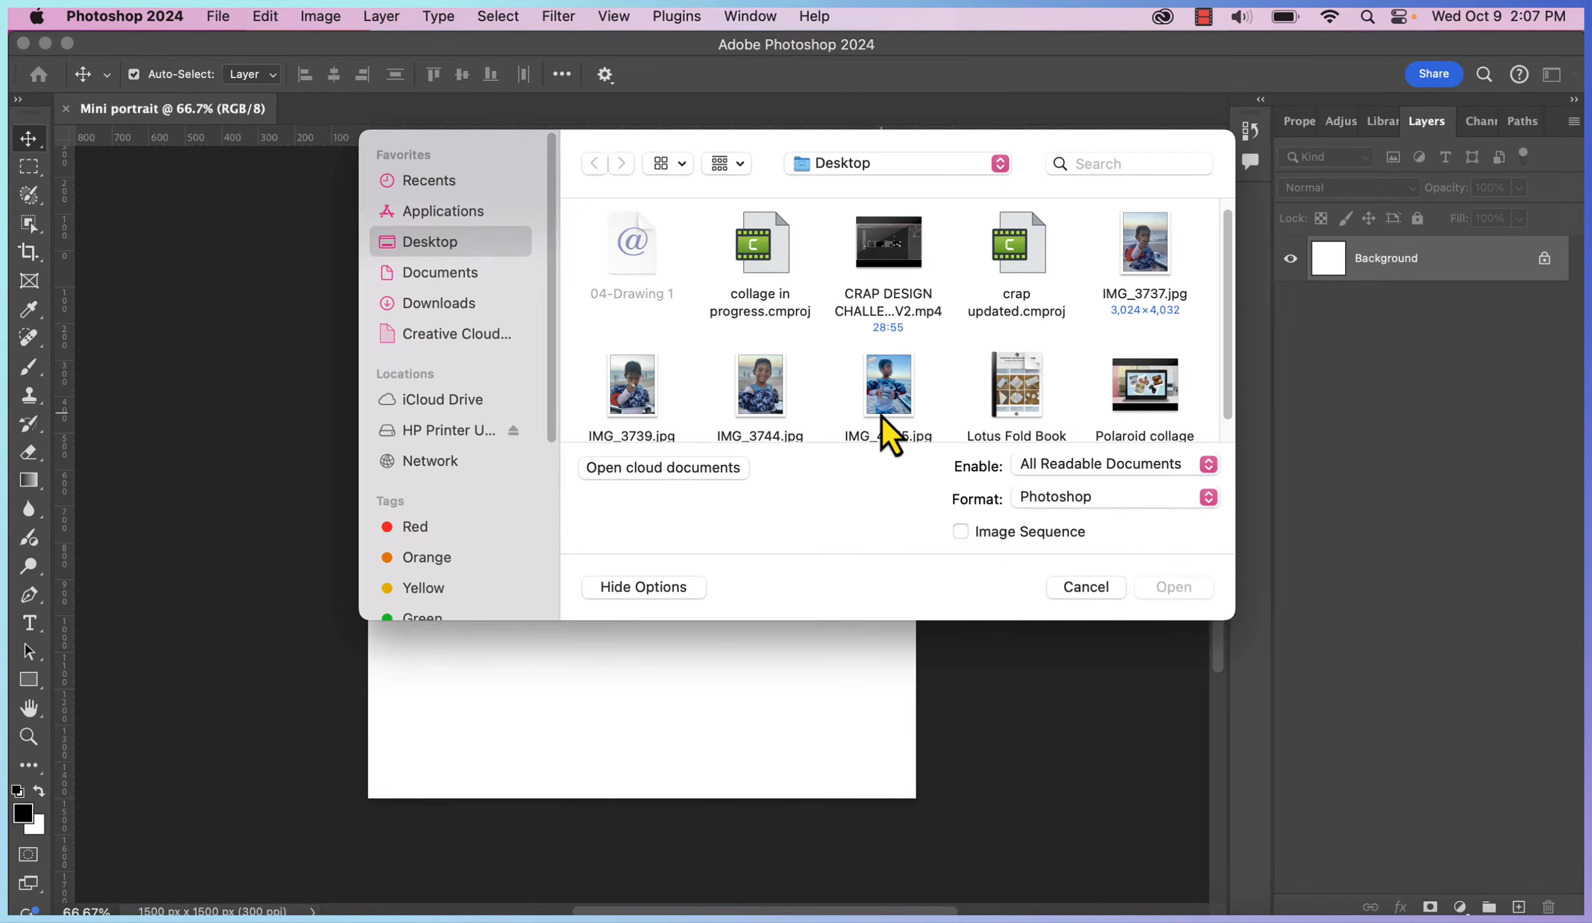
{"action": "left_click", "coordinate": [763, 410]}
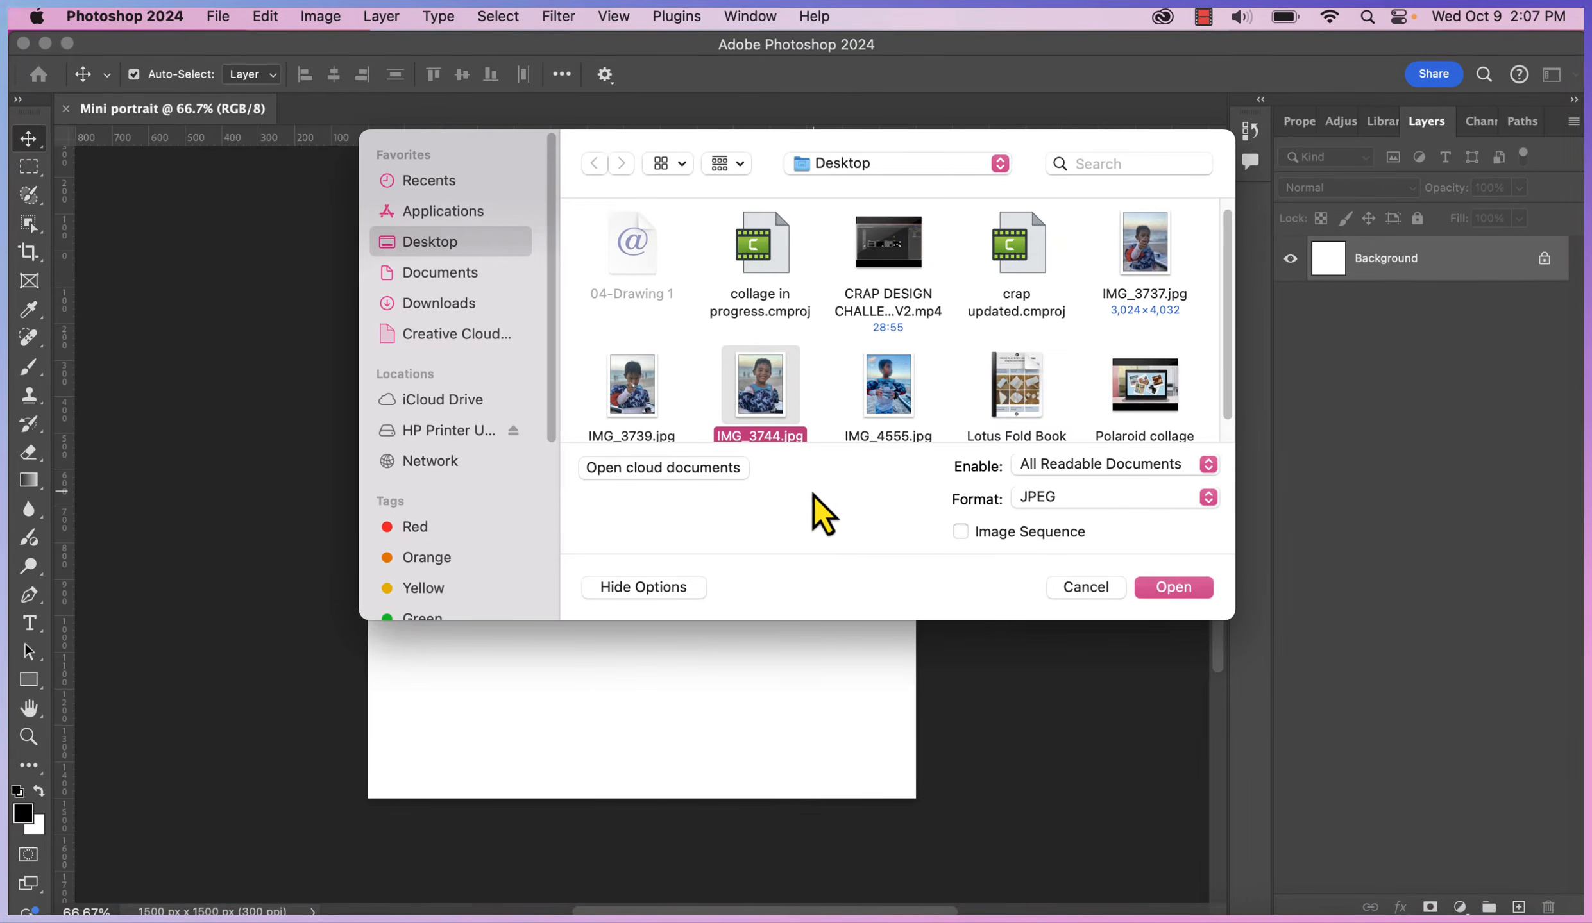
{"action": "left_click", "coordinate": [1176, 593]}
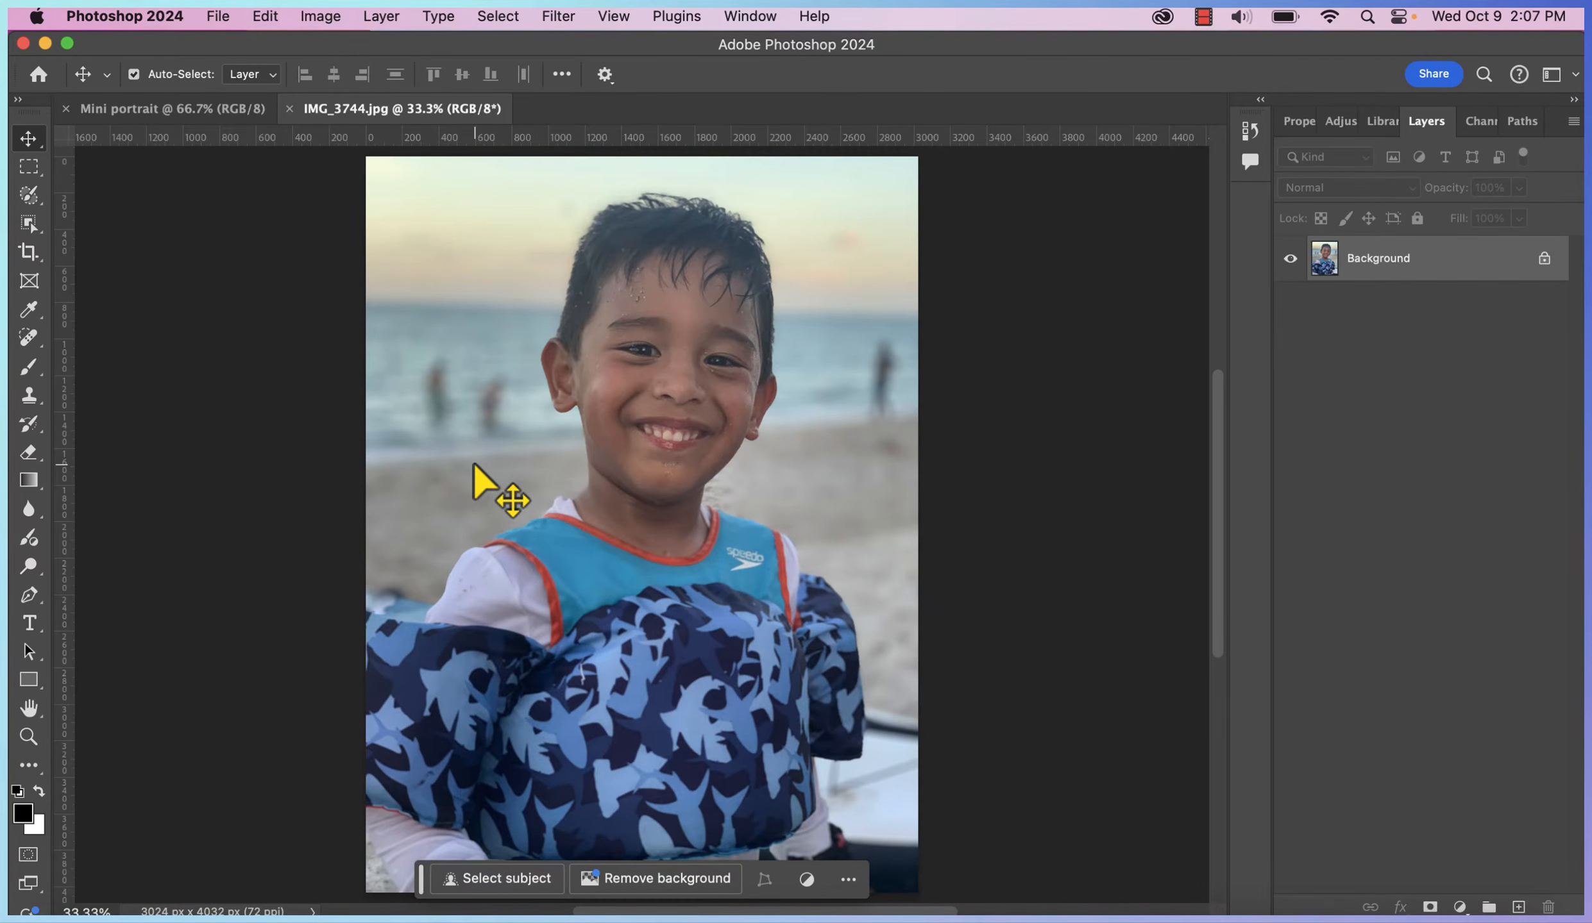
Select the boy with the Quick Selection tool's Select Subject
{"action": "left_click", "coordinate": [28, 224]}
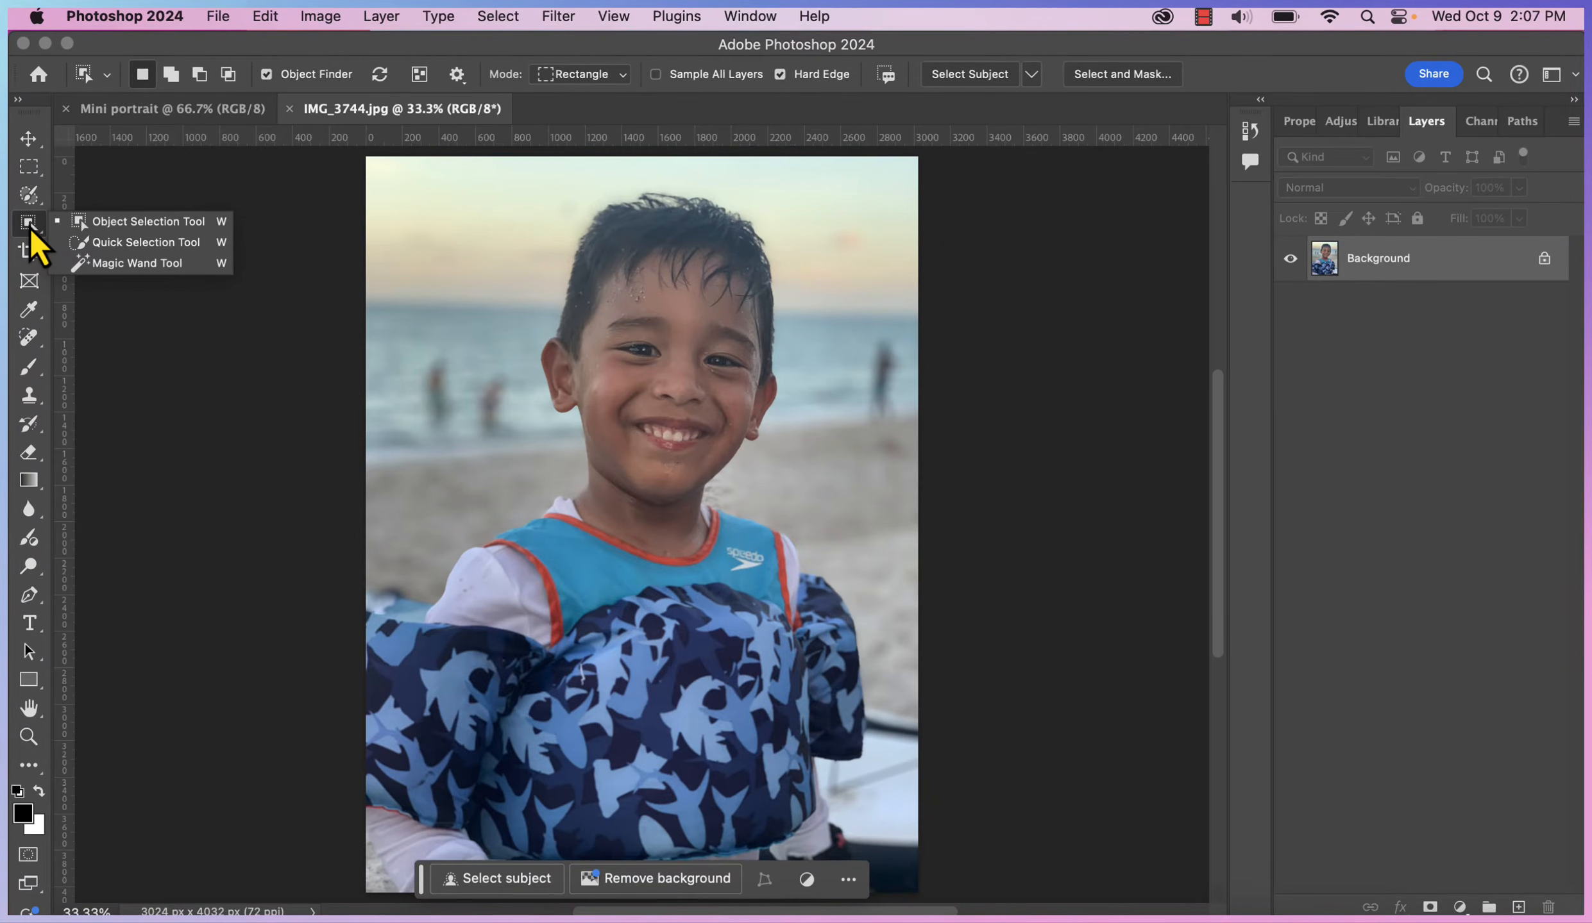
{"action": "left_click", "coordinate": [141, 244]}
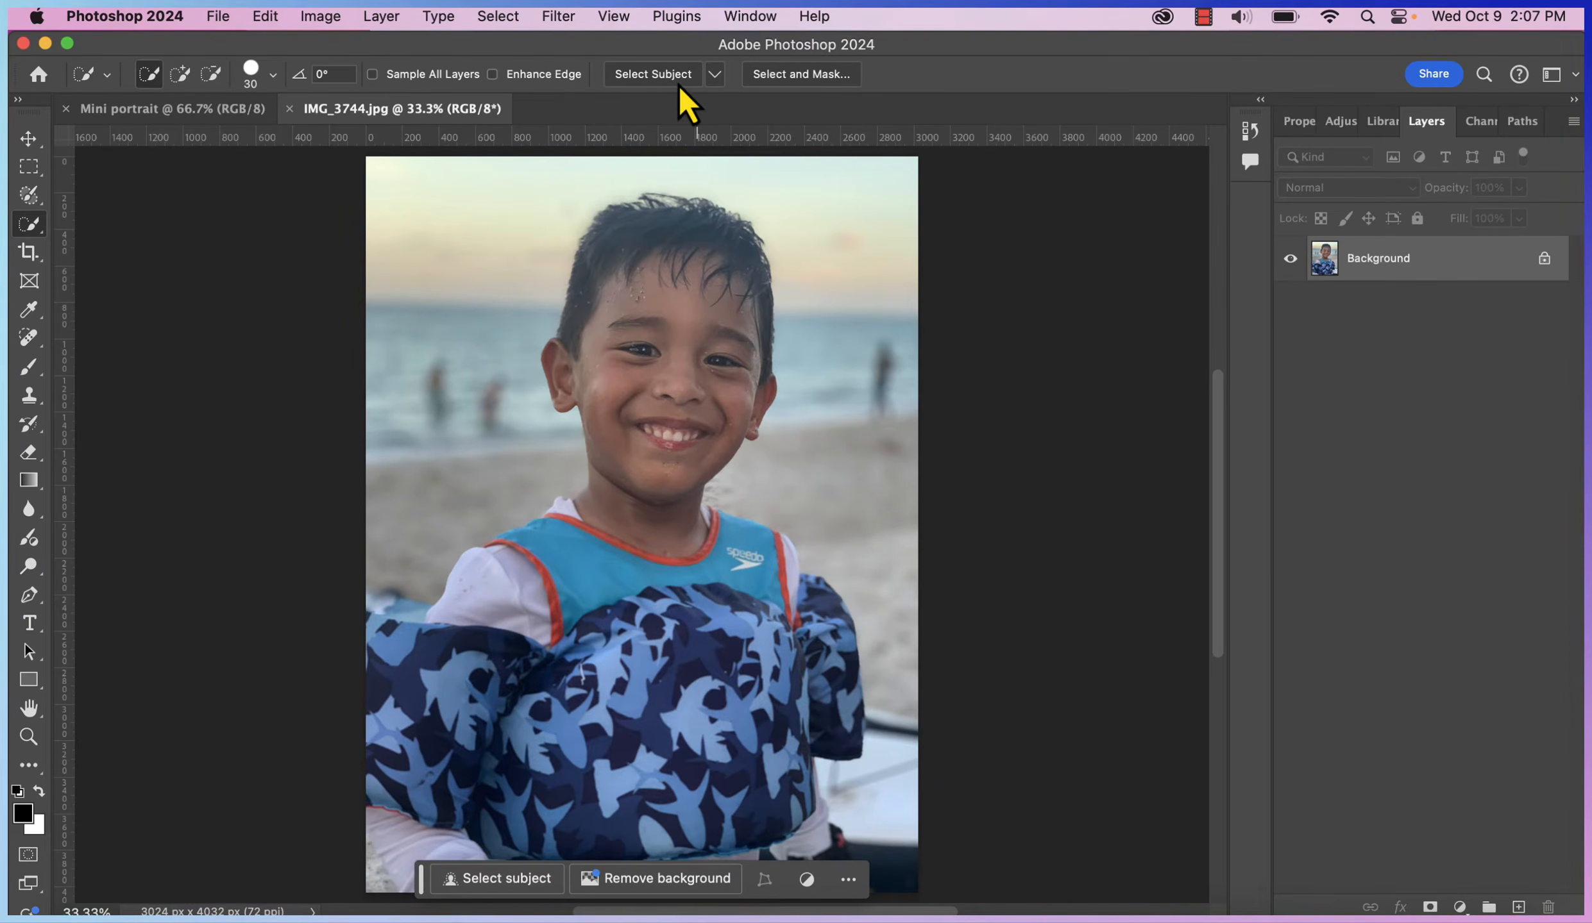
{"action": "left_click", "coordinate": [648, 75]}
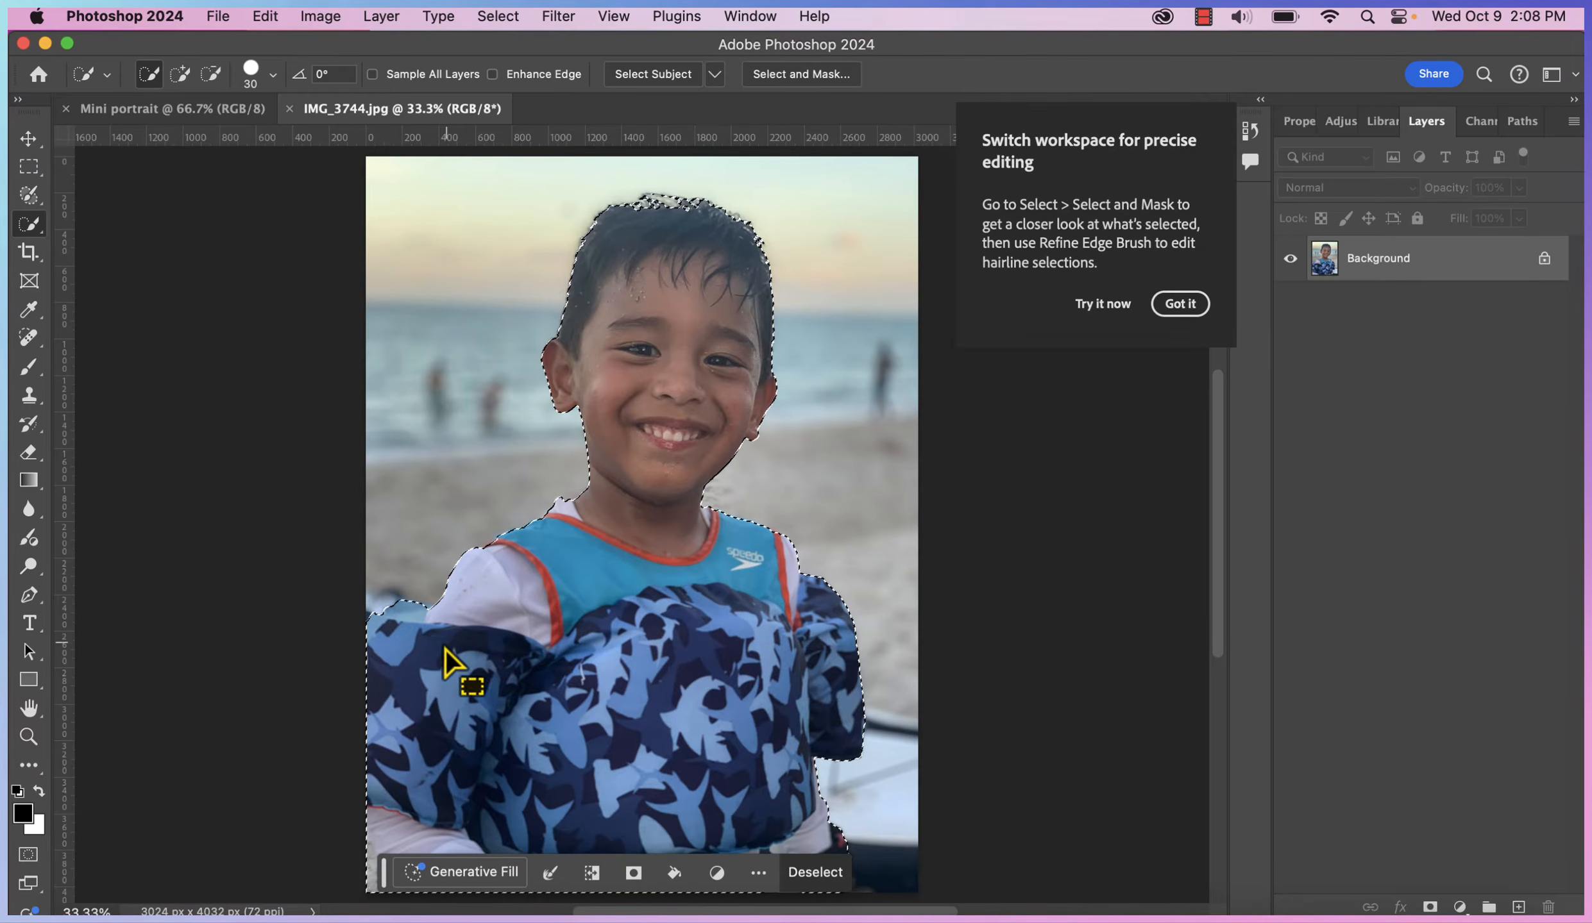
Tile both documents vertically, drag the boy into Mini portrait, close the photo, and centre him
{"action": "left_click", "coordinate": [29, 140]}
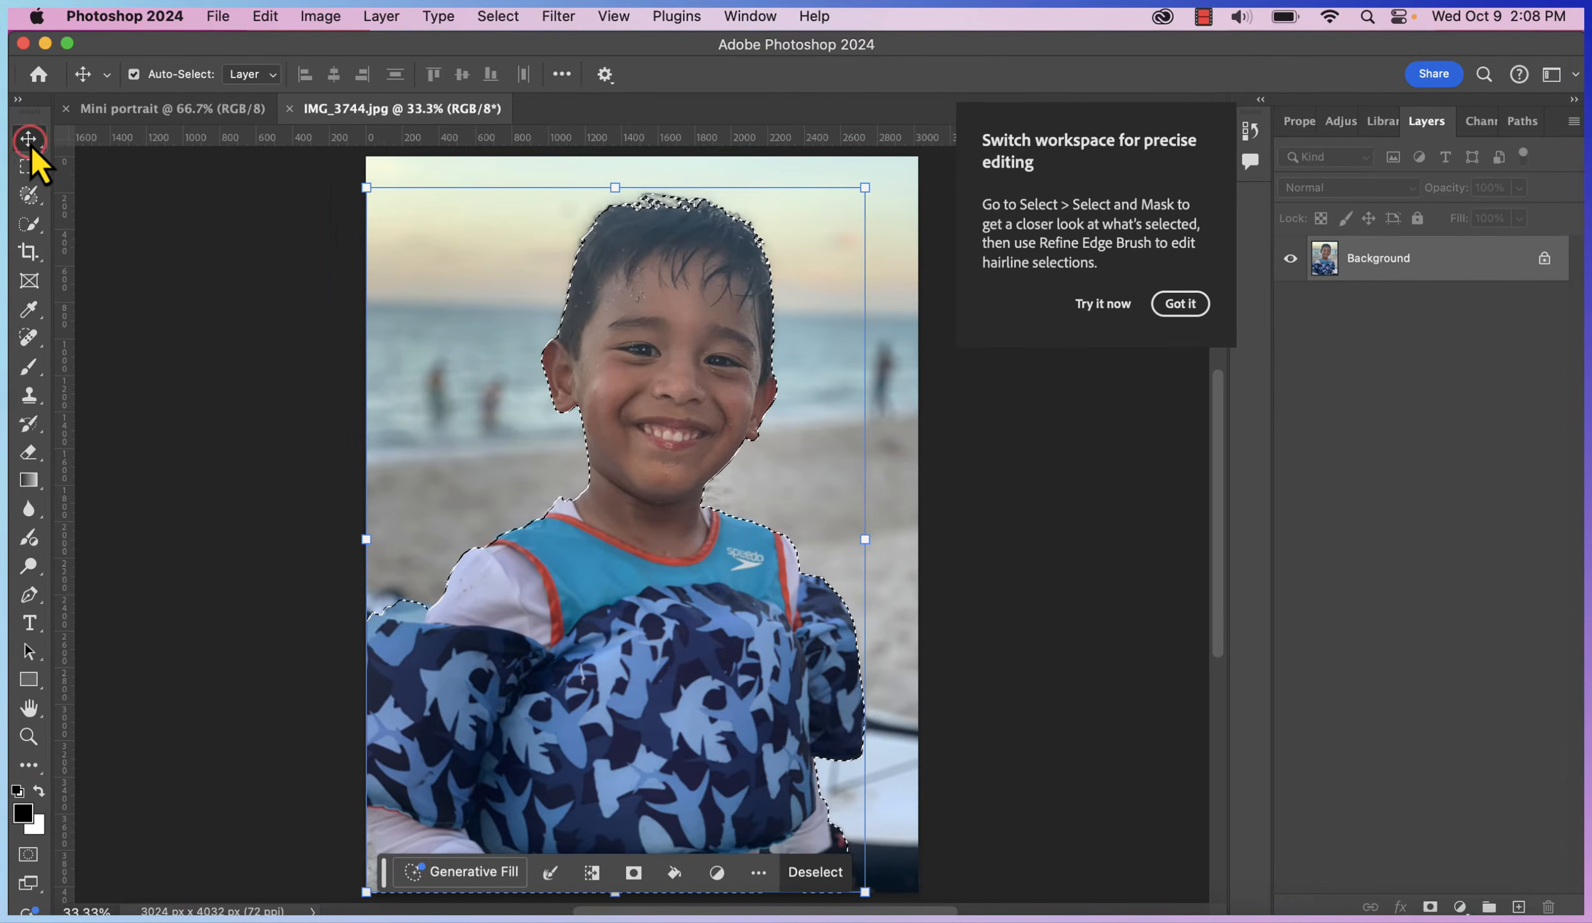
{"action": "left_click", "coordinate": [739, 17]}
{"action": "mouse_move", "coordinate": [744, 50]}
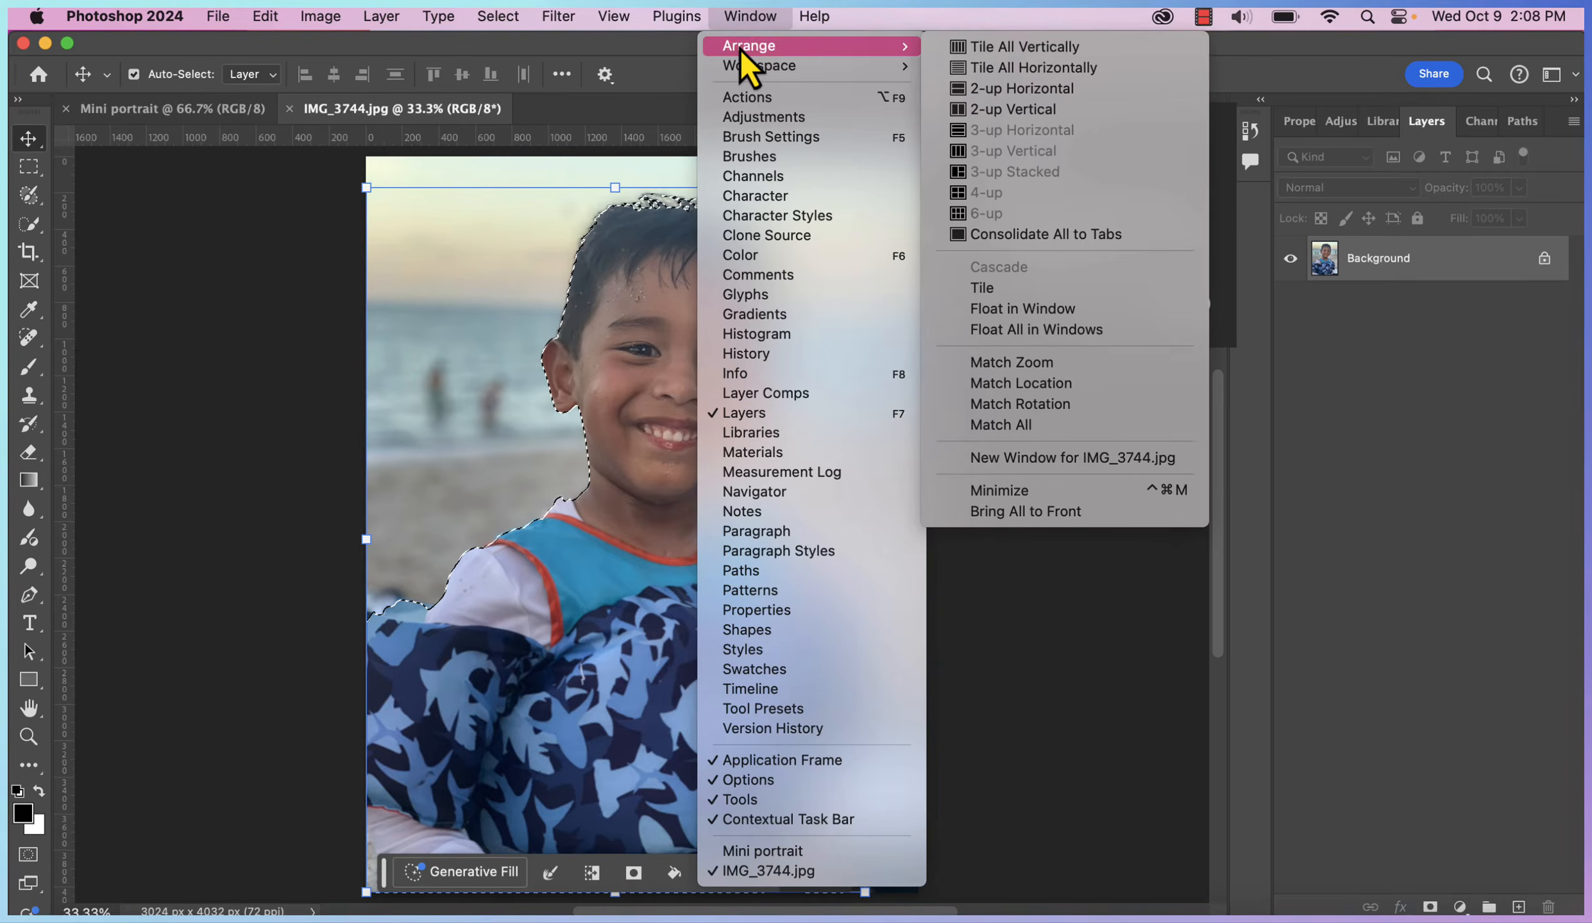
{"action": "left_click", "coordinate": [1002, 48]}
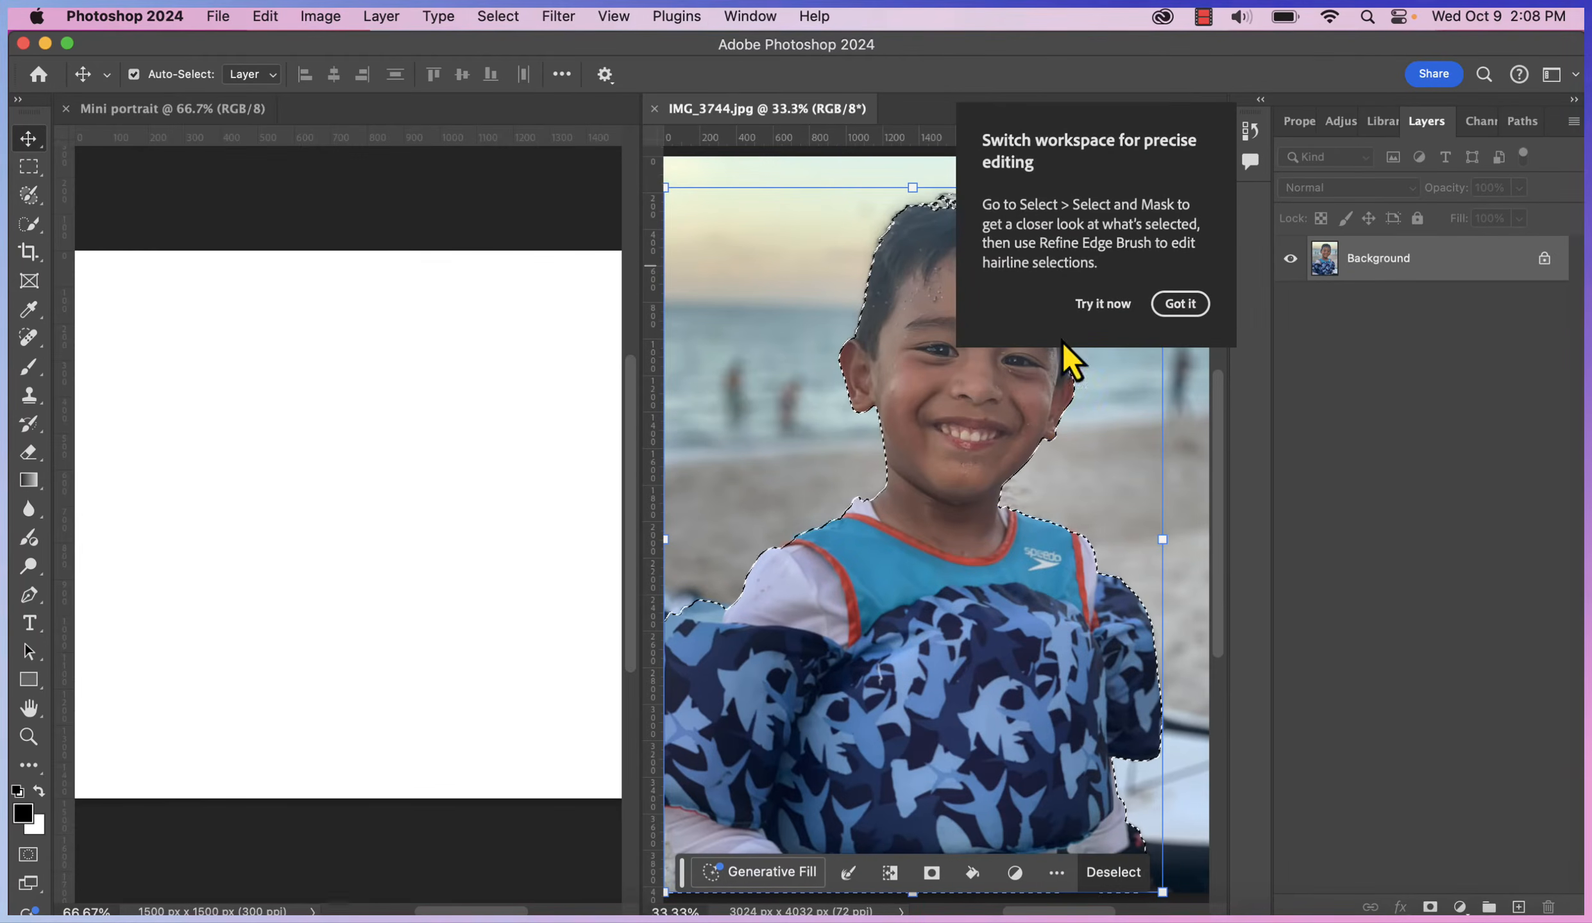
{"action": "left_click_drag", "start_coordinate": [973, 459], "coordinate": [241, 457]}
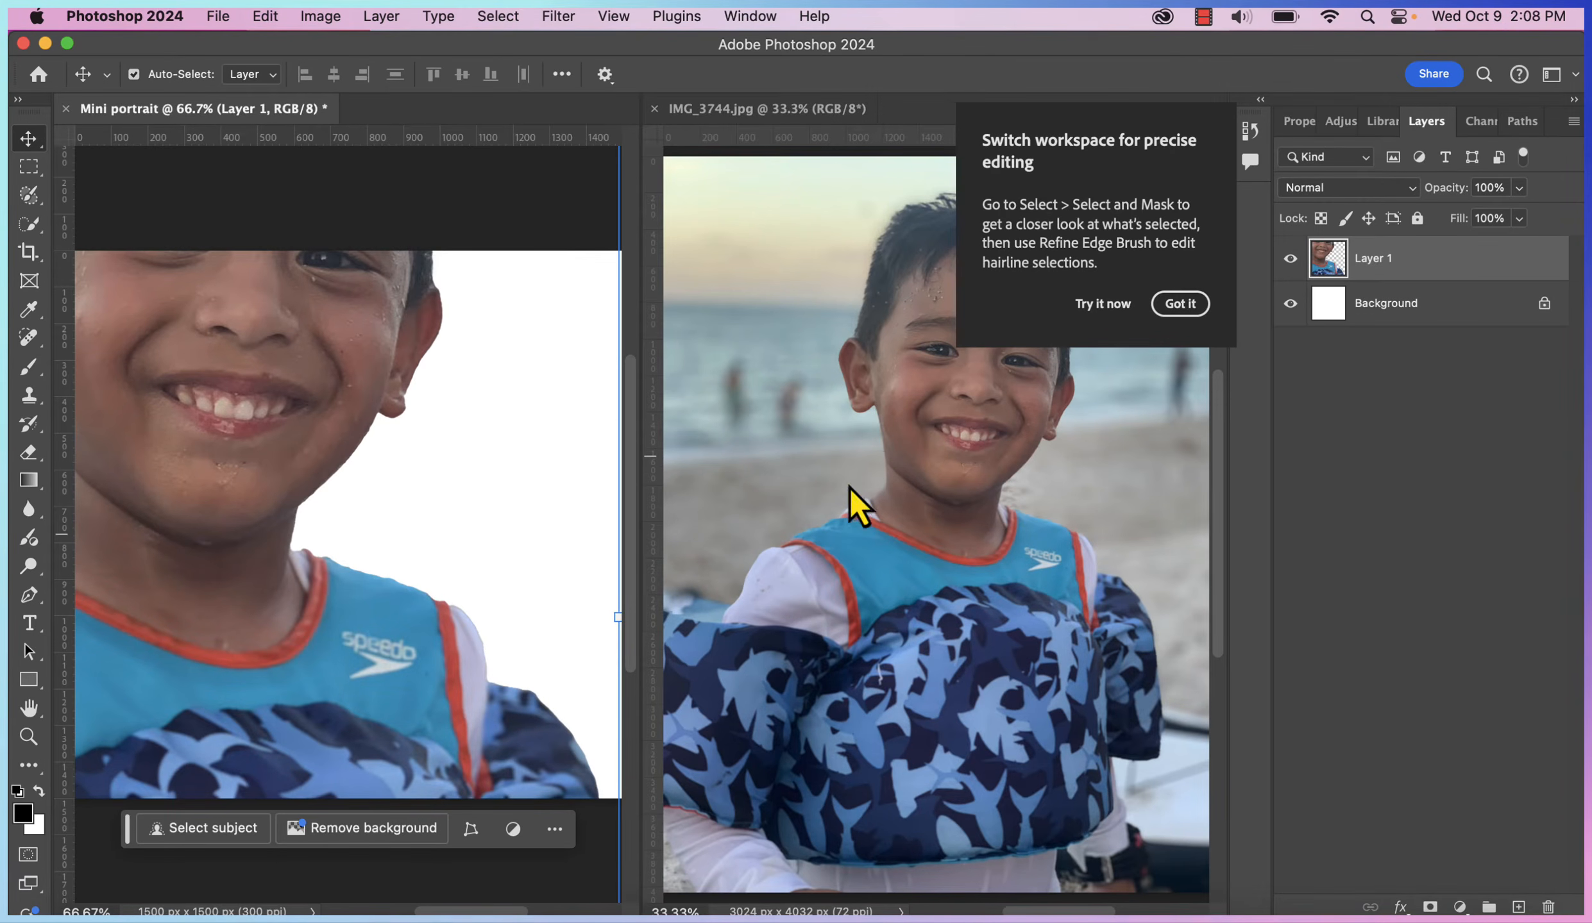
{"action": "left_click", "coordinate": [655, 109]}
{"action": "left_click_drag", "start_coordinate": [674, 365], "coordinate": [683, 634]}
Free-transform the boy's layer, trying sizes between about 29% and 68%
{"action": "key", "text": "super+t"}
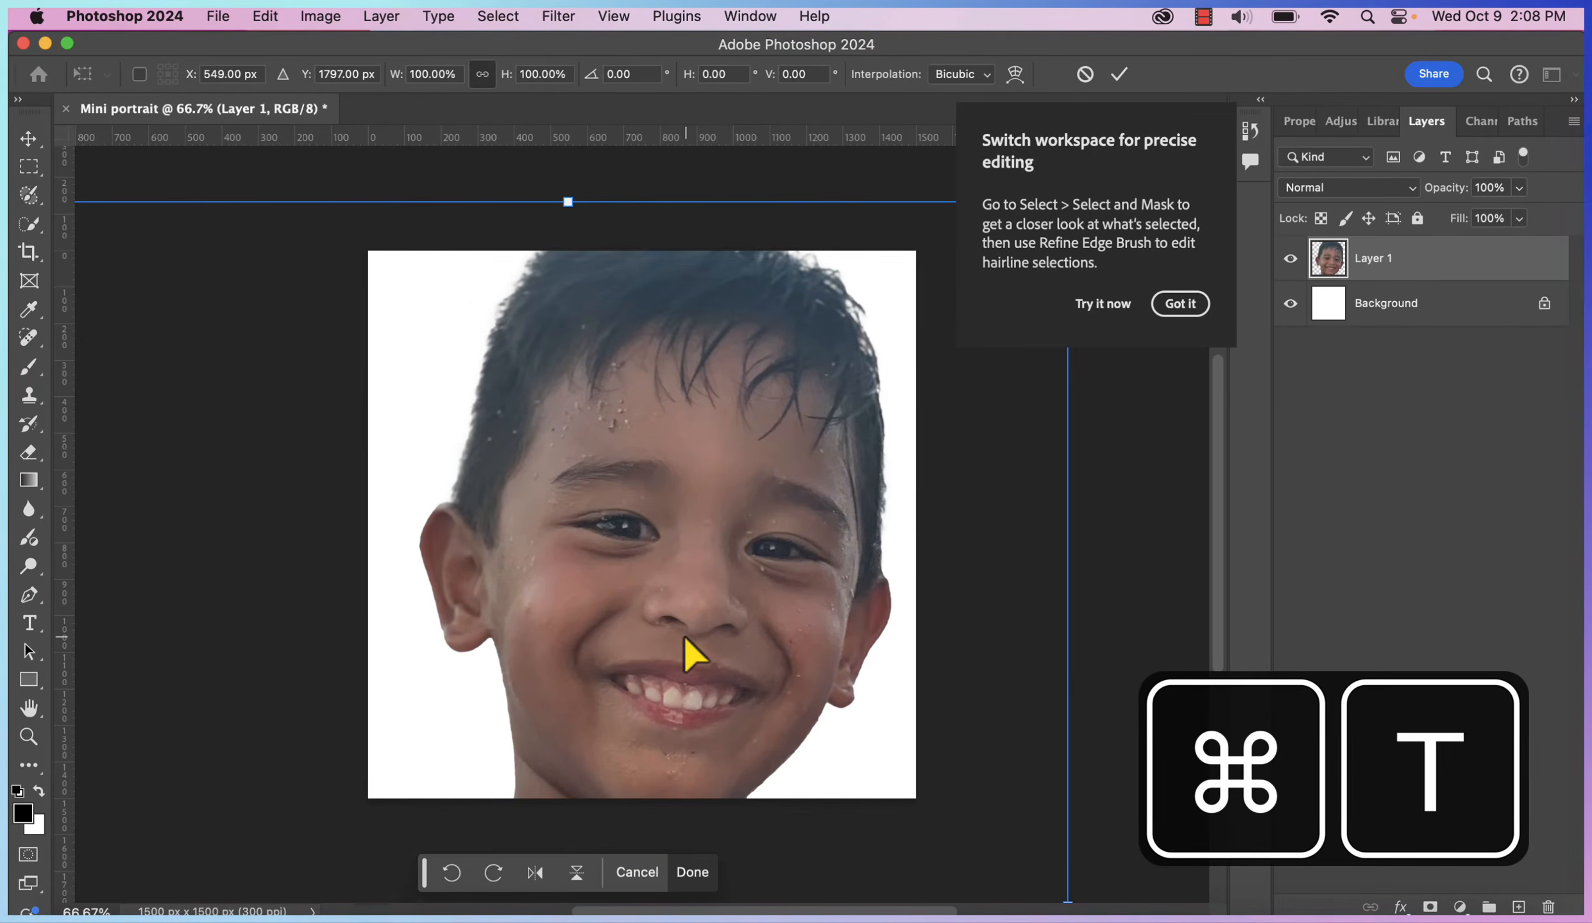
{"action": "left_click", "coordinate": [1180, 304]}
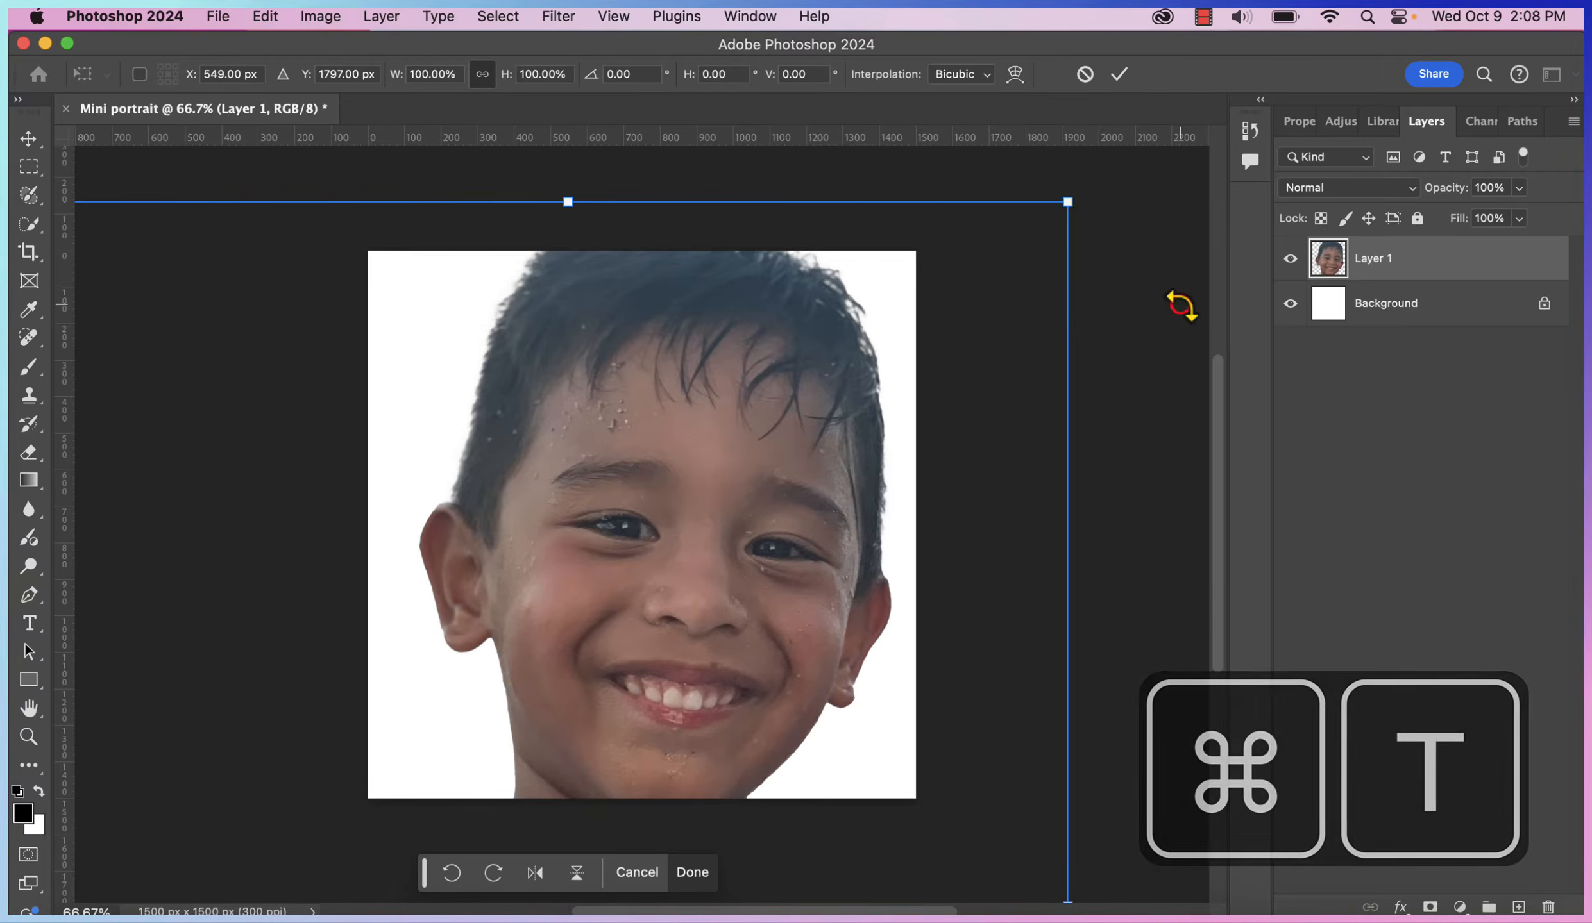
{"action": "left_click_drag", "start_coordinate": [1071, 205], "coordinate": [568, 613]}
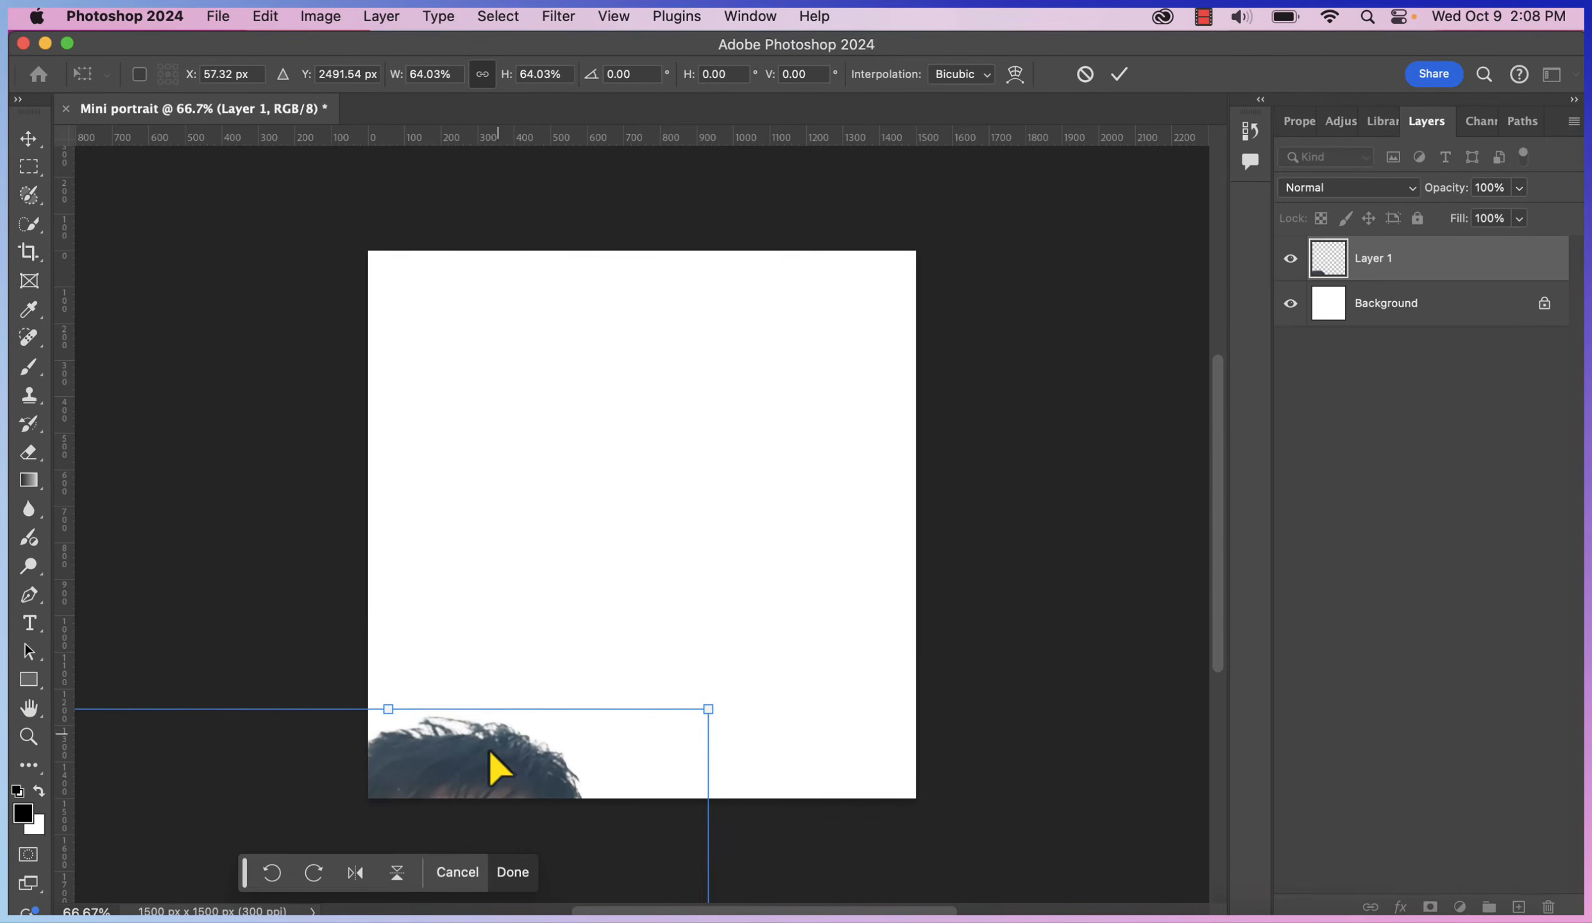
{"action": "left_click_drag", "start_coordinate": [488, 763], "coordinate": [689, 306]}
{"action": "left_click_drag", "start_coordinate": [910, 254], "coordinate": [737, 500]}
{"action": "left_click_drag", "start_coordinate": [643, 586], "coordinate": [776, 340]}
{"action": "left_click_drag", "start_coordinate": [870, 250], "coordinate": [1041, 185]}
{"action": "left_click_drag", "start_coordinate": [698, 406], "coordinate": [642, 482]}
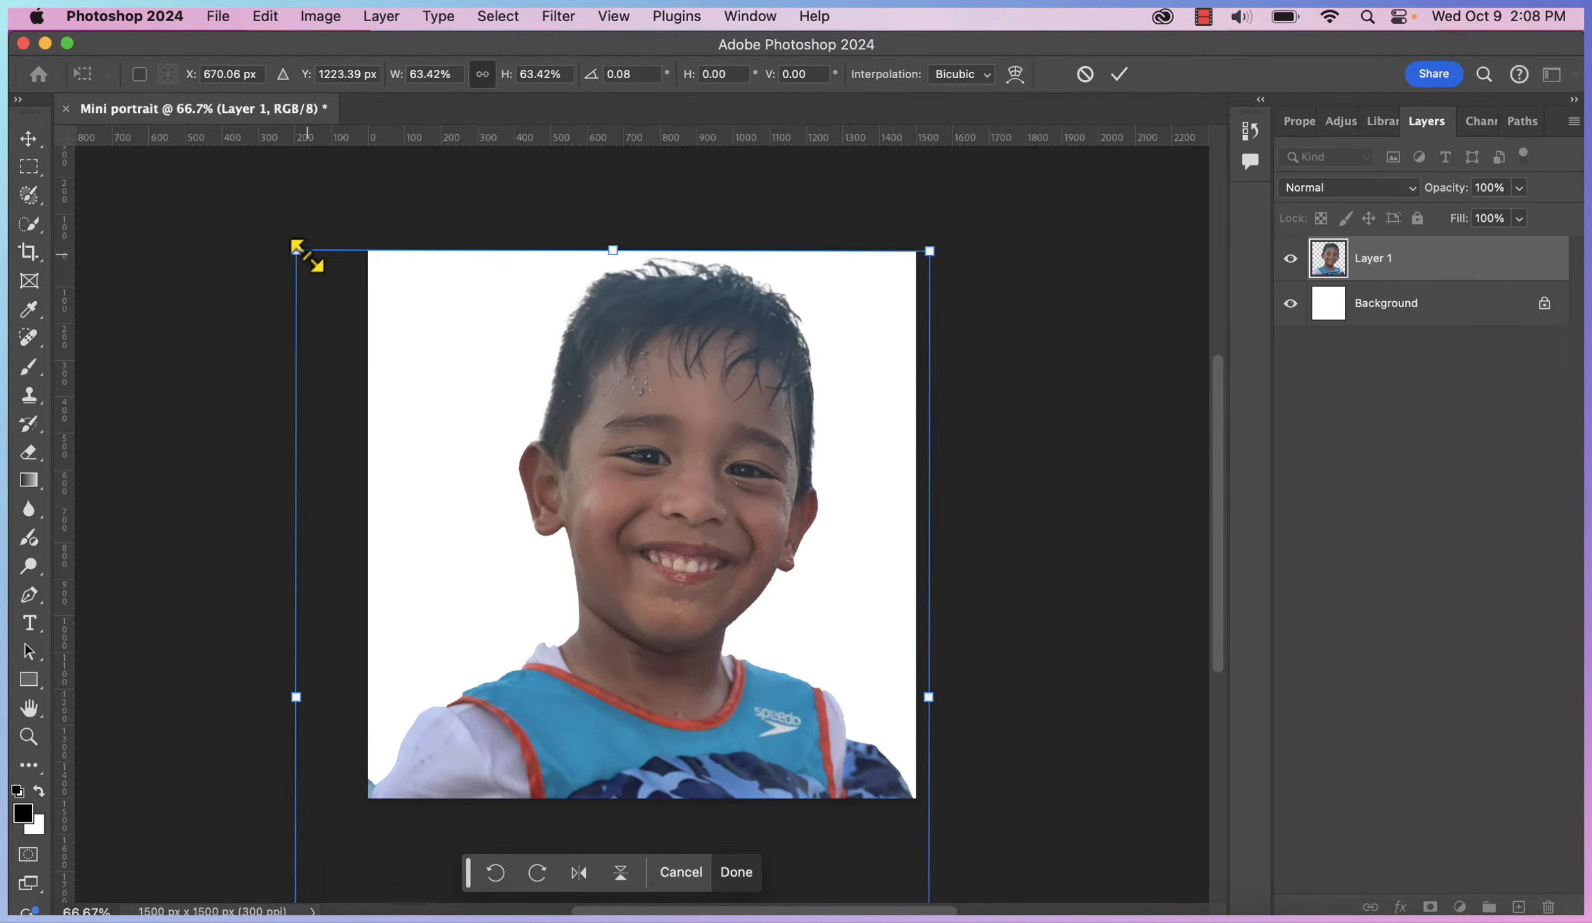
{"action": "left_click_drag", "start_coordinate": [297, 248], "coordinate": [657, 292]}
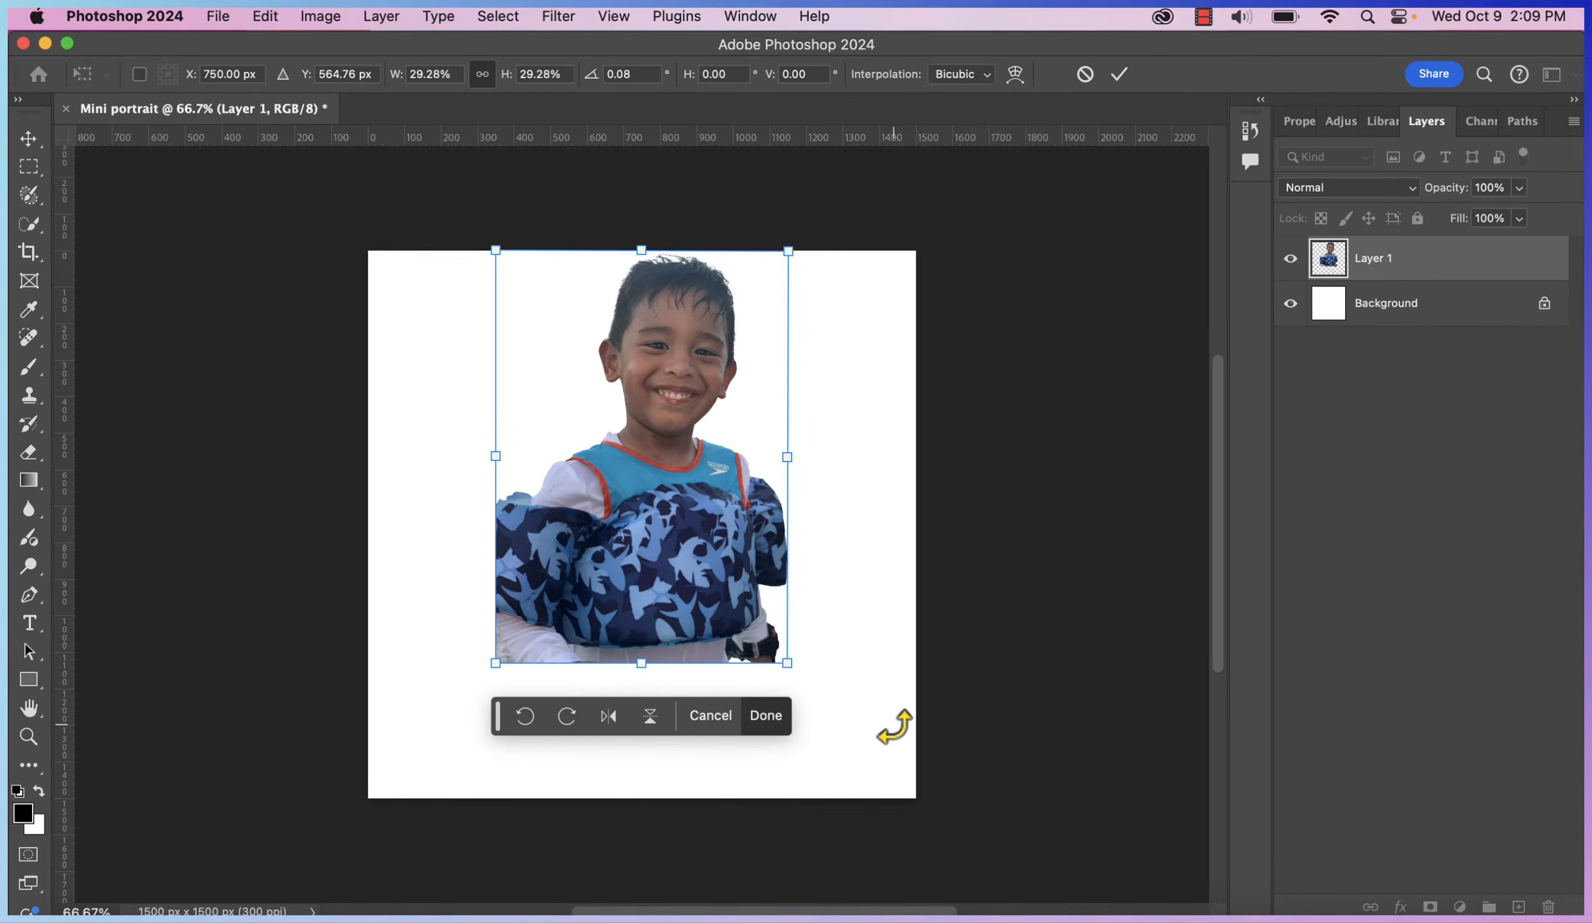
Settle on about 66% scale with his head and shoulders filling the canvas, and commit
{"action": "left_click_drag", "start_coordinate": [767, 667], "coordinate": [1206, 878]}
{"action": "left_click_drag", "start_coordinate": [651, 606], "coordinate": [421, 599]}
{"action": "scroll", "coordinate": [838, 629], "scroll_direction": "up", "scroll_amount": 2}
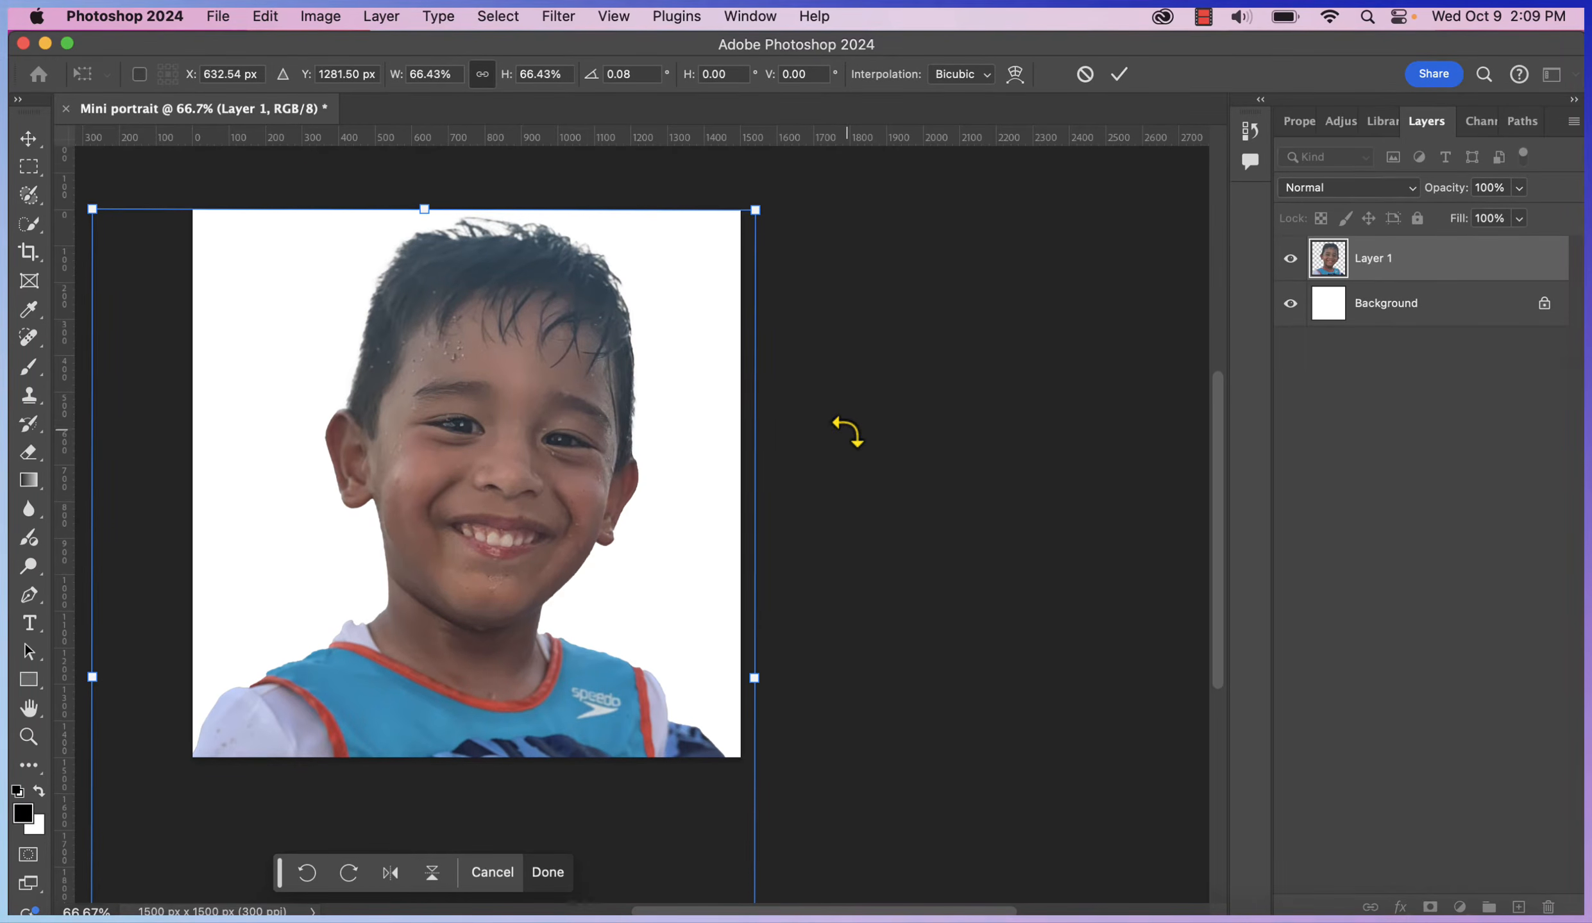
{"action": "scroll", "coordinate": [848, 432], "scroll_direction": "up", "scroll_amount": 3}
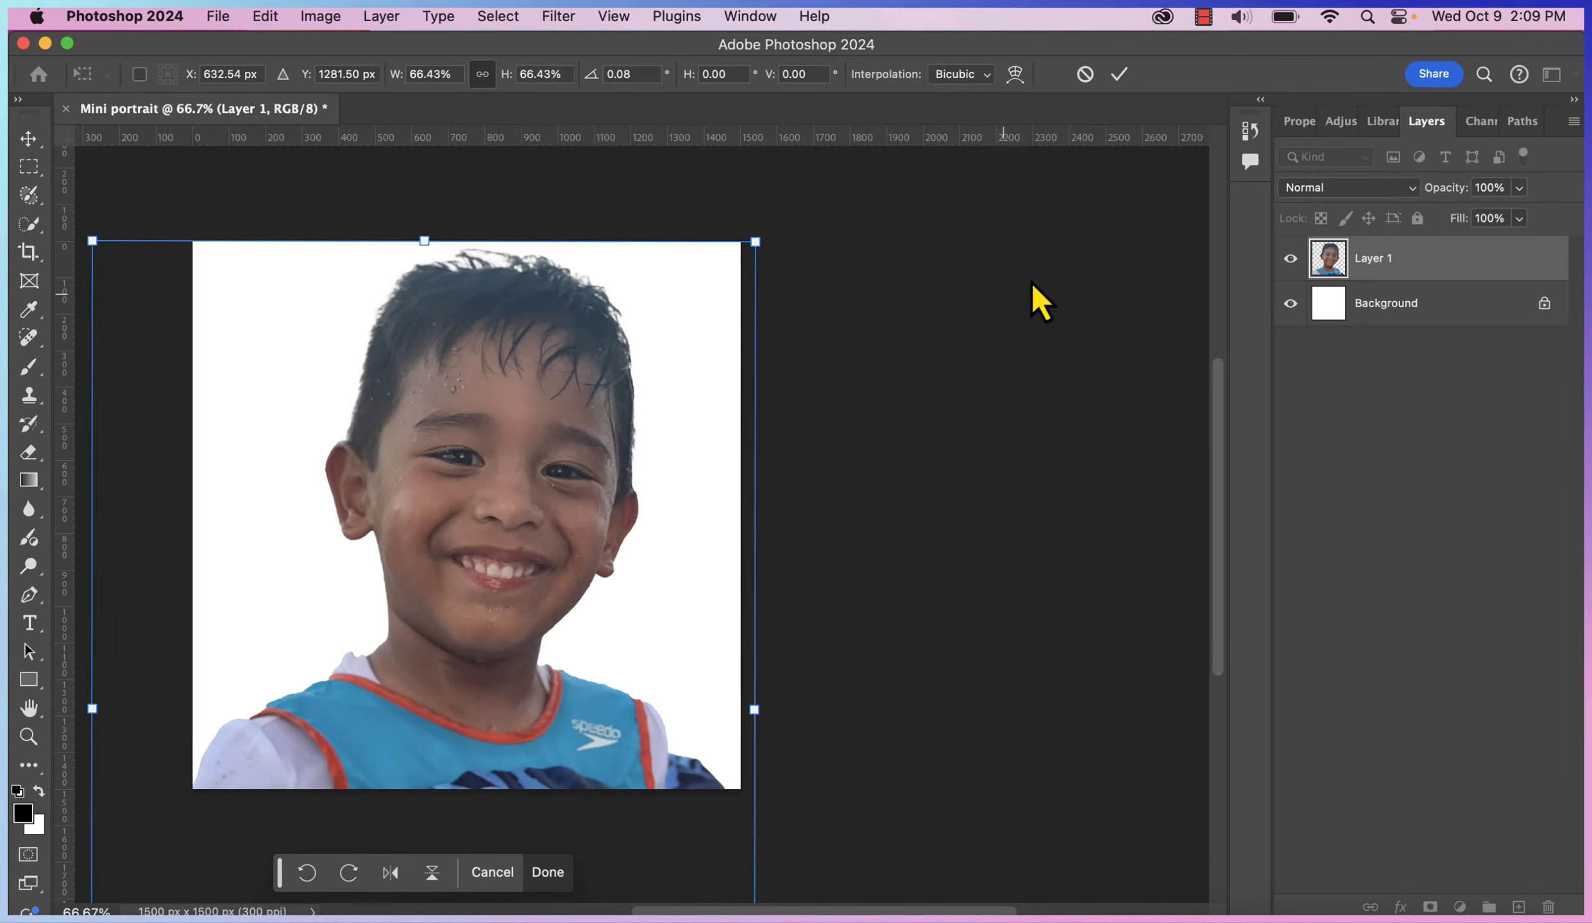
{"action": "left_click", "coordinate": [1132, 77]}
{"action": "left_click", "coordinate": [1100, 385]}
{"action": "scroll", "coordinate": [1100, 385], "scroll_direction": "up", "scroll_amount": 2}
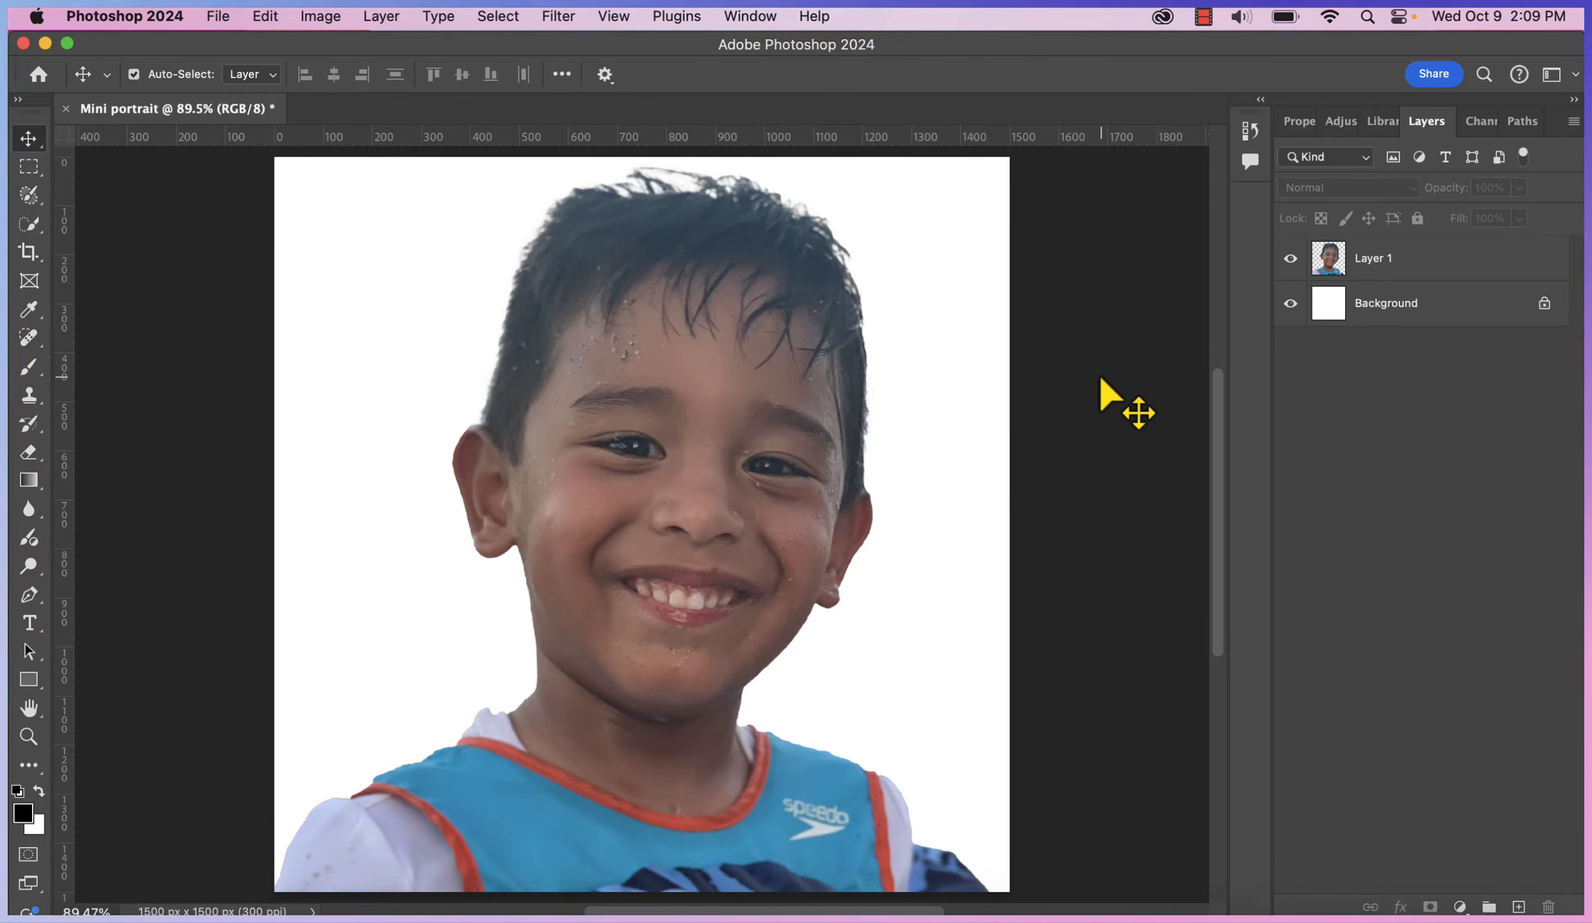
Add a coral-red Solid Color fill layer (#db6868) above the Background, behind the boy
{"action": "left_click", "coordinate": [853, 531]}
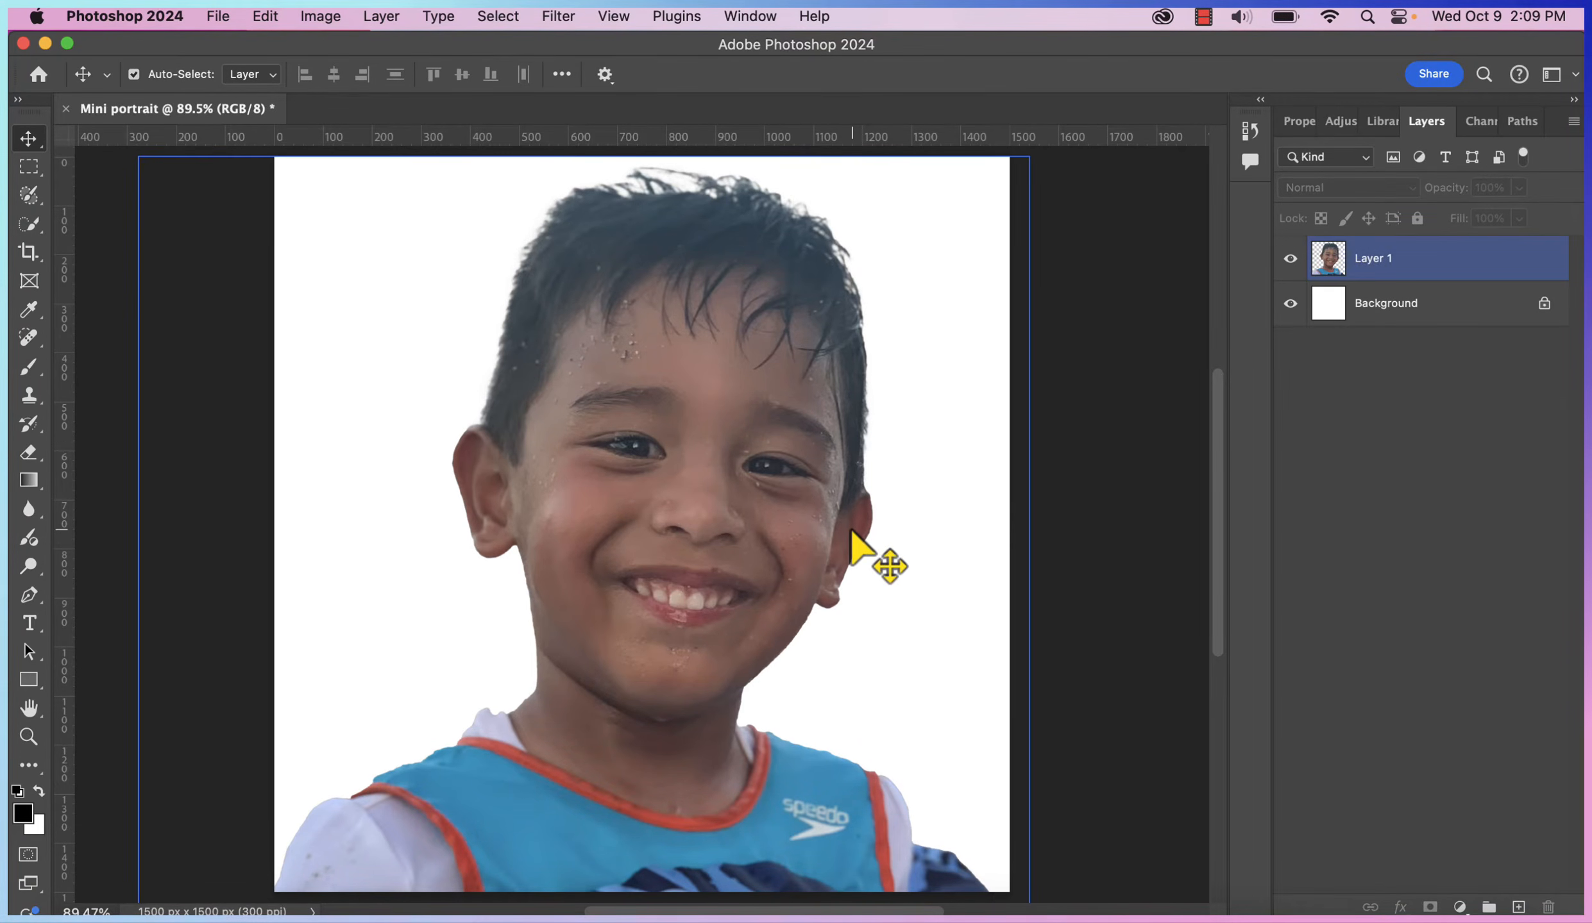
{"action": "left_click", "coordinate": [1459, 304]}
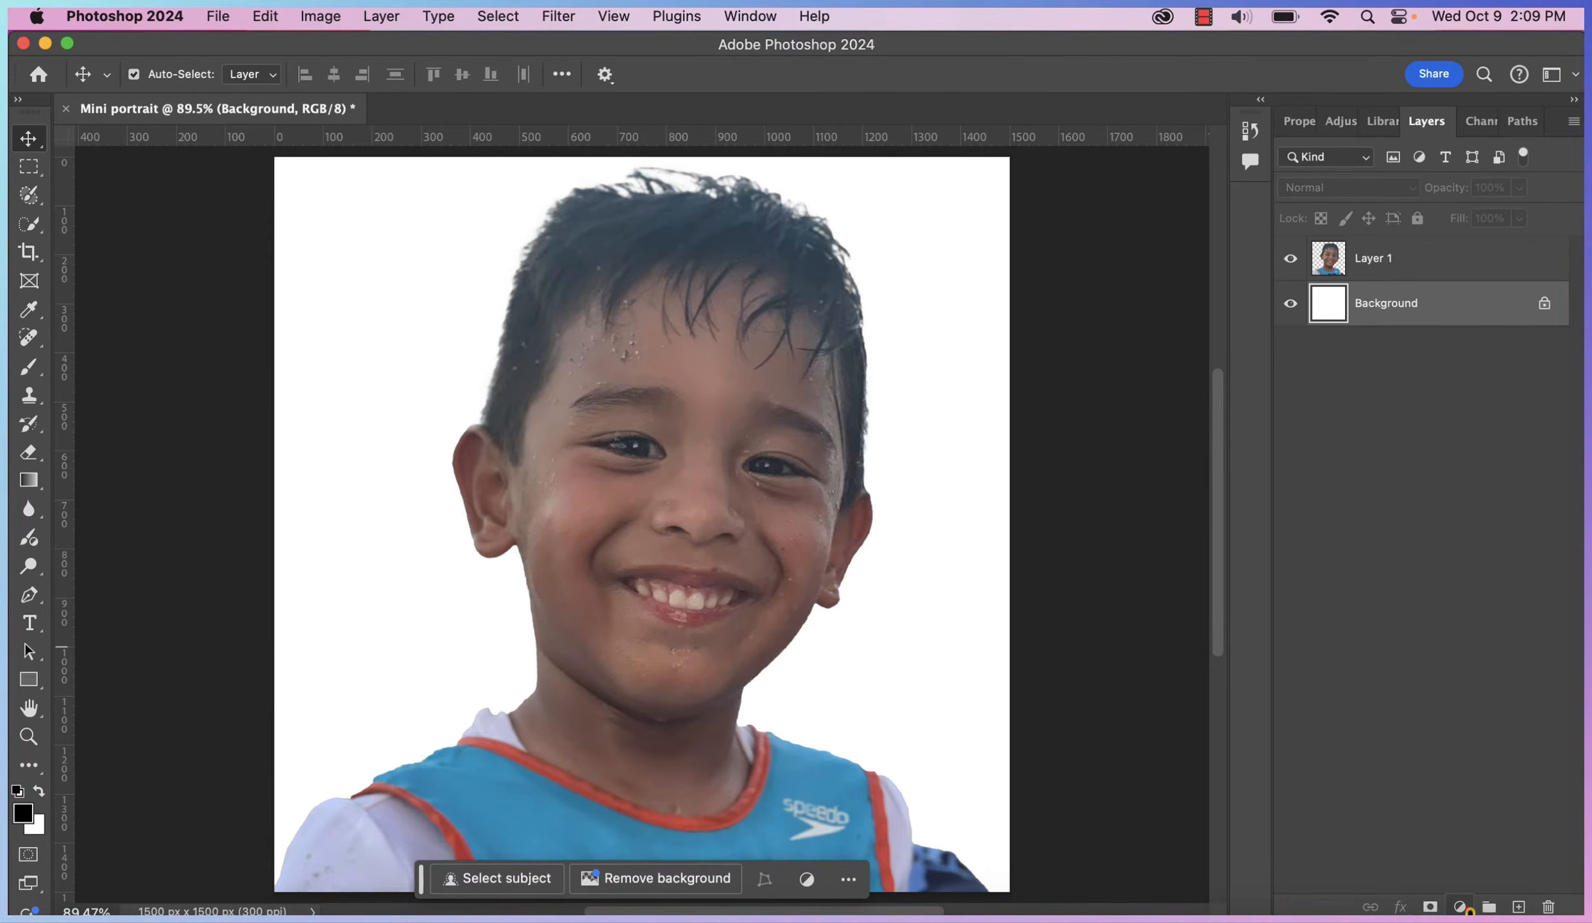
{"action": "left_click", "coordinate": [1459, 907]}
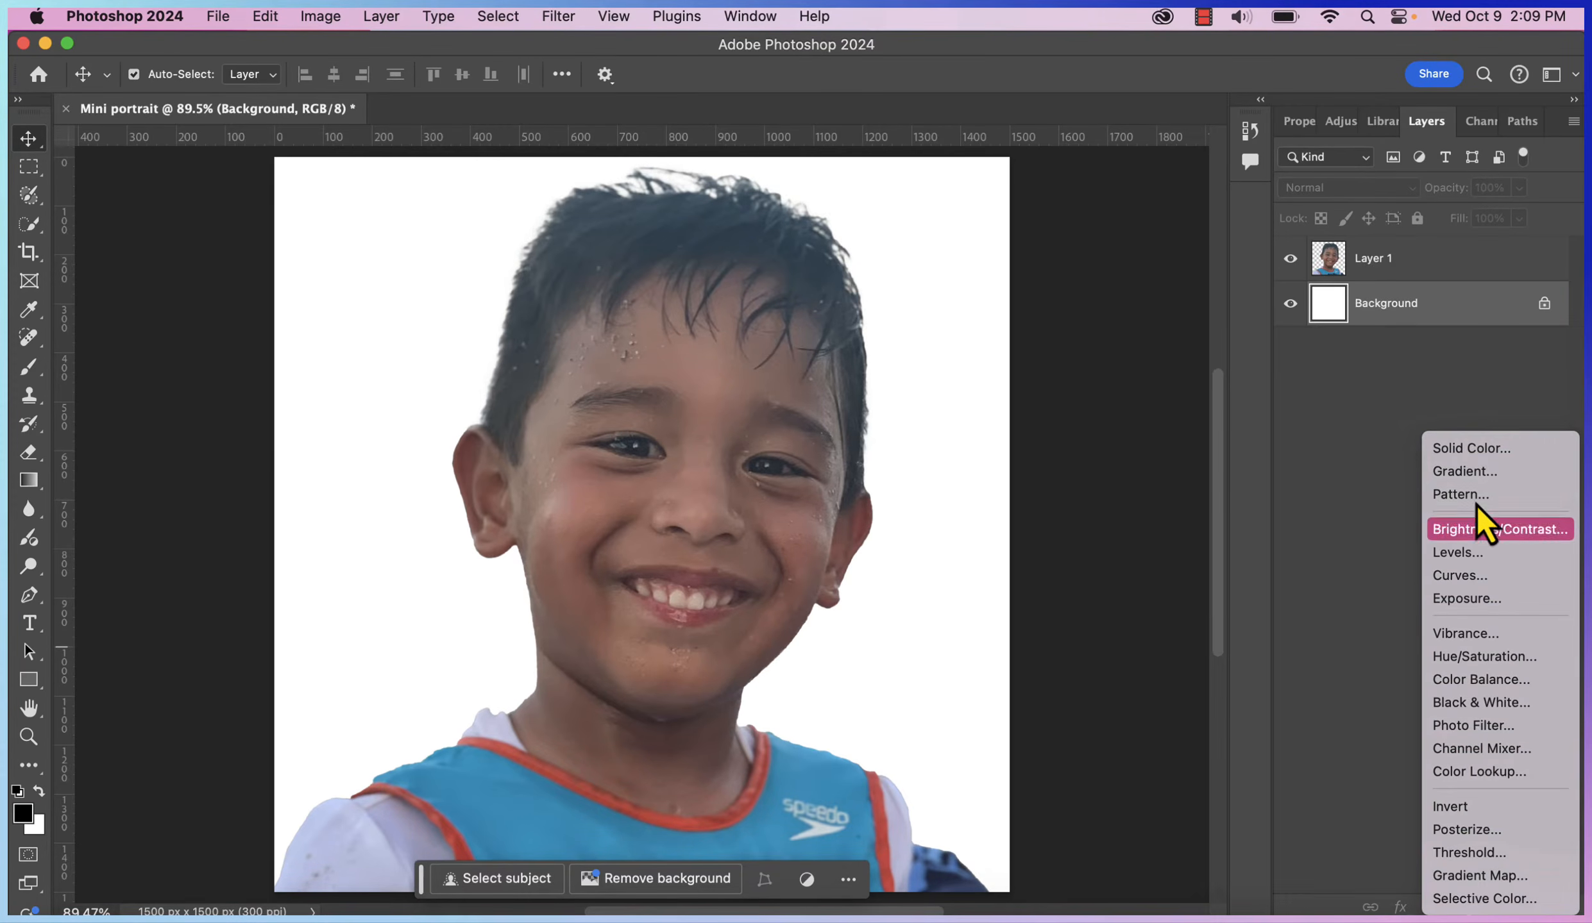
{"action": "left_click", "coordinate": [1473, 449]}
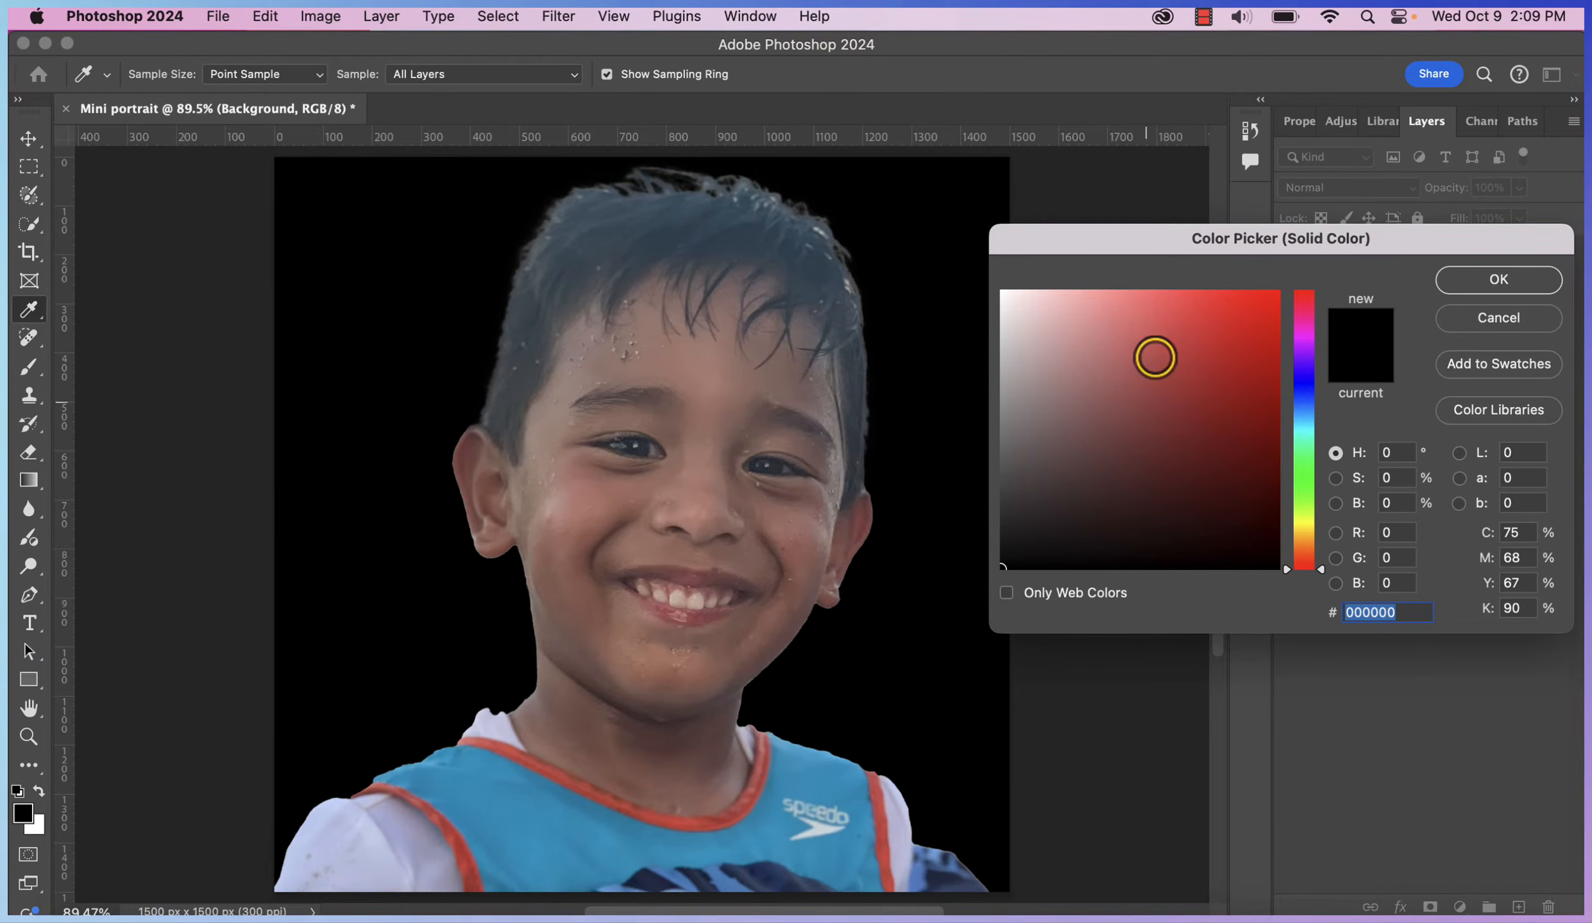
{"action": "left_click", "coordinate": [1148, 331]}
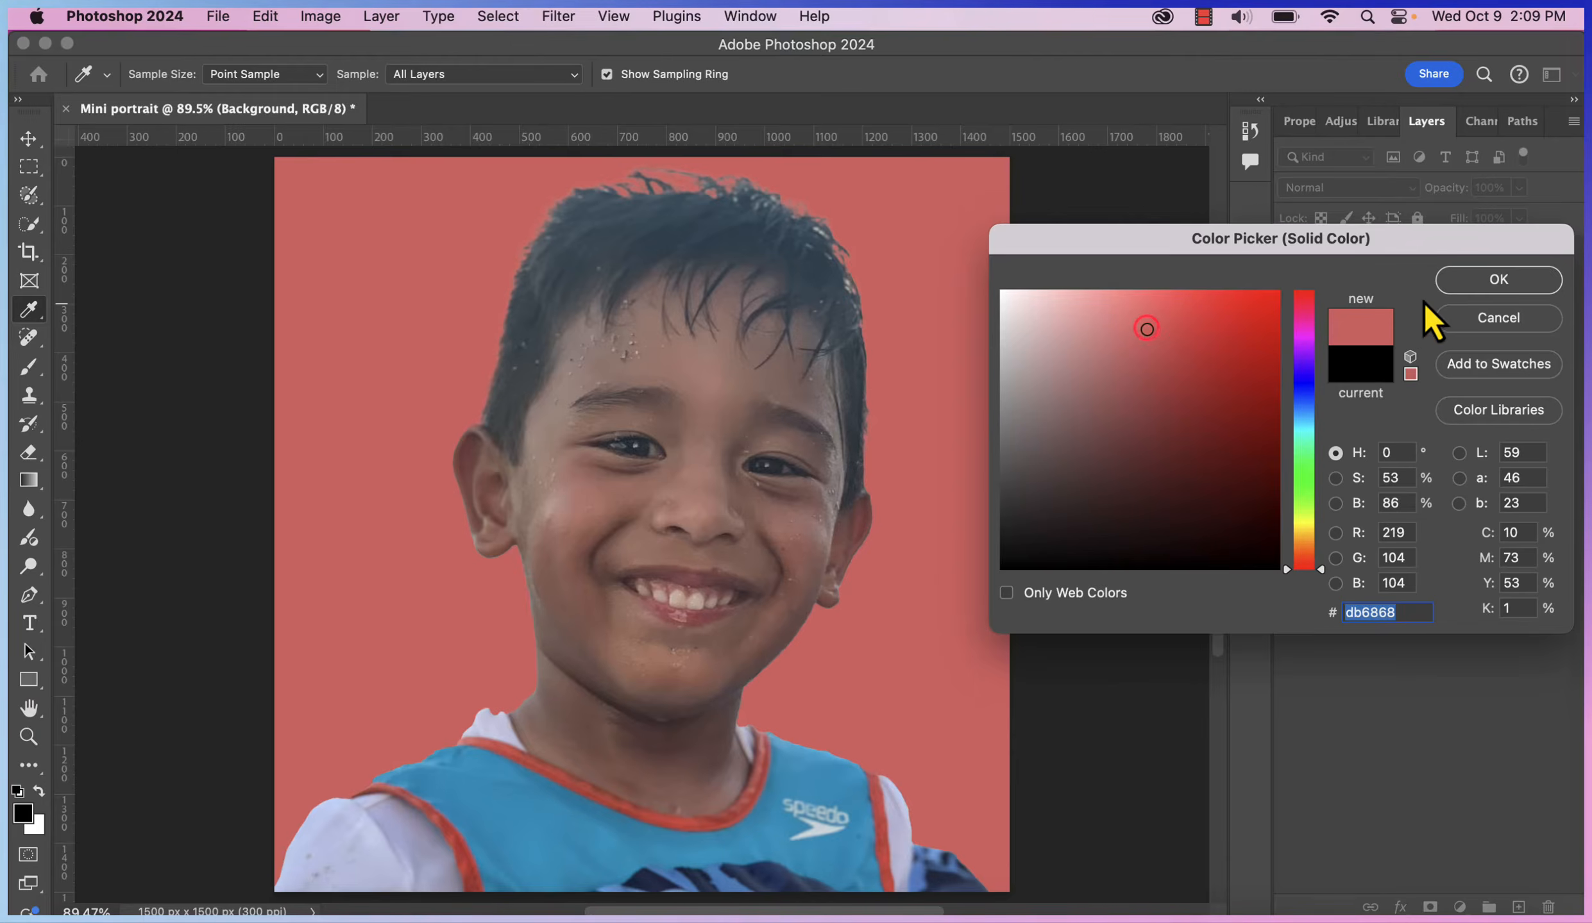
{"action": "left_click", "coordinate": [1494, 282]}
{"action": "left_click", "coordinate": [834, 517]}
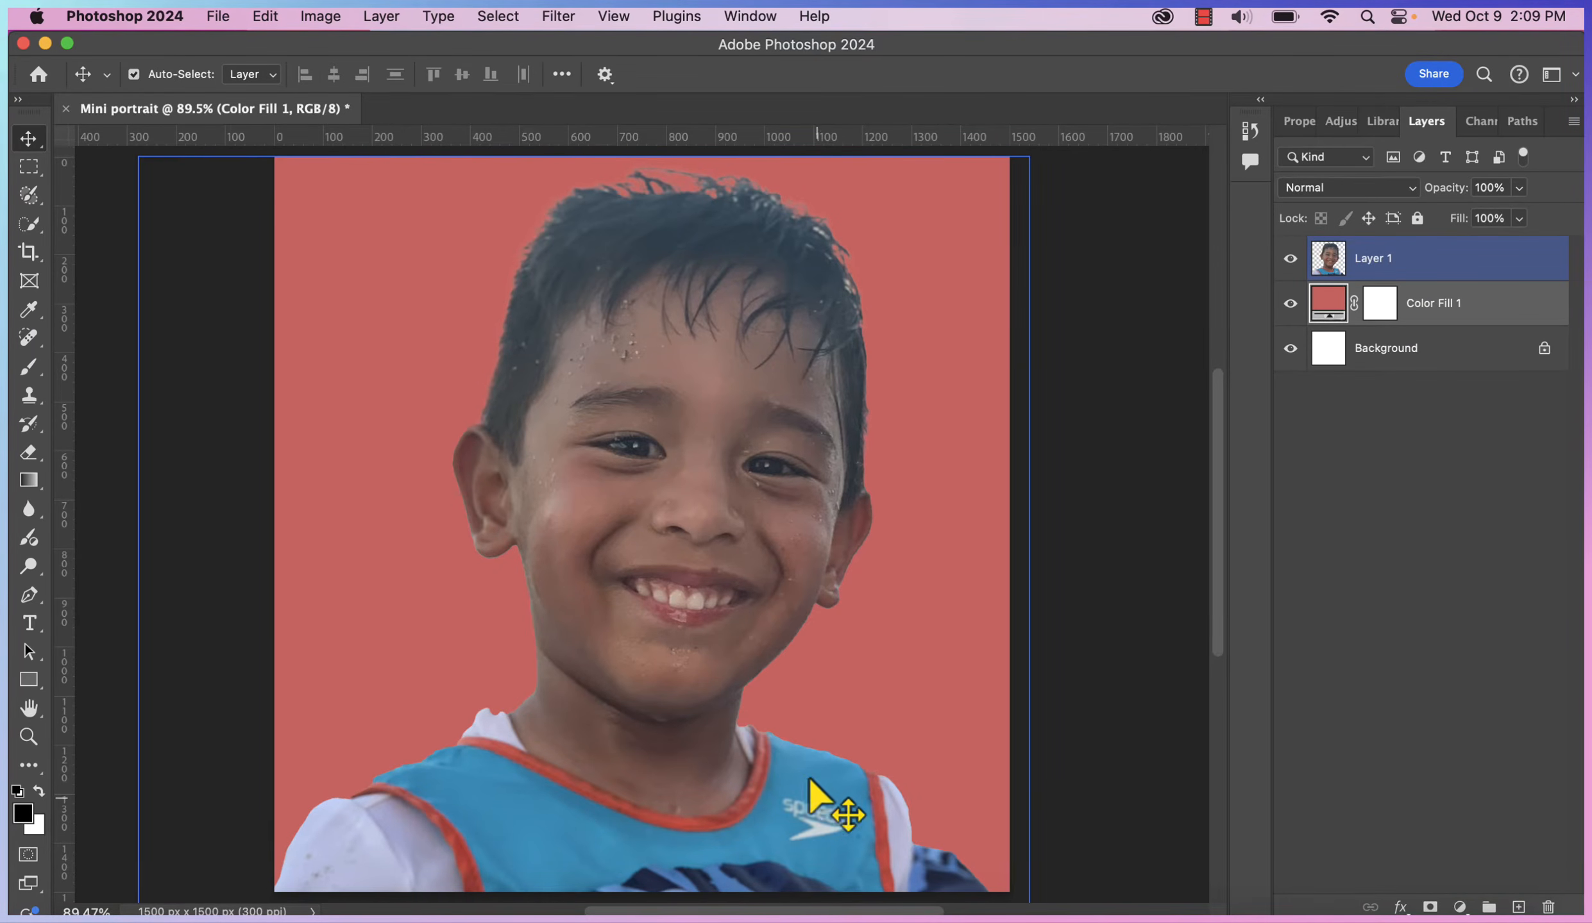
{"action": "left_click", "coordinate": [861, 641]}
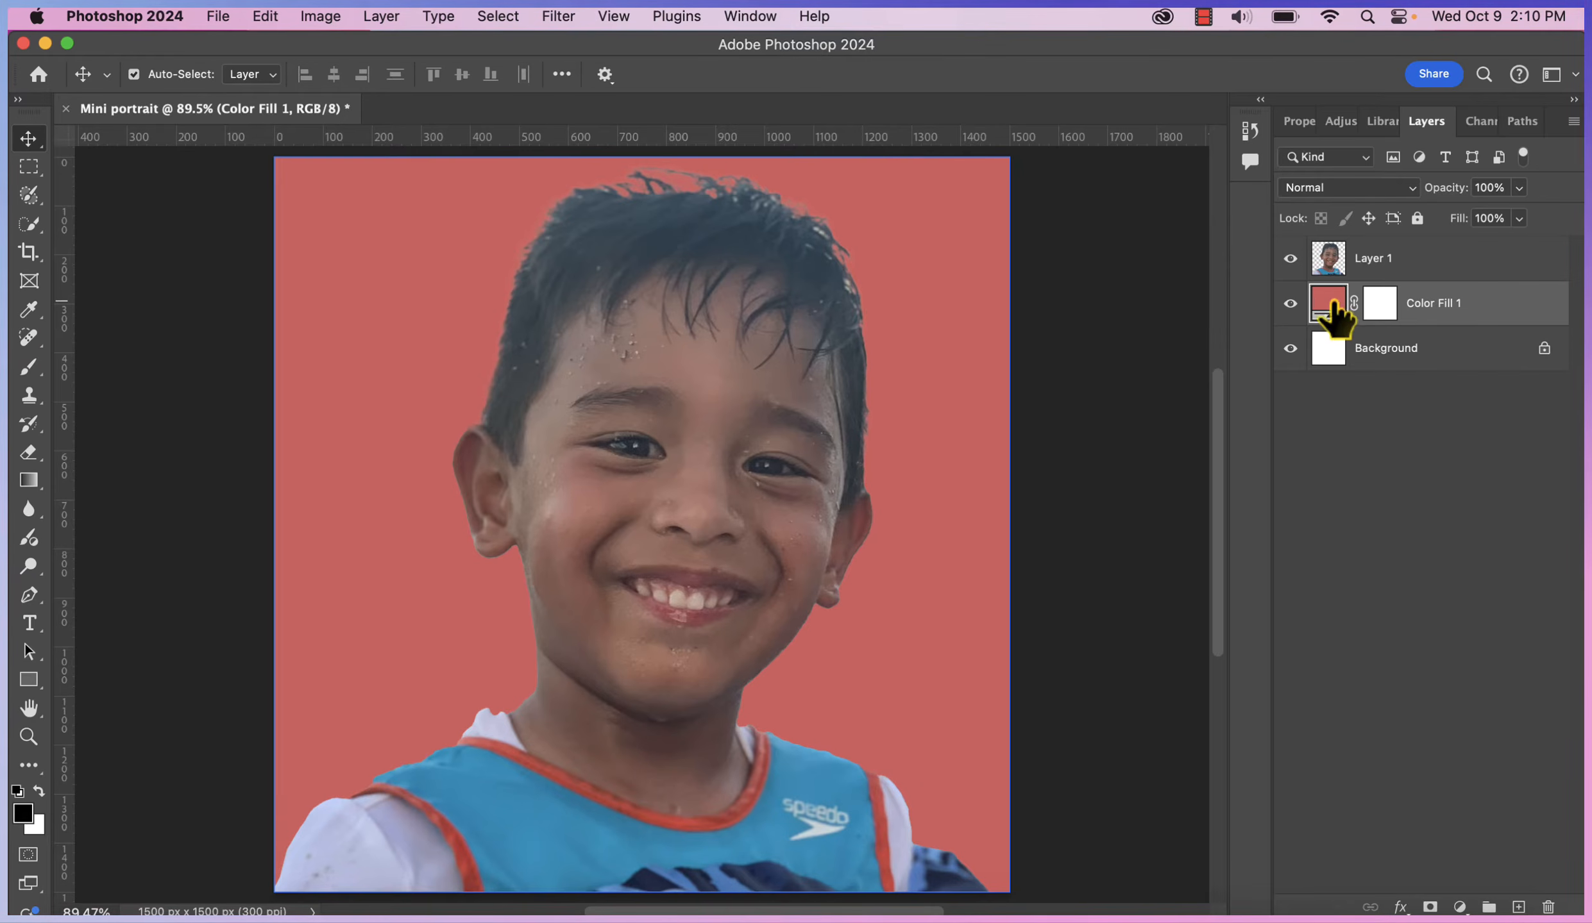
Rename the boy's layer to his first name
{"action": "left_click", "coordinate": [1444, 273]}
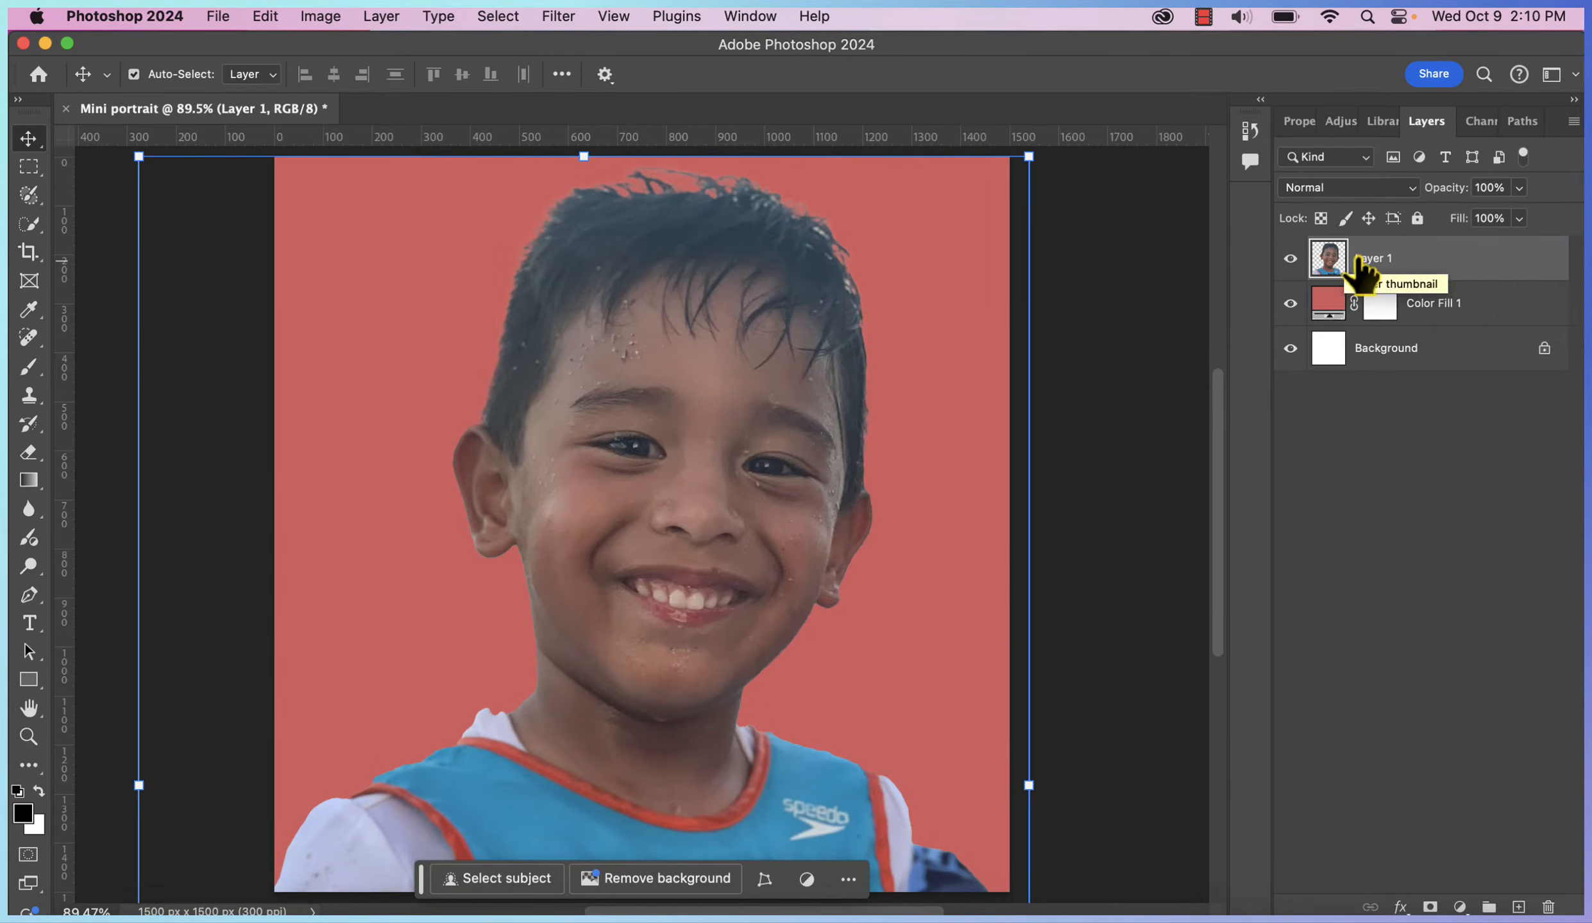
{"action": "type", "text": "LOGAN"}
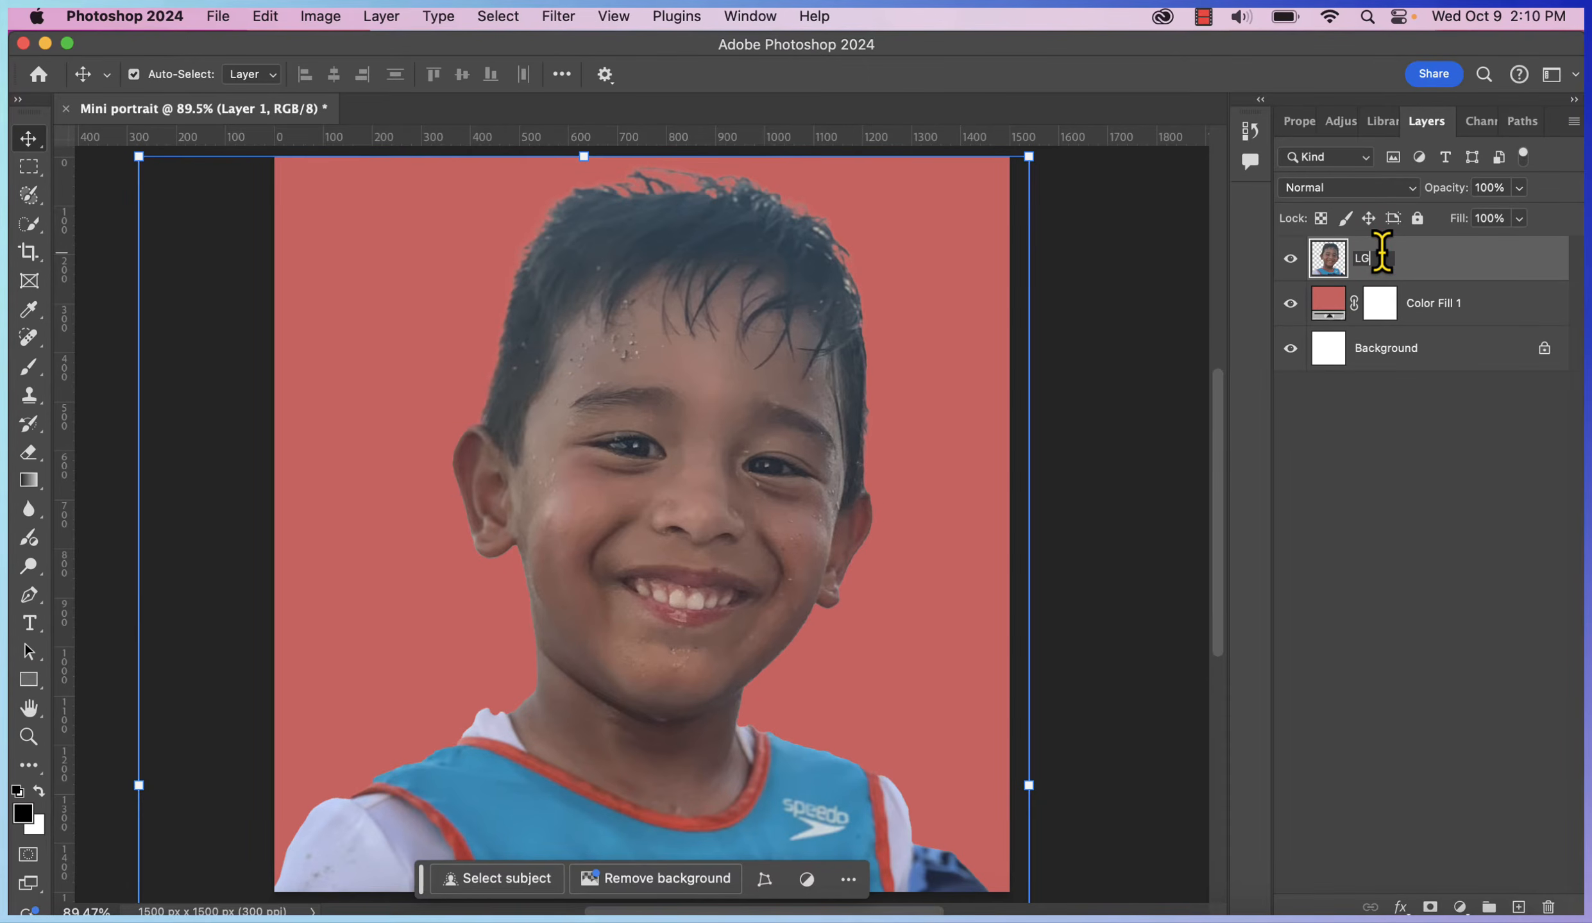
{"action": "key", "text": "Return"}
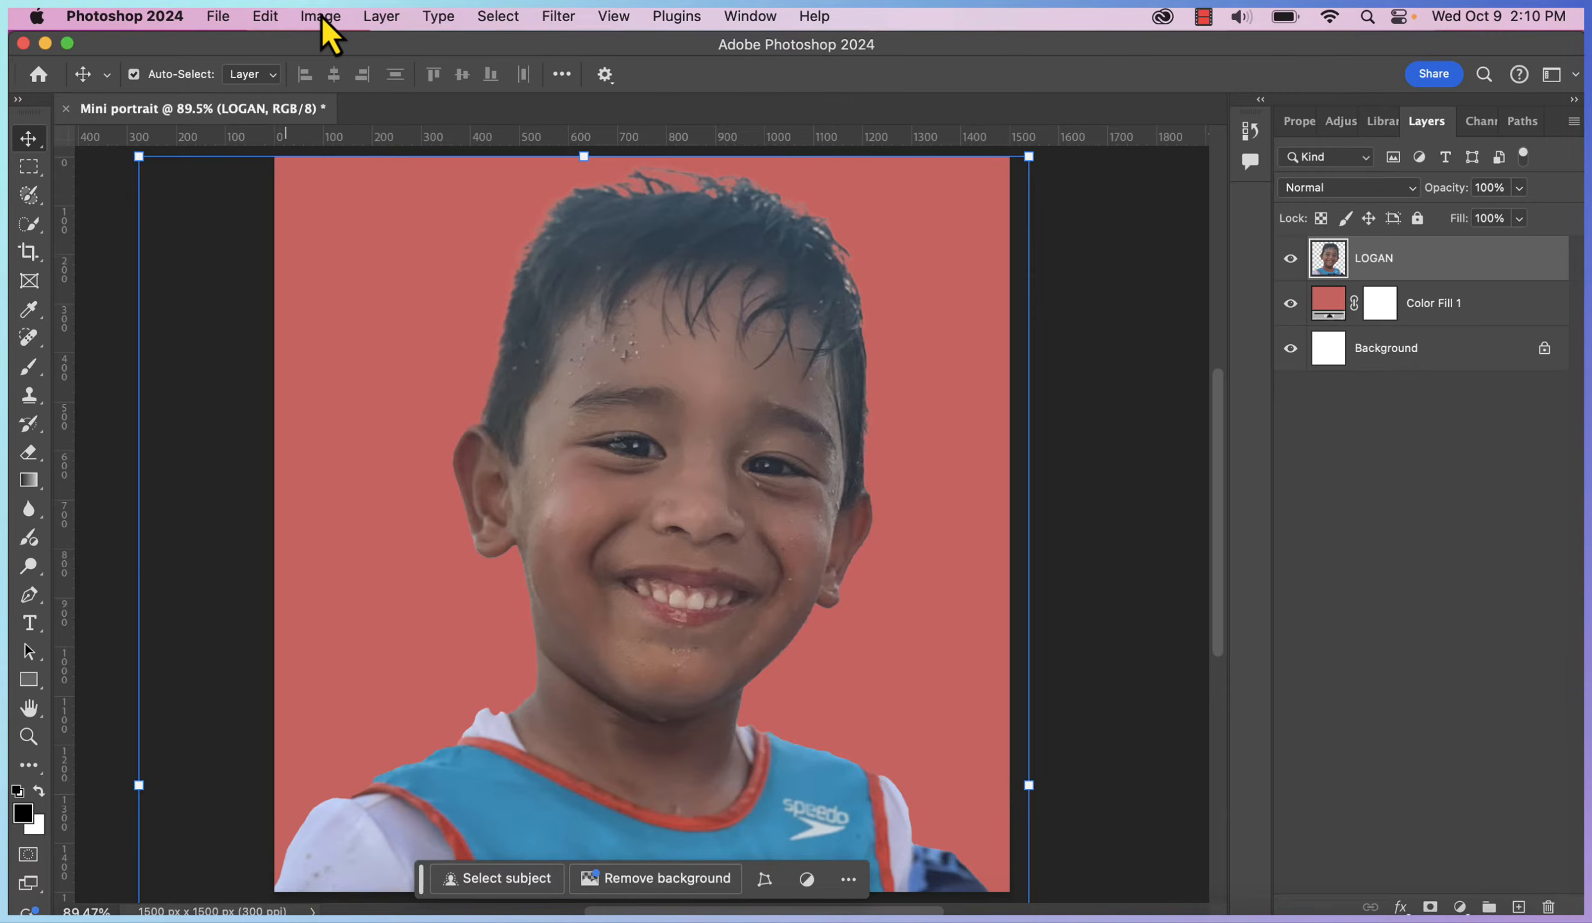
Apply a Threshold adjustment at level 114 to the boy's layer
{"action": "left_click", "coordinate": [321, 18]}
{"action": "mouse_move", "coordinate": [324, 80]}
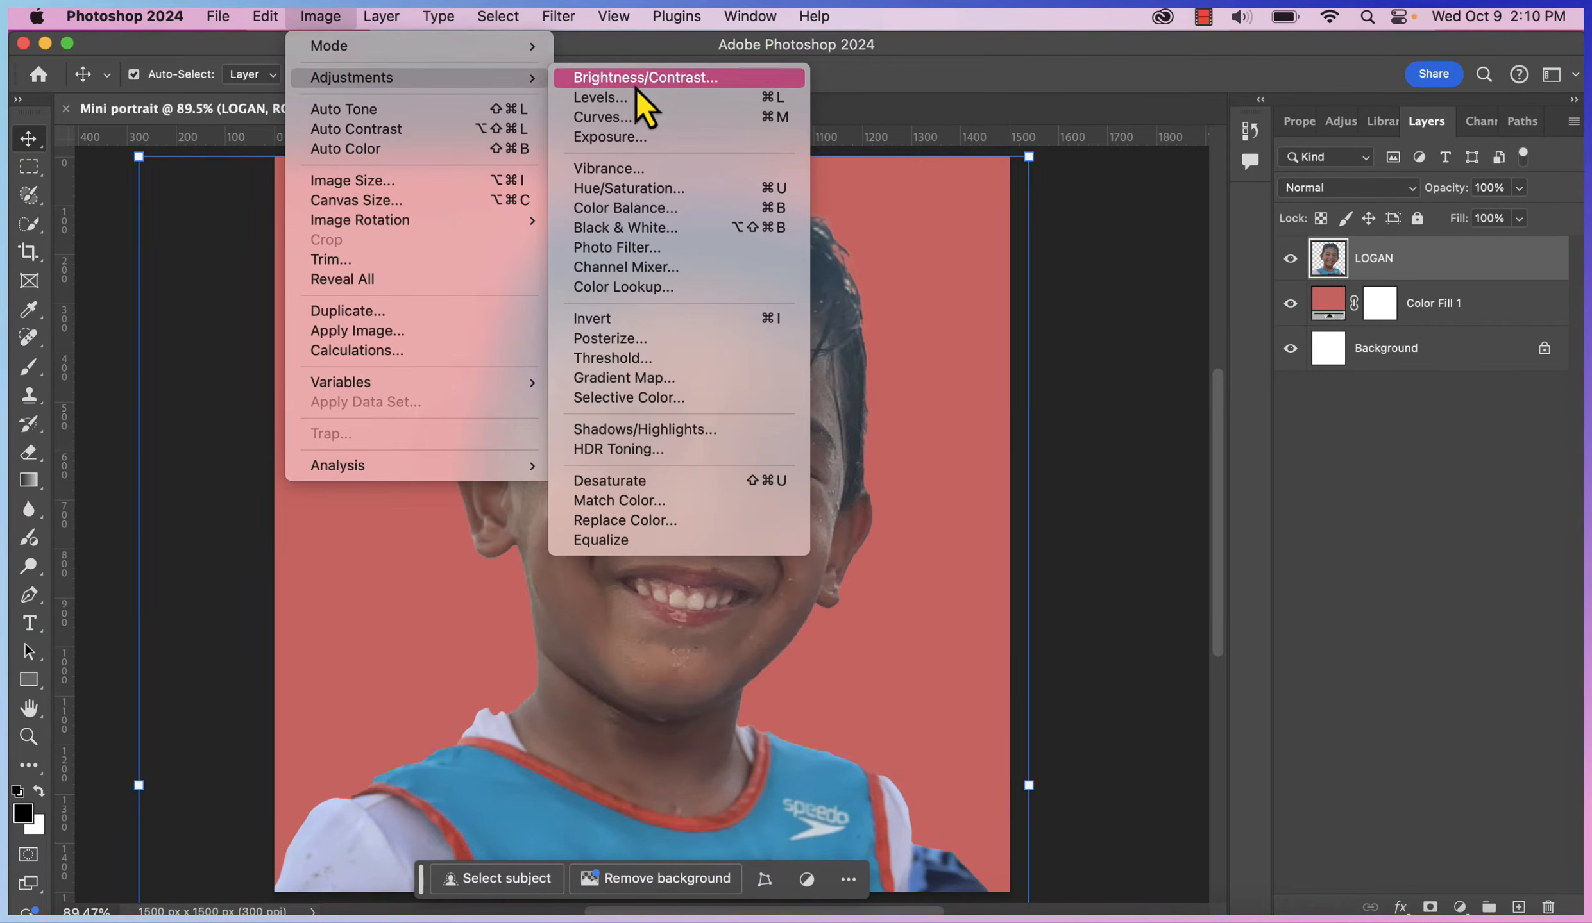
{"action": "left_click", "coordinate": [669, 358]}
{"action": "left_click_drag", "start_coordinate": [711, 255], "coordinate": [981, 206]}
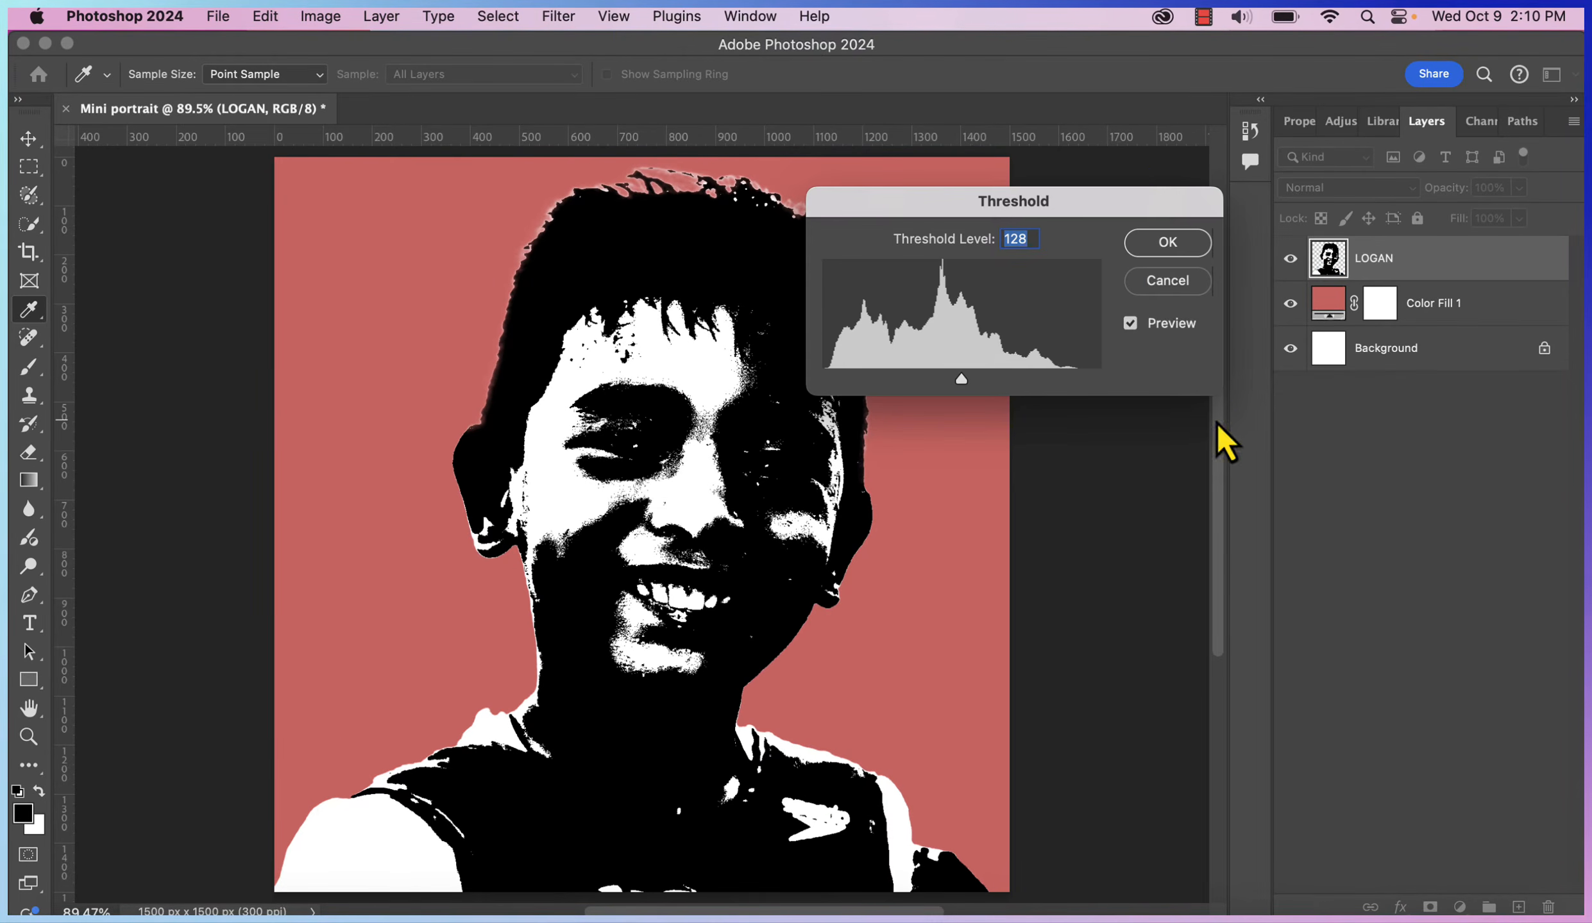
{"action": "left_click_drag", "start_coordinate": [1108, 199], "coordinate": [1218, 197]}
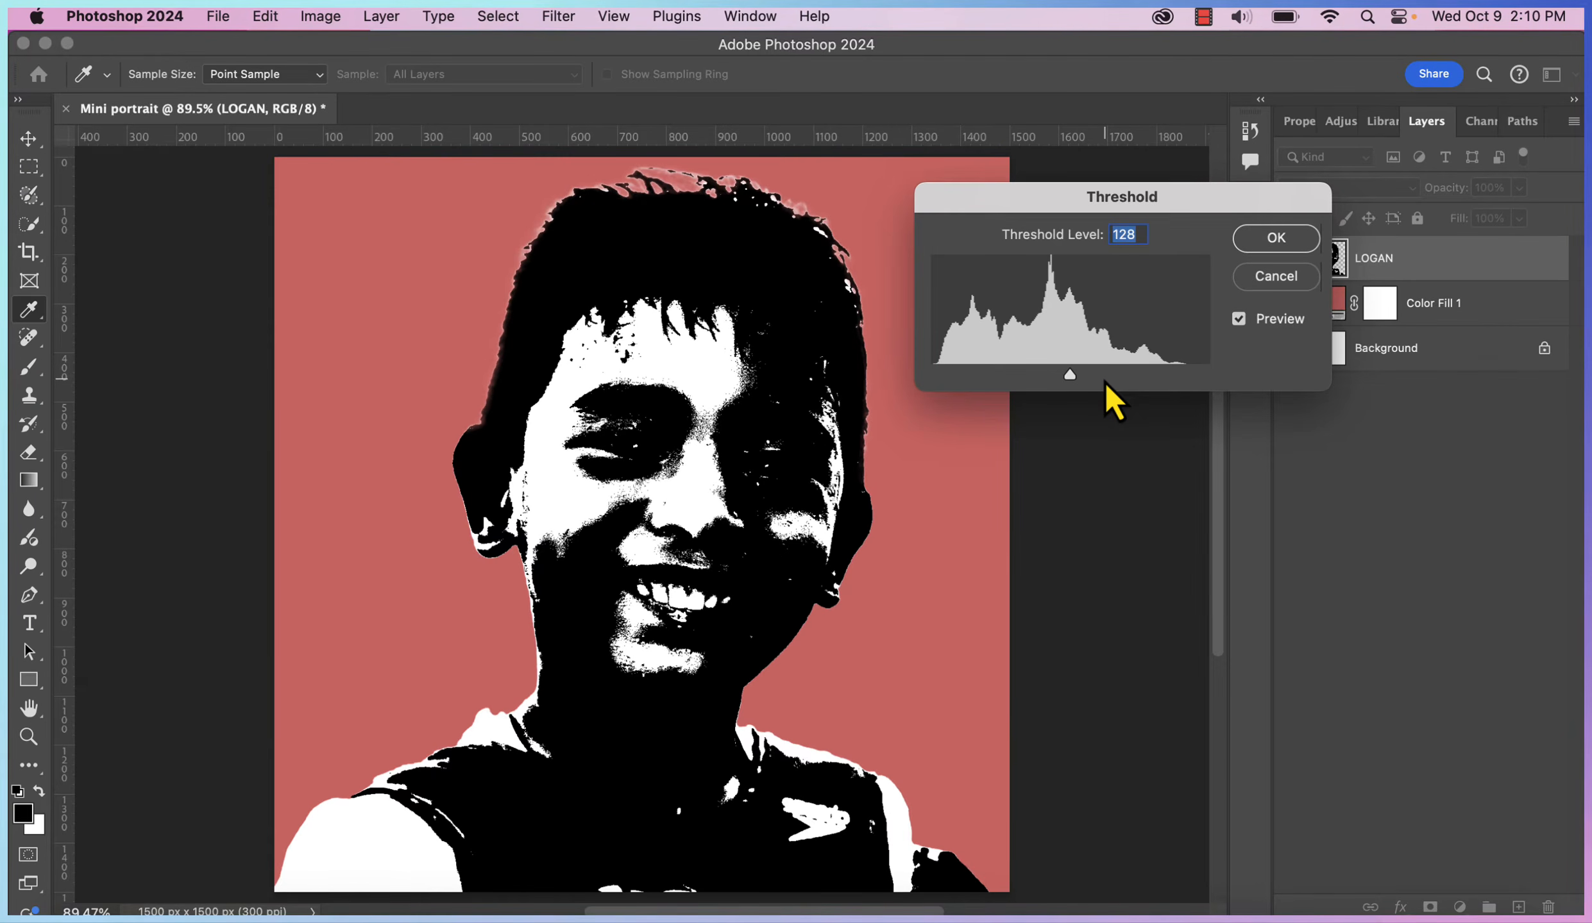
{"action": "mouse_move", "coordinate": [1069, 375]}
{"action": "left_mouse_down"}
{"action": "mouse_move", "coordinate": [1136, 377]}
{"action": "mouse_move", "coordinate": [982, 395]}
{"action": "mouse_move", "coordinate": [1055, 387]}
{"action": "left_mouse_up"}
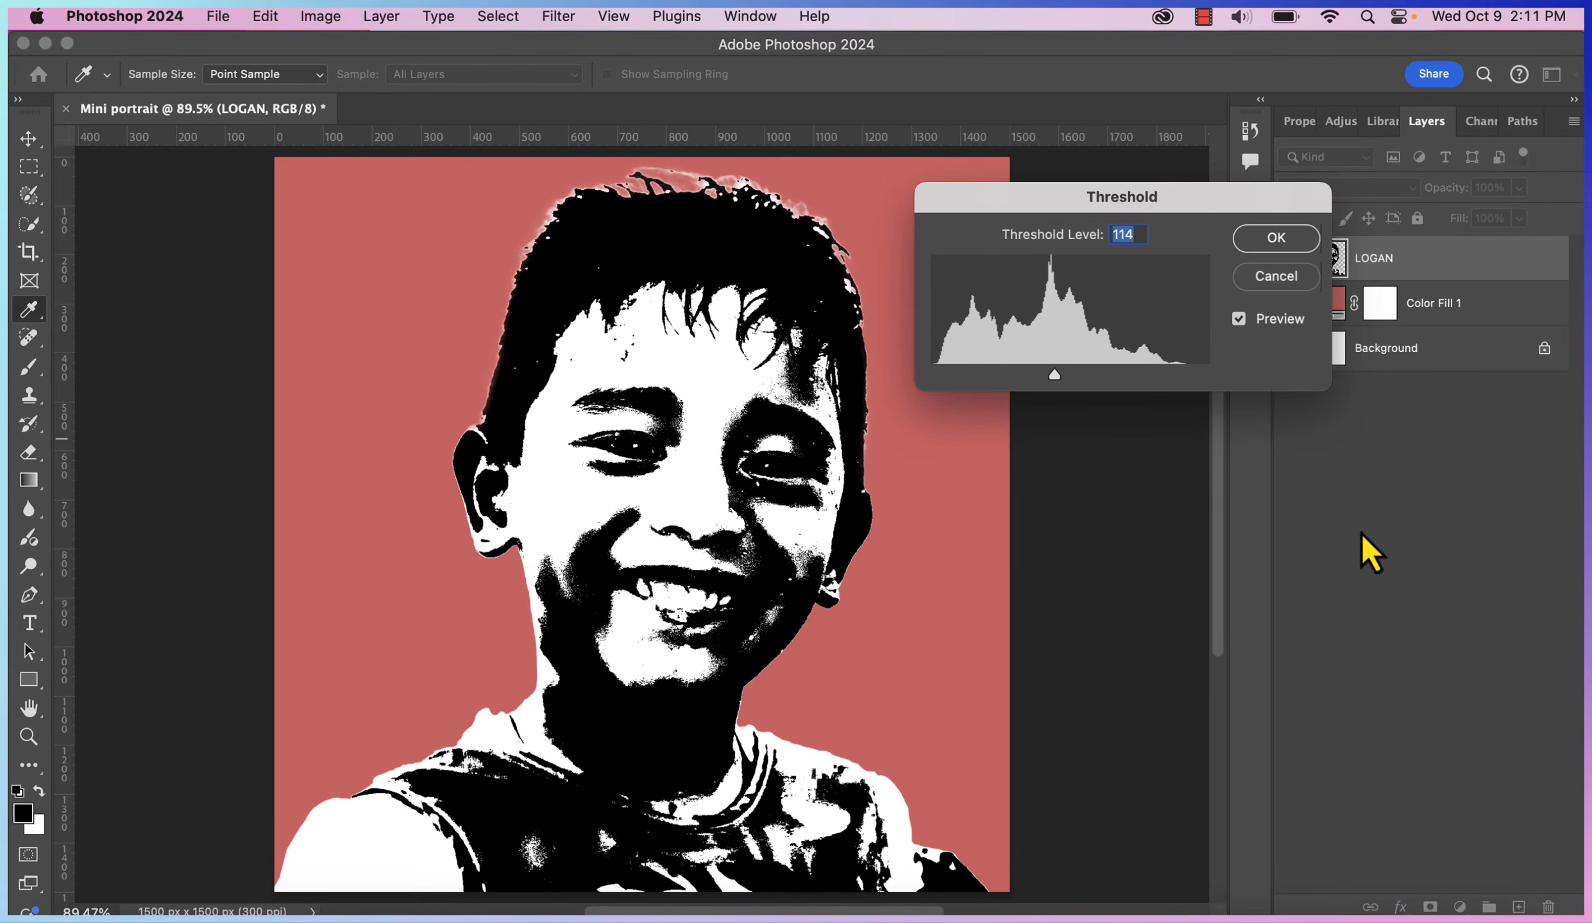
{"action": "left_click", "coordinate": [1291, 251]}
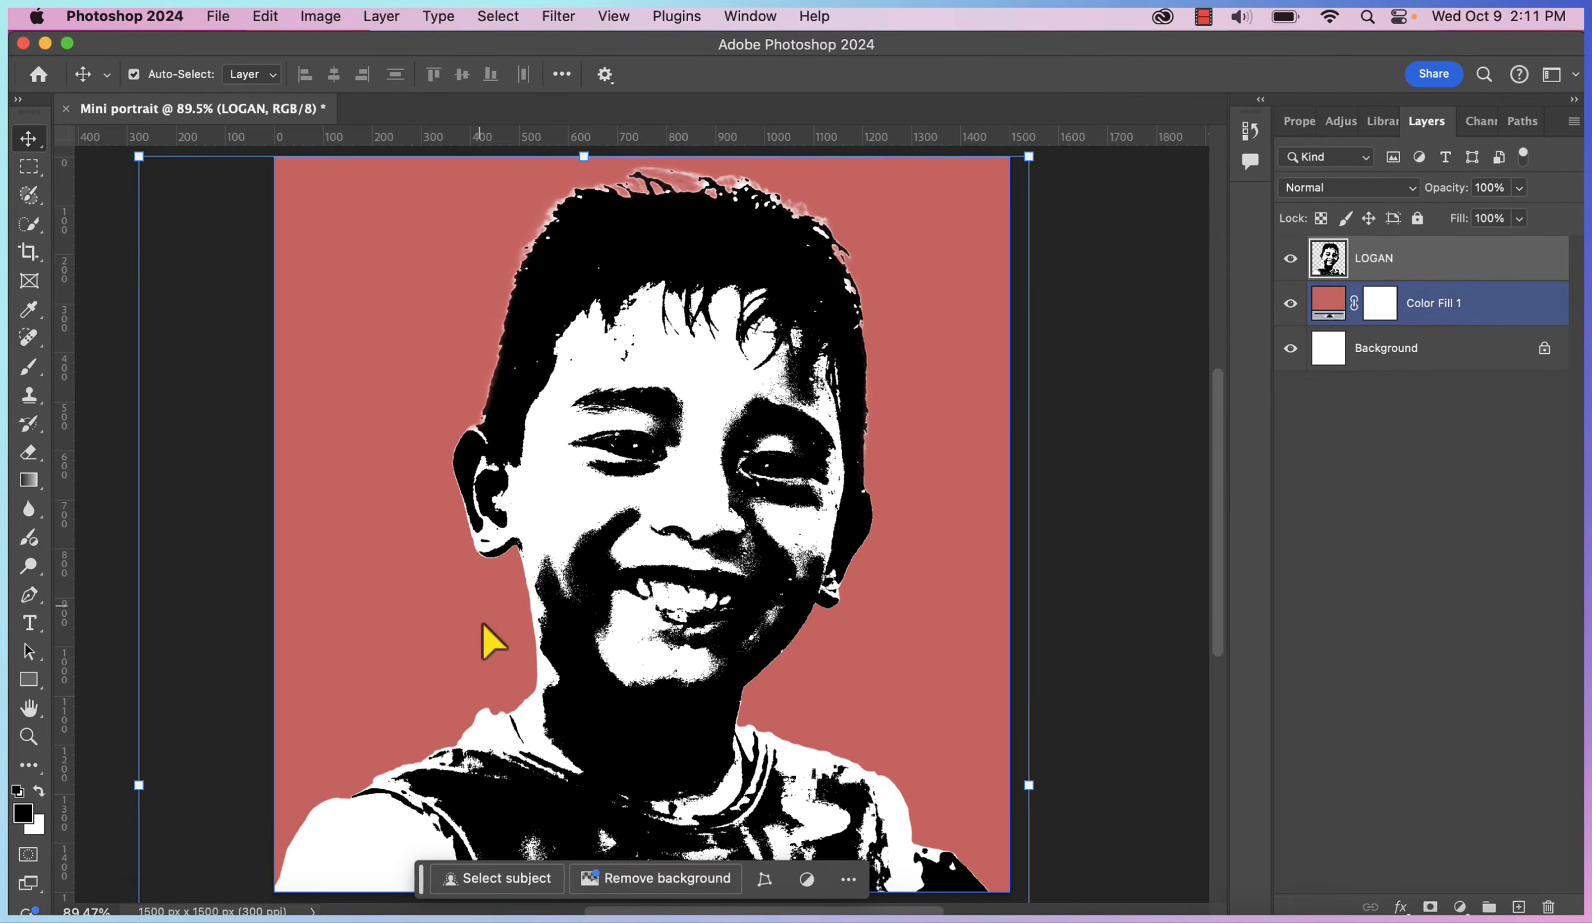
{"action": "left_click", "coordinate": [25, 203]}
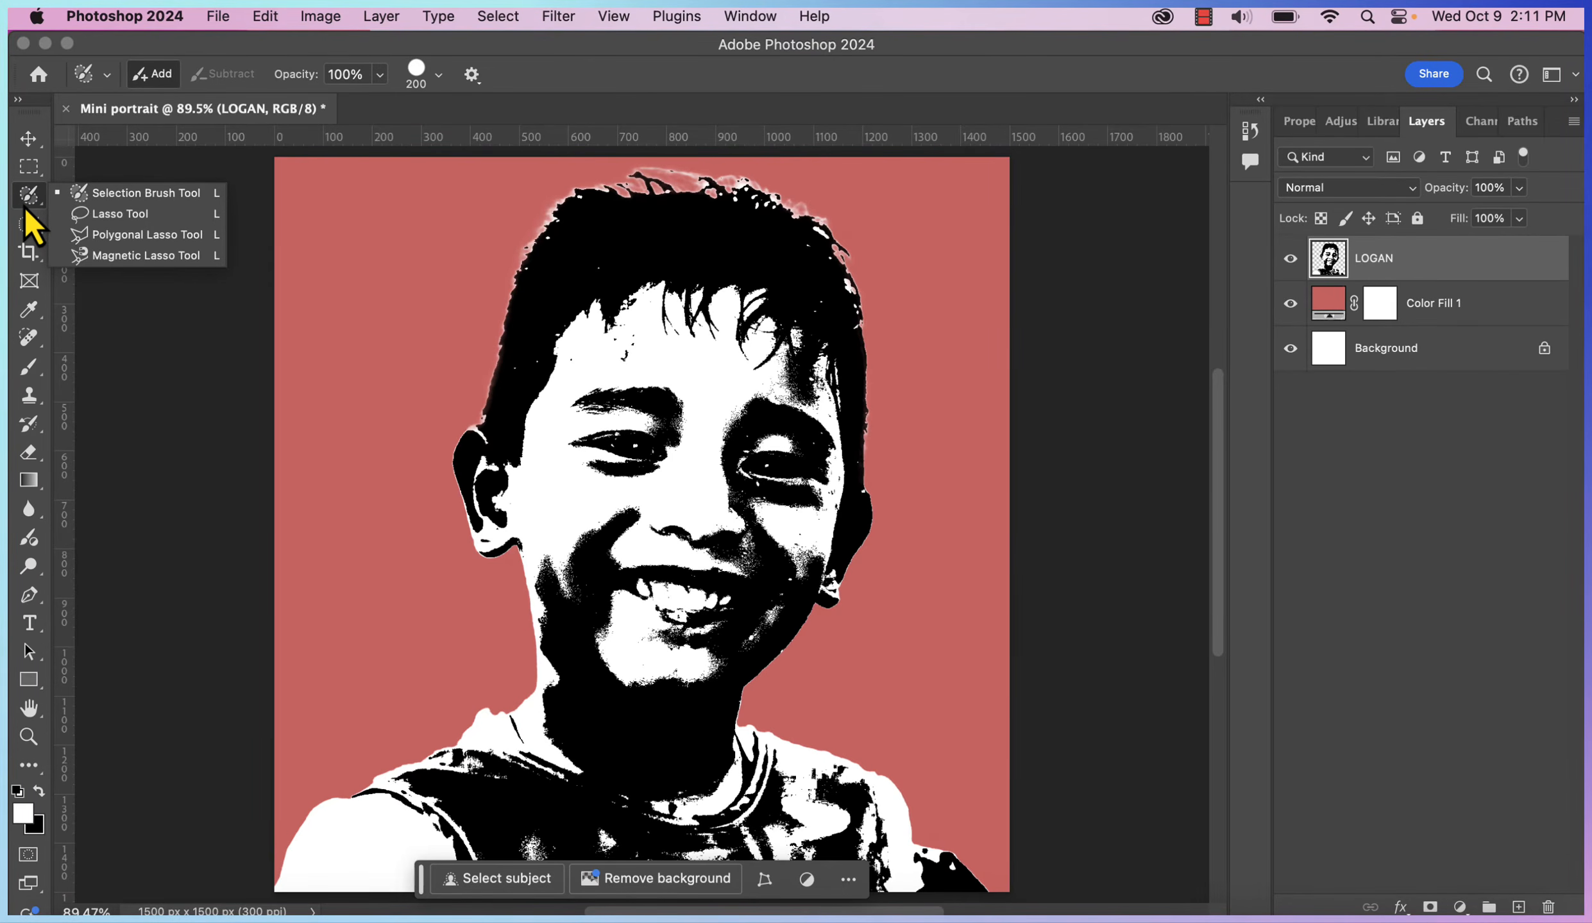
Lasso the boy's head and neck and copy it onto a new layer
{"action": "left_click", "coordinate": [128, 218]}
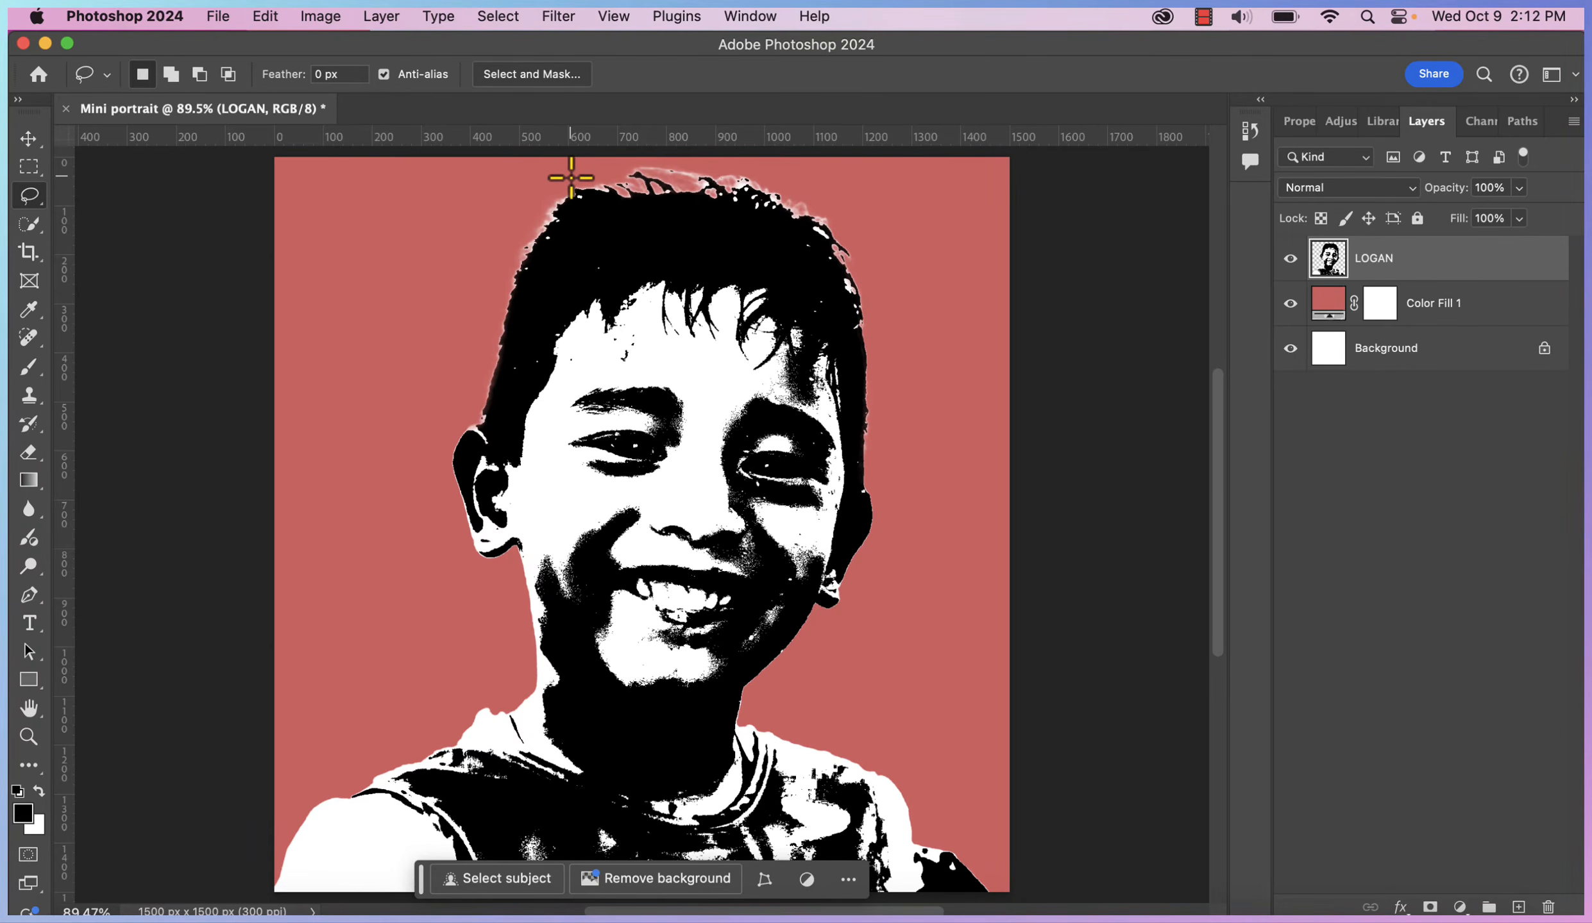
{"action": "left_click_drag", "start_coordinate": [562, 170], "coordinate": [466, 349]}
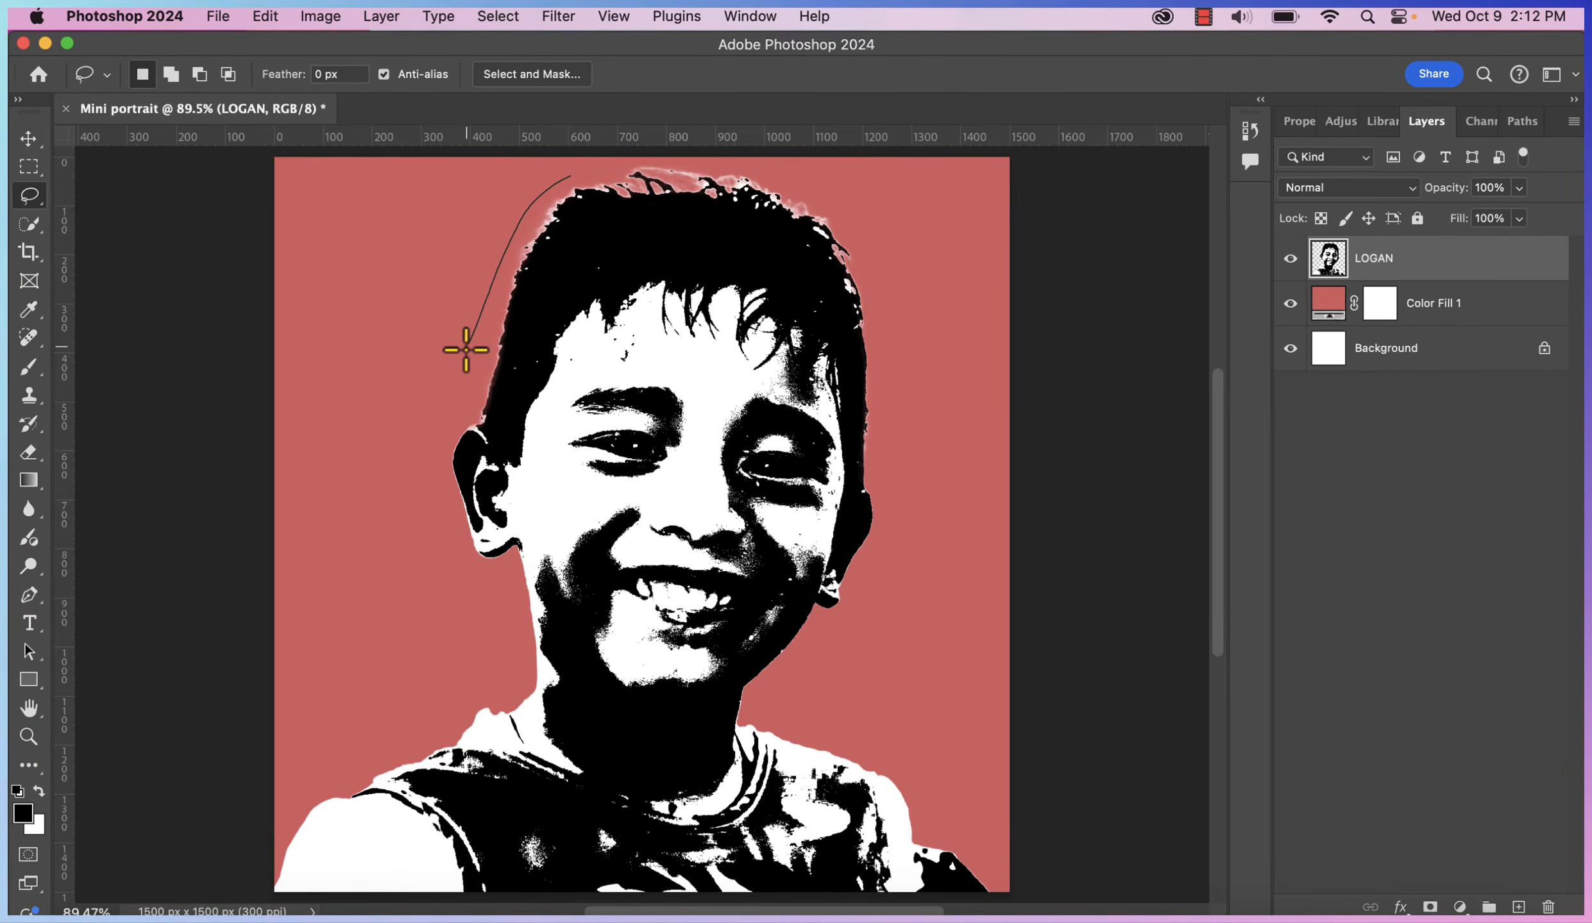
{"action": "mouse_move", "coordinate": [436, 553]}
{"action": "left_mouse_down"}
{"action": "mouse_move", "coordinate": [503, 632]}
{"action": "mouse_move", "coordinate": [532, 763]}
{"action": "mouse_move", "coordinate": [673, 830]}
{"action": "mouse_move", "coordinate": [719, 821]}
{"action": "mouse_move", "coordinate": [743, 159]}
{"action": "mouse_move", "coordinate": [599, 165]}
{"action": "left_mouse_up"}
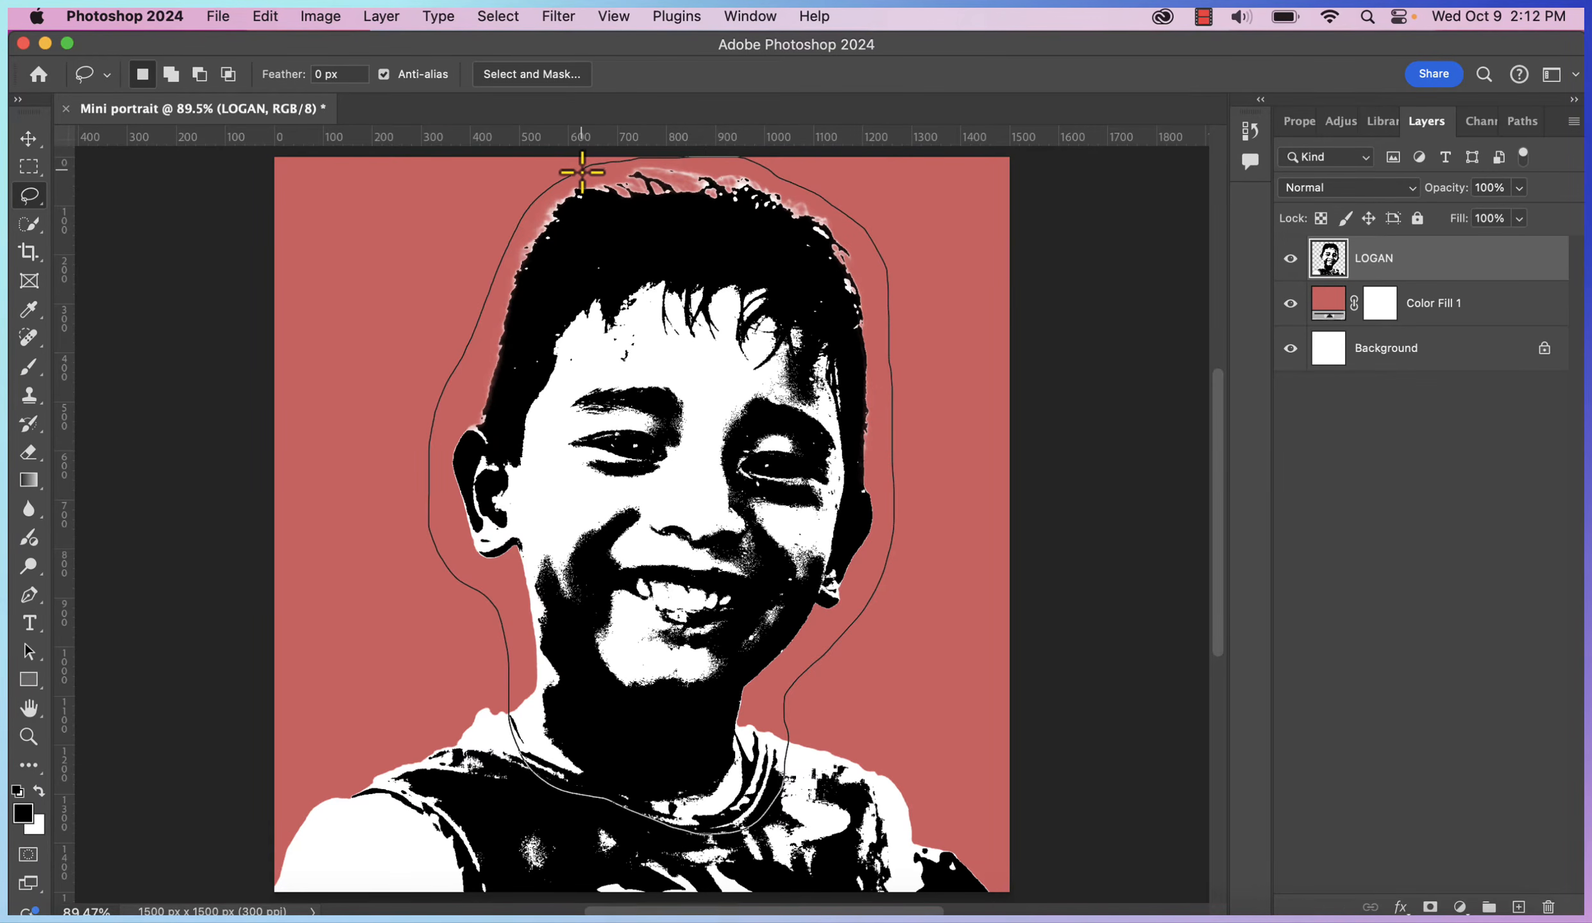
{"action": "left_click_drag", "start_coordinate": [568, 178], "coordinate": [571, 175]}
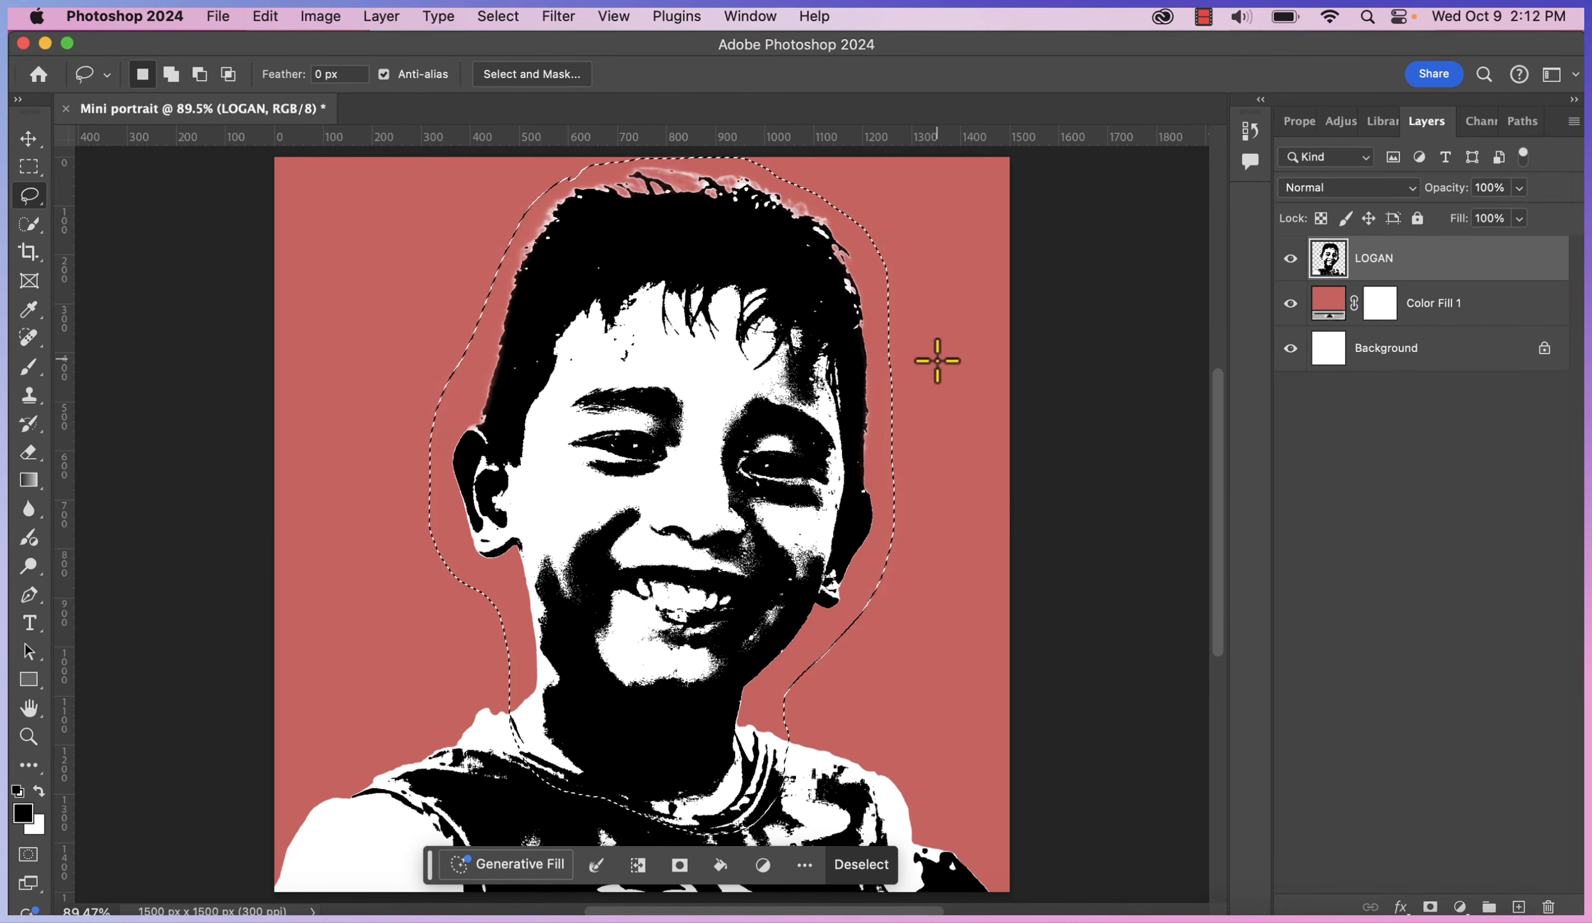
{"action": "key", "text": "super+j"}
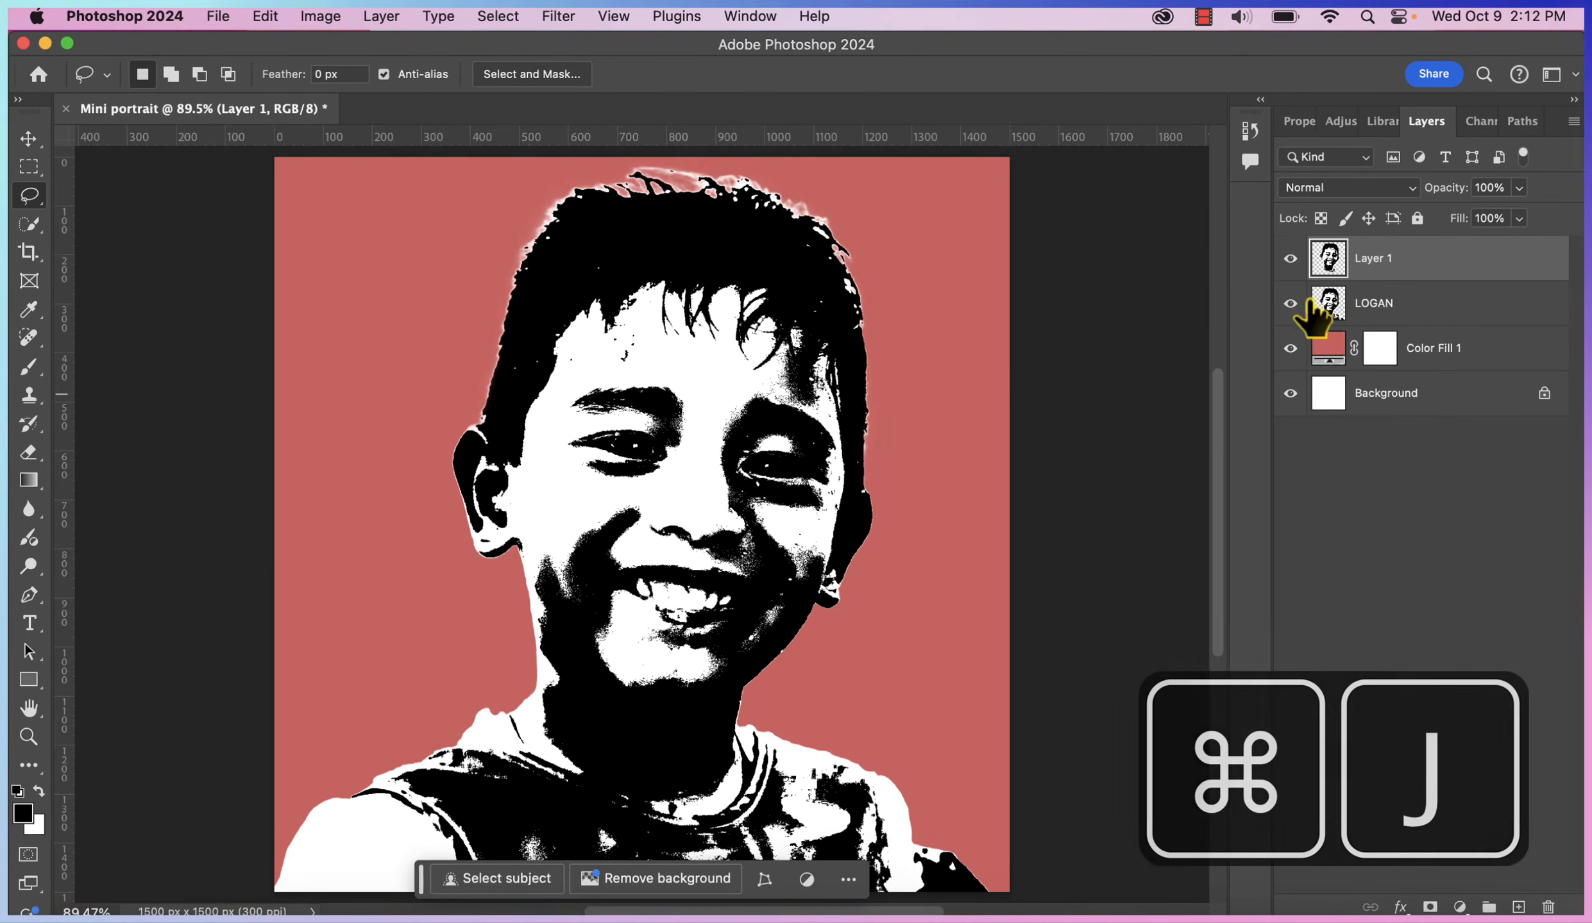
Rename the copied layer HEAD and make the full portrait layer visible again
{"action": "left_click", "coordinate": [1290, 303]}
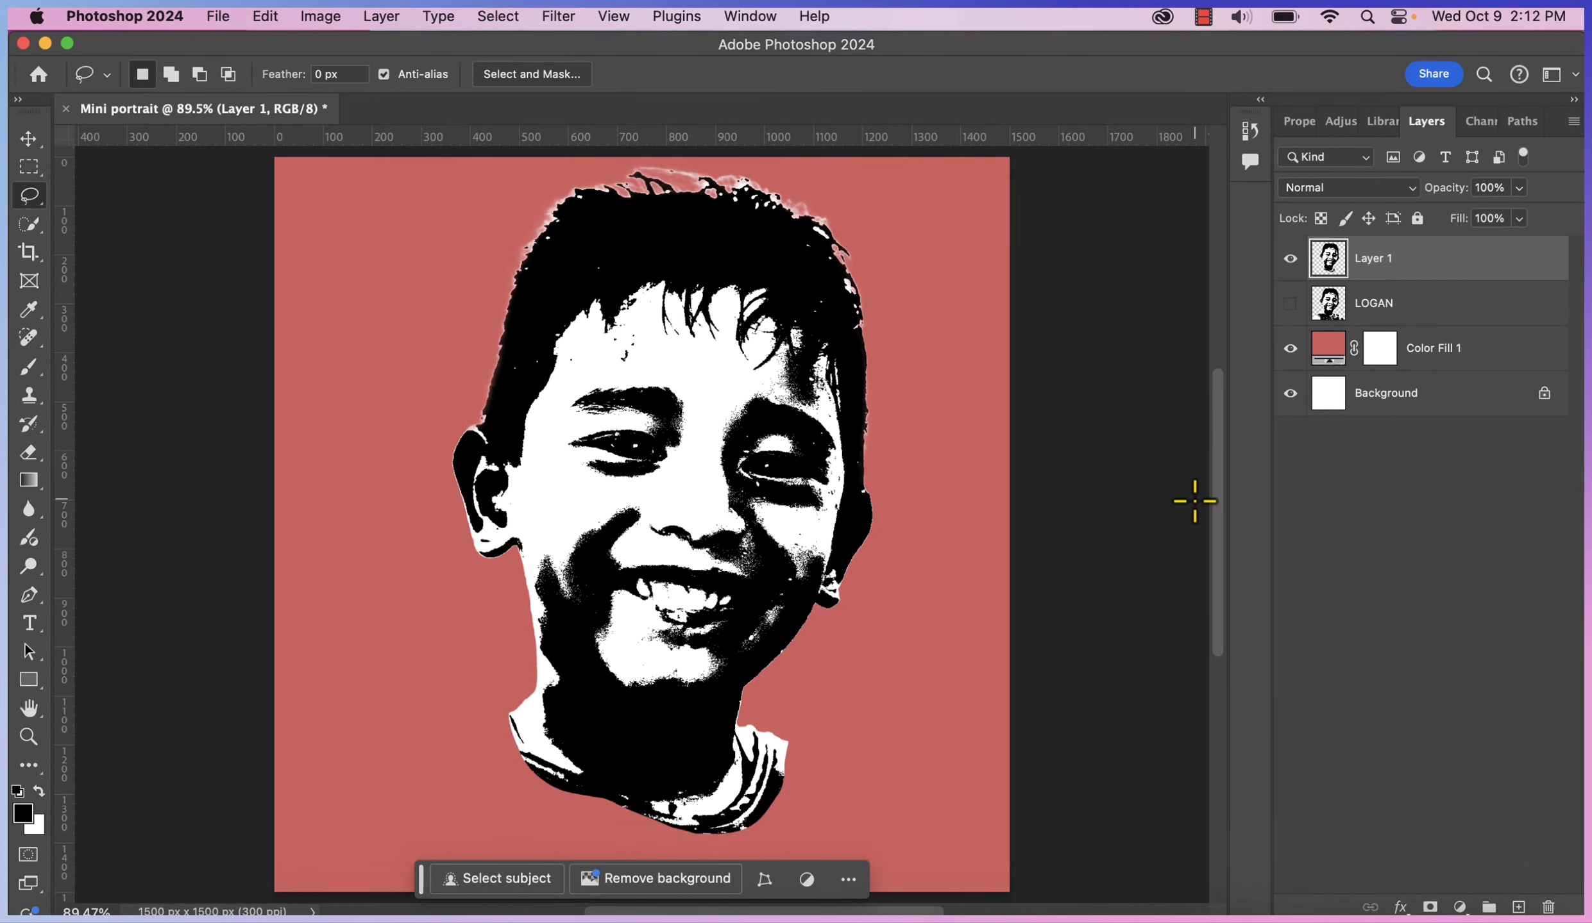
{"action": "left_click", "coordinate": [1372, 252]}
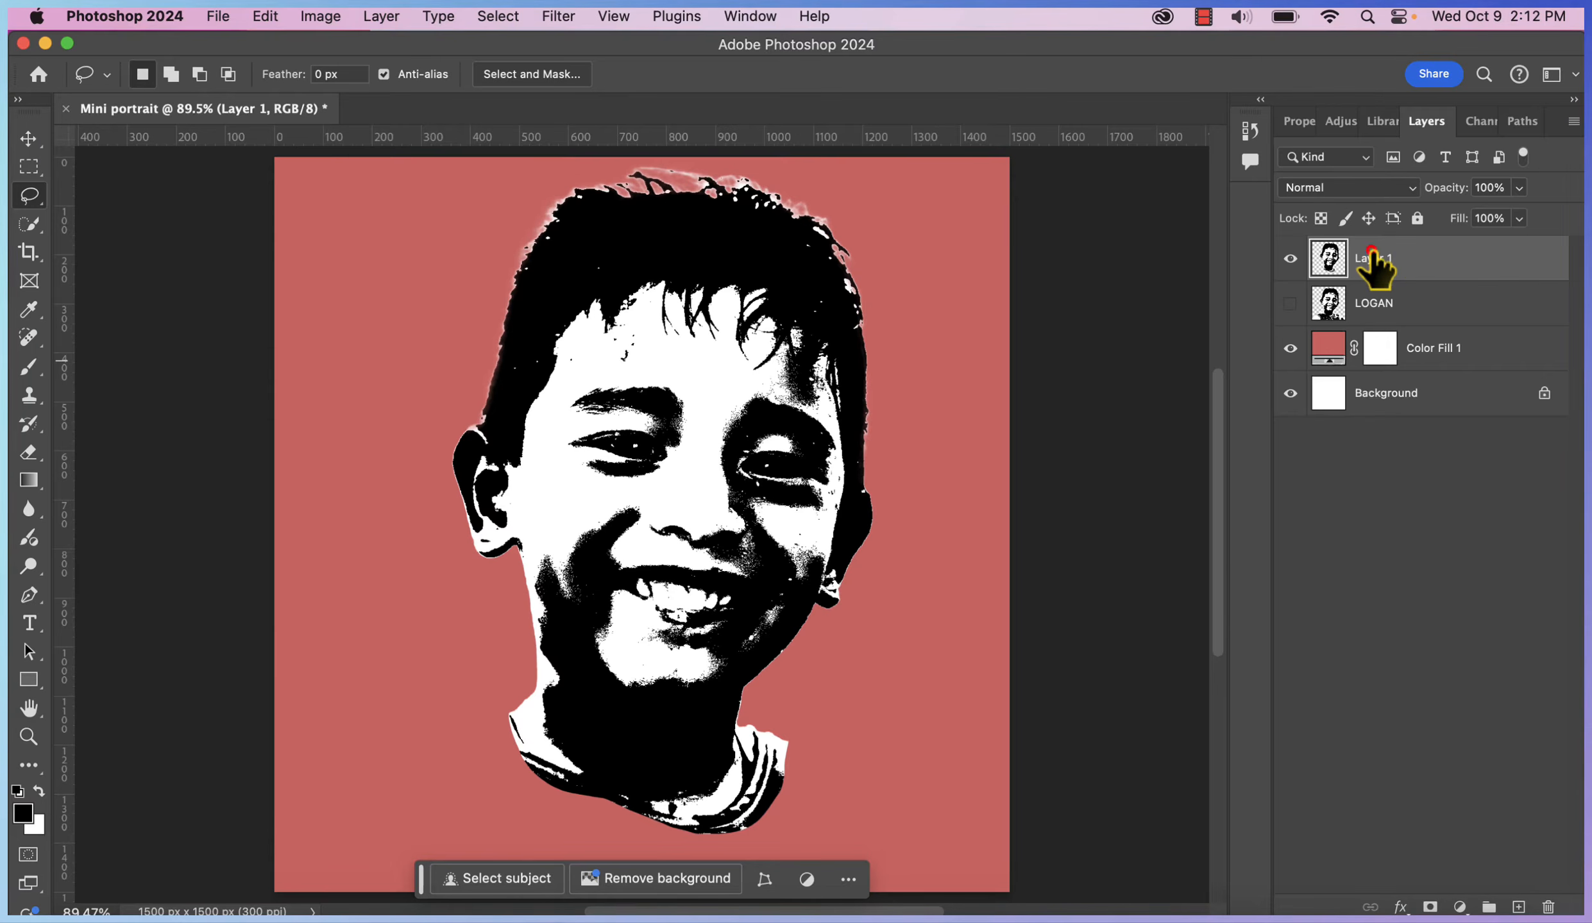
{"action": "double_click", "coordinate": [1371, 253]}
{"action": "type", "text": "HEAD"}
{"action": "key", "text": "Return"}
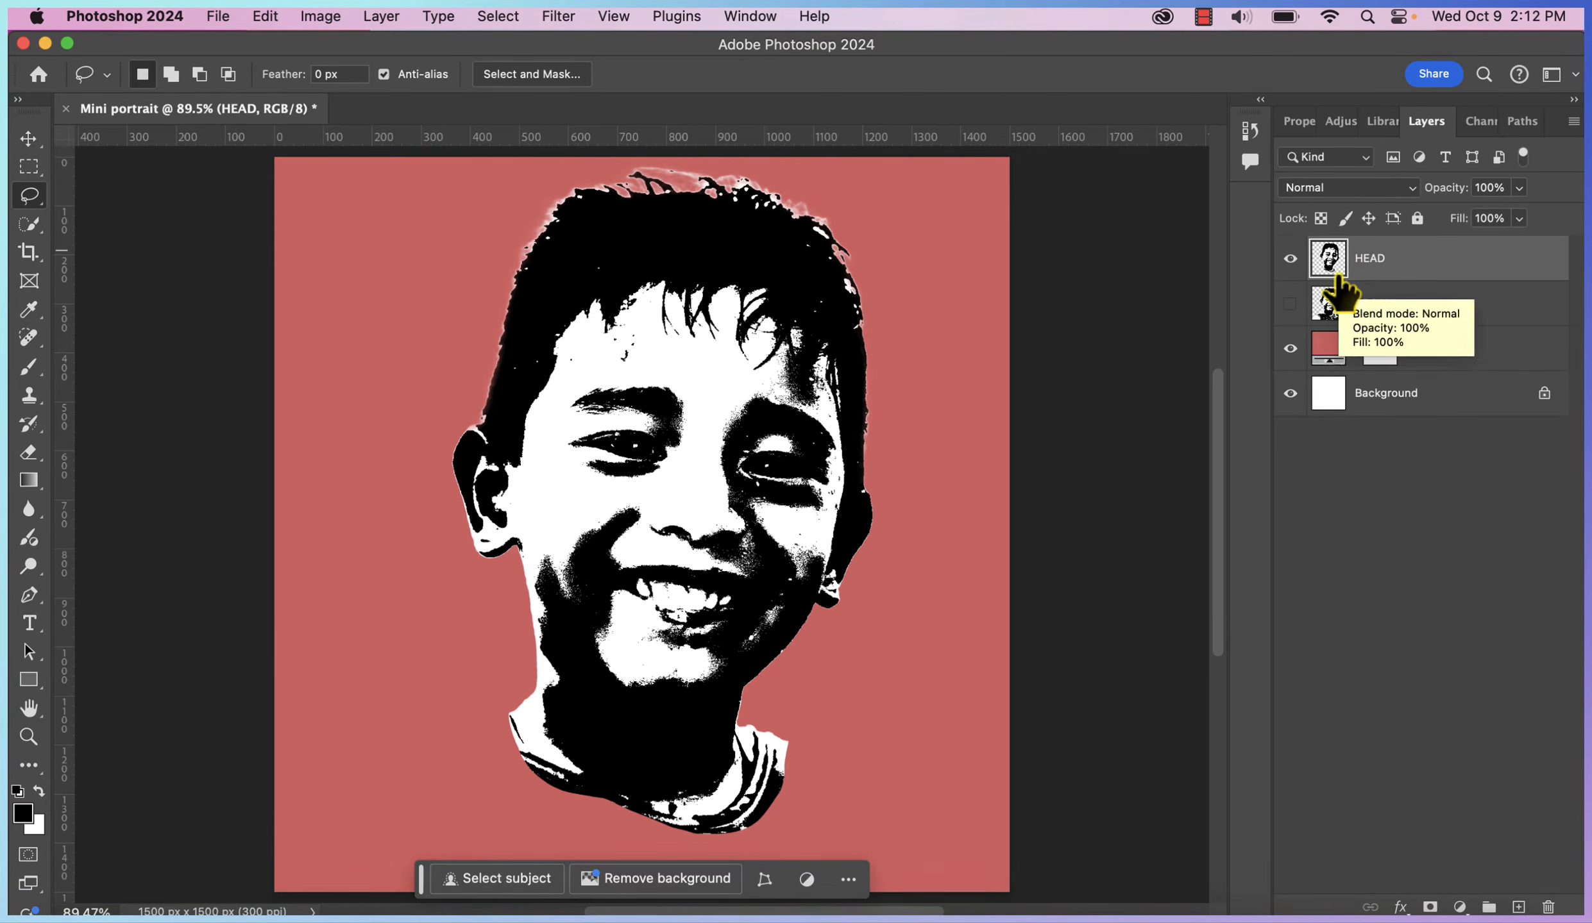
{"action": "left_click", "coordinate": [1291, 304]}
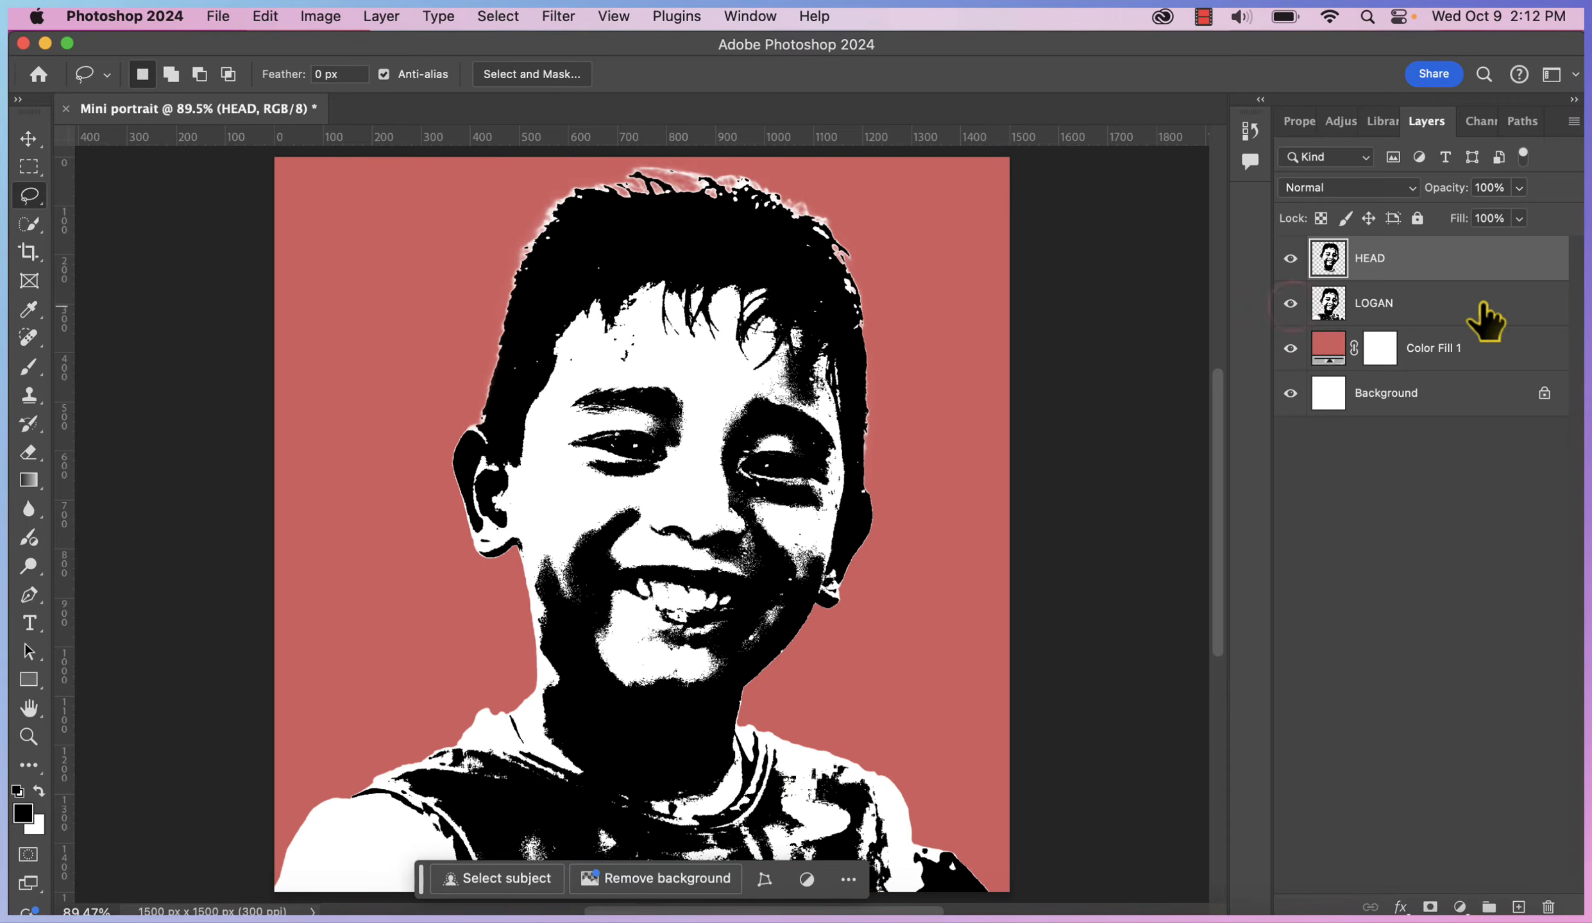
Hide HEAD and the contextual task bar, then lasso the shoulders onto a new layer
{"action": "left_click", "coordinate": [1483, 303]}
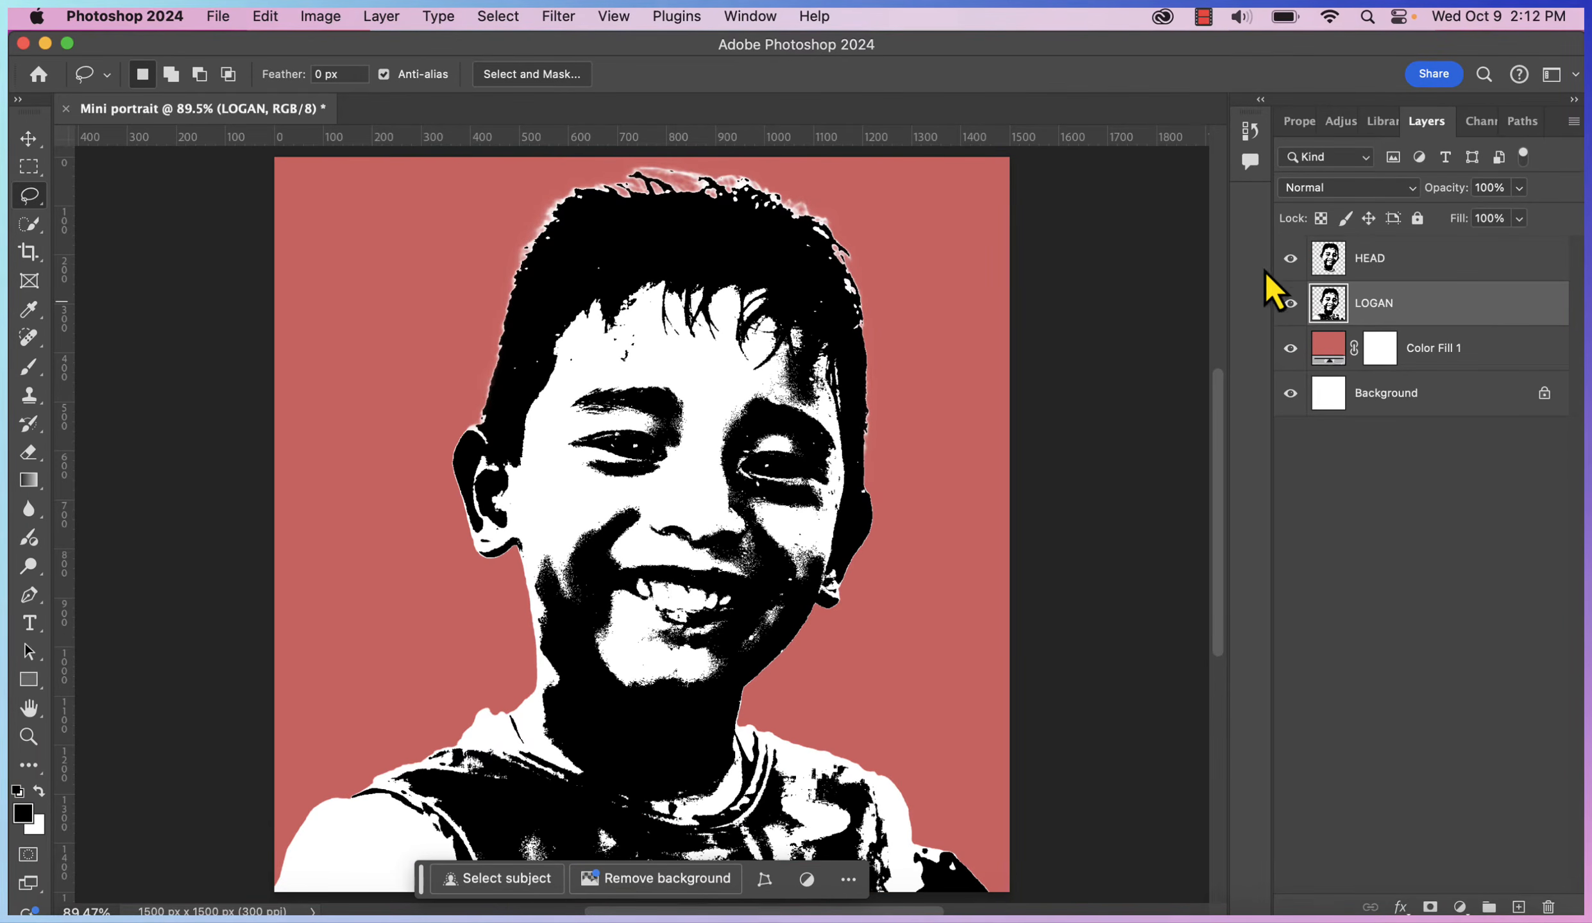
{"action": "left_click", "coordinate": [1290, 258]}
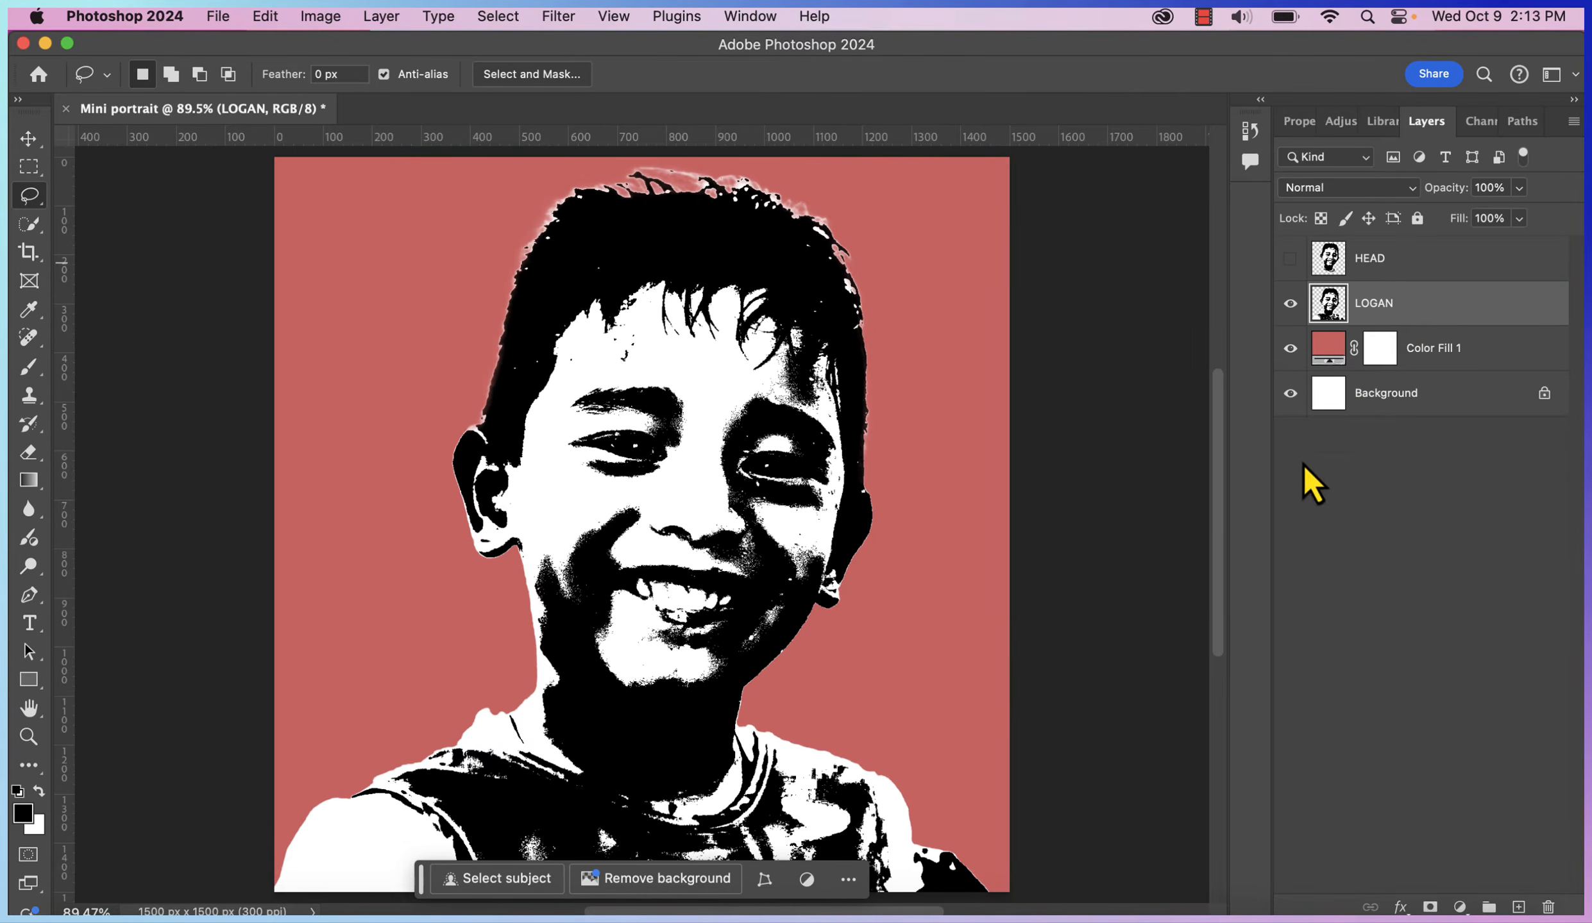
{"action": "left_click", "coordinate": [856, 880]}
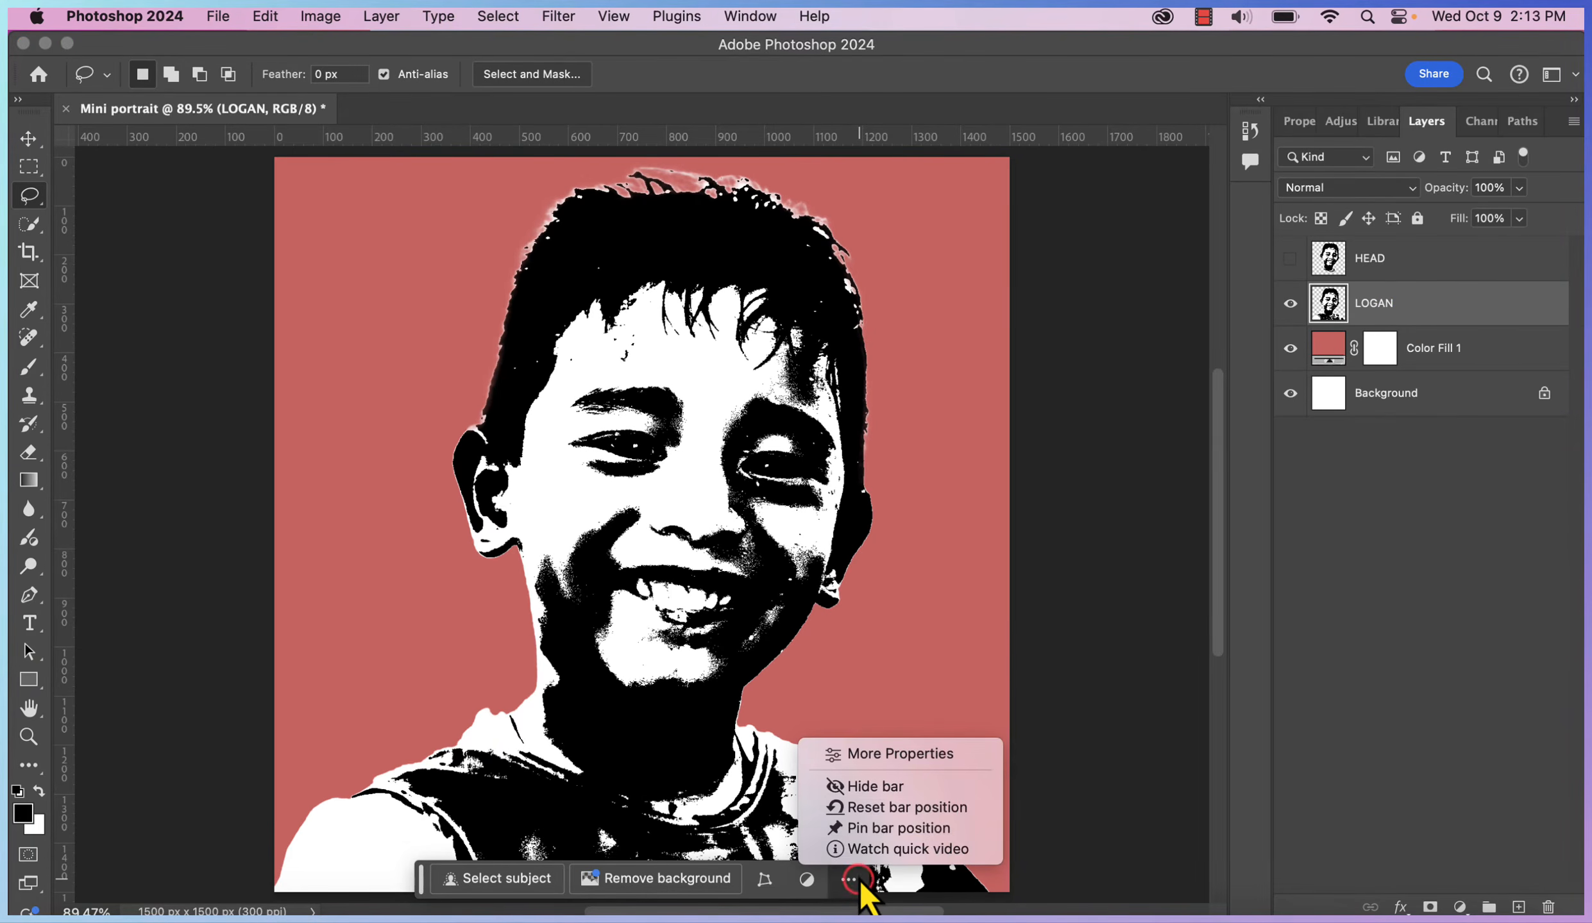
{"action": "left_click", "coordinate": [873, 786]}
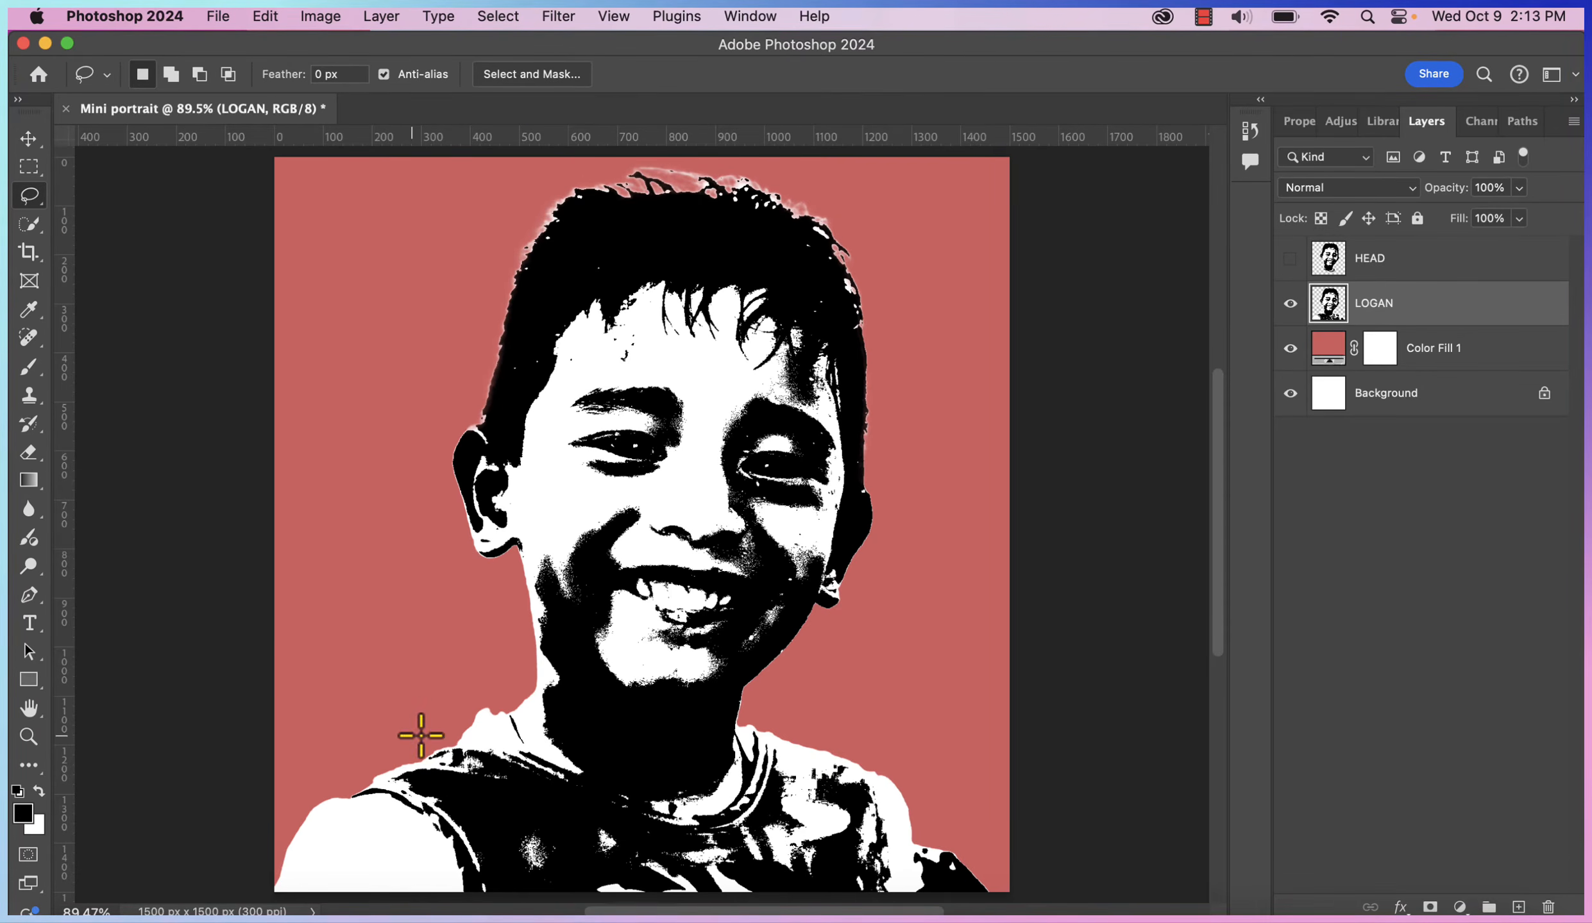
{"action": "left_click_drag", "start_coordinate": [502, 705], "coordinate": [351, 778]}
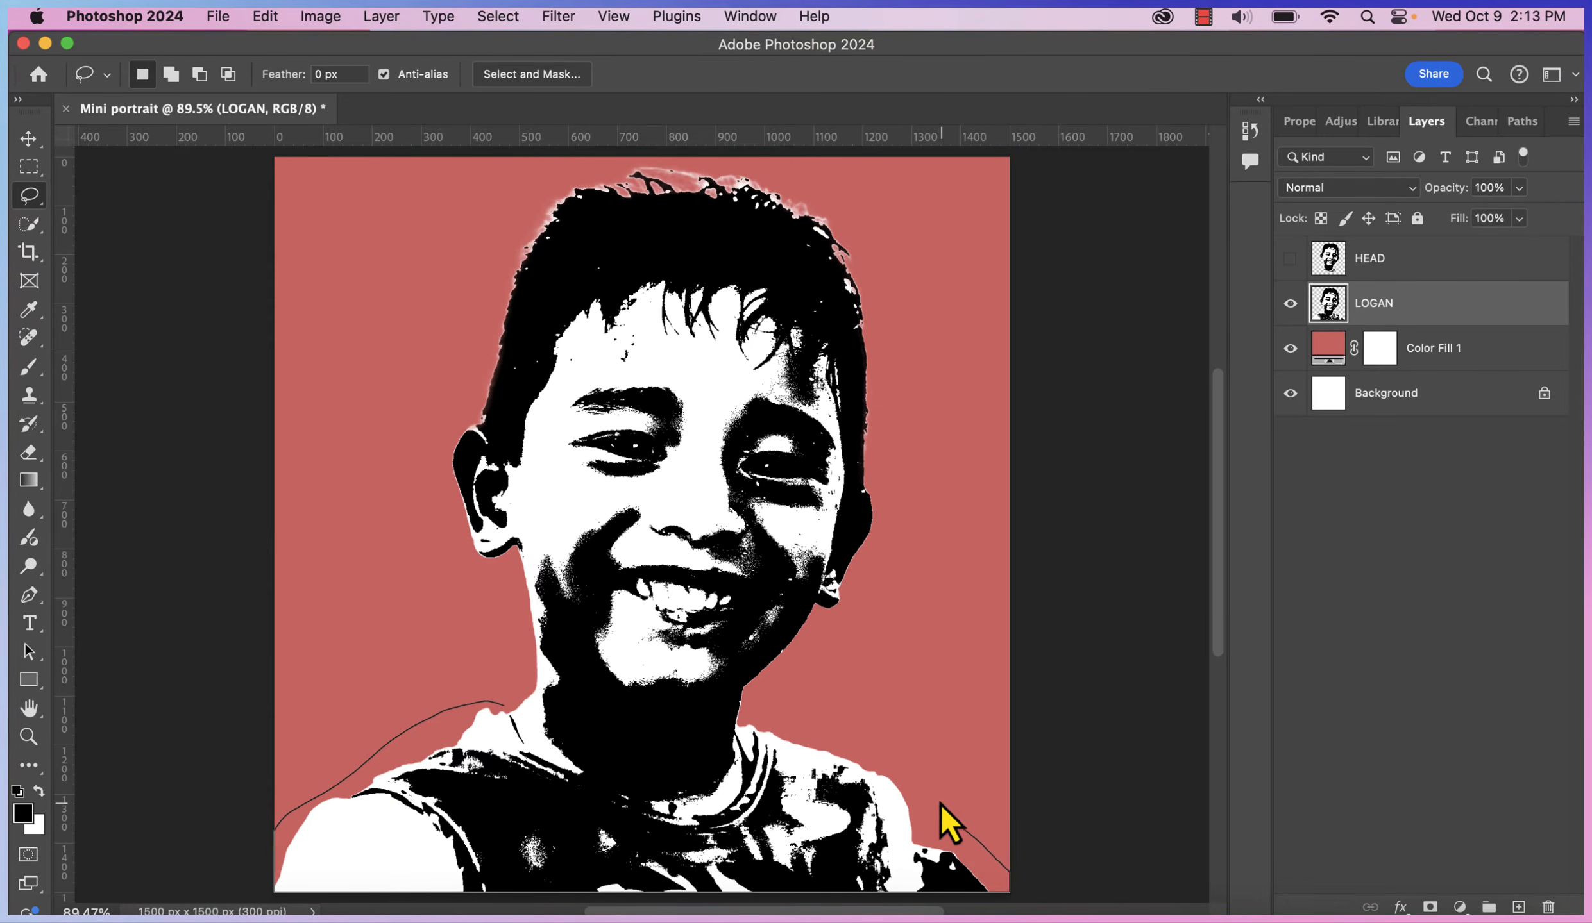
{"action": "mouse_move", "coordinate": [940, 803]}
{"action": "left_mouse_down"}
{"action": "mouse_move", "coordinate": [867, 756]}
{"action": "mouse_move", "coordinate": [494, 726]}
{"action": "left_mouse_up"}
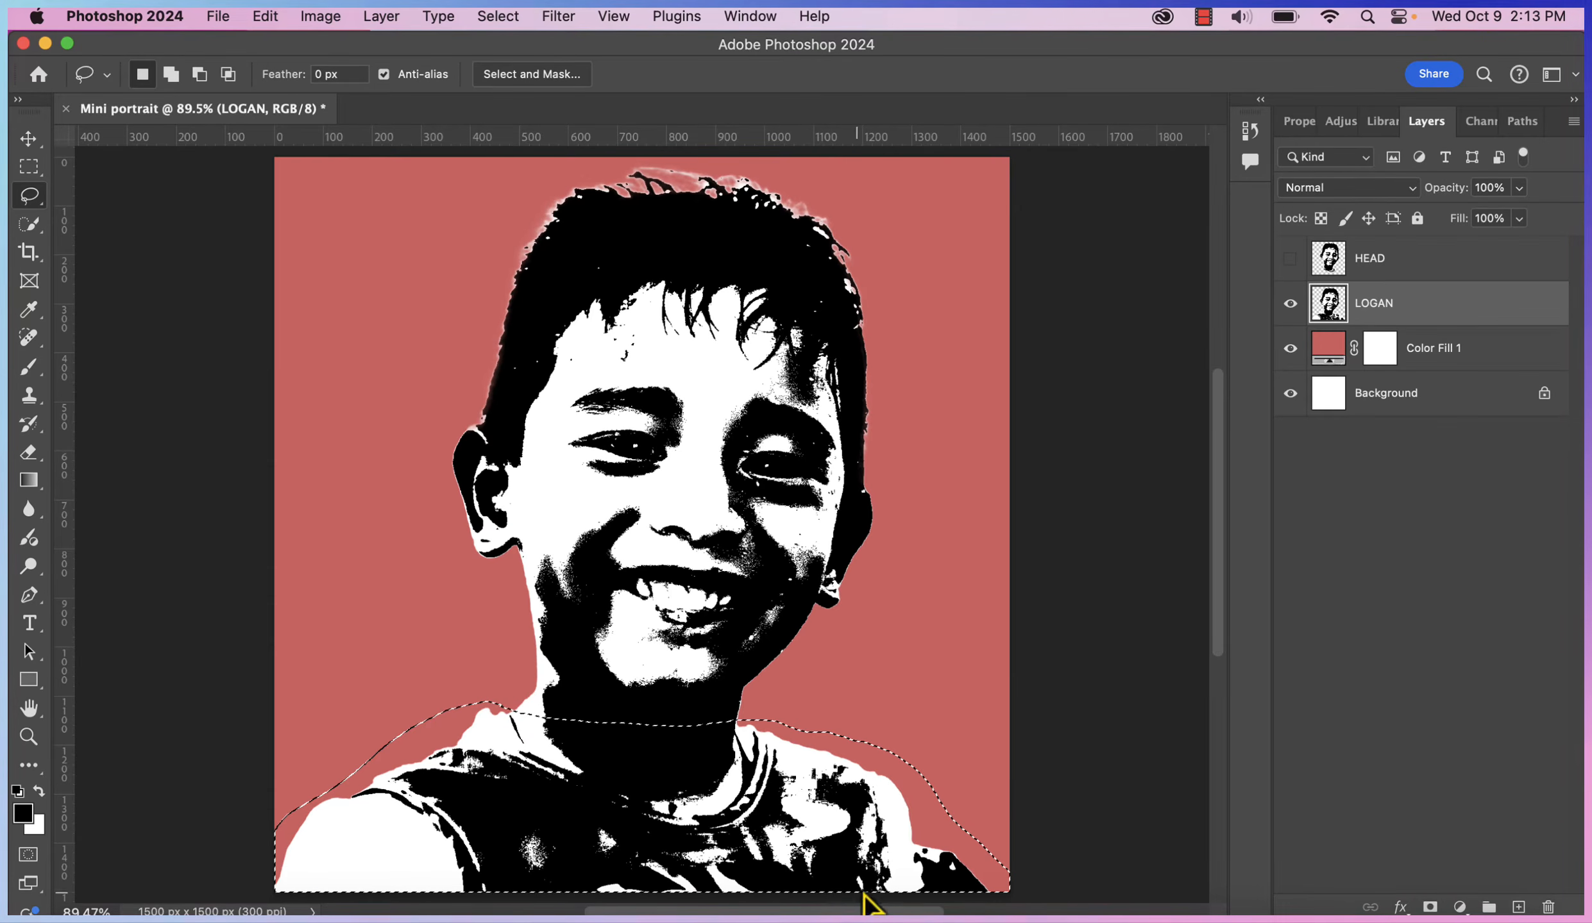
{"action": "key", "text": "super+j"}
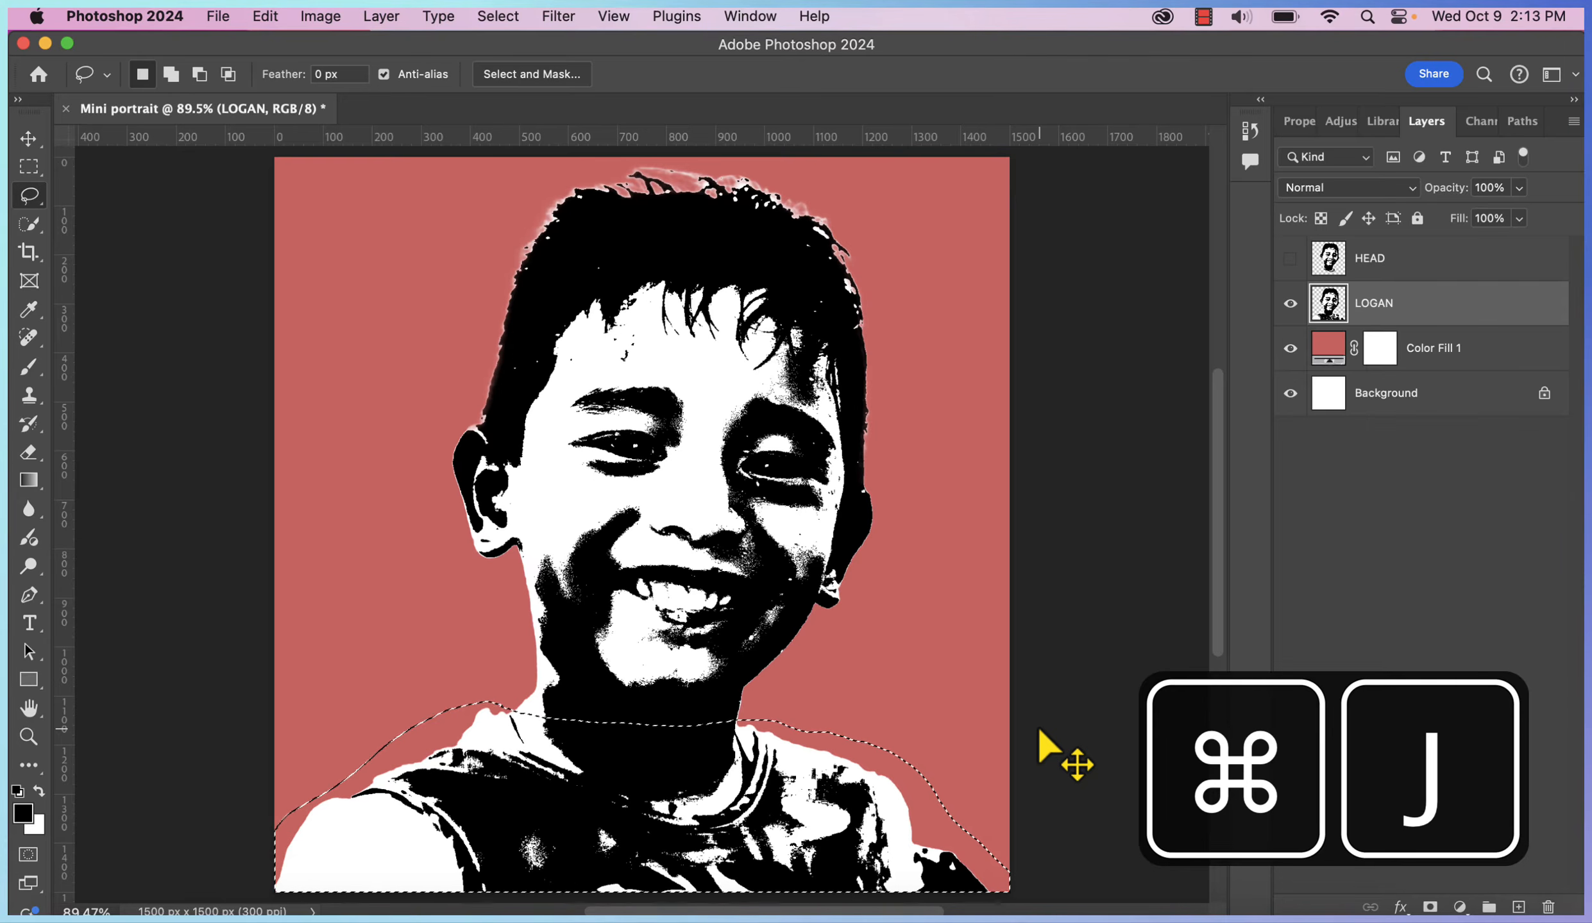
Rename the copy SHOULDERS, hide it, and show the full portrait layer again
{"action": "left_click", "coordinate": [1289, 359]}
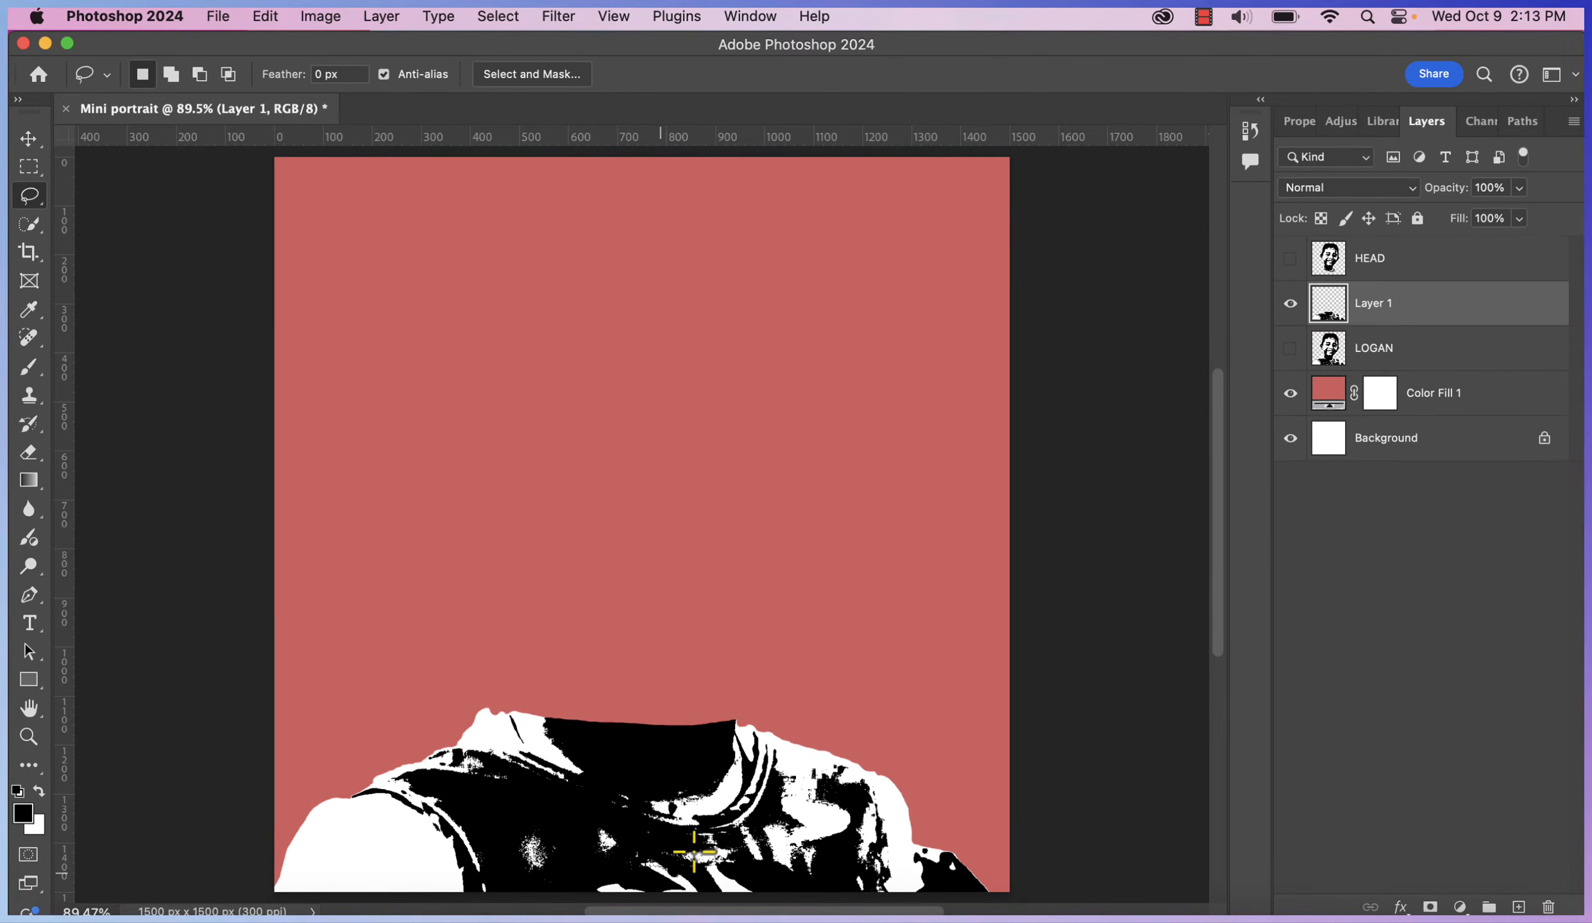
{"action": "double_click", "coordinate": [1379, 303]}
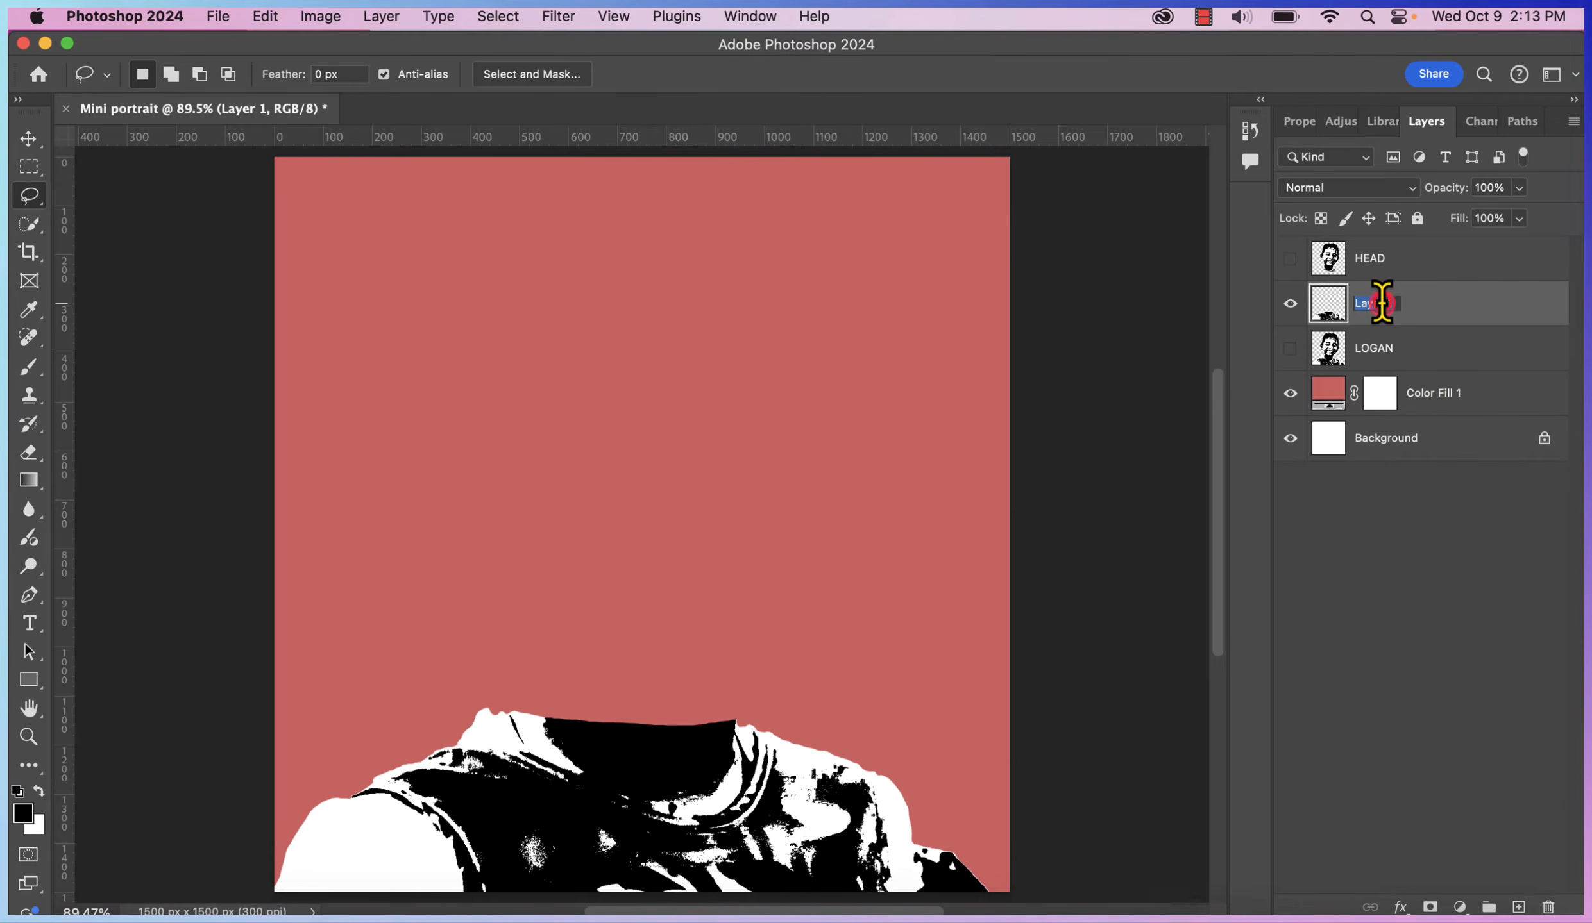
{"action": "key", "text": "BackSpace"}
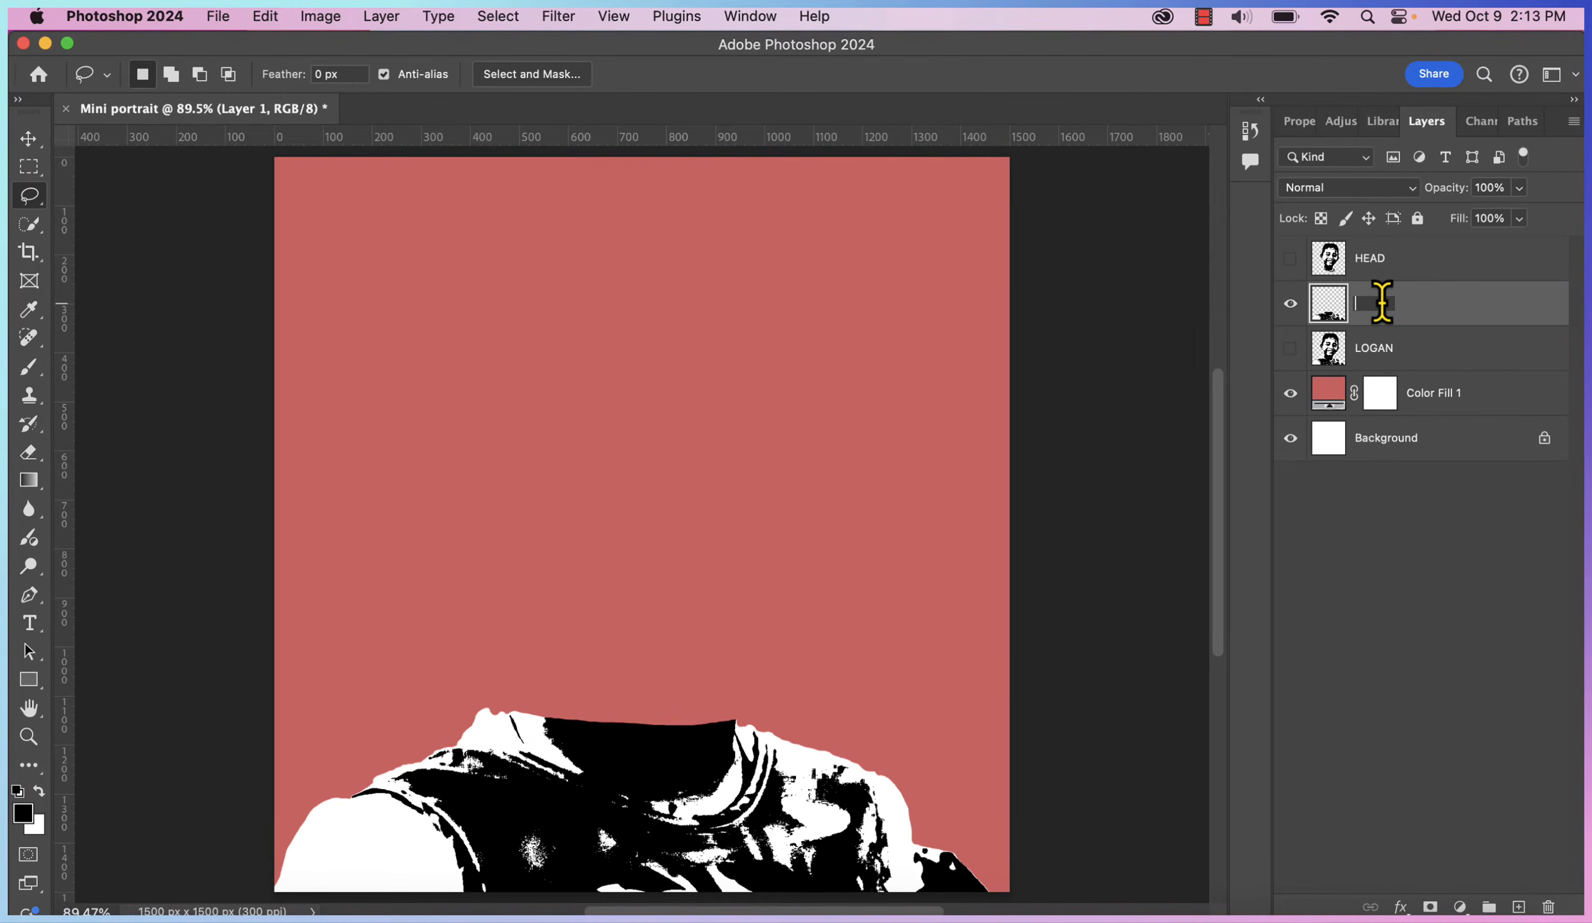
{"action": "type", "text": "SHOULD"}
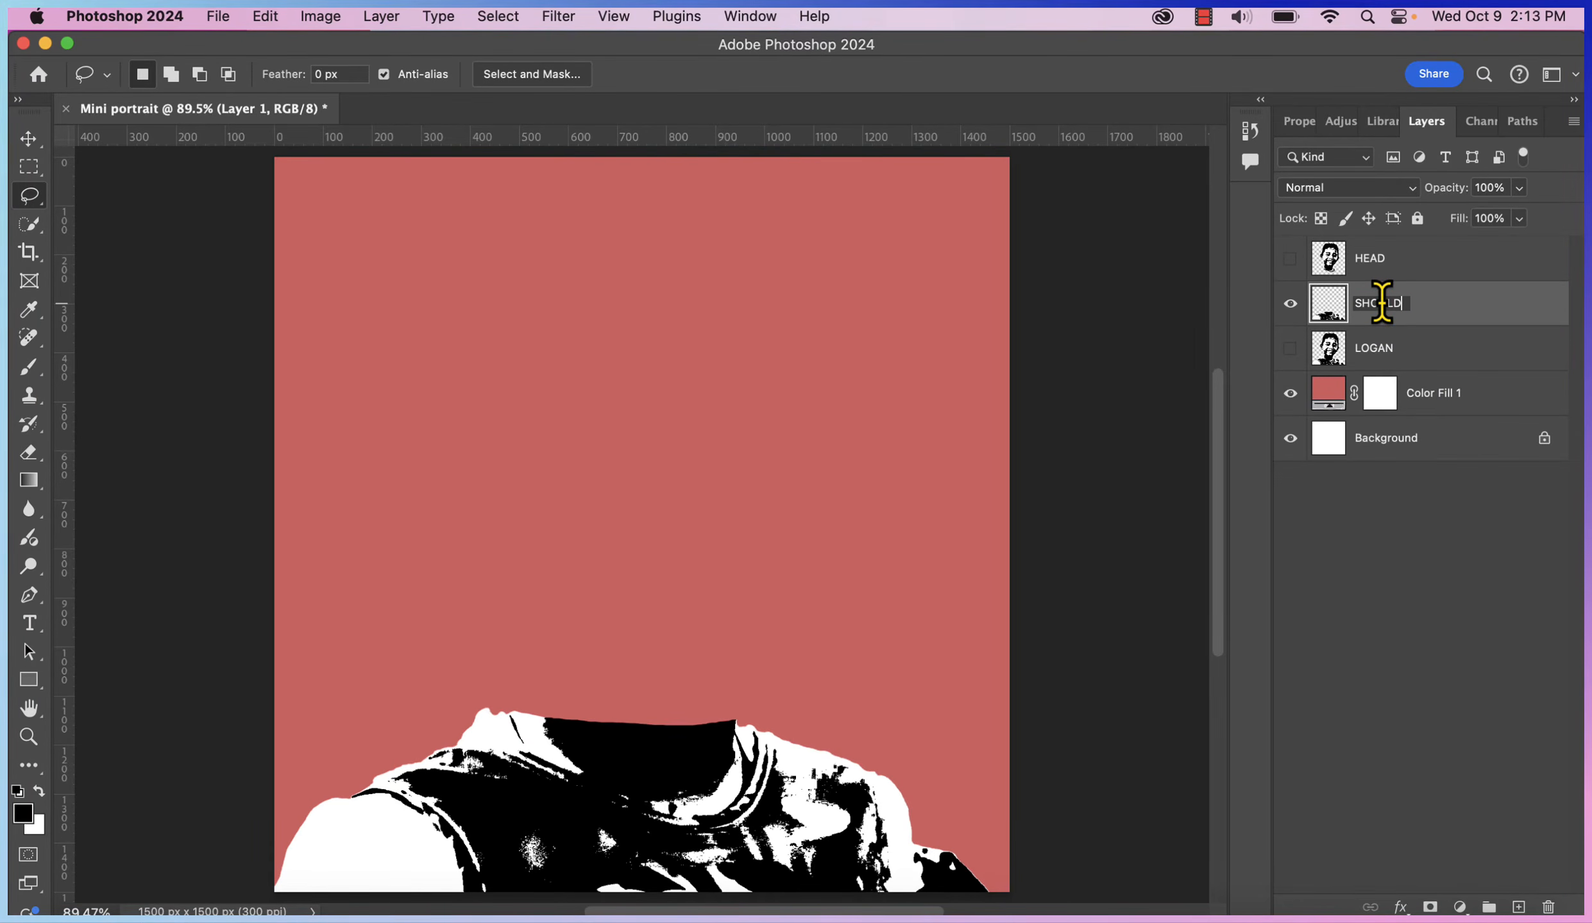
{"action": "type", "text": "ERS"}
{"action": "left_click", "coordinate": [1290, 303]}
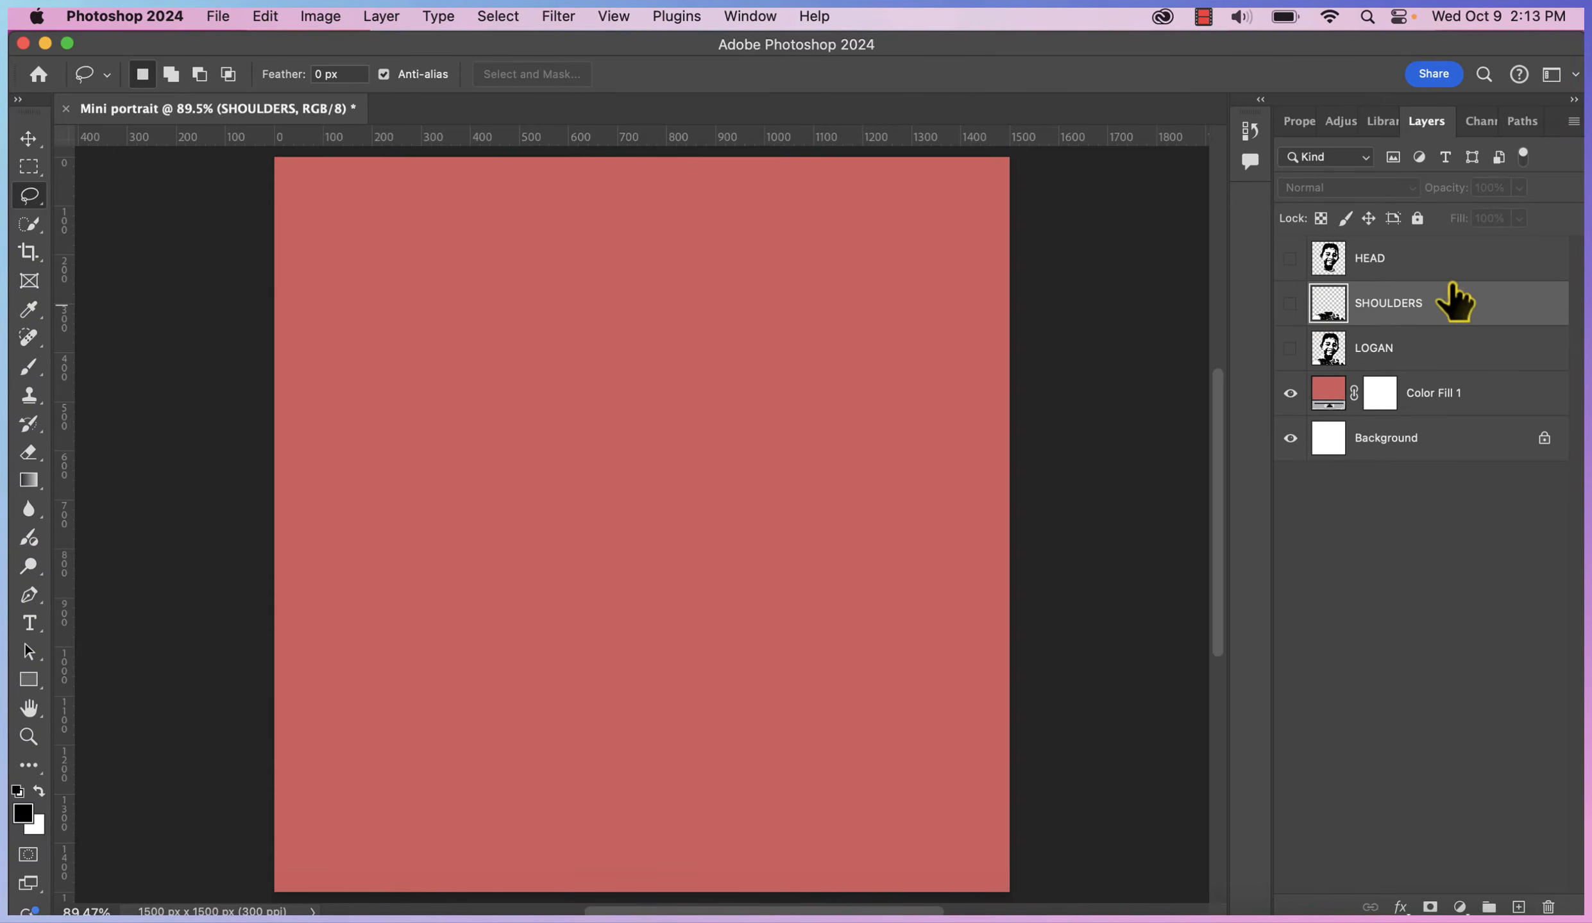
{"action": "left_click", "coordinate": [1378, 349]}
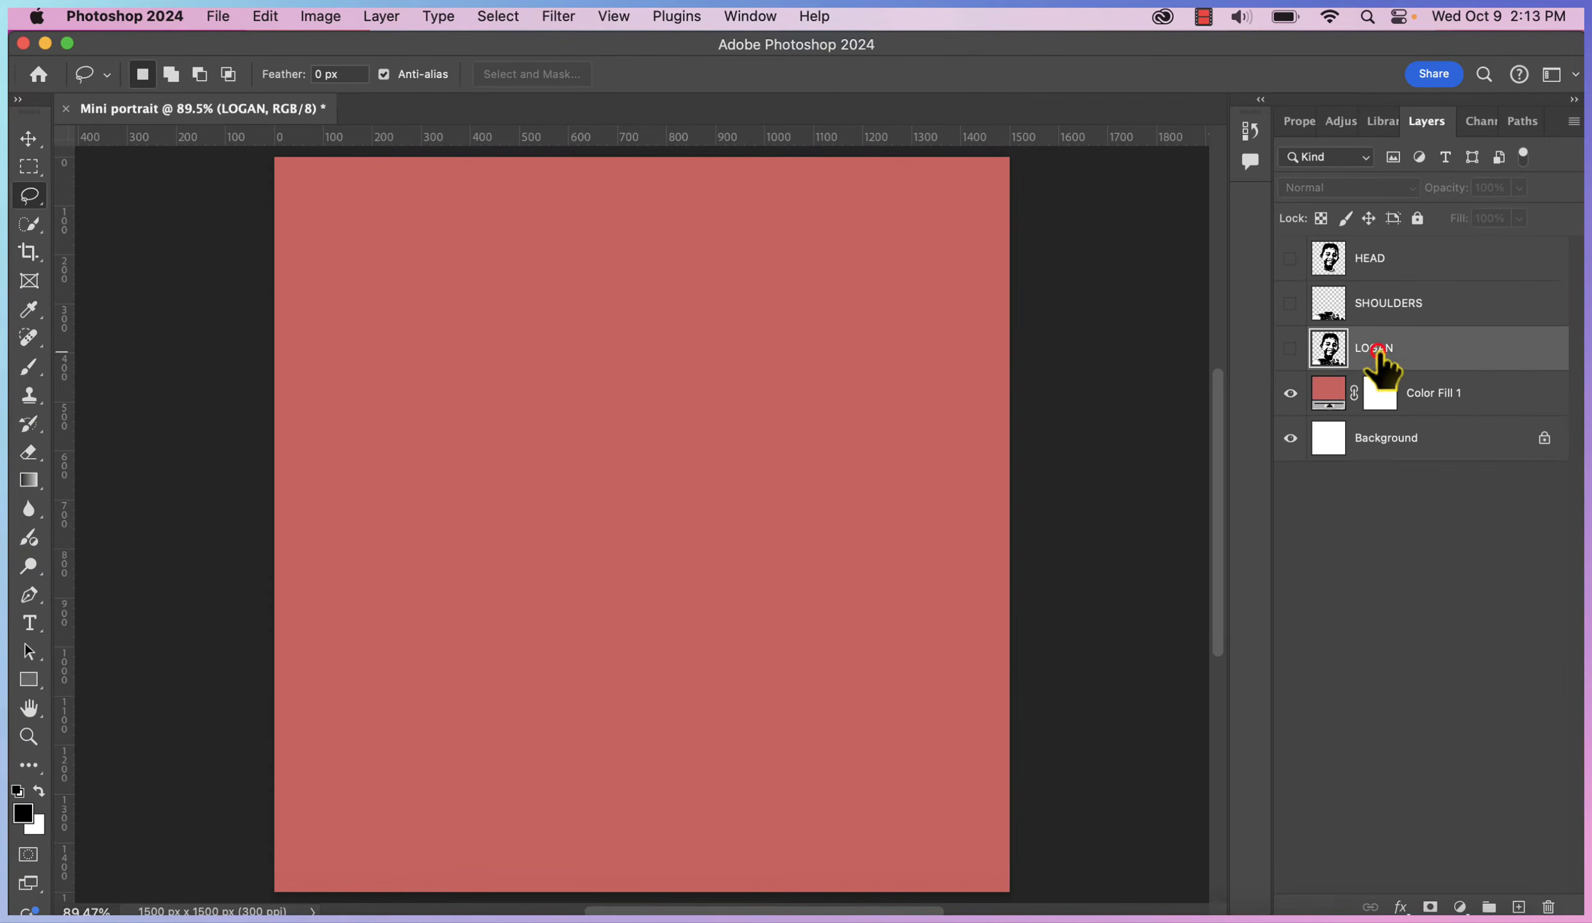
{"action": "left_click", "coordinate": [1289, 348]}
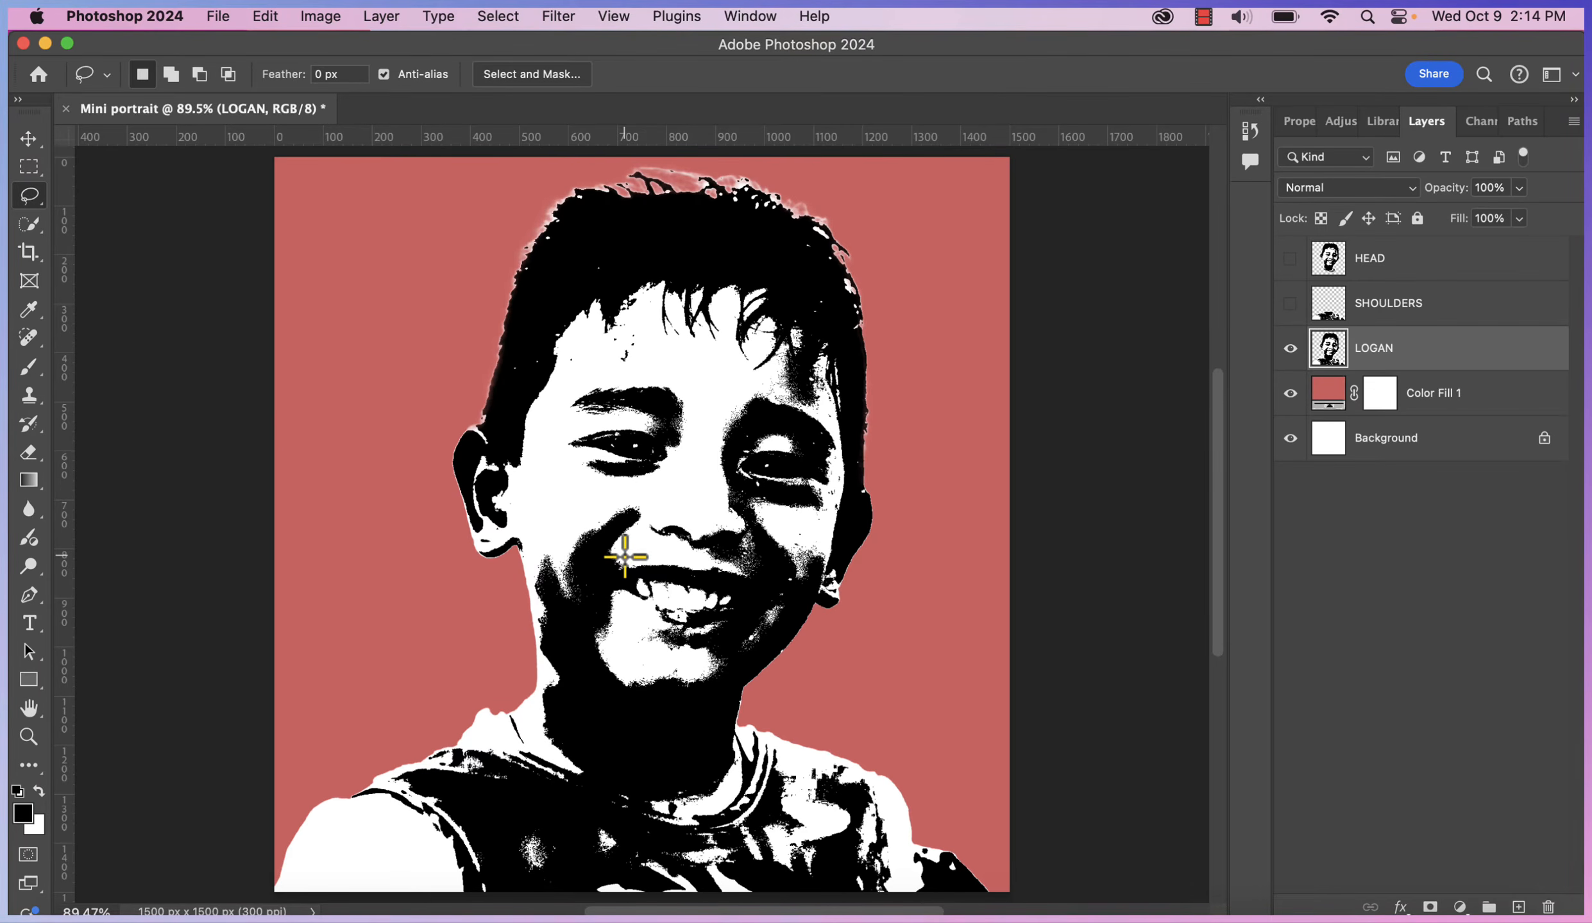
Copy the boy's smiling mouth onto a new layer named SMILE, keeping LOGAN visible
{"action": "mouse_move", "coordinate": [618, 558]}
{"action": "left_mouse_down"}
{"action": "mouse_move", "coordinate": [768, 578]}
{"action": "mouse_move", "coordinate": [759, 621]}
{"action": "mouse_move", "coordinate": [710, 657]}
{"action": "left_mouse_up"}
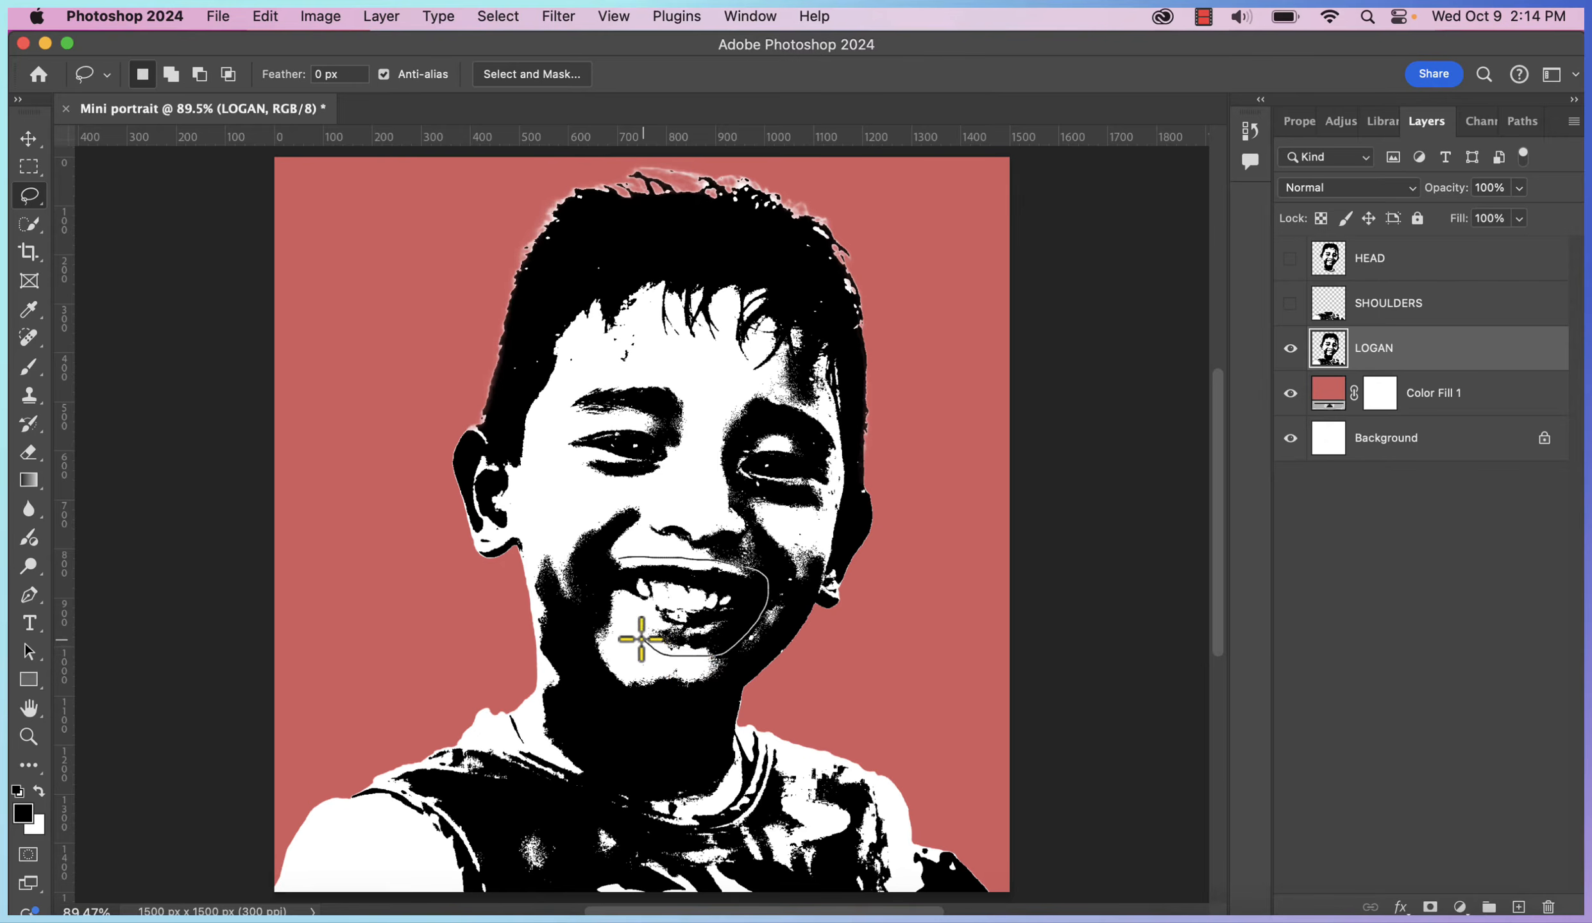
{"action": "key", "text": "super+j"}
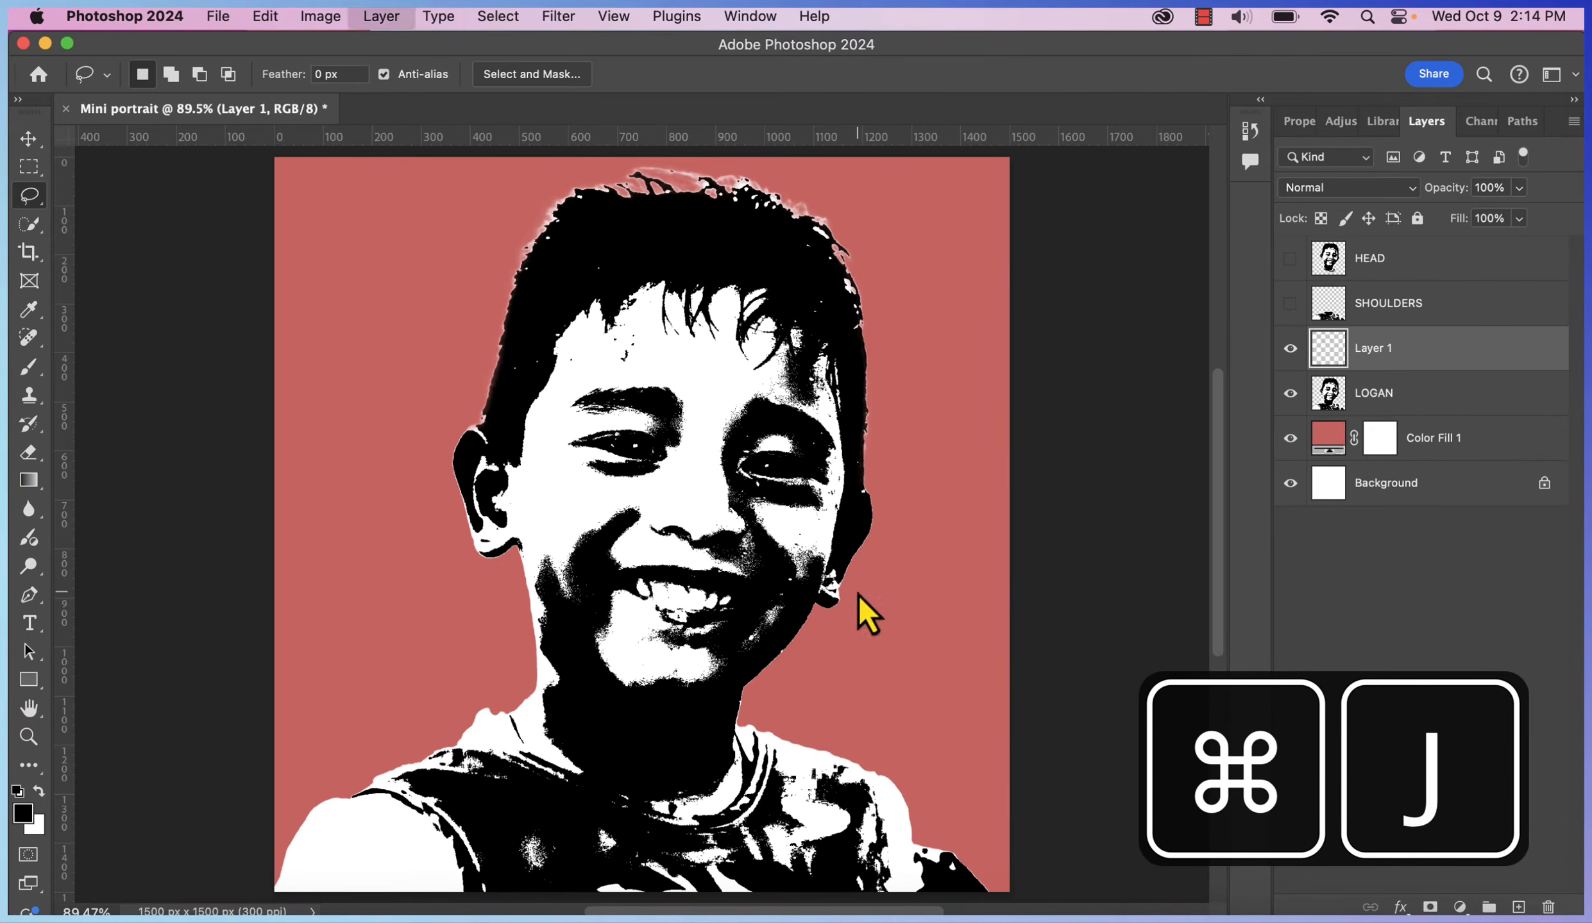
{"action": "left_click", "coordinate": [1290, 392]}
{"action": "double_click", "coordinate": [1374, 349]}
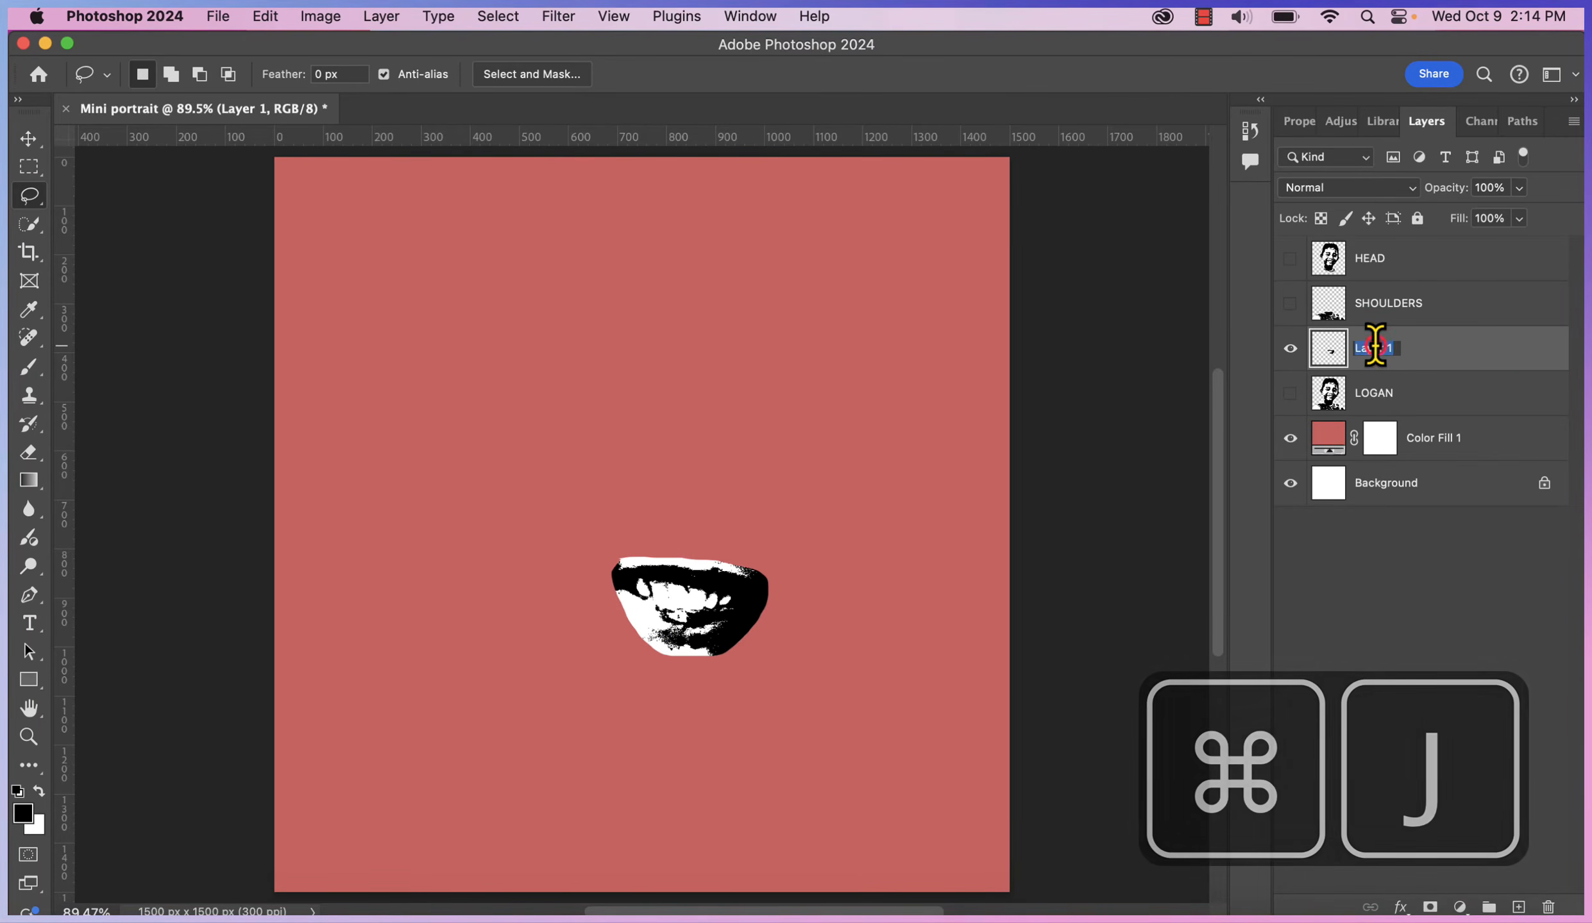
{"action": "type", "text": "SMILE"}
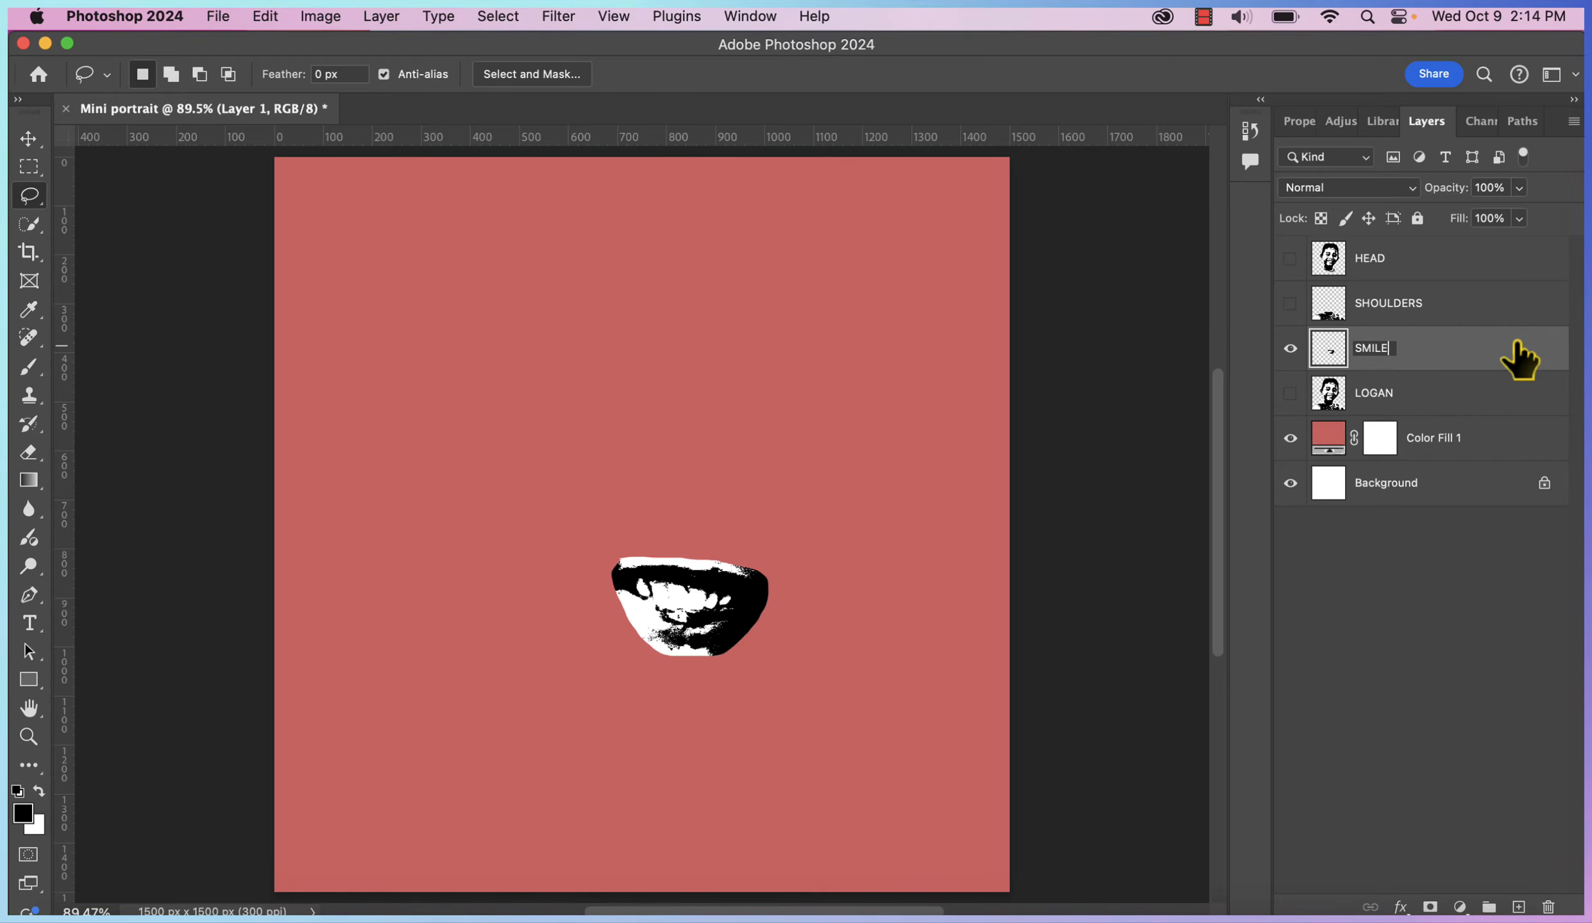
{"action": "left_click", "coordinate": [1290, 393]}
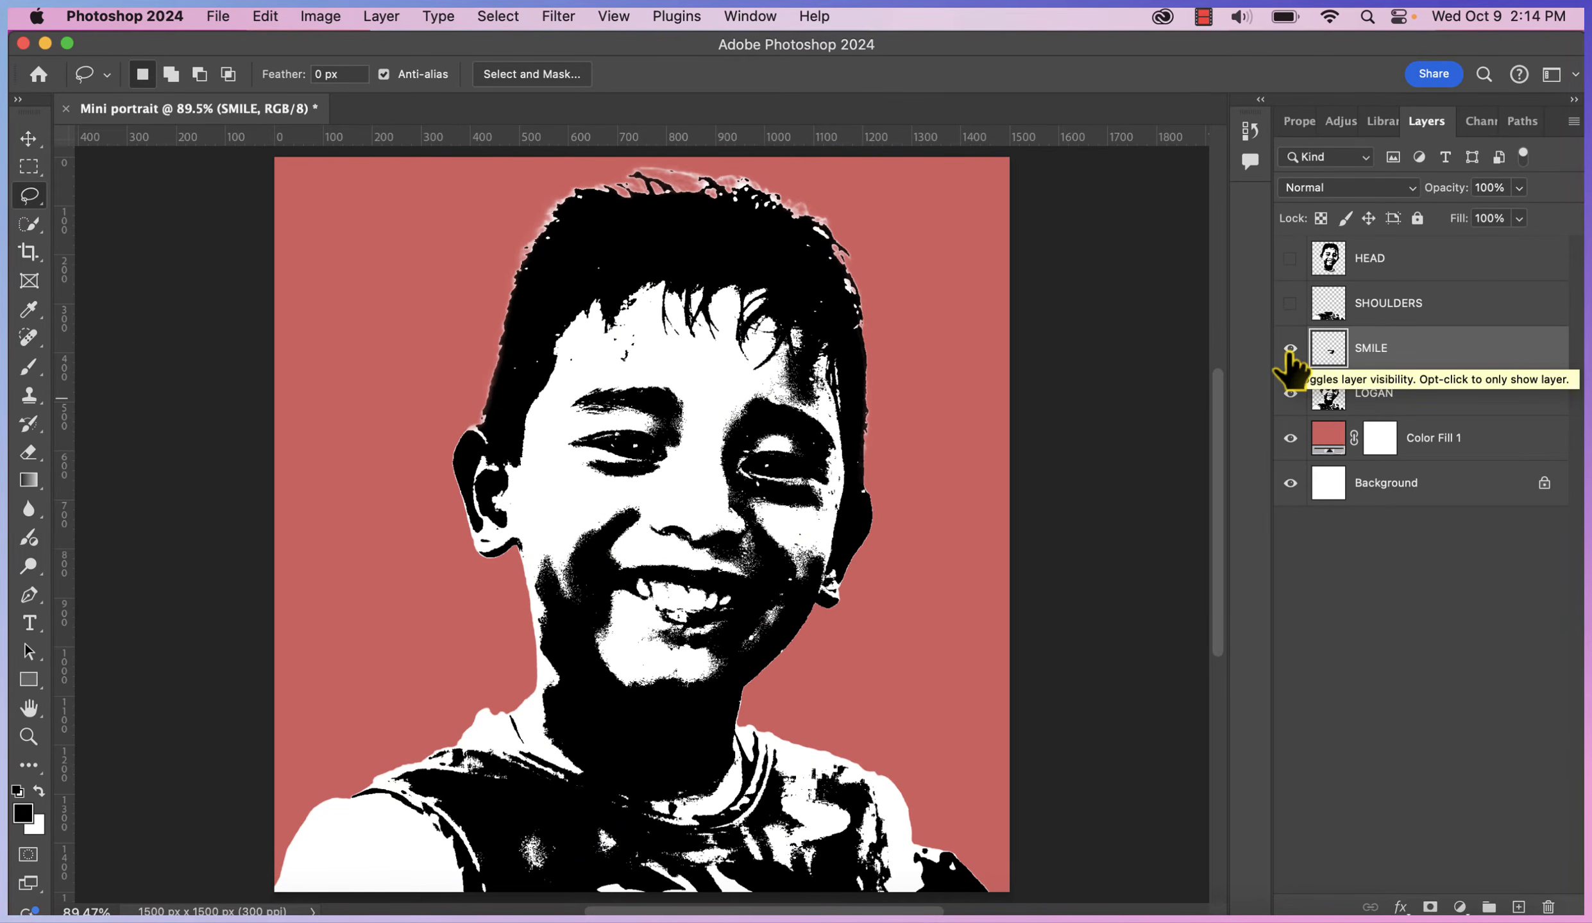
Zoom in on the boy's left eye, then return the view to 100%
{"action": "left_click", "coordinate": [30, 739]}
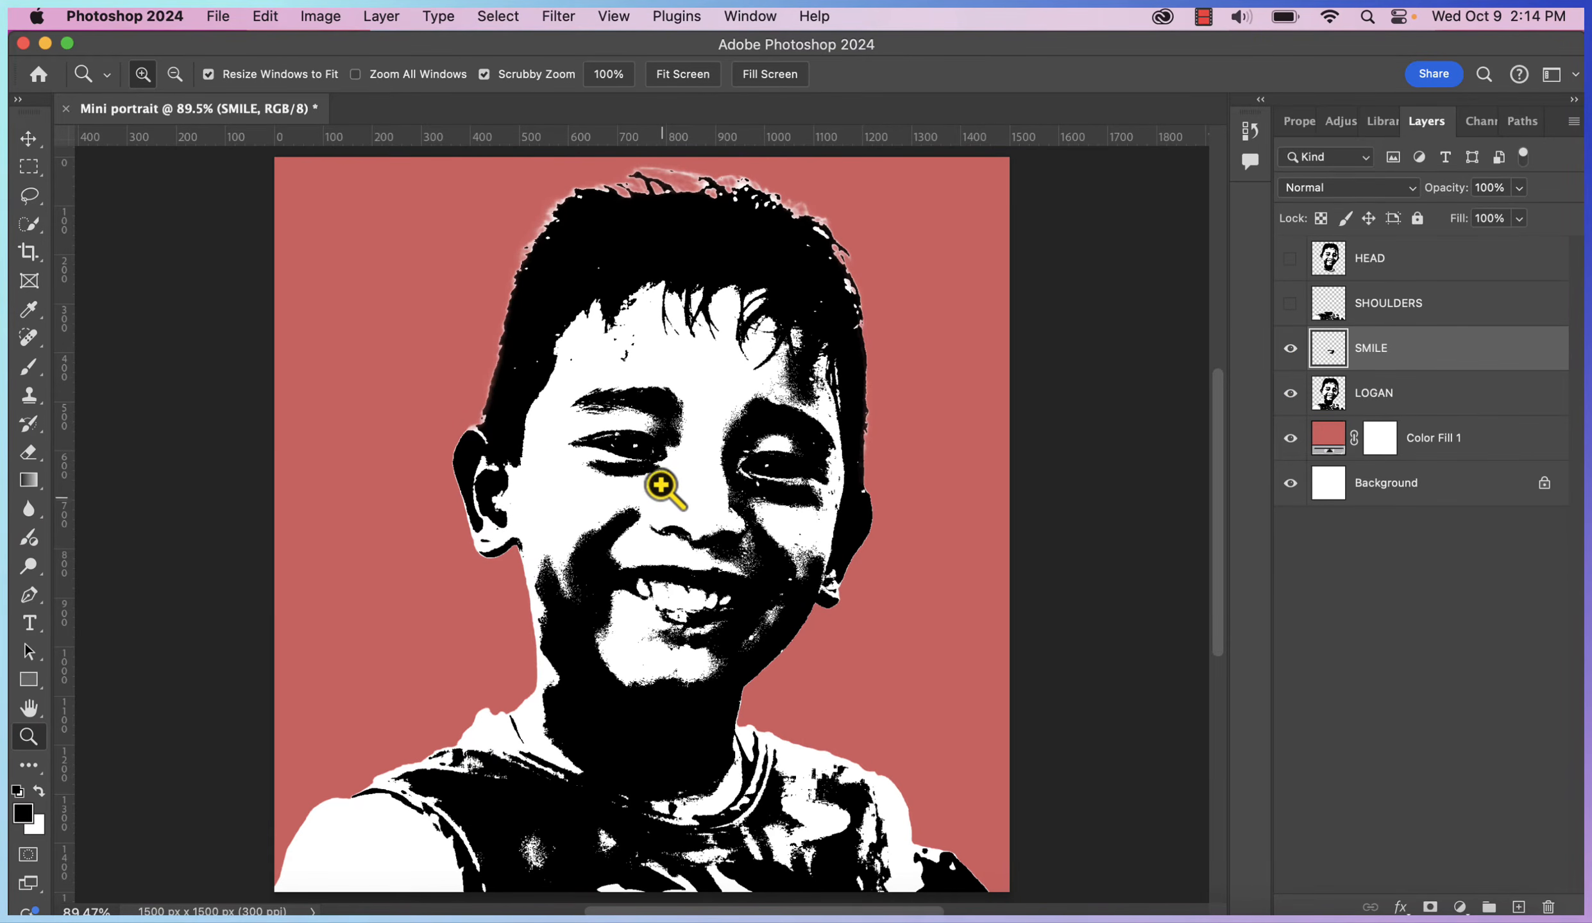
{"action": "left_click", "coordinate": [659, 463]}
{"action": "left_click", "coordinate": [659, 463]}
{"action": "left_click", "coordinate": [659, 463]}
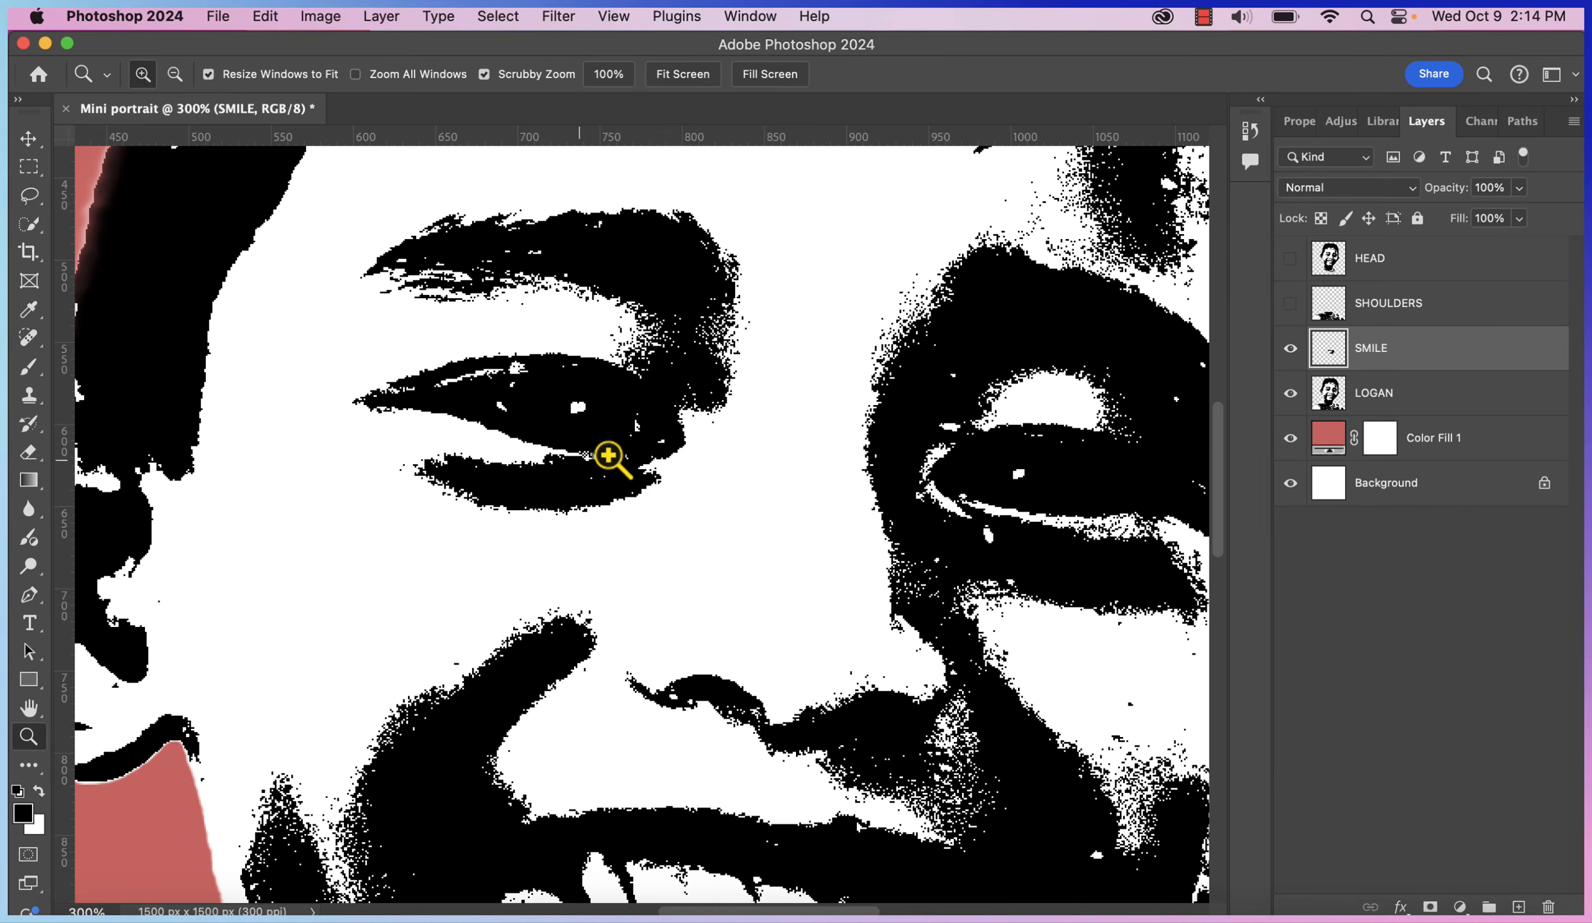
{"action": "left_click_drag", "start_coordinate": [1212, 455], "coordinate": [1242, 631]}
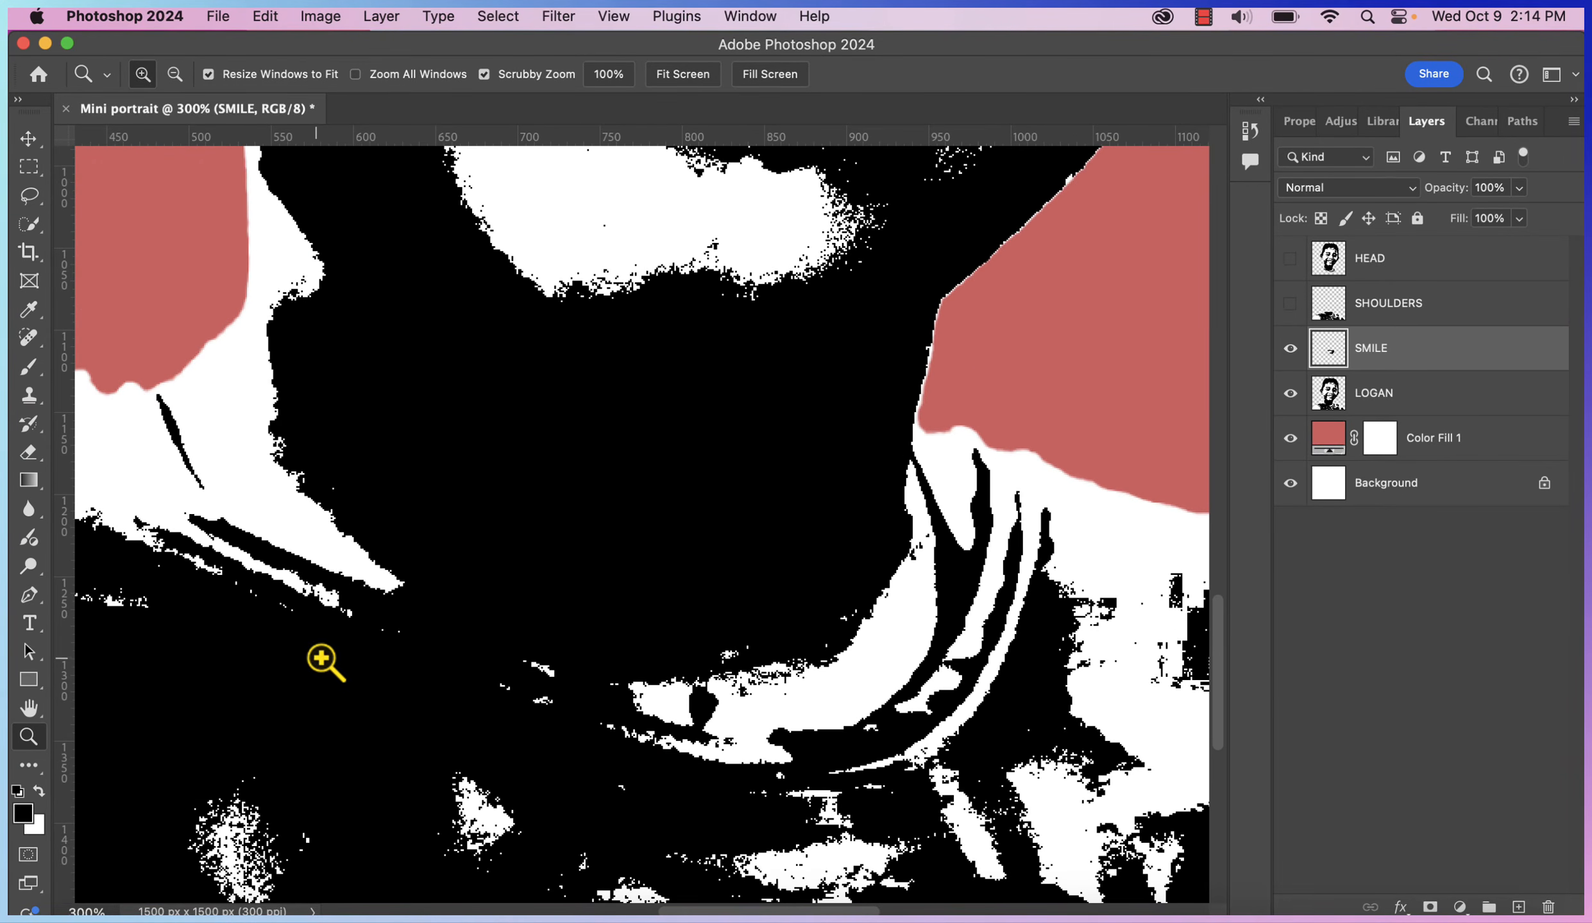
{"action": "key", "text": "super+1"}
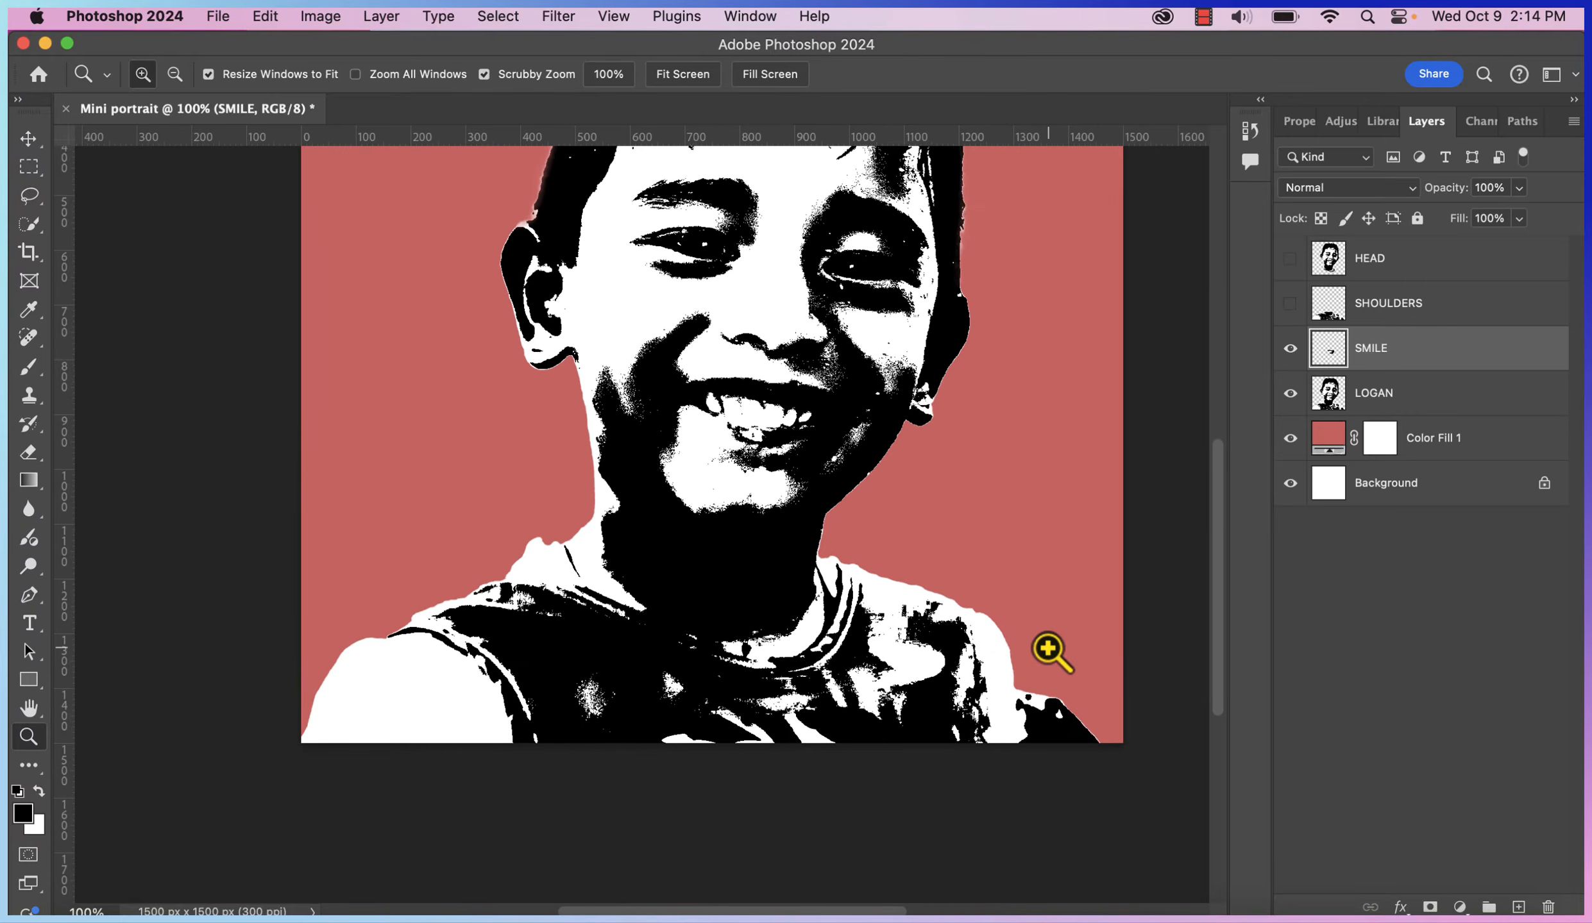
{"action": "scroll", "coordinate": [1048, 650], "scroll_direction": "up", "scroll_amount": 2}
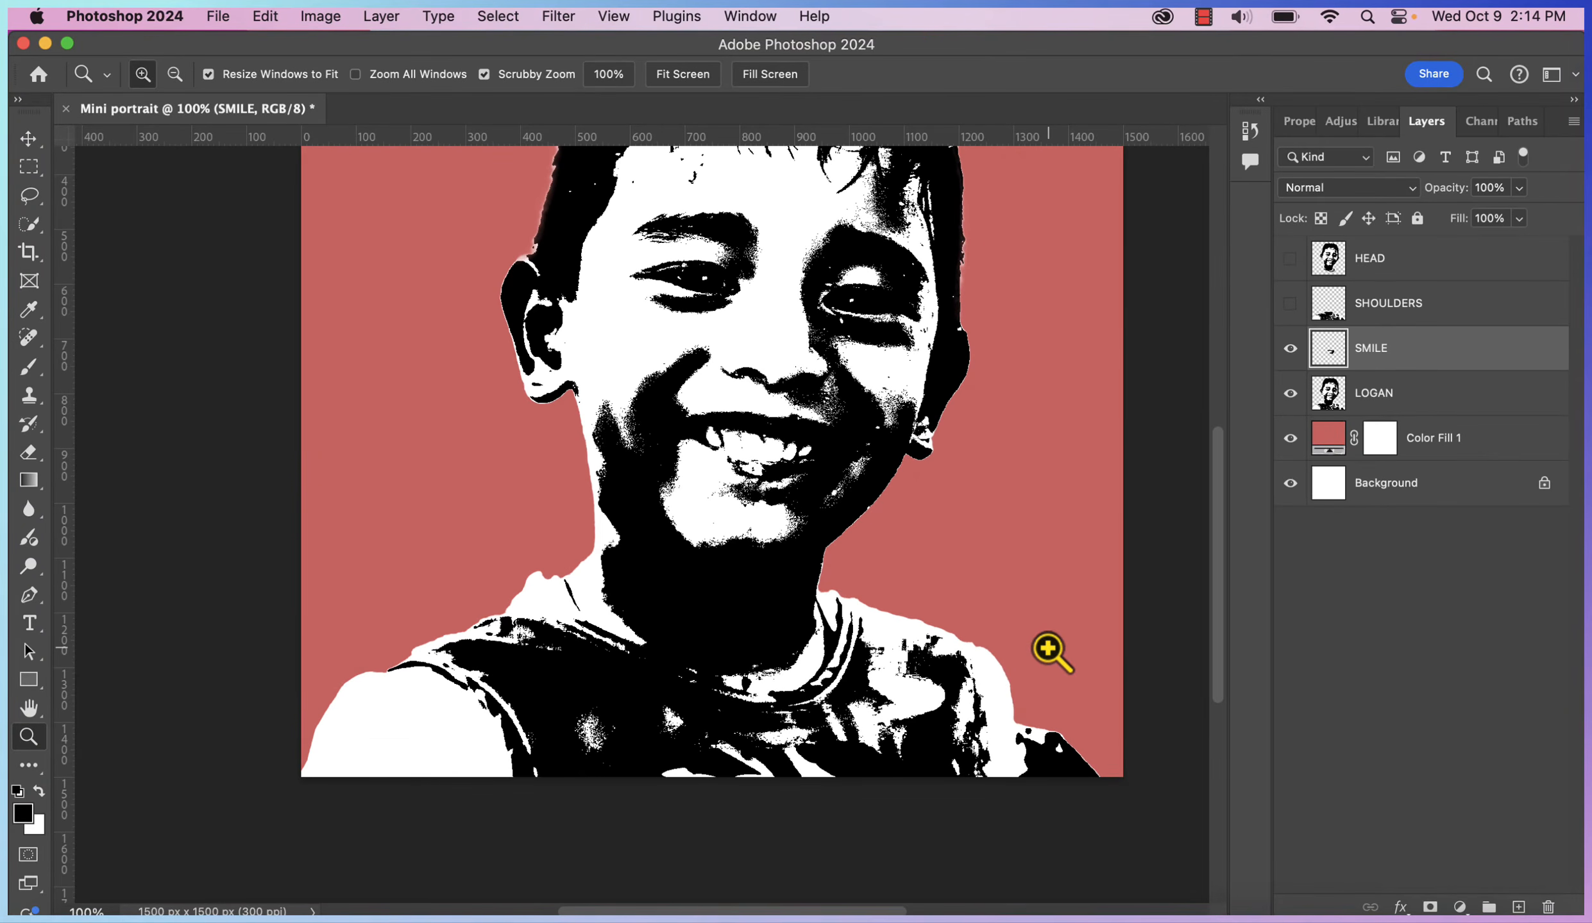
Lasso the shoulders from LOGAN and copy them onto a new layer named VEST
{"action": "left_click", "coordinate": [1441, 392]}
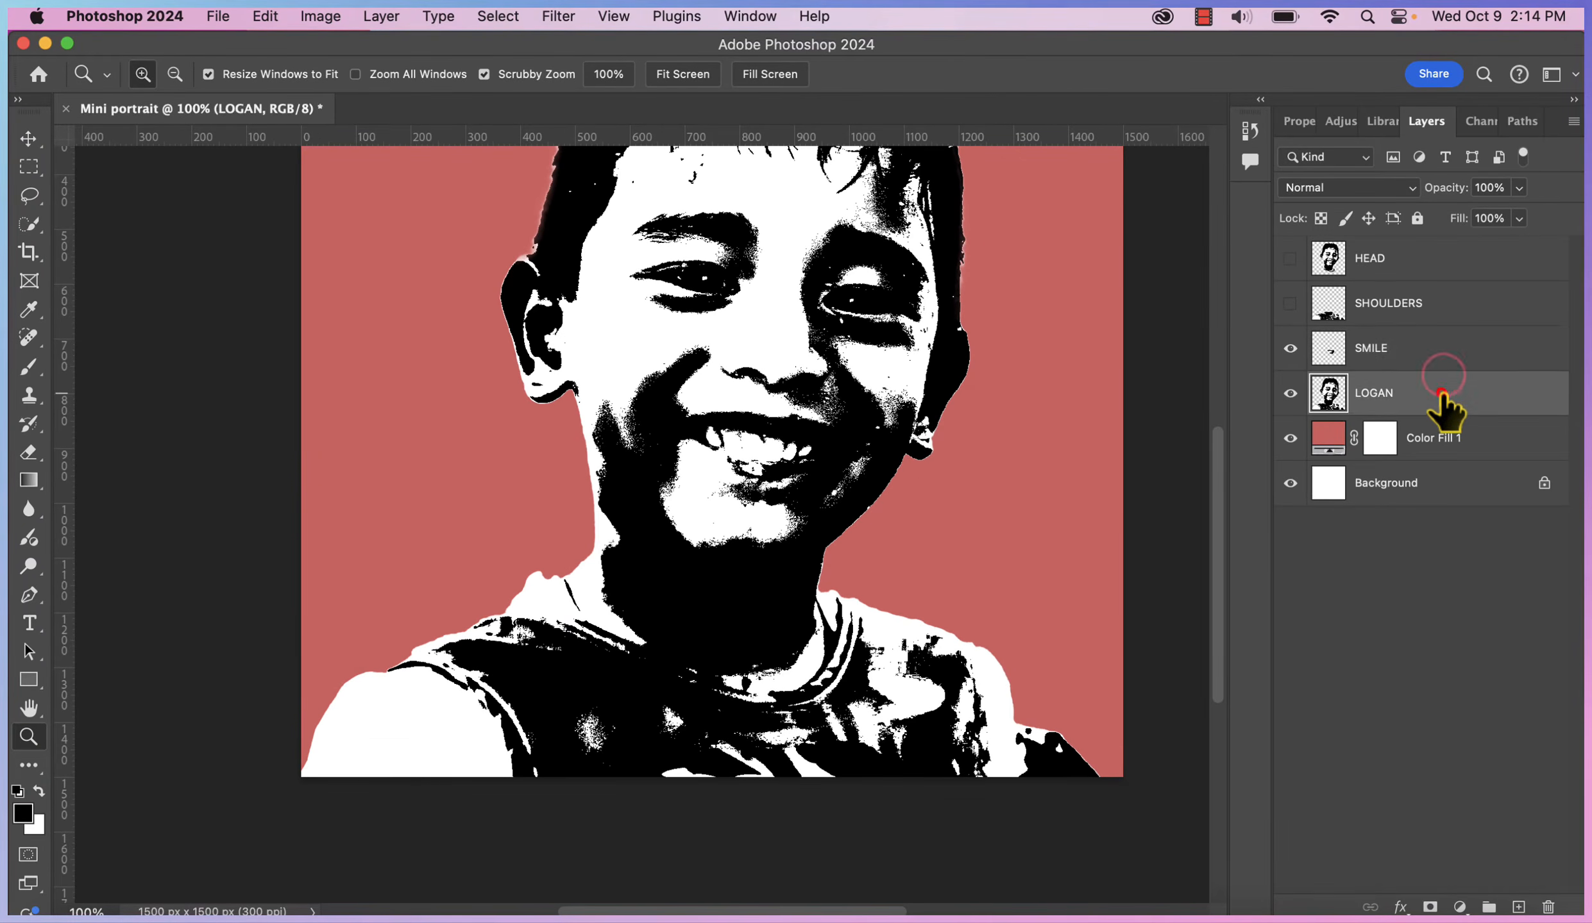
{"action": "left_click", "coordinate": [28, 195]}
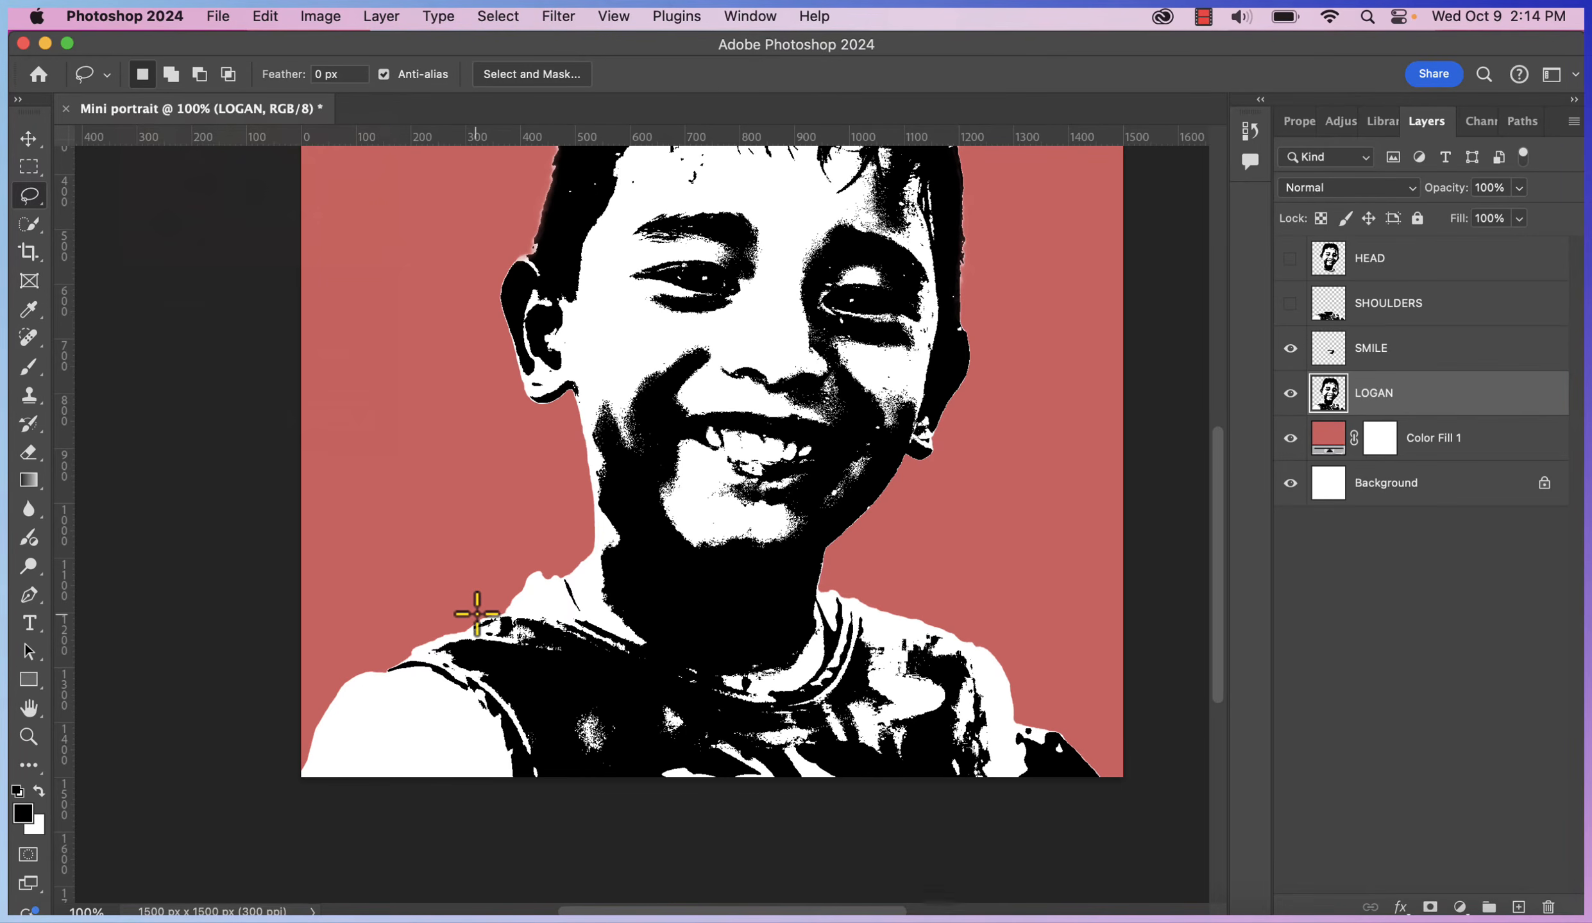
{"action": "mouse_move", "coordinate": [474, 611]}
{"action": "left_mouse_down"}
{"action": "mouse_move", "coordinate": [398, 643]}
{"action": "mouse_move", "coordinate": [827, 690]}
{"action": "mouse_move", "coordinate": [966, 604]}
{"action": "mouse_move", "coordinate": [1029, 624]}
{"action": "left_mouse_up"}
{"action": "key", "text": "super+j"}
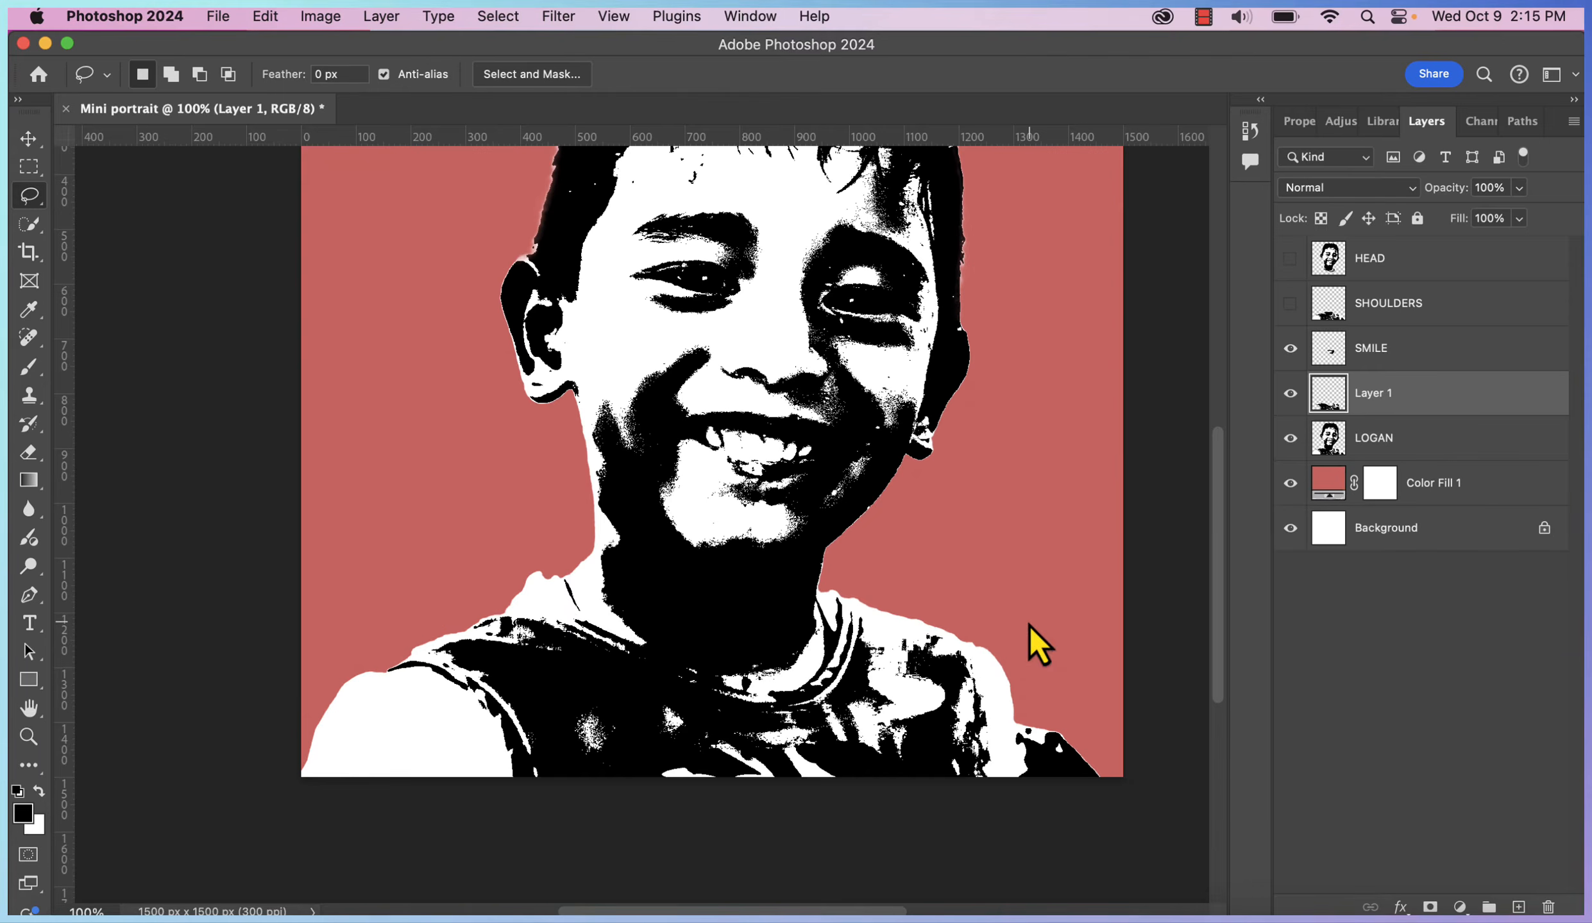
{"action": "double_click", "coordinate": [1372, 393]}
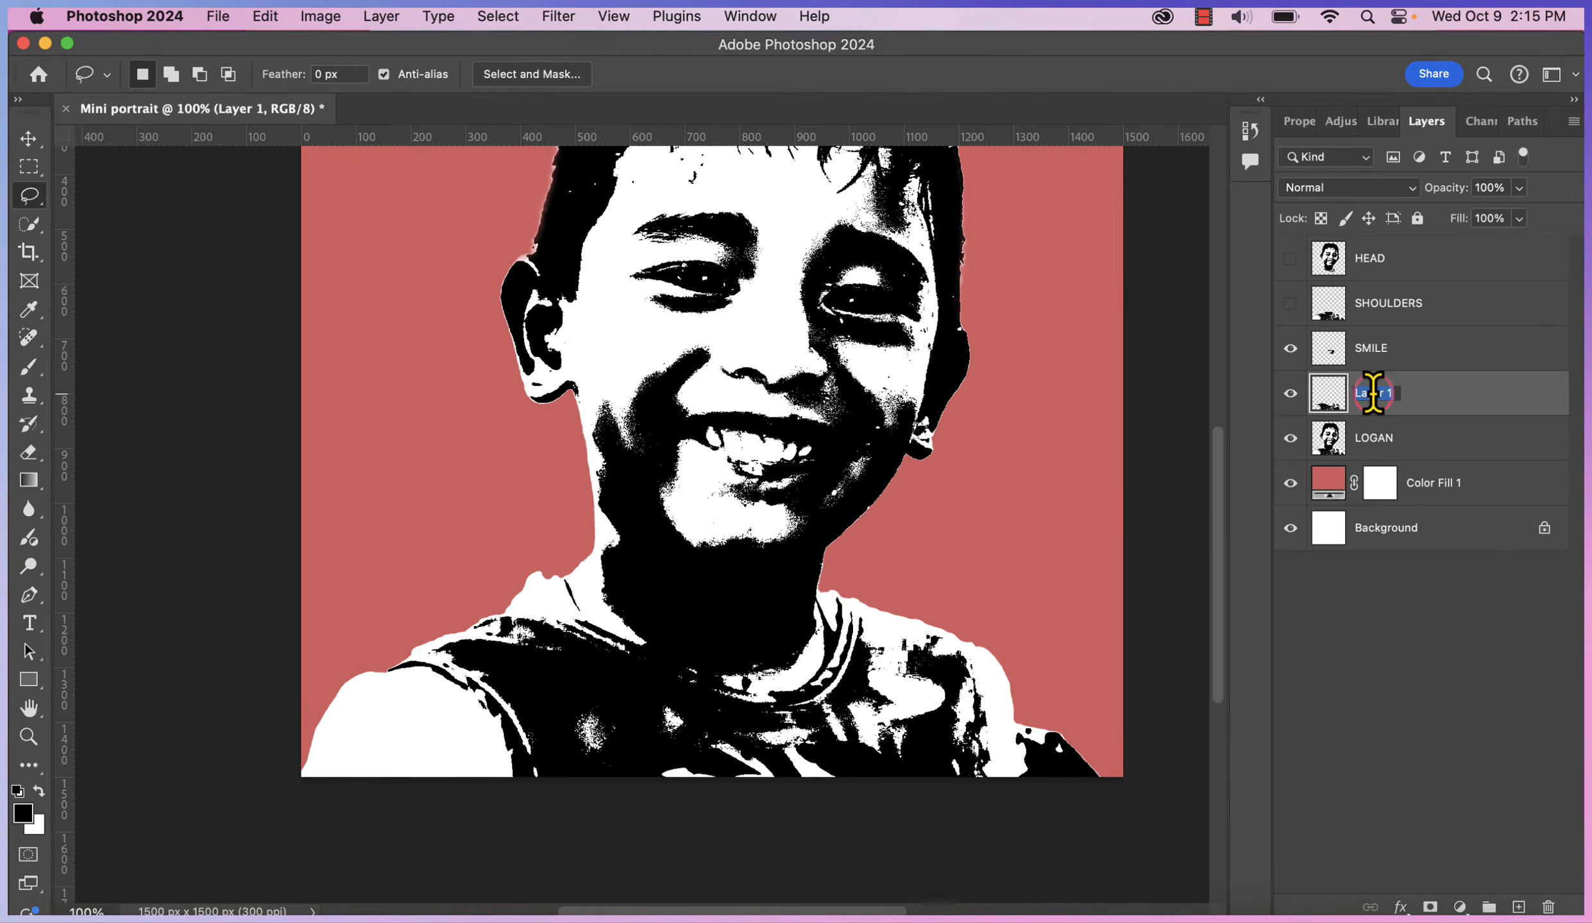
{"action": "type", "text": "VEST"}
{"action": "key", "text": "Return"}
Fit the whole portrait in the window and return to the Move tool
{"action": "key", "text": "v"}
{"action": "scroll", "coordinate": [213, 612], "scroll_direction": "up", "scroll_amount": 5}
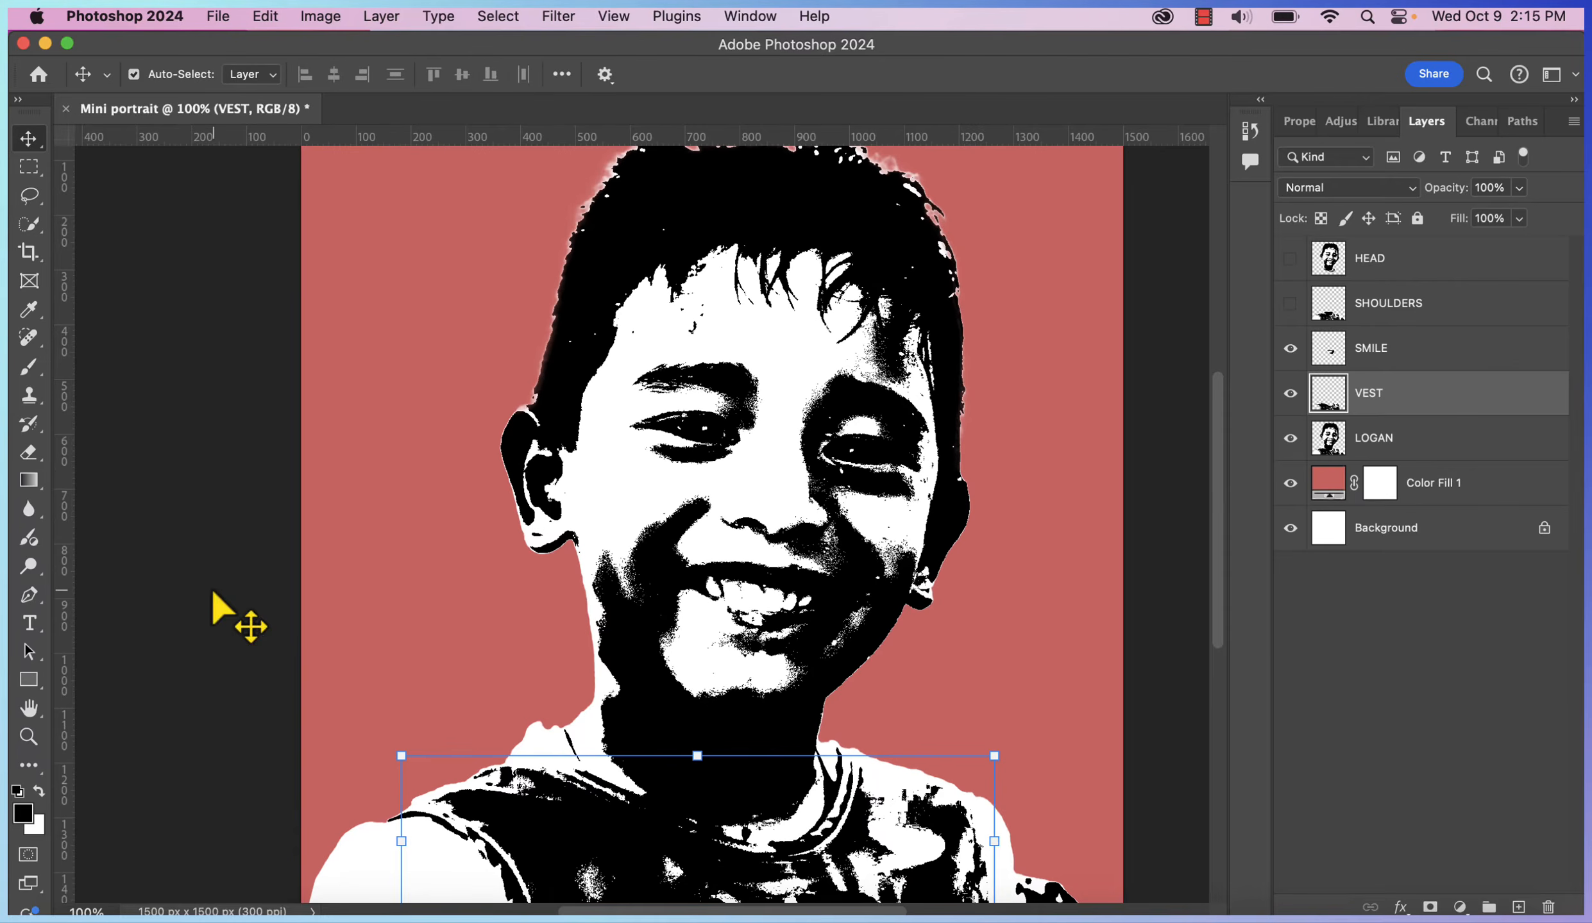
{"action": "left_click", "coordinate": [28, 736]}
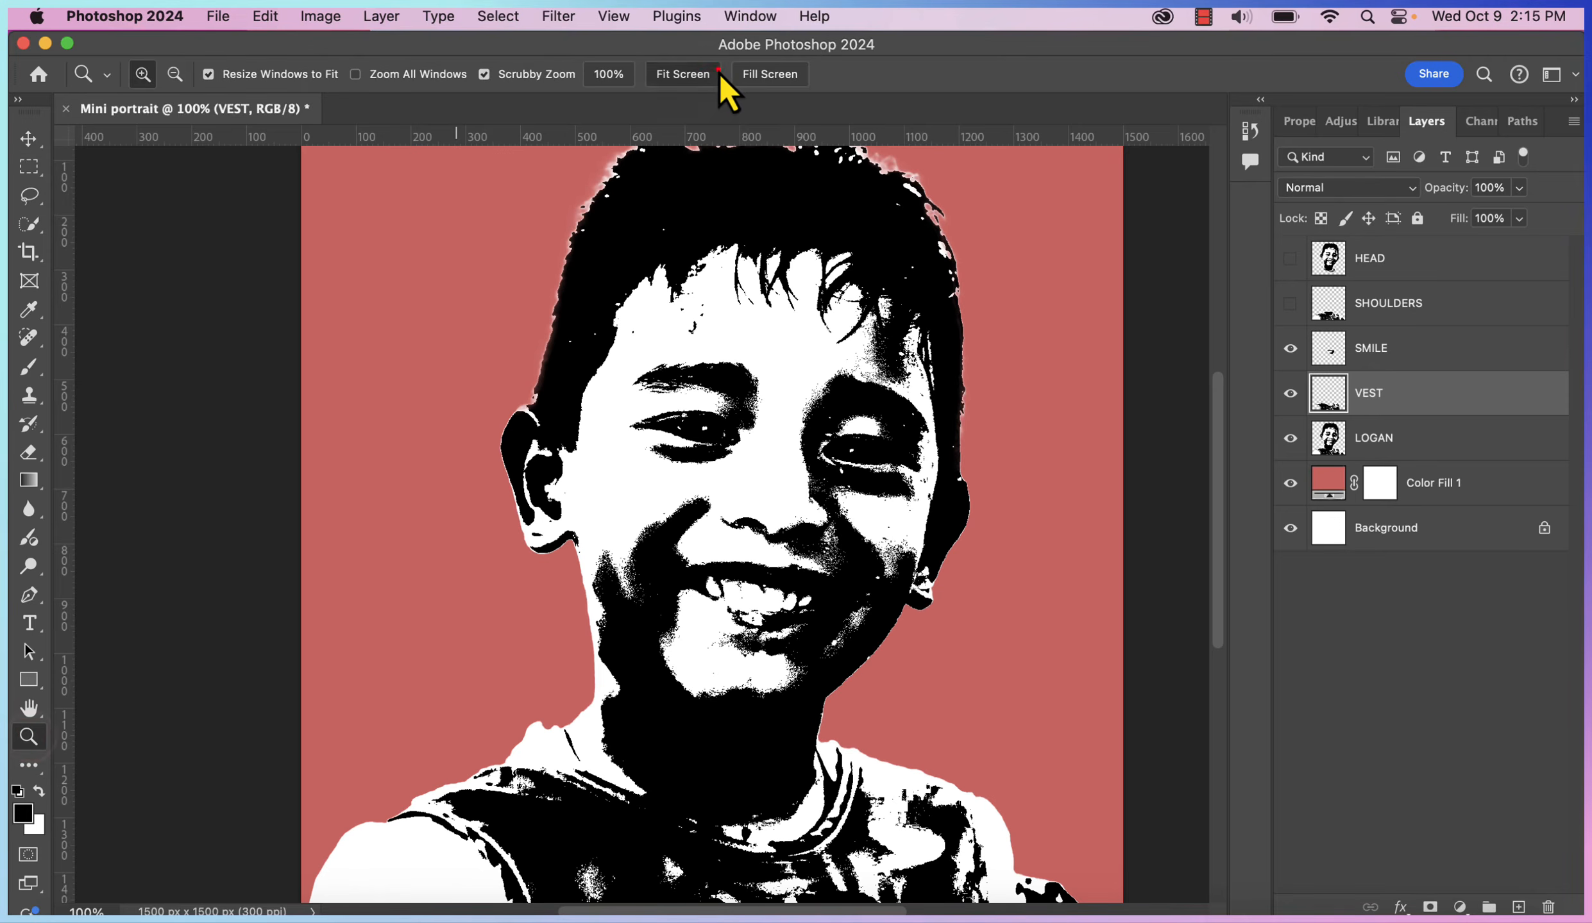
{"action": "left_click", "coordinate": [699, 74]}
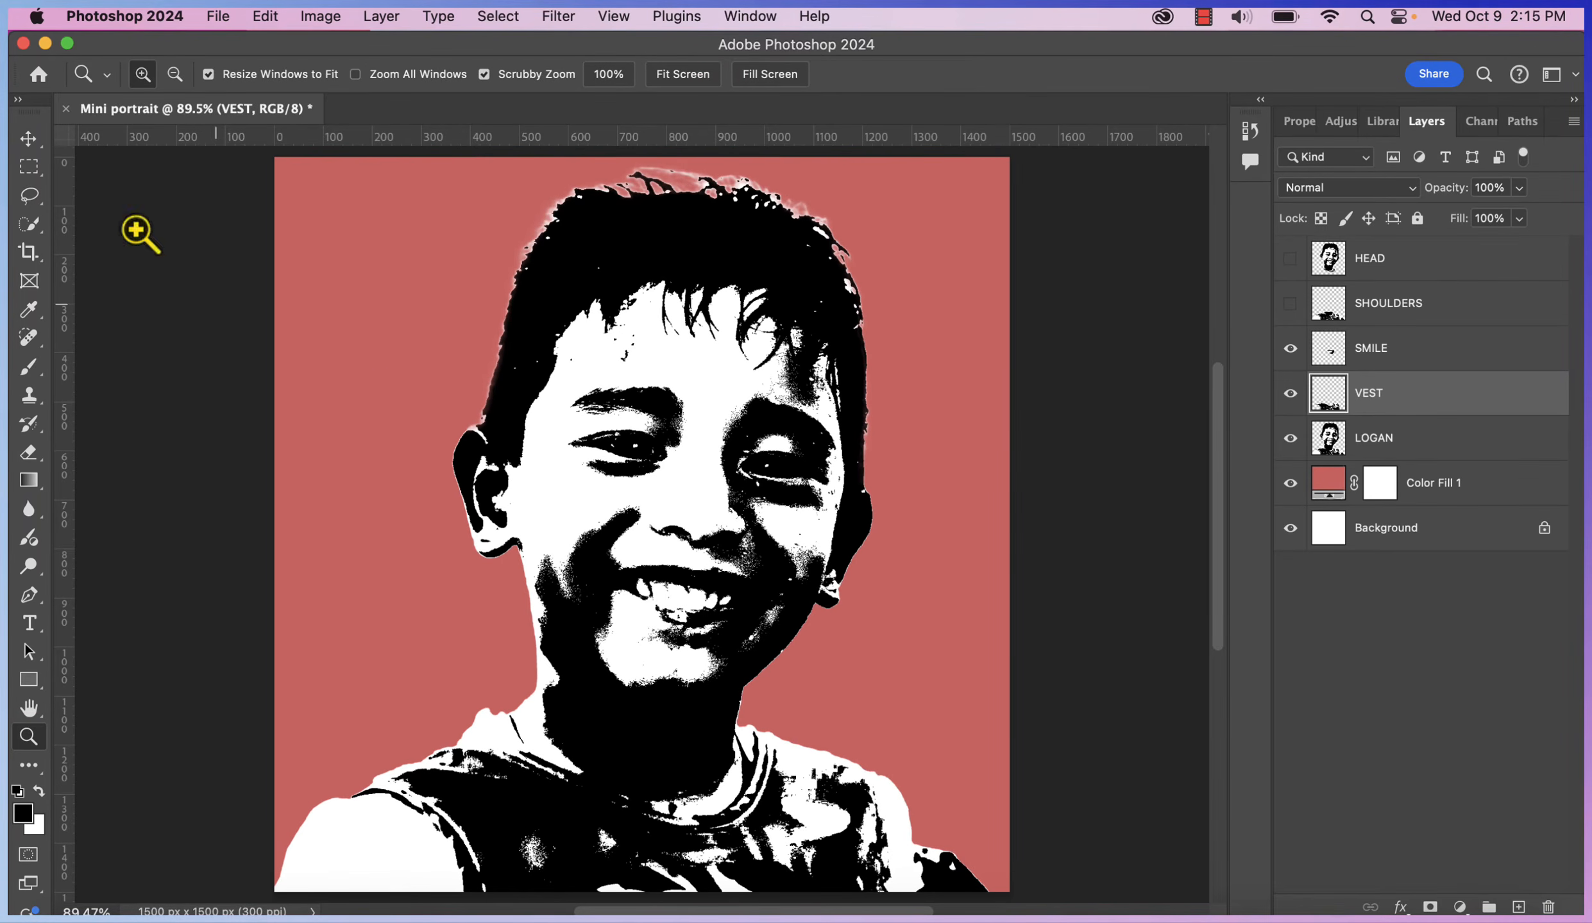
{"action": "left_click", "coordinate": [26, 139]}
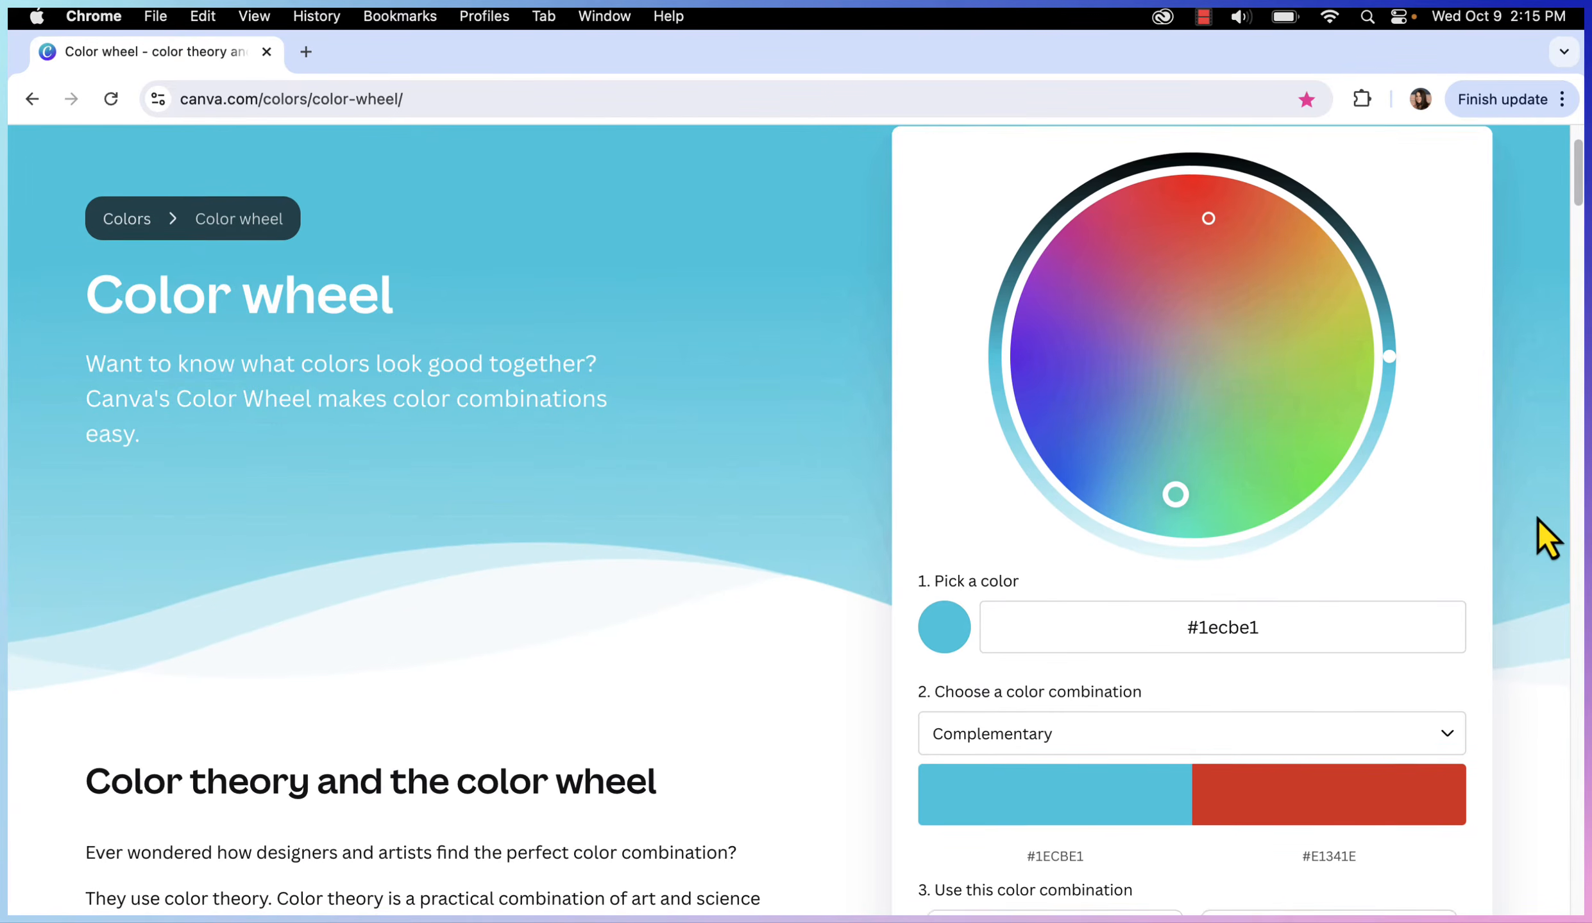
Move the colour wheel pick toward a bright golden orange around #ffb400
{"action": "scroll", "coordinate": [1537, 521], "scroll_direction": "up", "scroll_amount": 2}
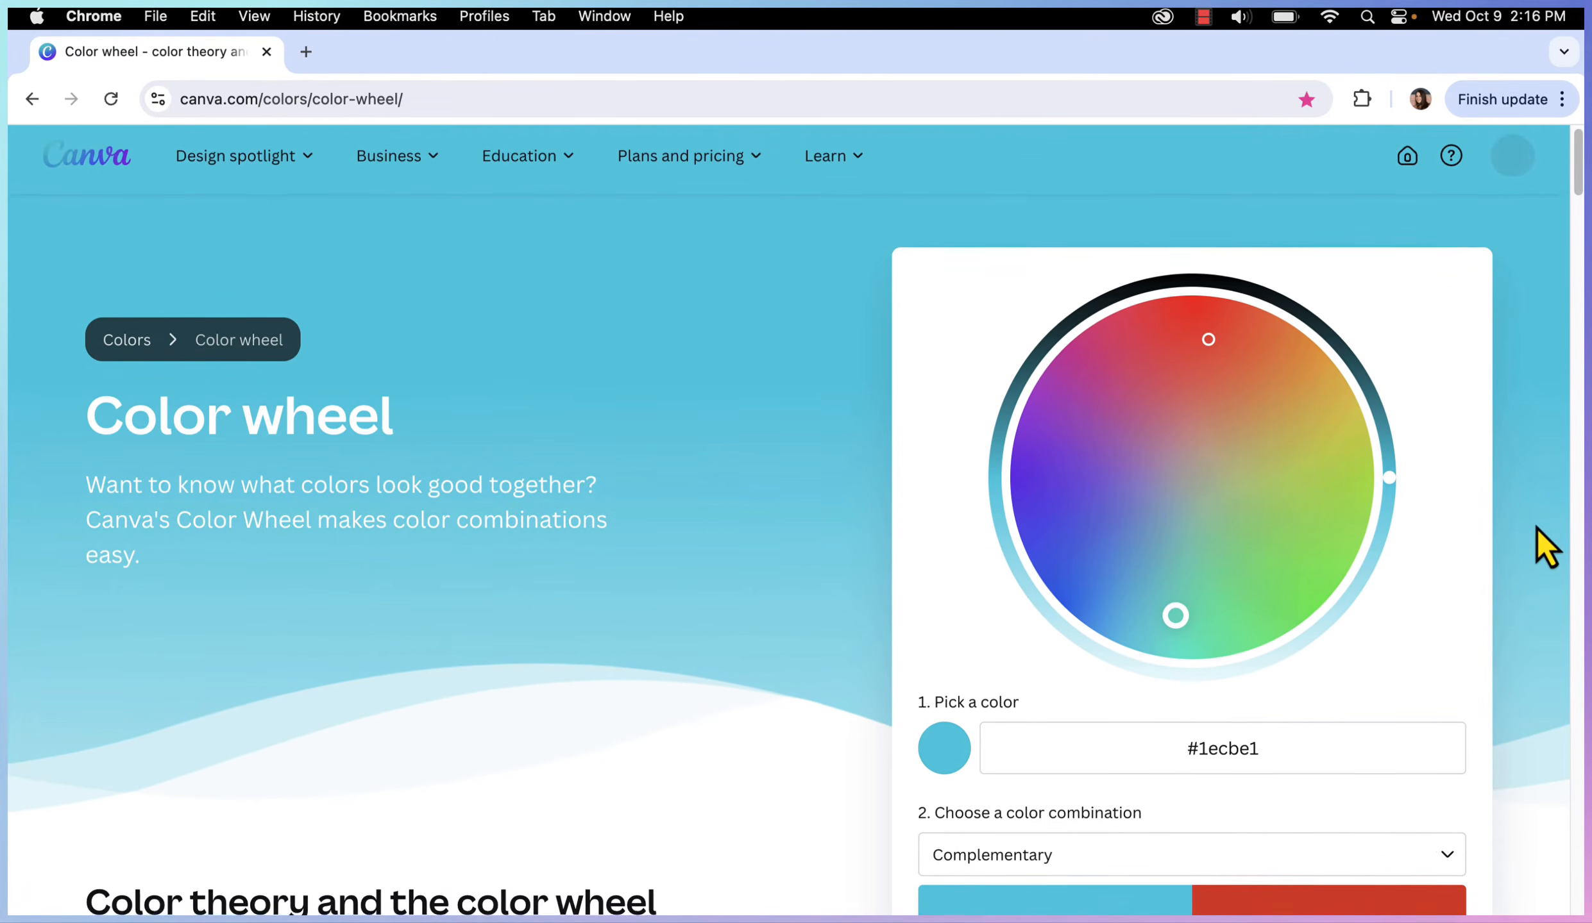
{"action": "scroll", "coordinate": [1533, 545], "scroll_direction": "down", "scroll_amount": 1}
{"action": "scroll", "coordinate": [1536, 570], "scroll_direction": "down", "scroll_amount": 2}
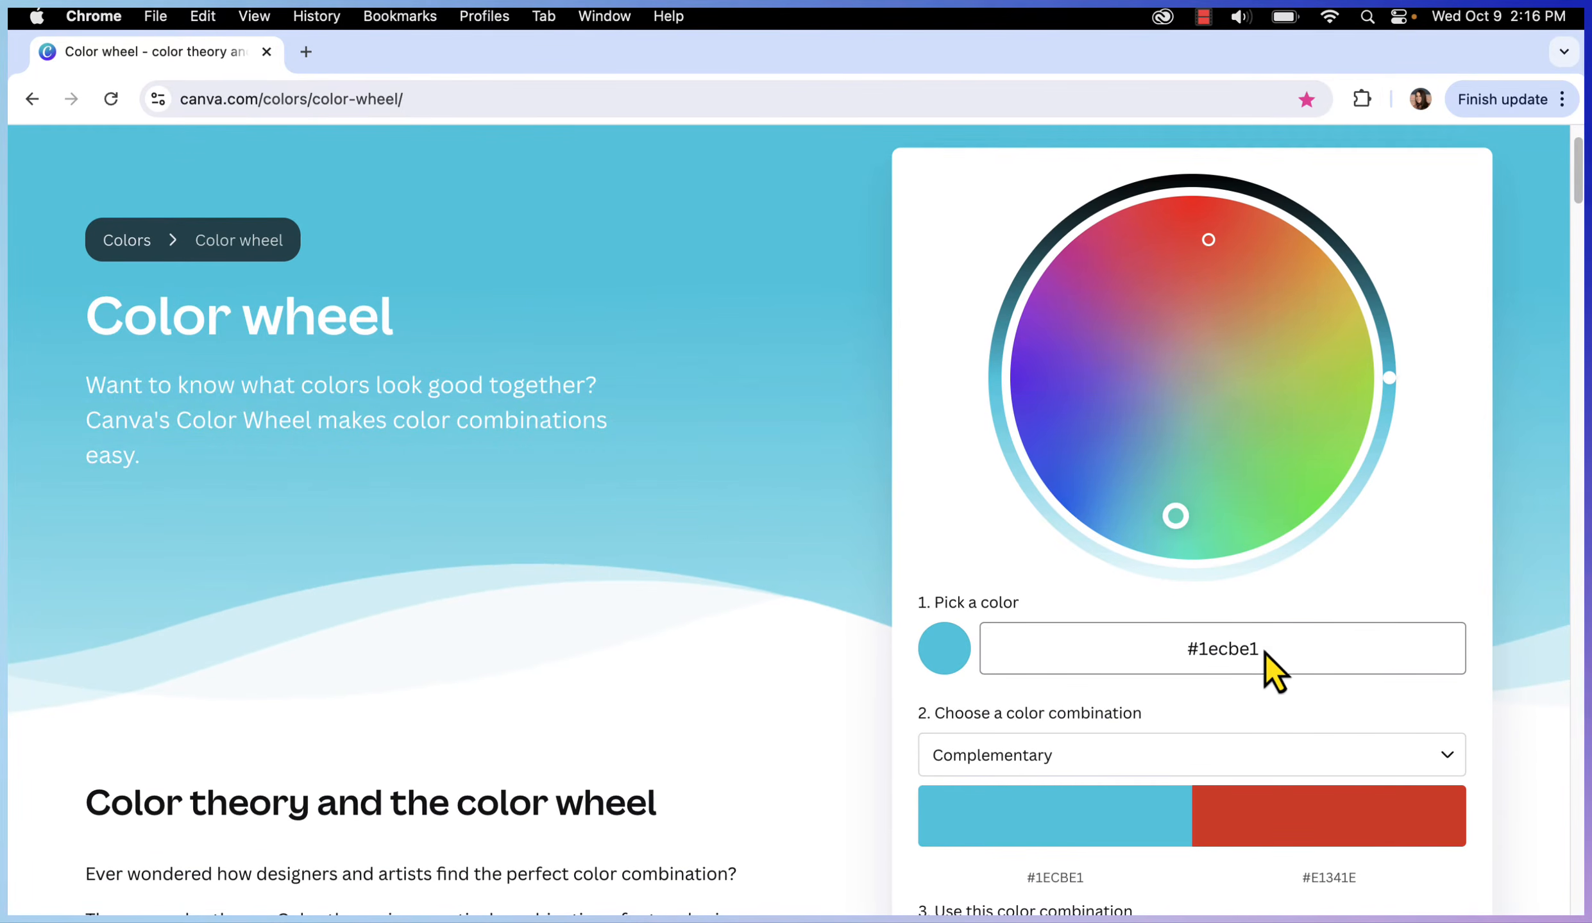
{"action": "scroll", "coordinate": [1578, 677], "scroll_direction": "down", "scroll_amount": 1}
{"action": "scroll", "coordinate": [1142, 472], "scroll_direction": "up", "scroll_amount": 1}
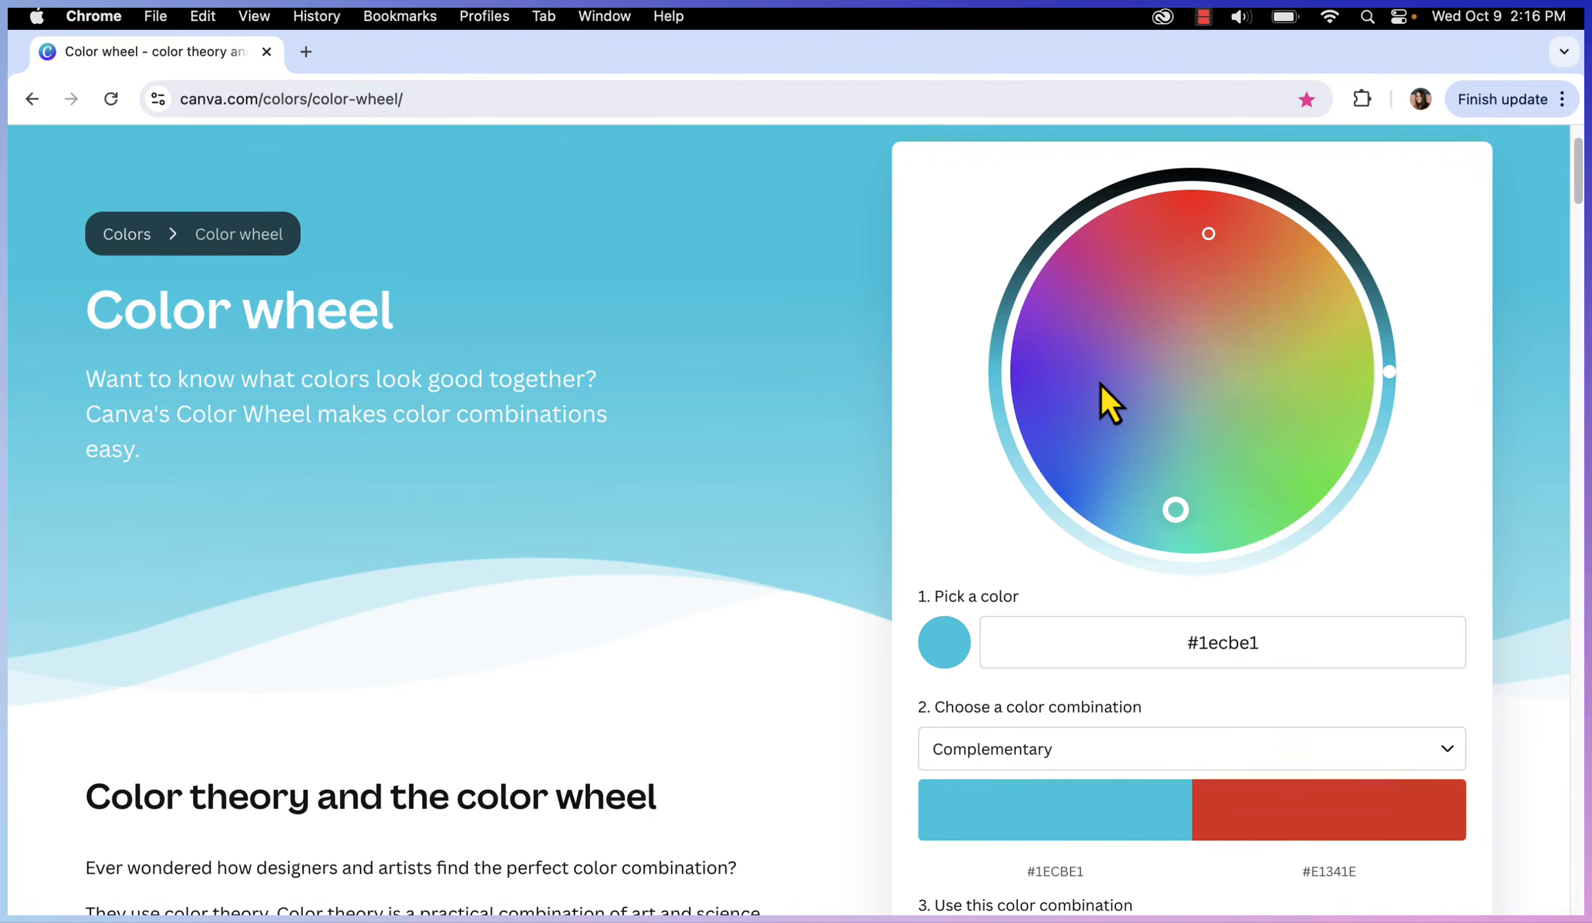
{"action": "left_click", "coordinate": [1334, 328]}
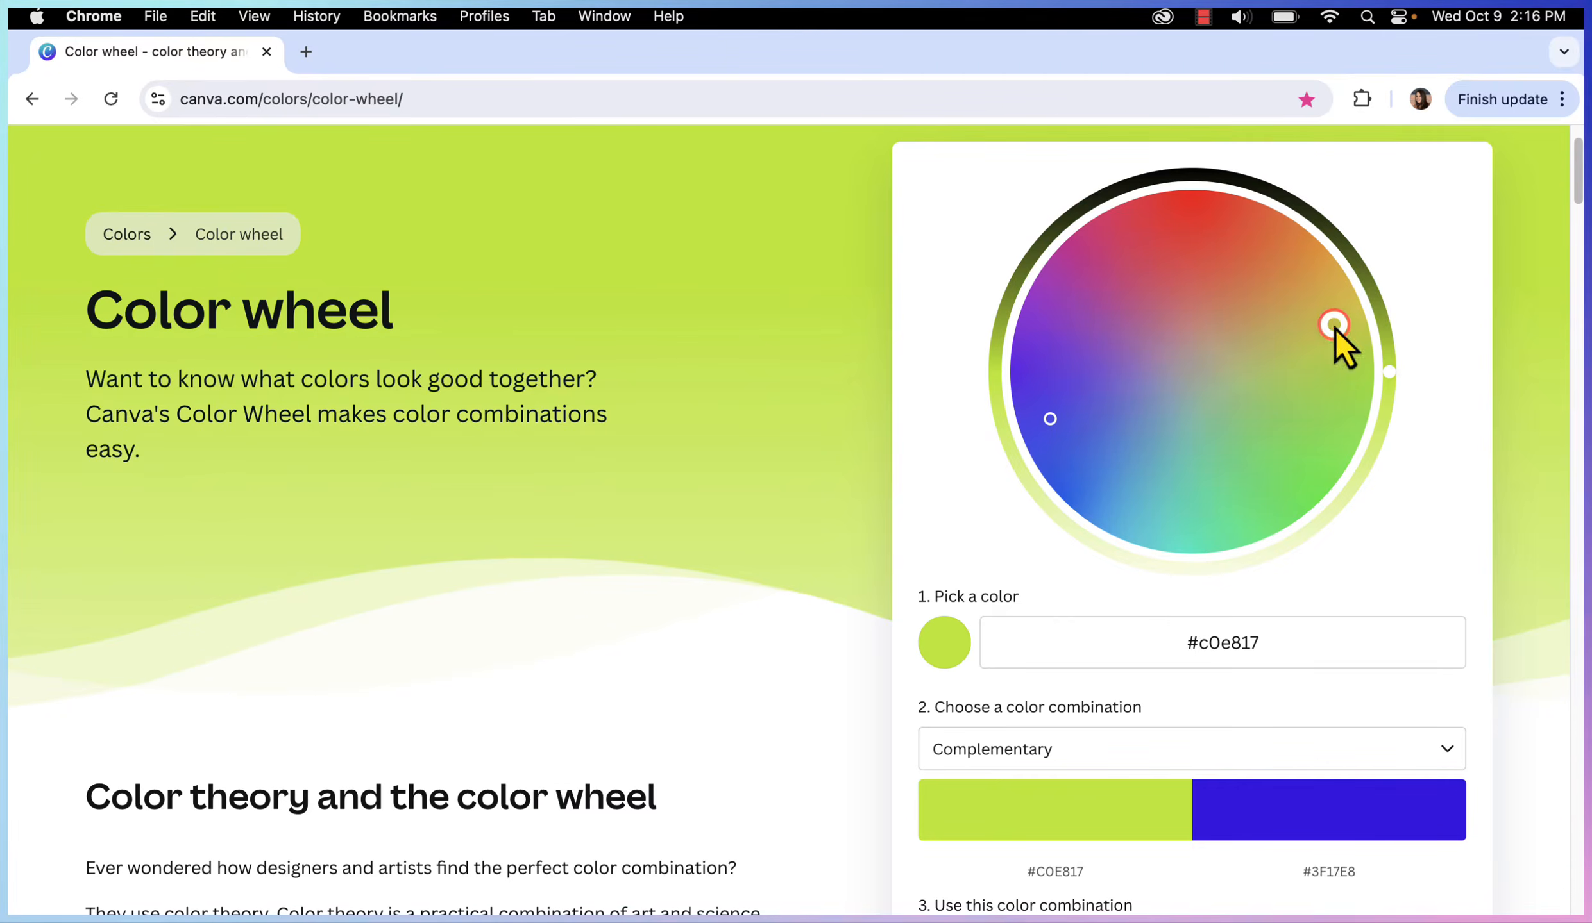
{"action": "left_click_drag", "start_coordinate": [1334, 326], "coordinate": [1308, 255]}
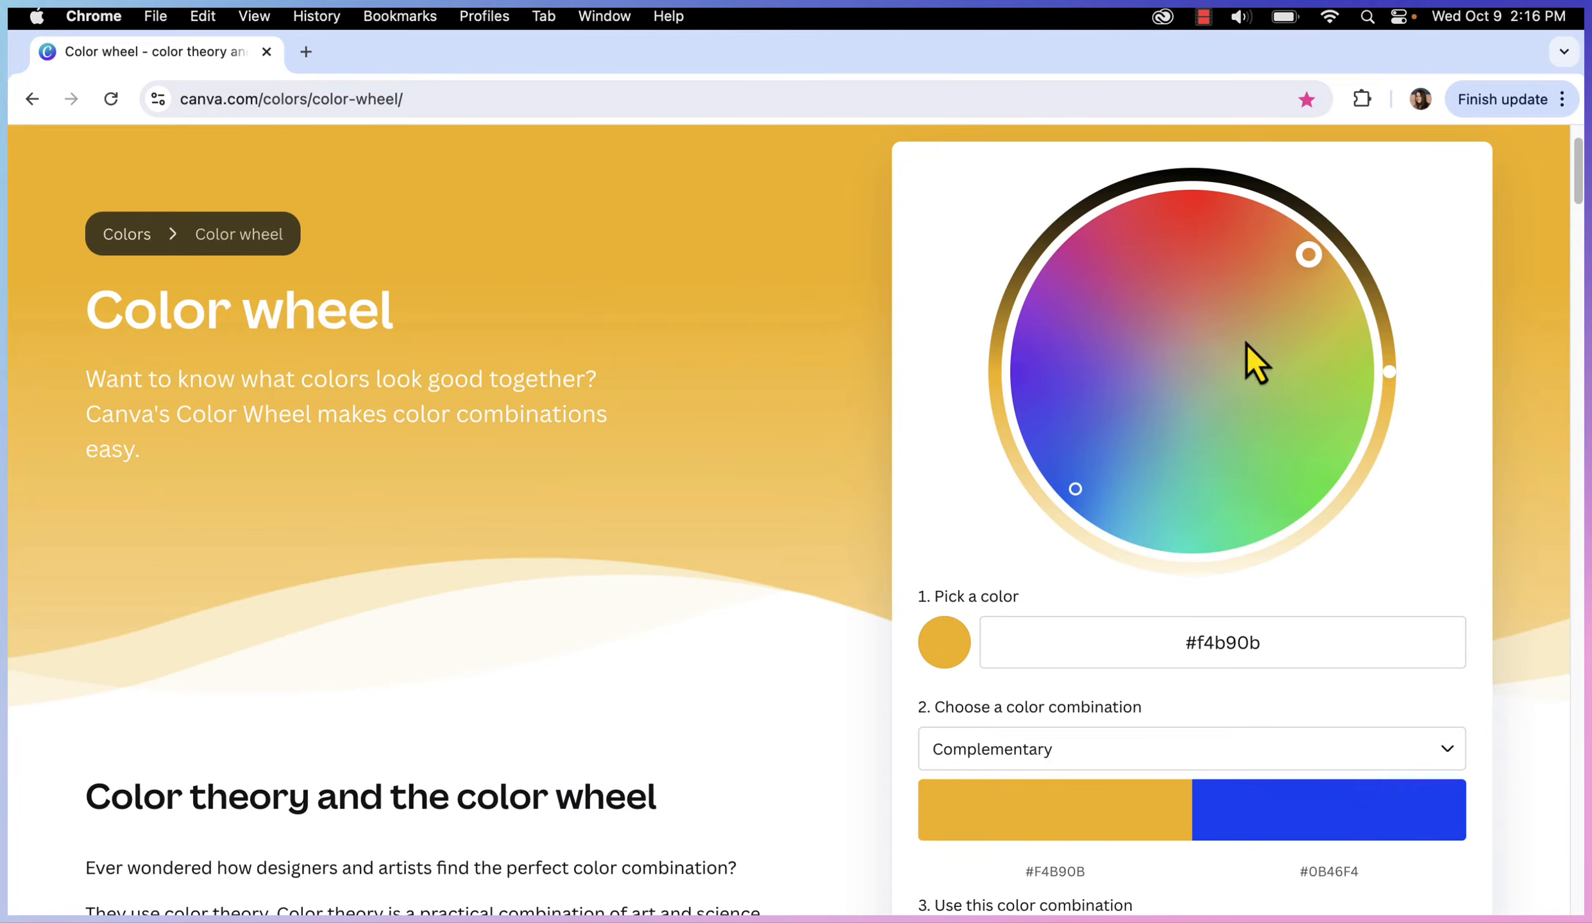
{"action": "left_click_drag", "start_coordinate": [1308, 255], "coordinate": [1313, 237]}
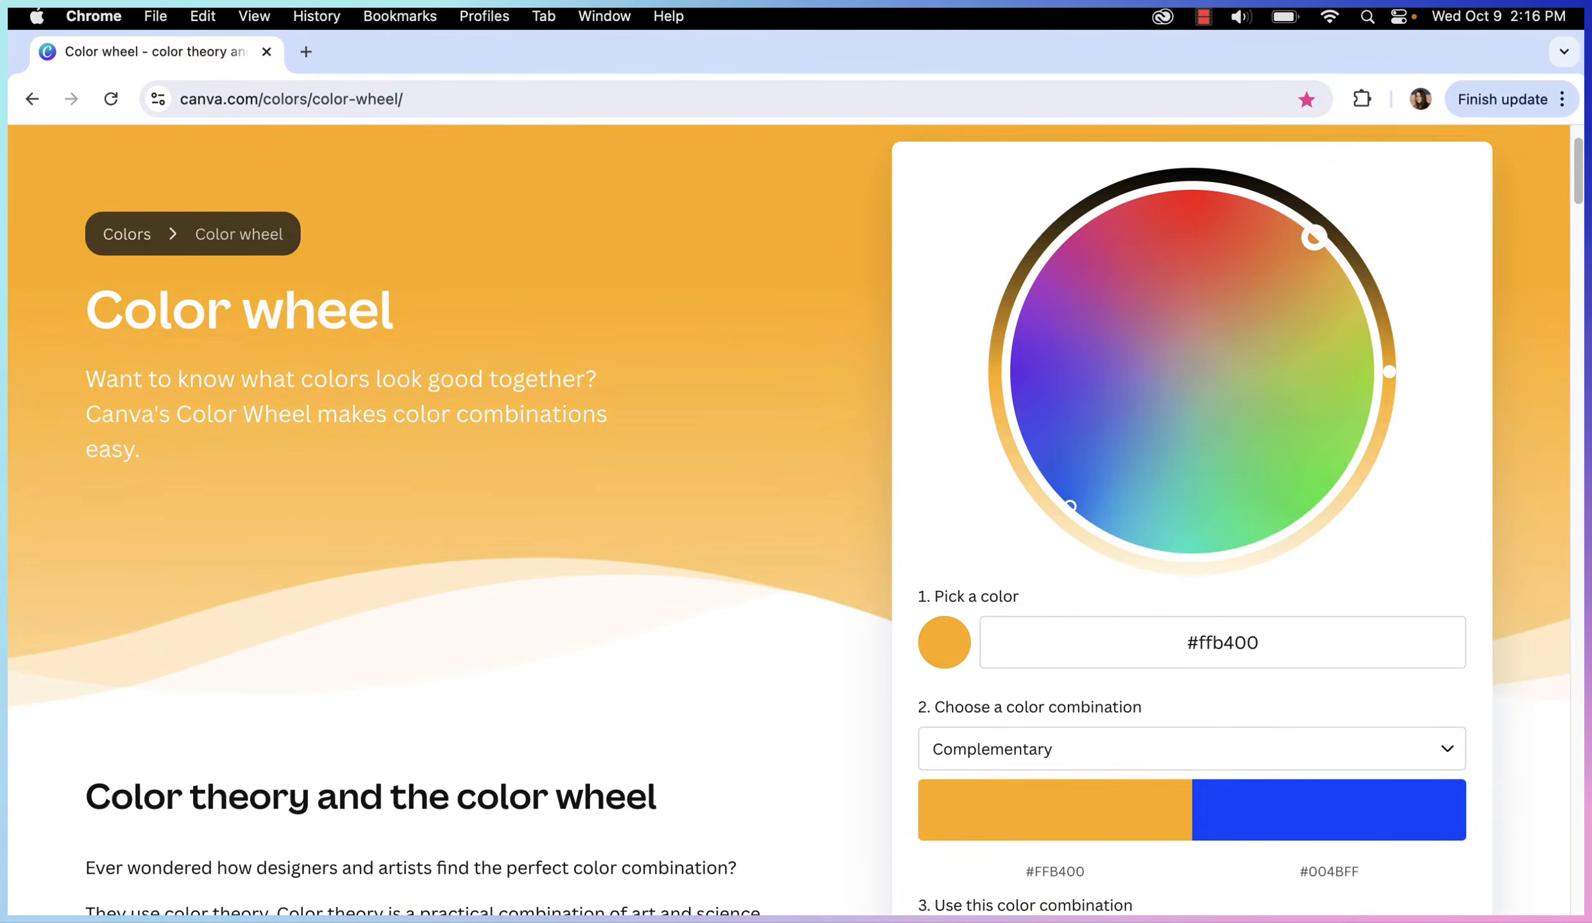
{"action": "left_click", "coordinate": [1314, 239]}
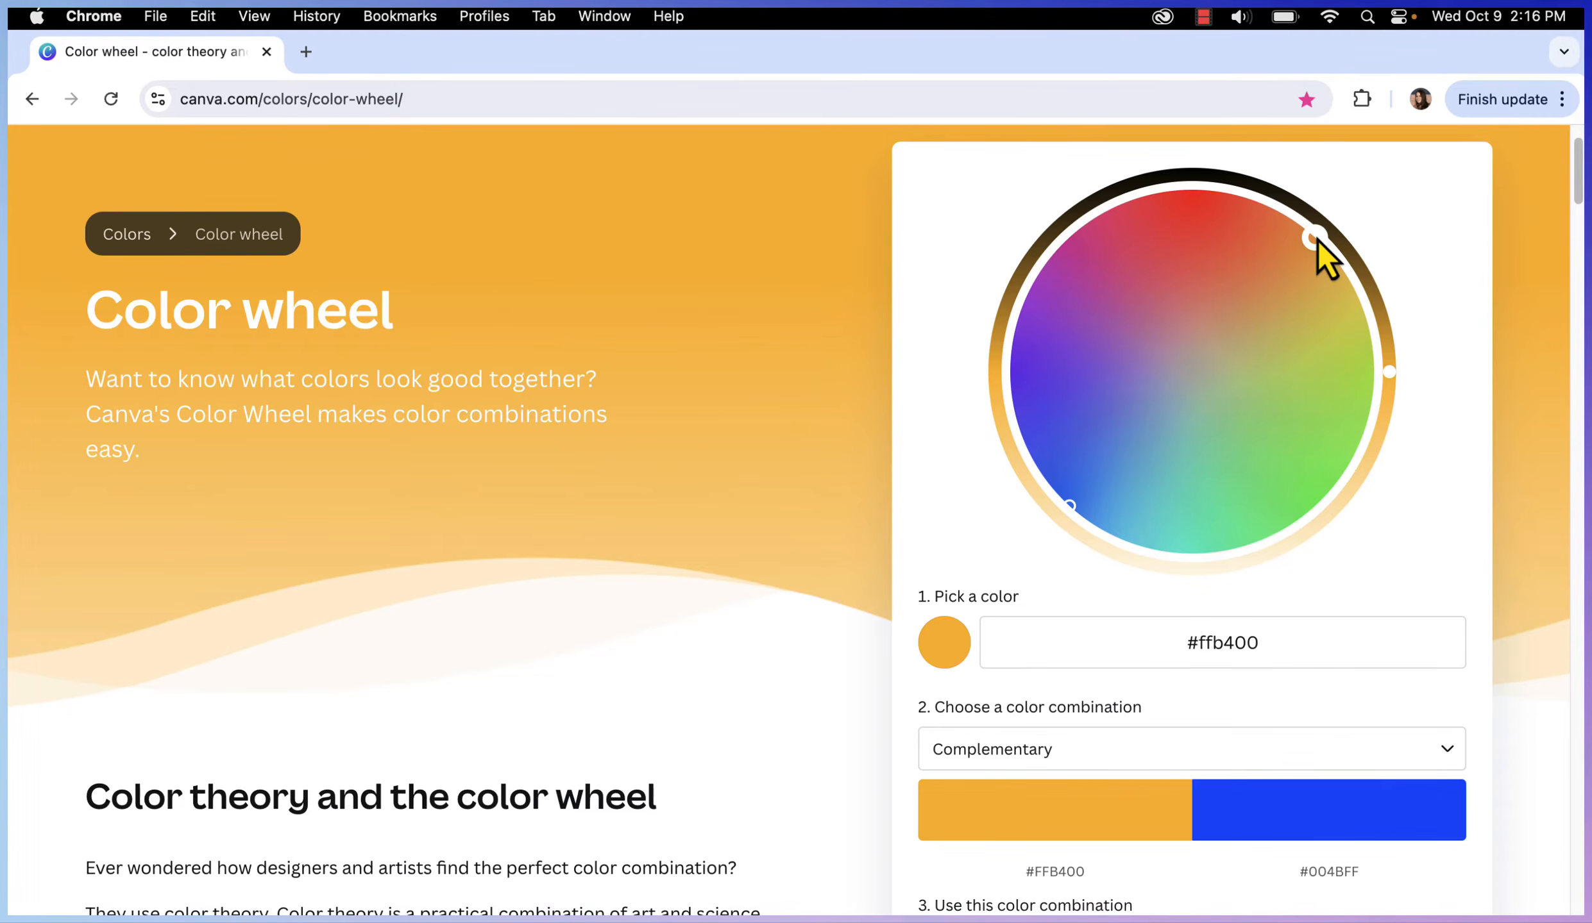
Refine the base colour to golden yellow #f5bc0a on the wheel
{"action": "left_click_drag", "start_coordinate": [1316, 239], "coordinate": [1264, 304]}
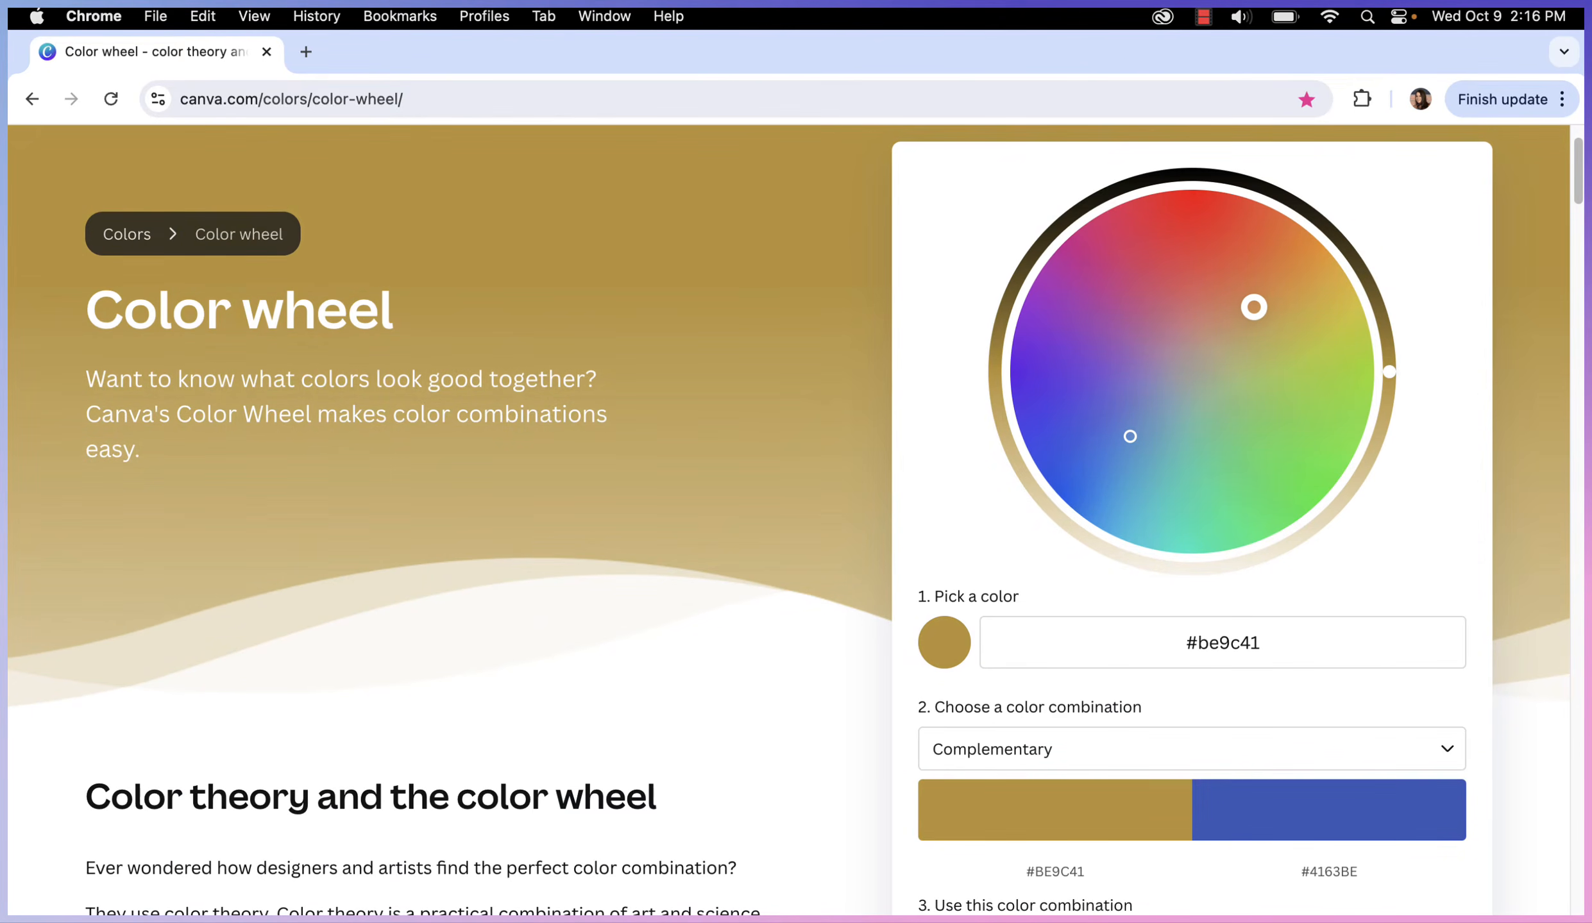
{"action": "left_click_drag", "start_coordinate": [1254, 307], "coordinate": [1306, 237]}
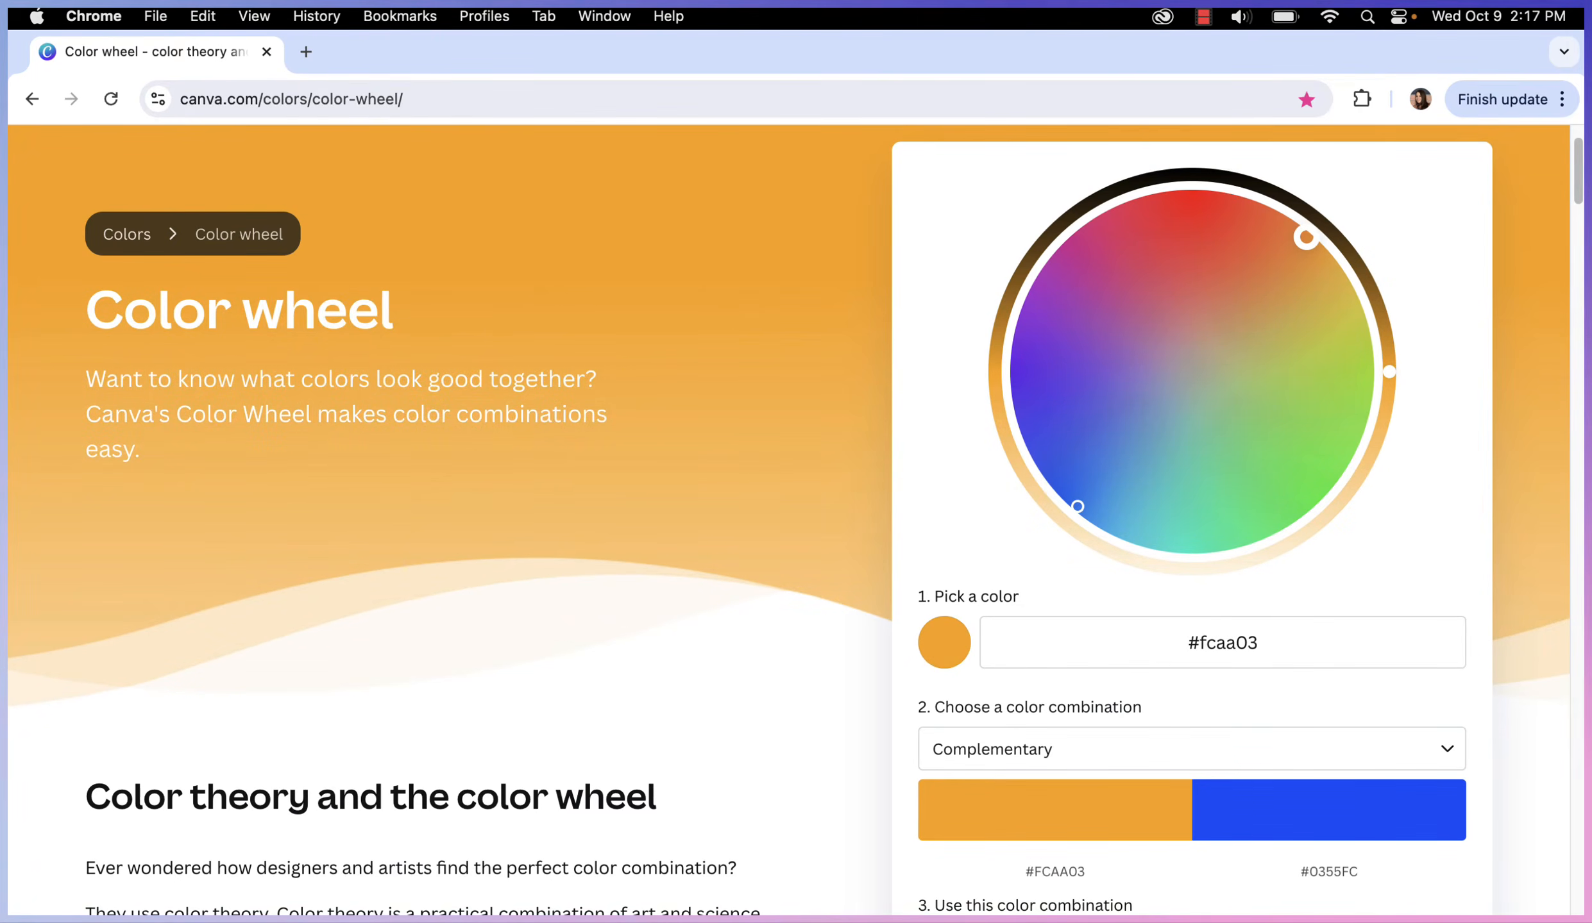
{"action": "left_click_drag", "start_coordinate": [1306, 237], "coordinate": [1298, 231]}
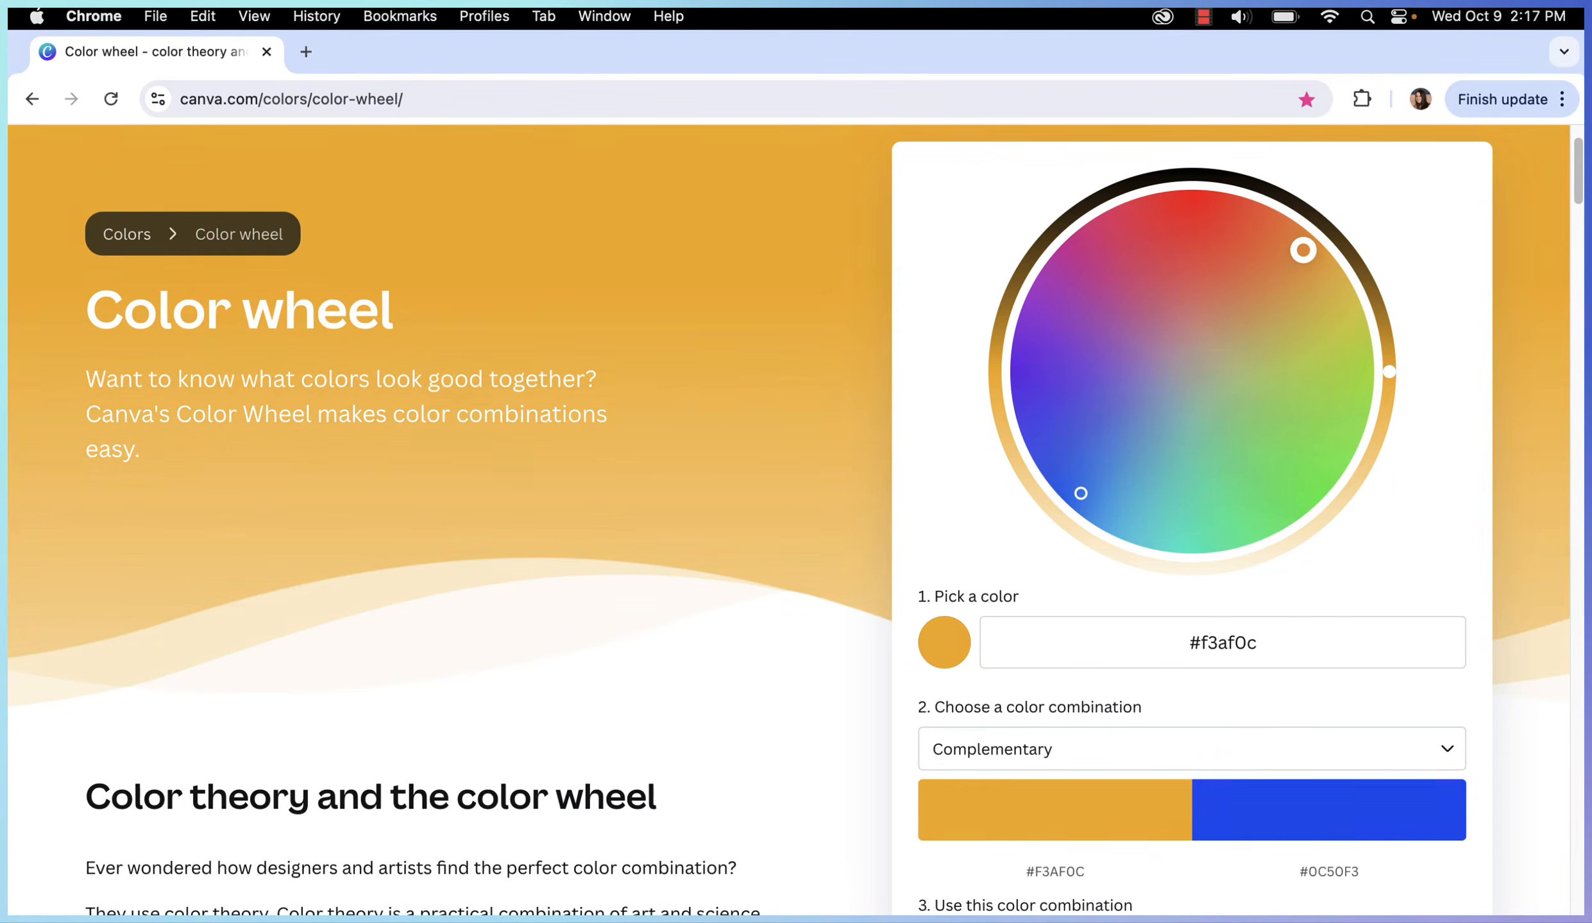
{"action": "left_click_drag", "start_coordinate": [1303, 250], "coordinate": [1311, 254]}
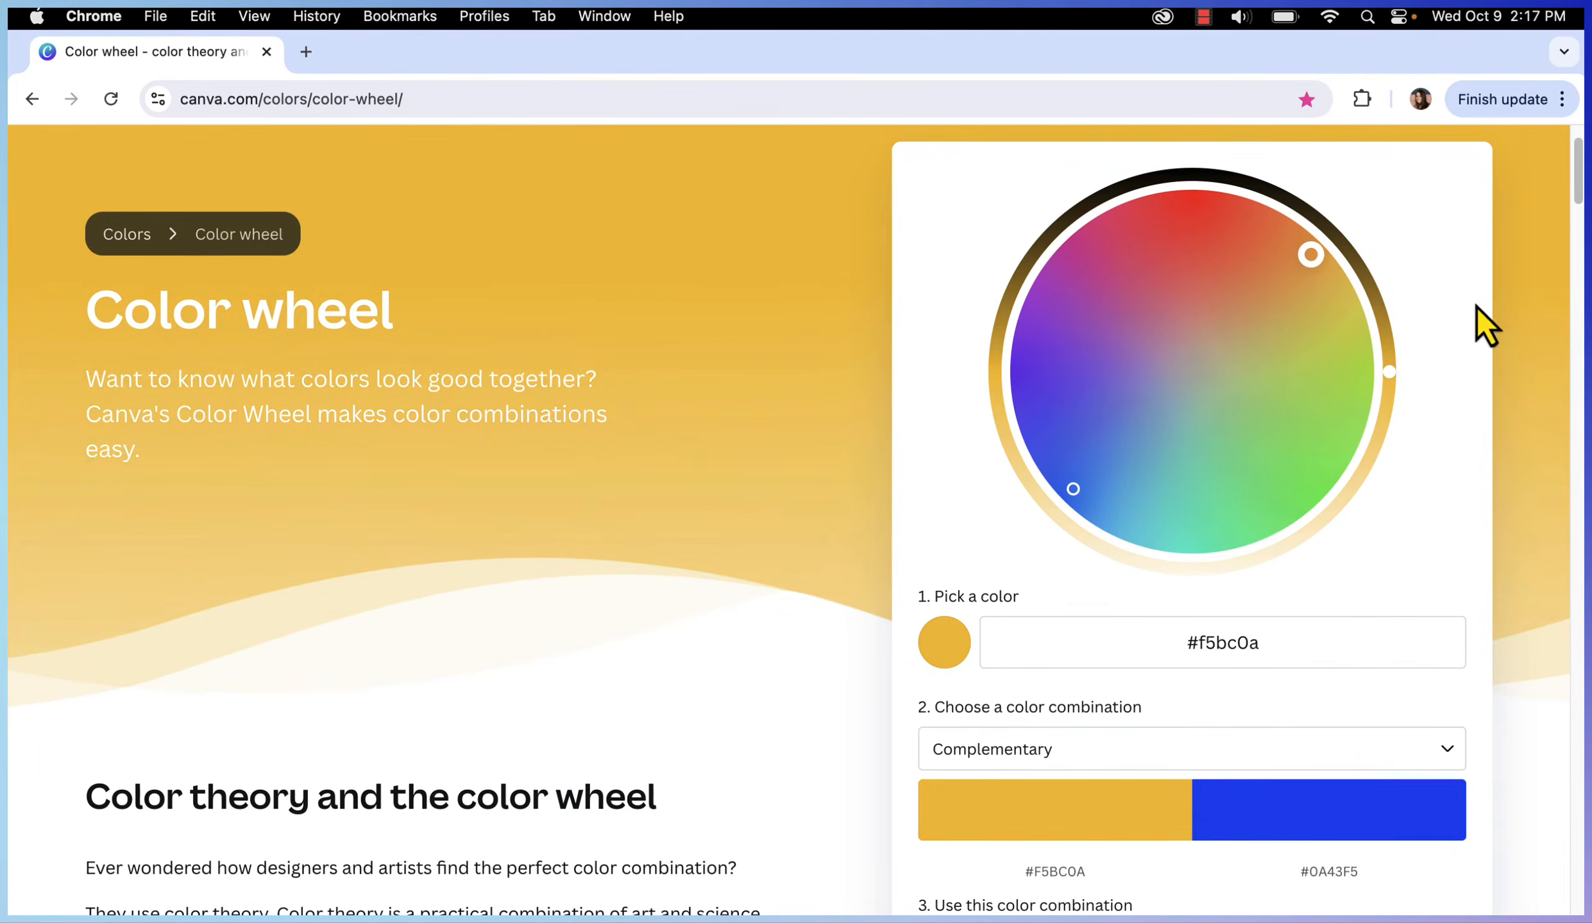
{"action": "scroll", "coordinate": [1478, 497], "scroll_direction": "down", "scroll_amount": 3}
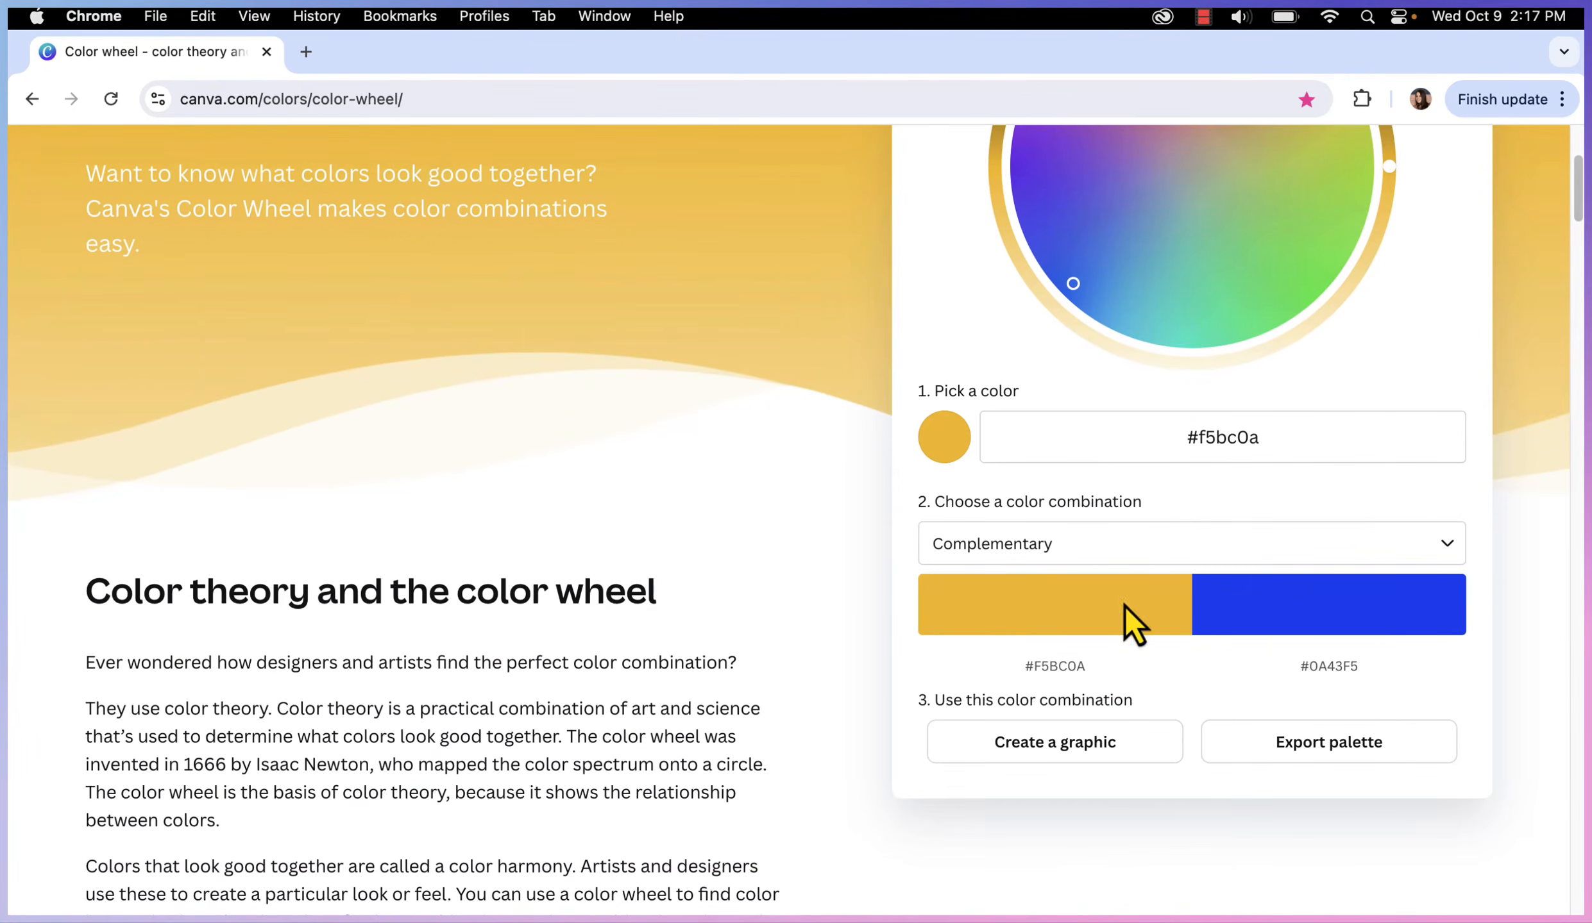
{"action": "left_click", "coordinate": [1141, 547]}
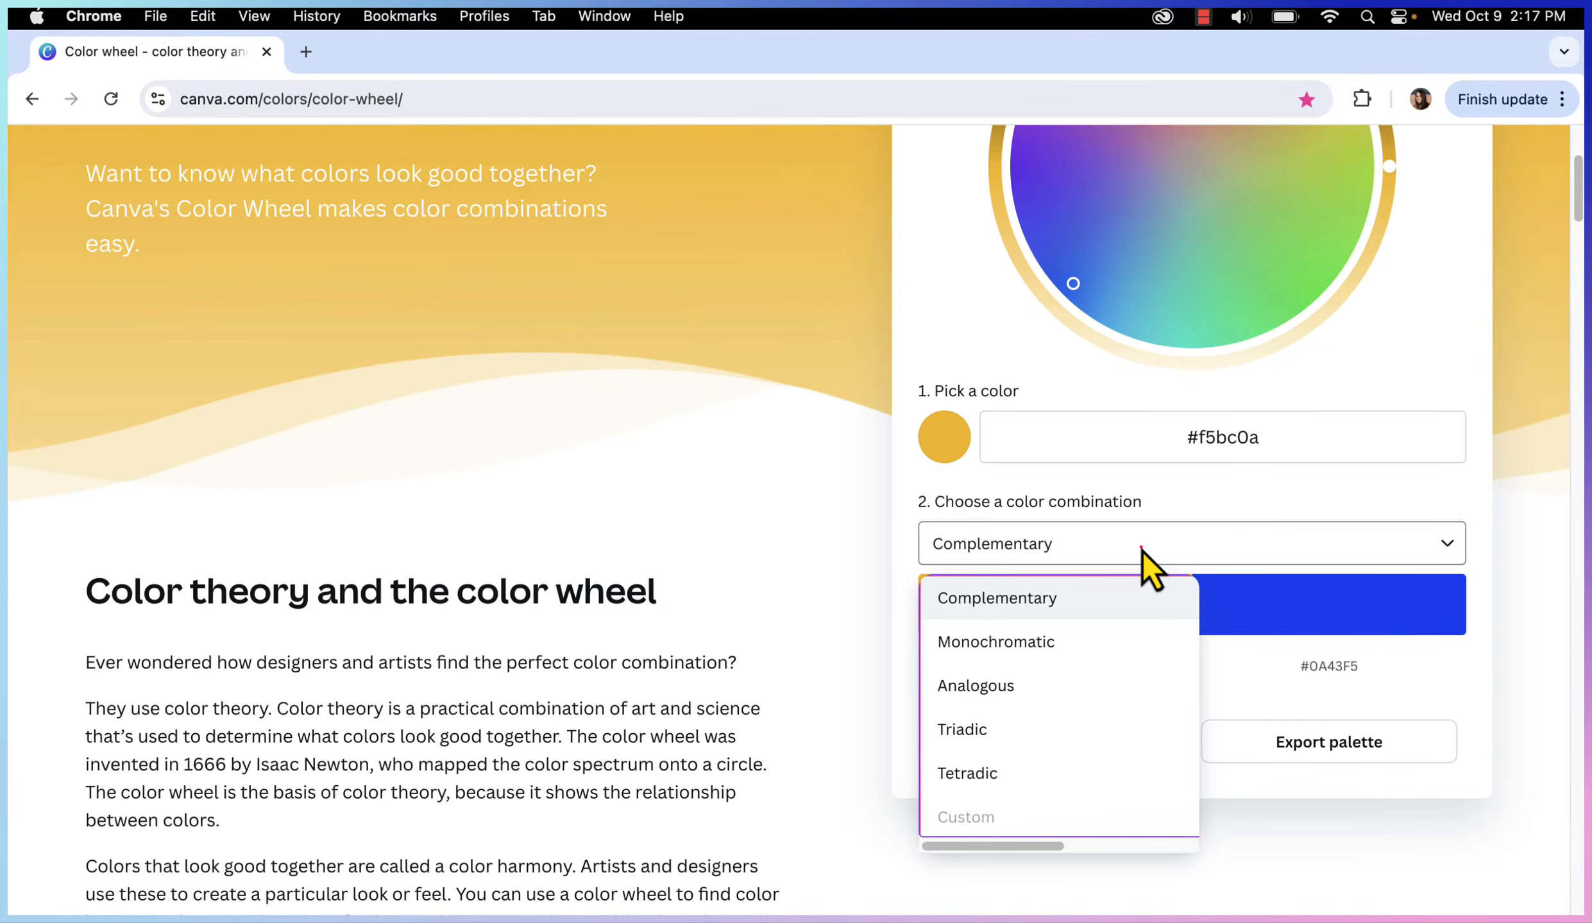
Preview the Monochromatic and Analogous colour combinations for the golden yellow
{"action": "left_click", "coordinate": [1141, 547]}
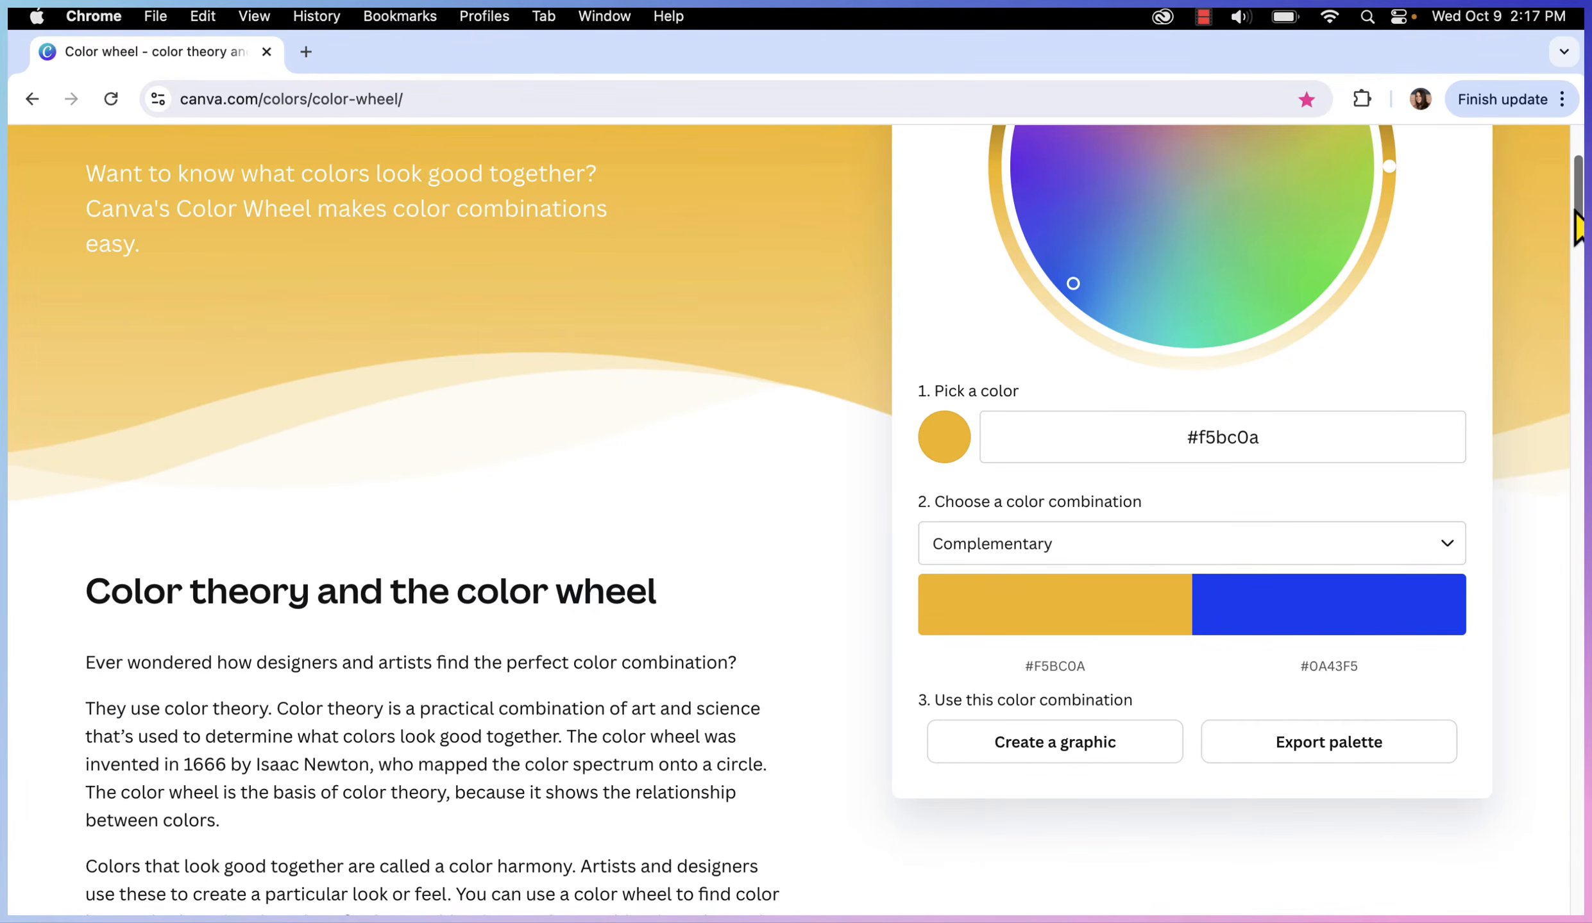
{"action": "left_click_drag", "start_coordinate": [1578, 220], "coordinate": [1577, 202]}
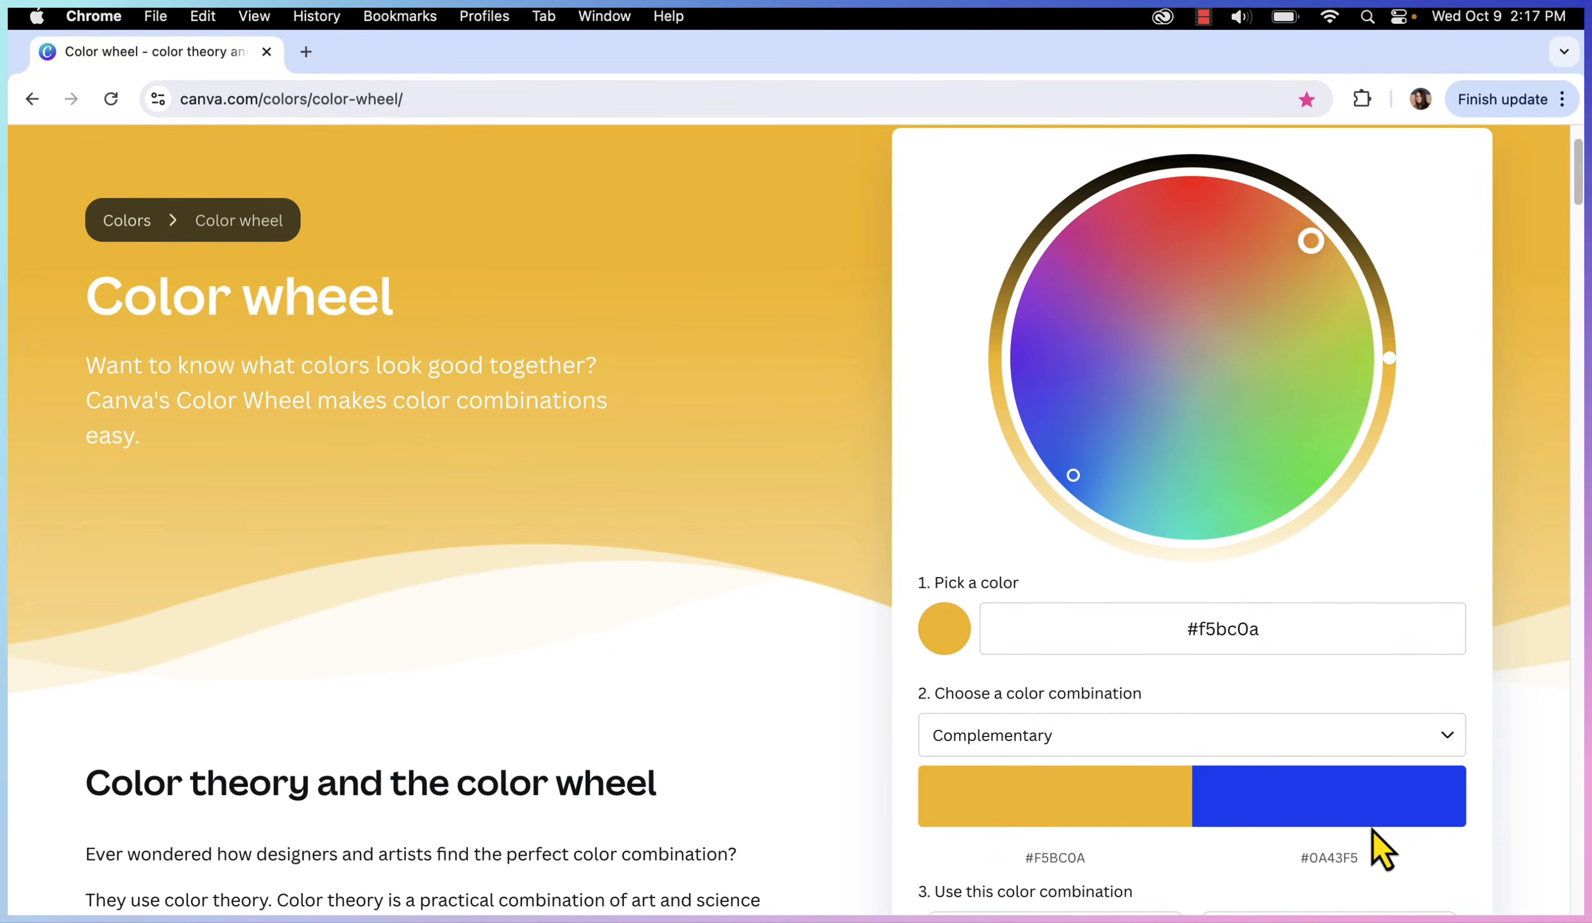
{"action": "scroll", "coordinate": [1127, 690], "scroll_direction": "down", "scroll_amount": 1}
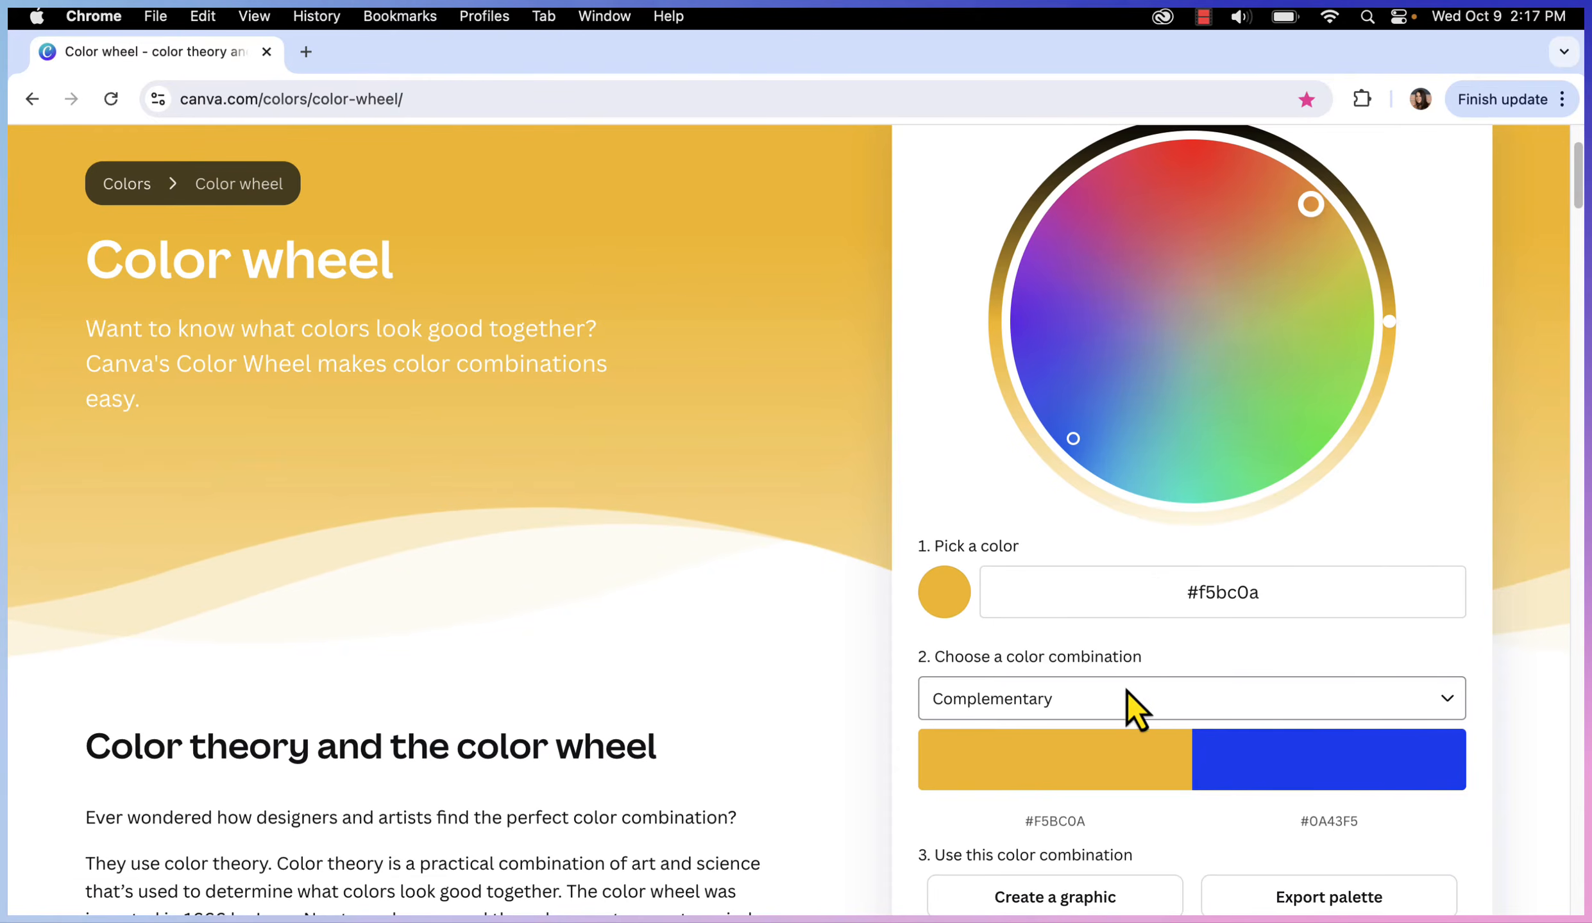
{"action": "left_click", "coordinate": [1101, 694]}
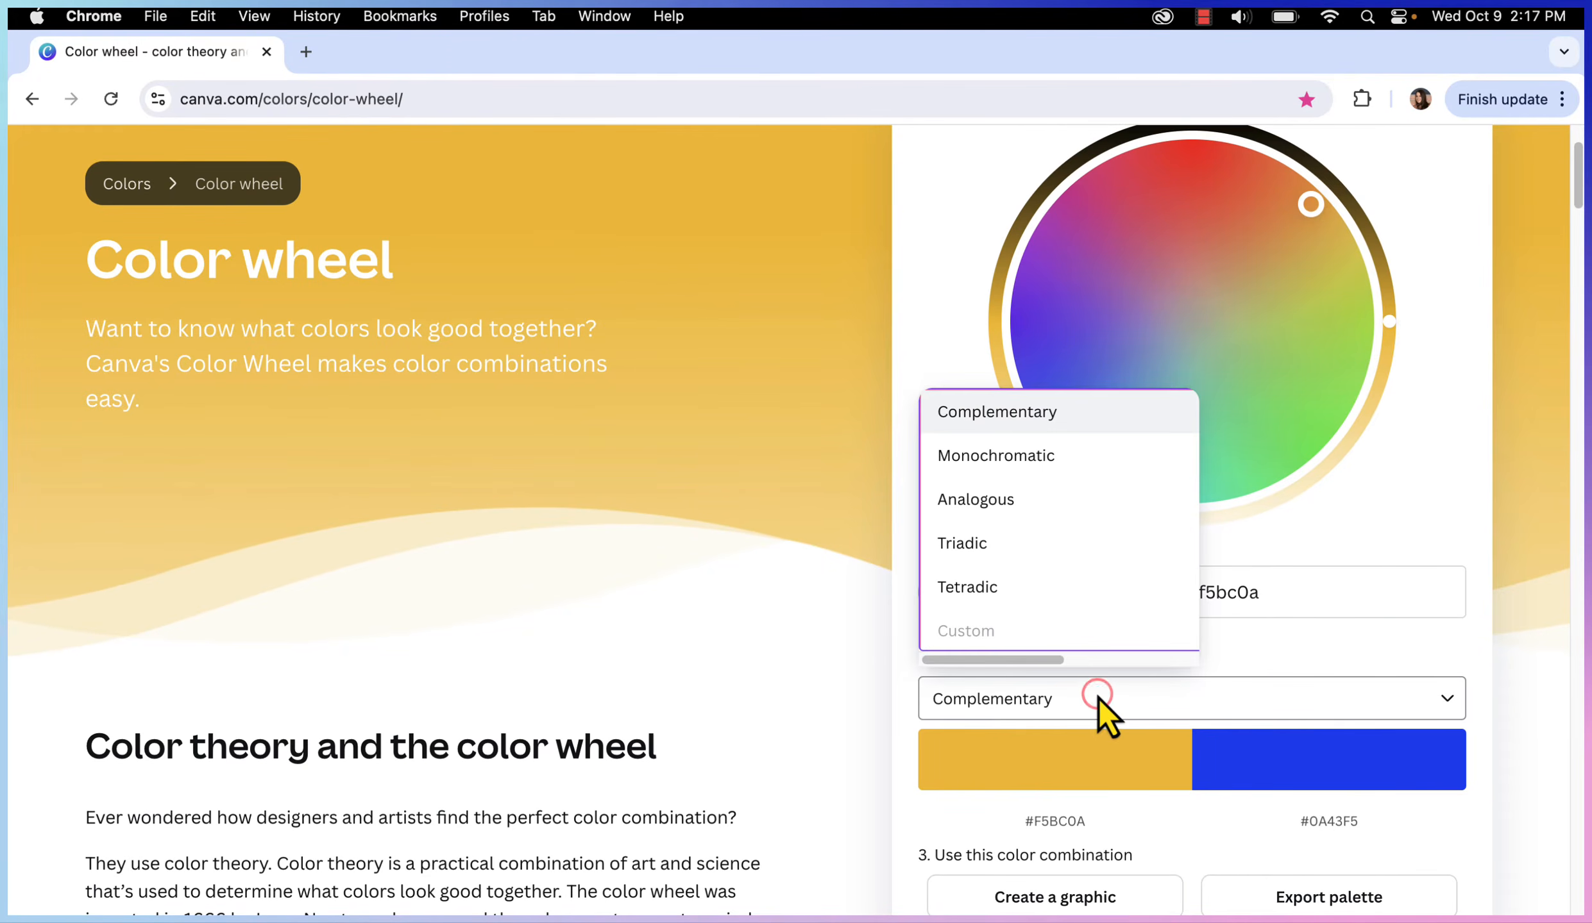
{"action": "left_click", "coordinate": [1048, 464]}
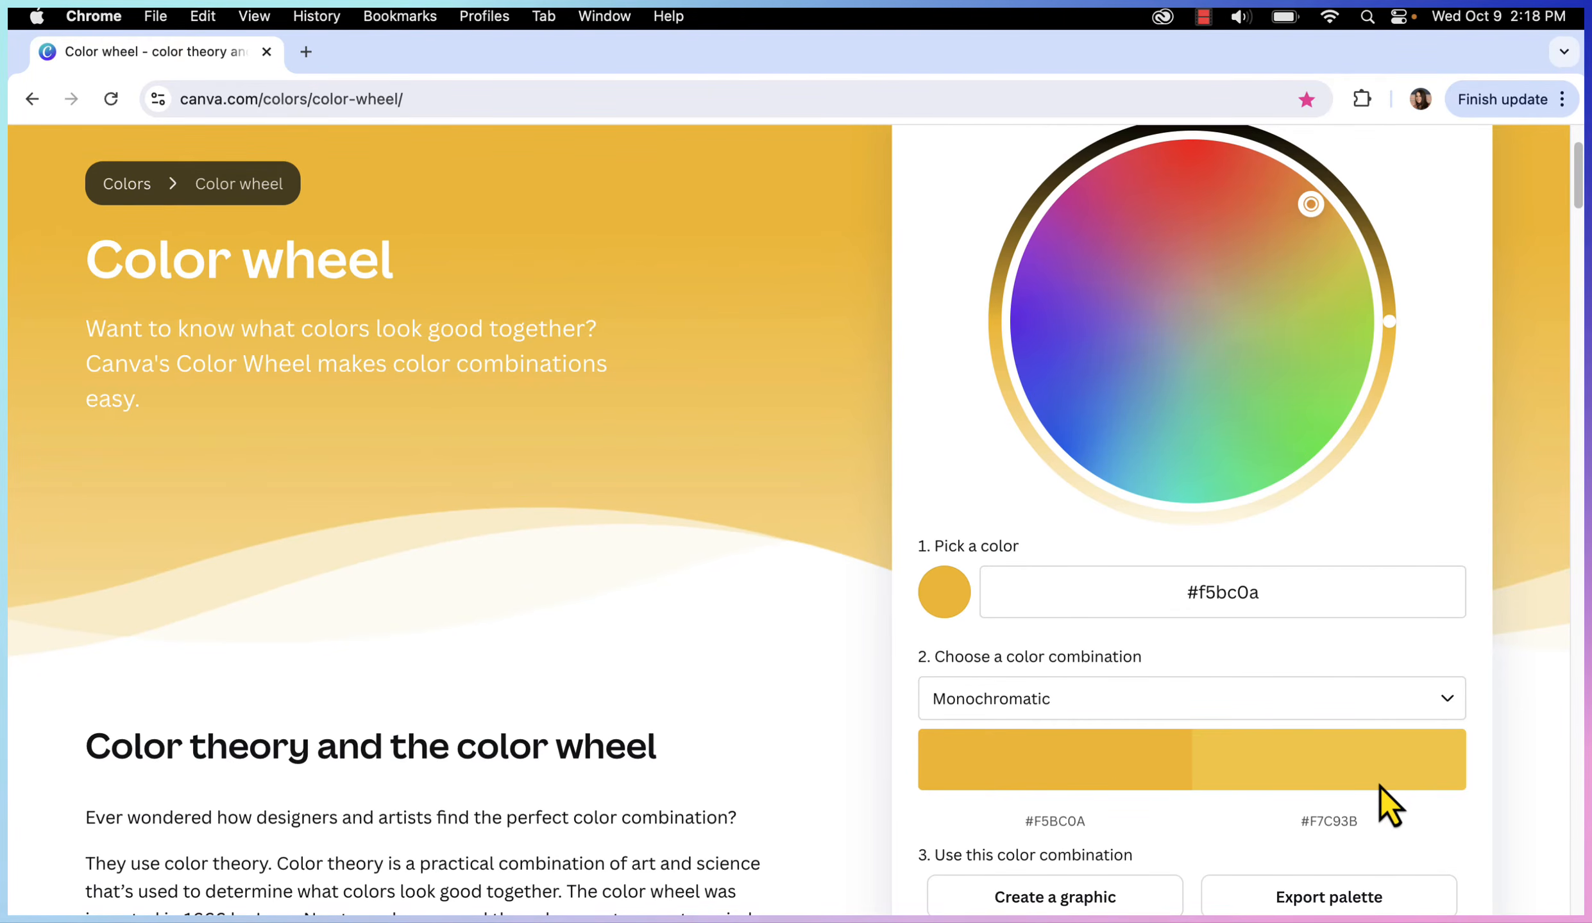
{"action": "left_click", "coordinate": [1091, 699]}
{"action": "left_click", "coordinate": [1024, 507]}
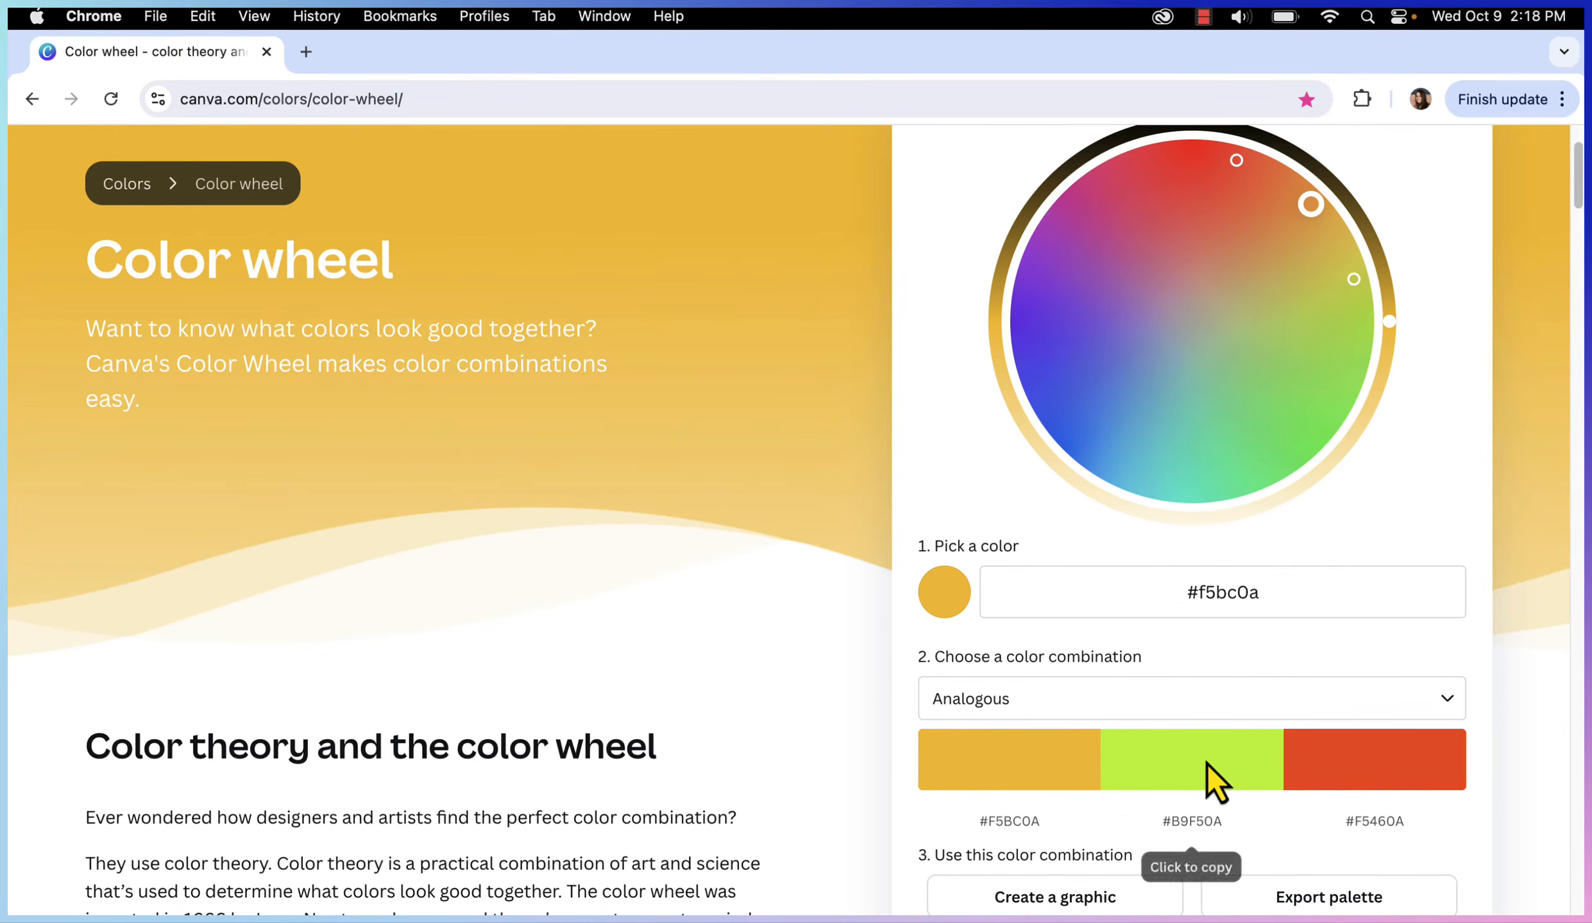
Try Triadic and Tetradic, then settle on Analogous (#F5BC0A, #B9F50A, #F5460A)
{"action": "left_click", "coordinate": [1100, 699]}
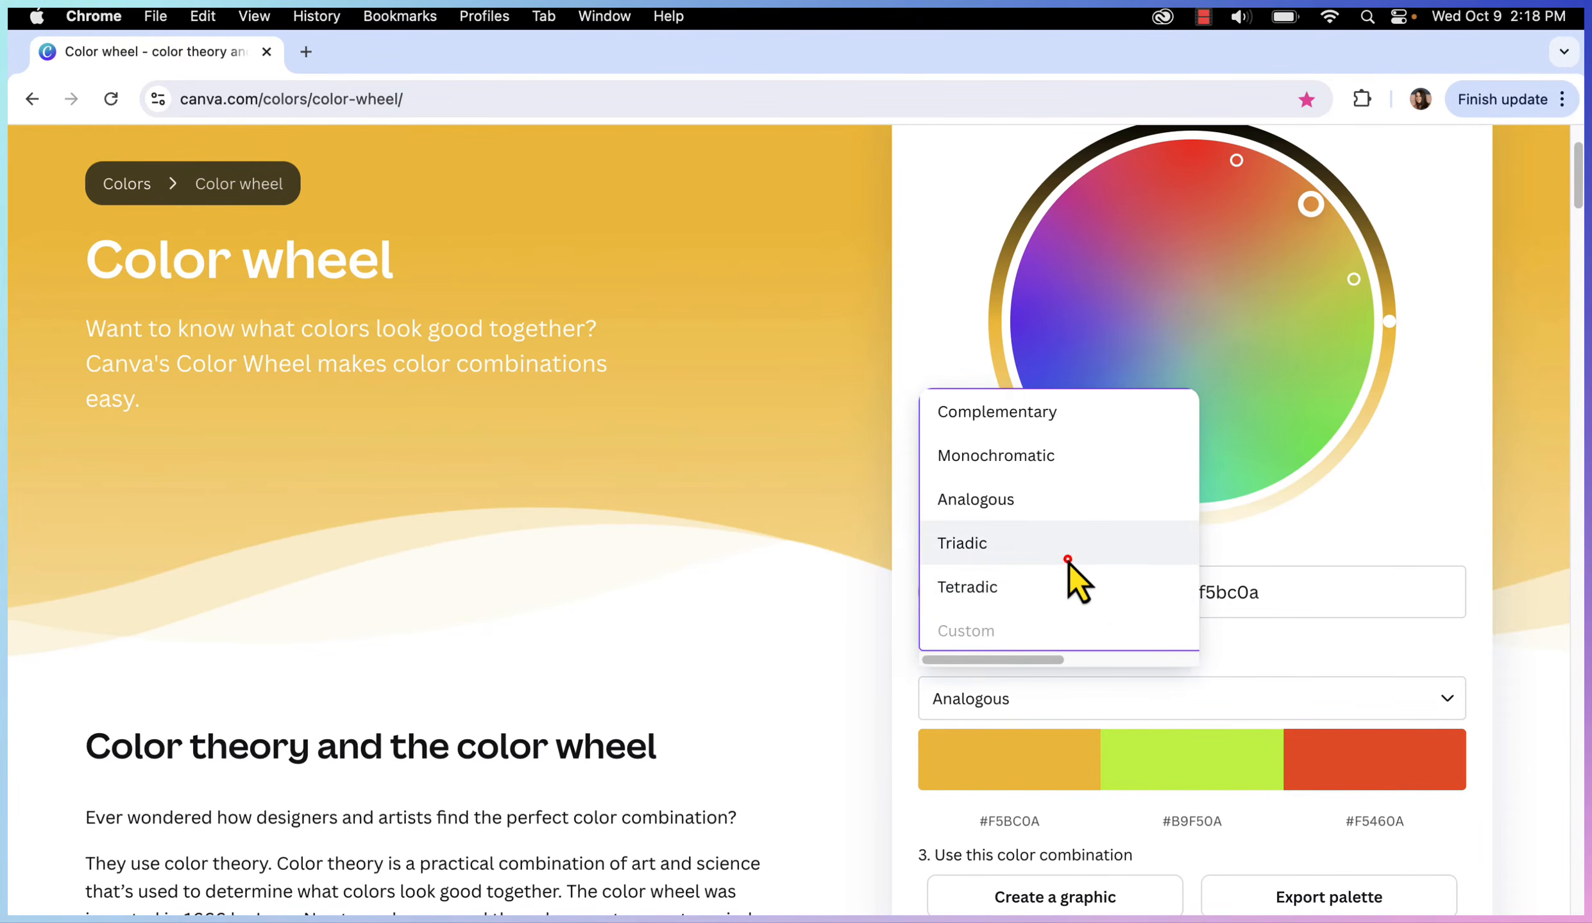
{"action": "left_click", "coordinate": [1068, 559]}
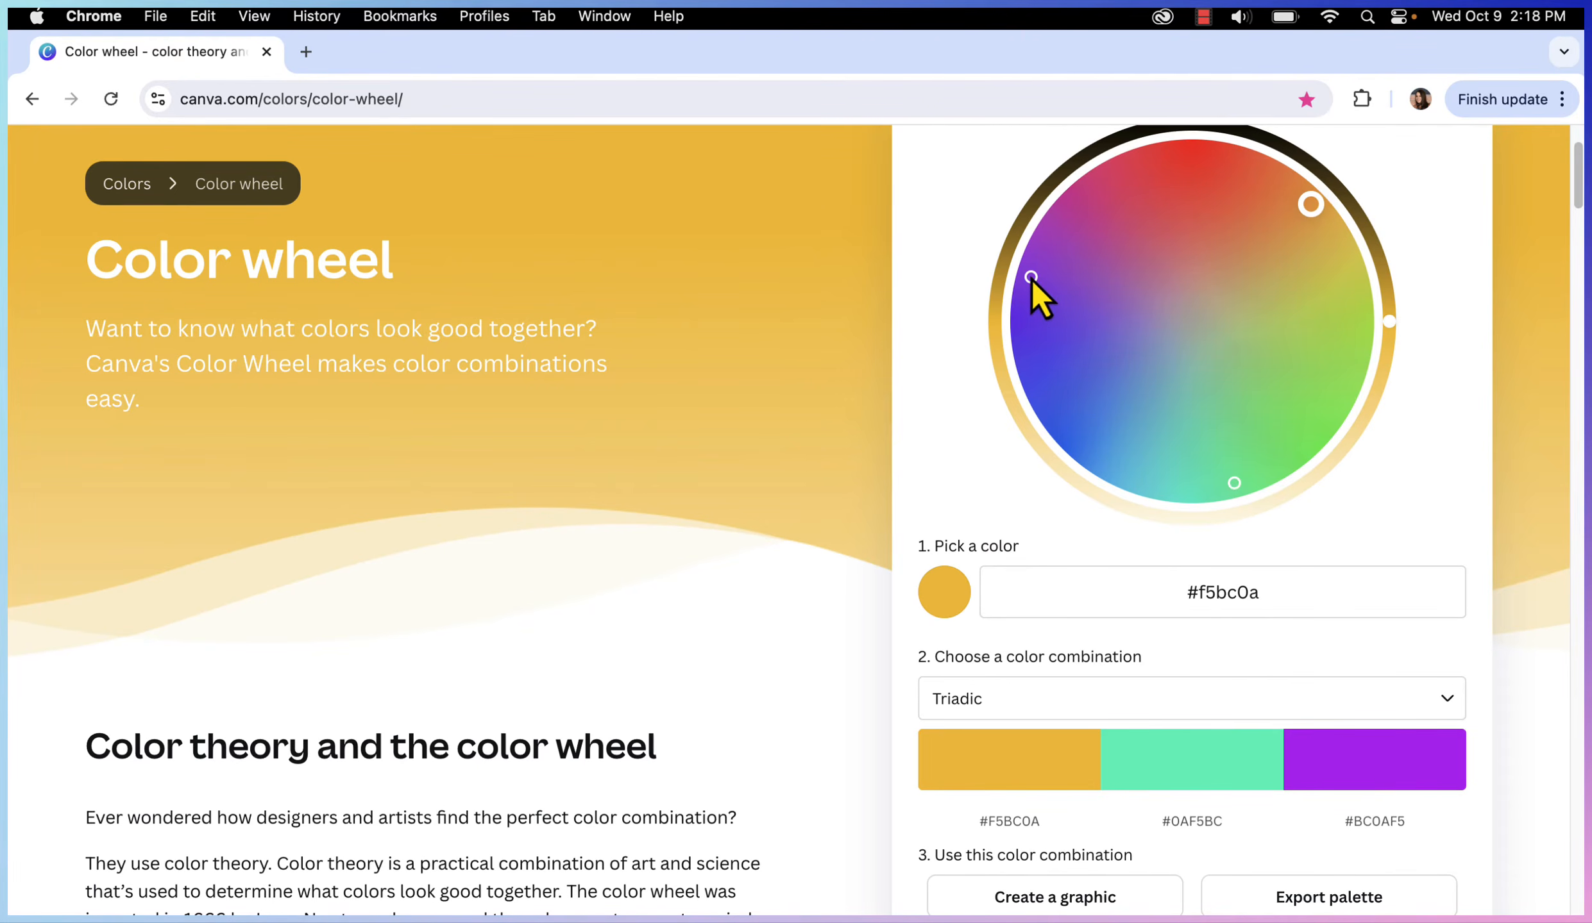
{"action": "left_click", "coordinate": [1219, 706]}
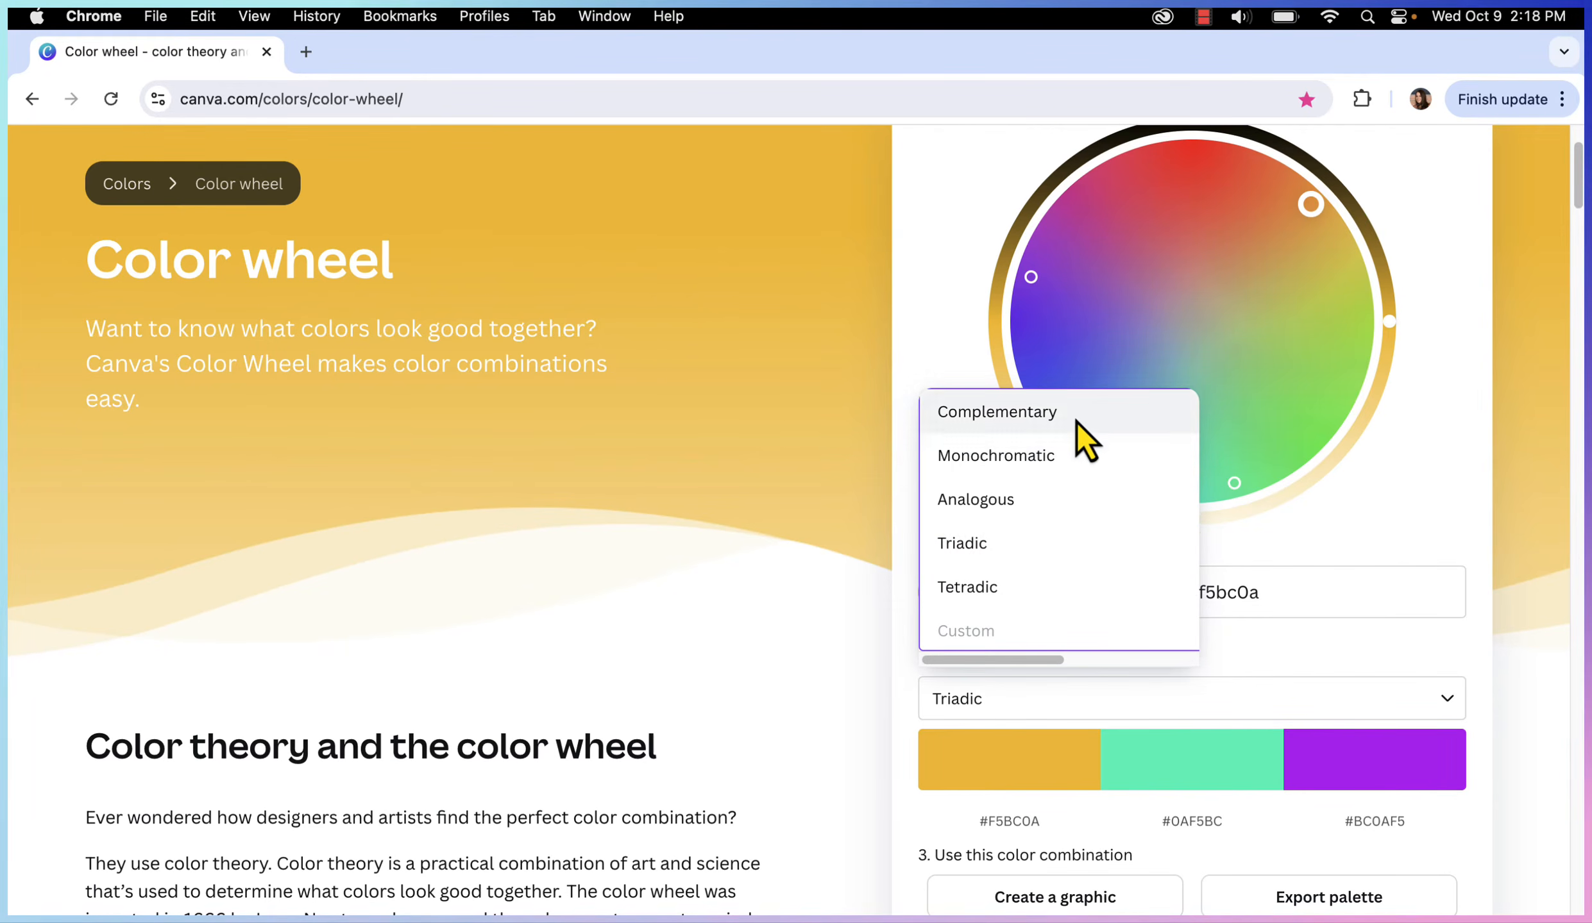
{"action": "left_click", "coordinate": [1065, 571]}
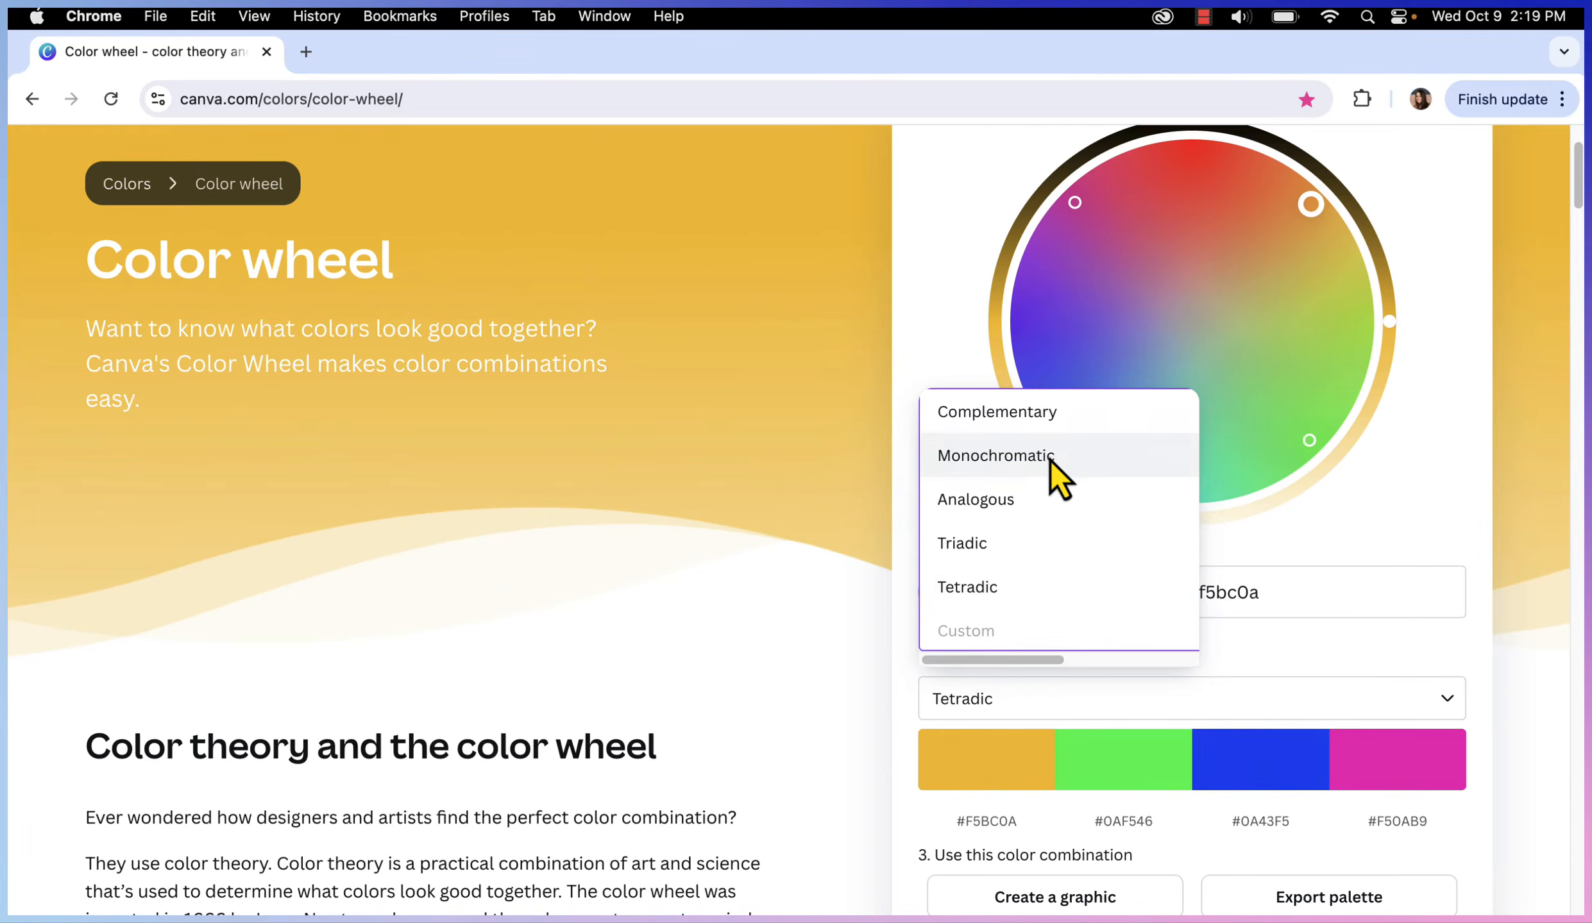
{"action": "left_click", "coordinate": [1036, 505]}
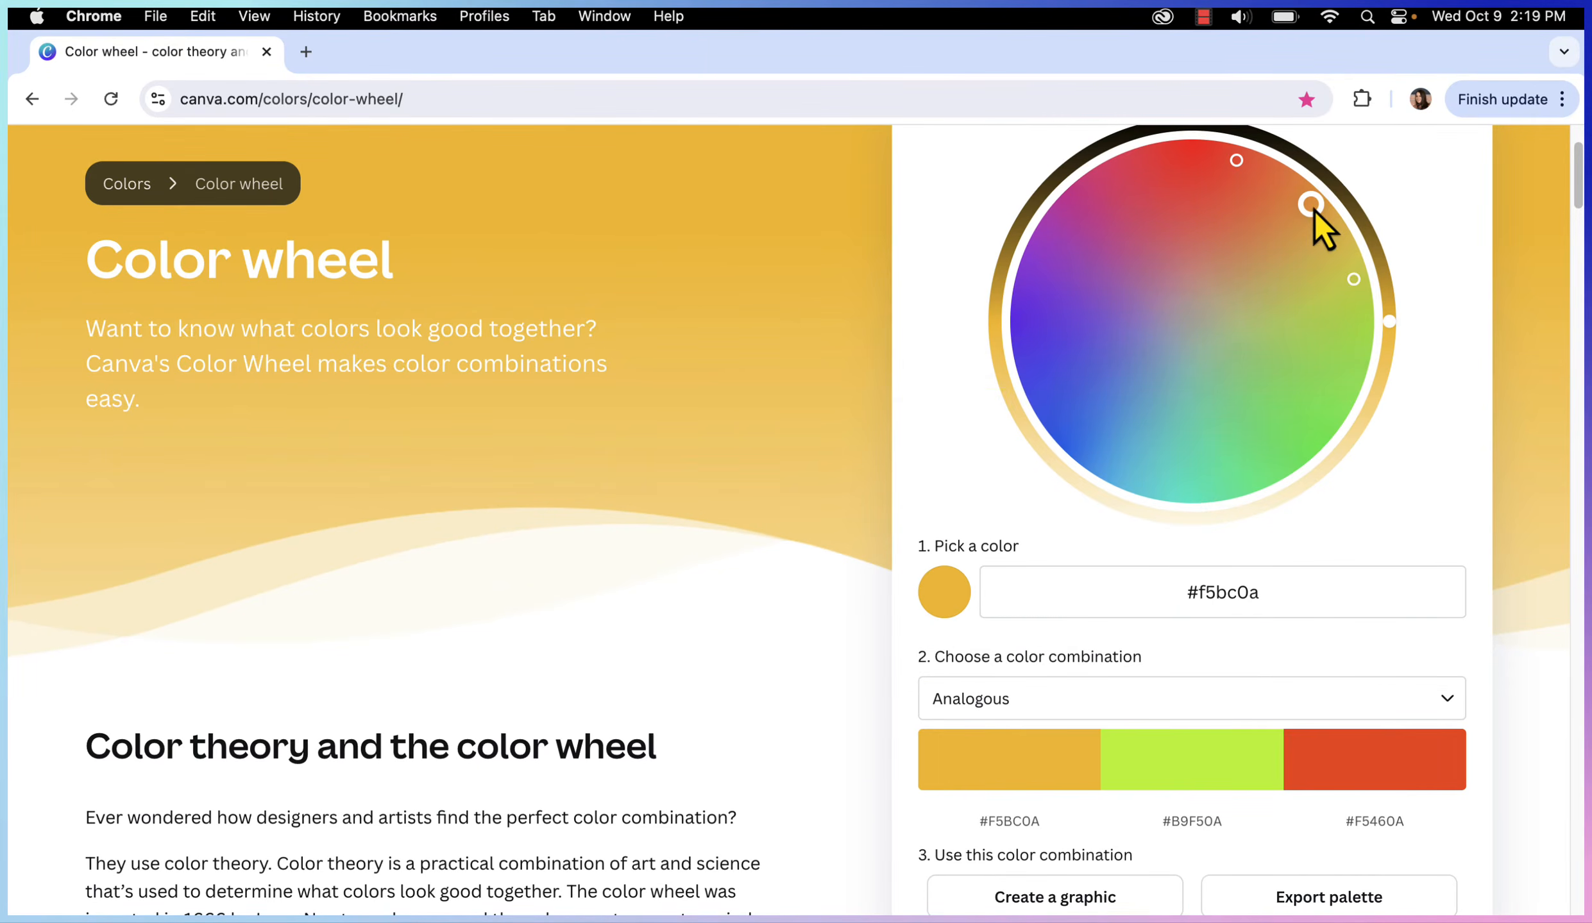
Set the wheel's base colour to #e3eb14, copy #E3EB14, and window the browser
{"action": "left_click_drag", "start_coordinate": [1319, 216], "coordinate": [1327, 253]}
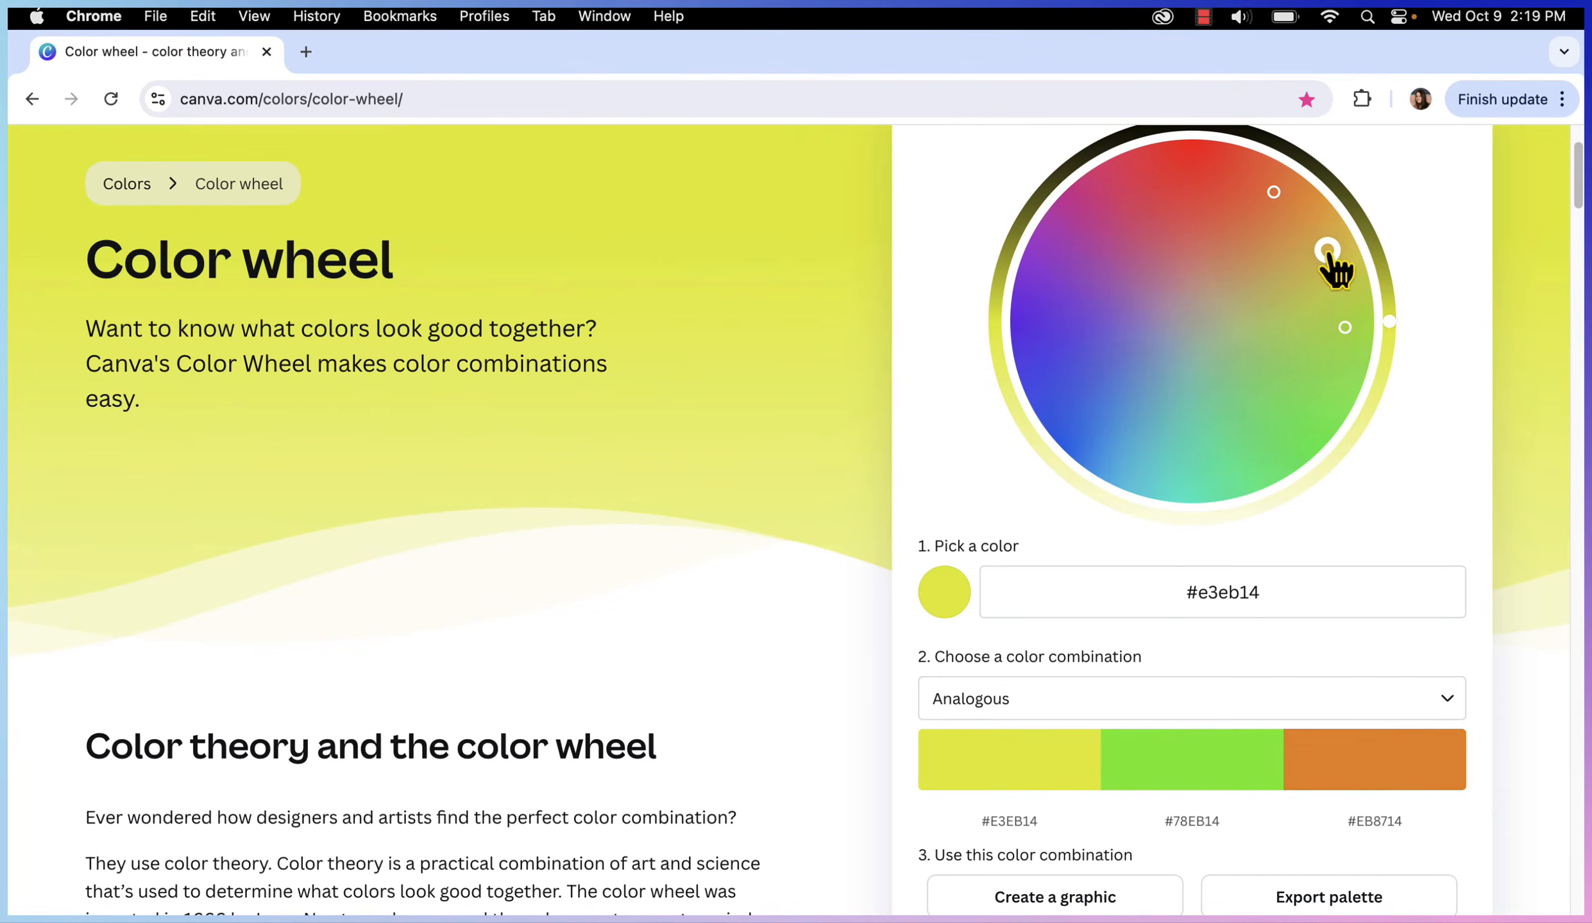
{"action": "scroll", "coordinate": [1471, 488], "scroll_direction": "up", "scroll_amount": 3}
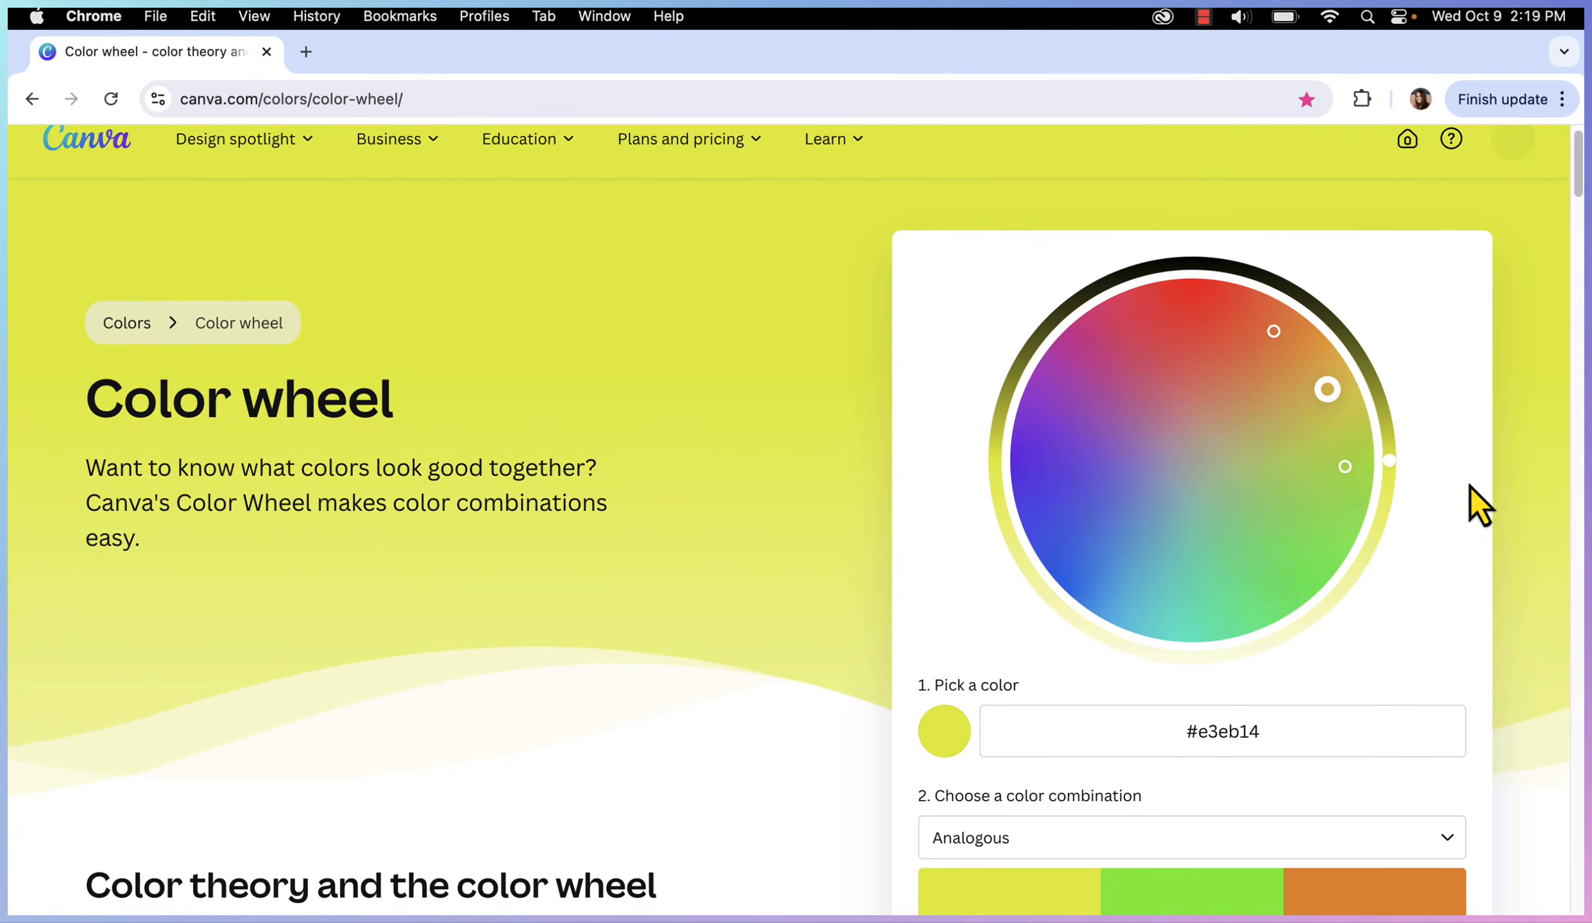
{"action": "scroll", "coordinate": [1471, 495], "scroll_direction": "down", "scroll_amount": 8}
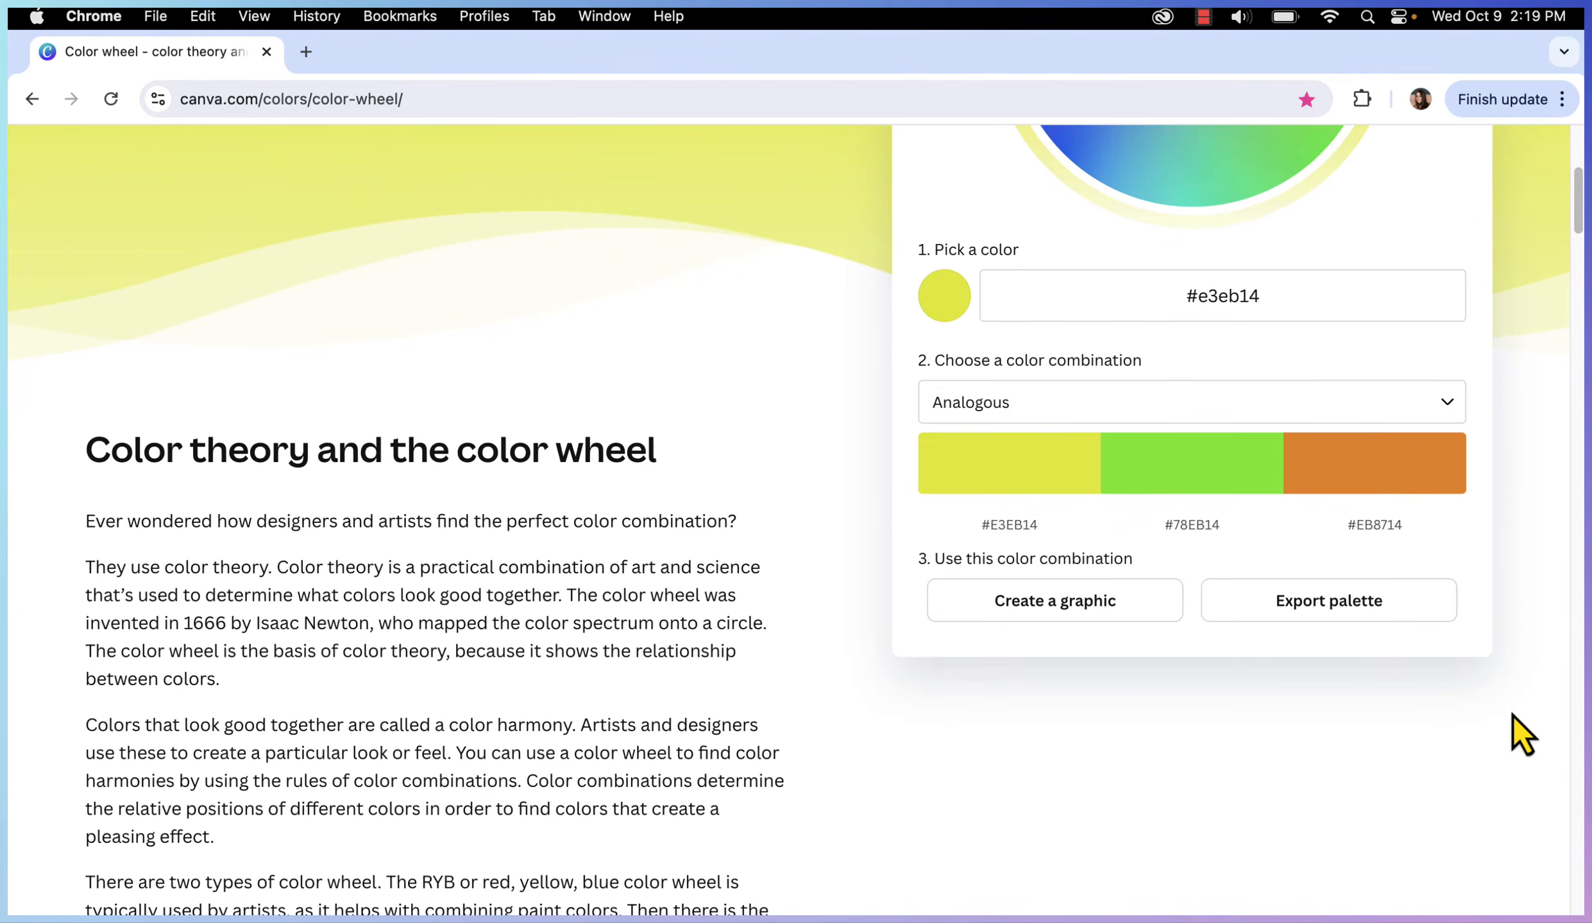
{"action": "left_click", "coordinate": [1010, 526]}
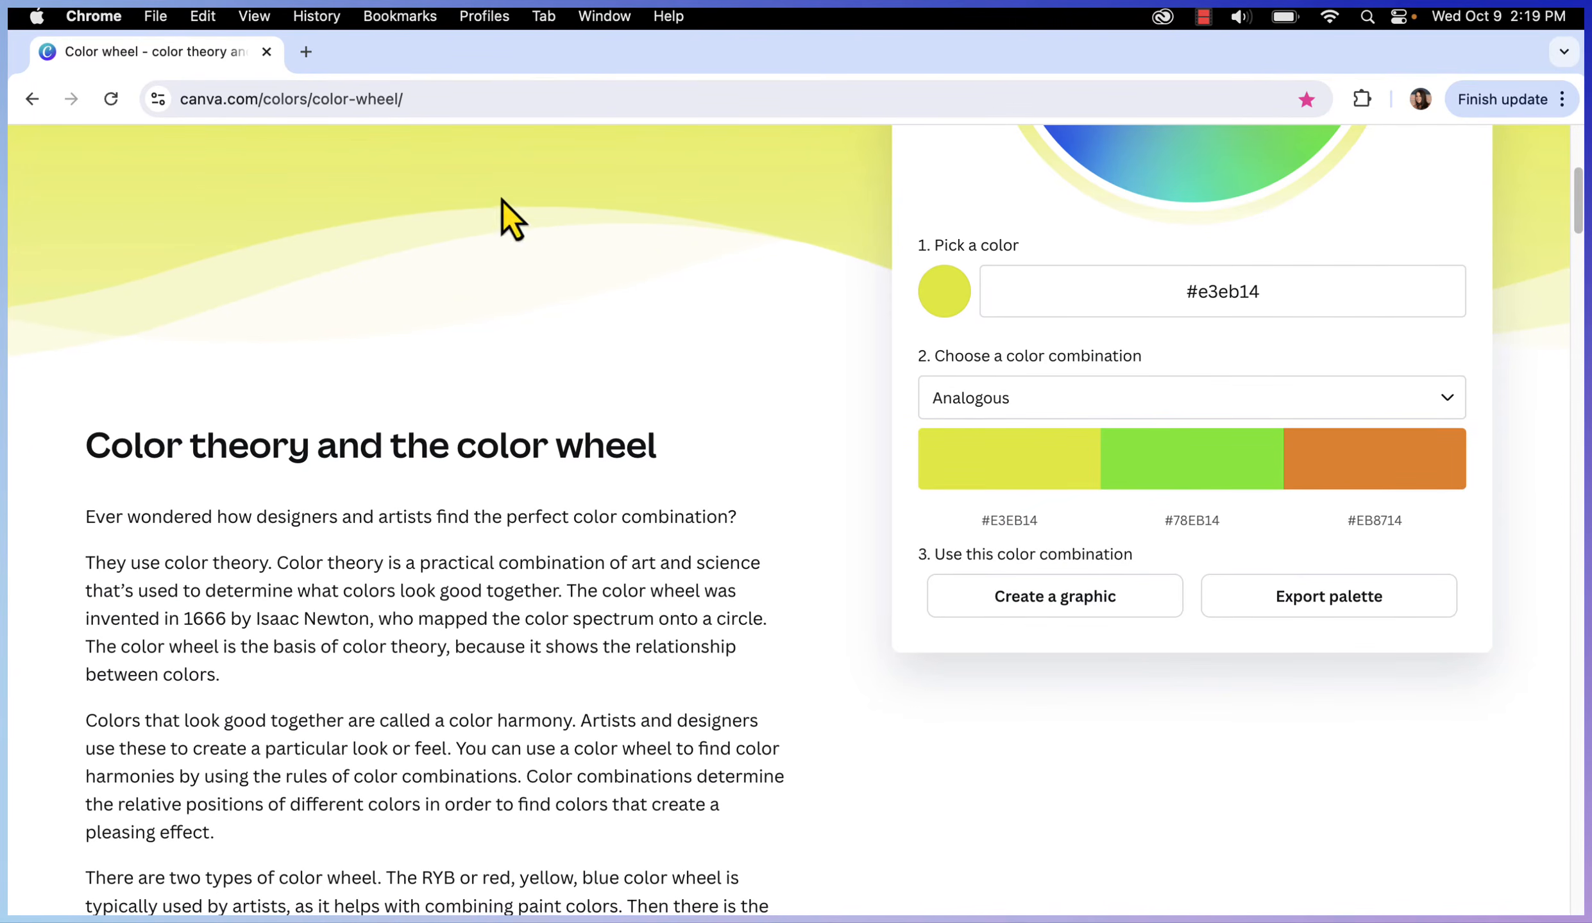
{"action": "left_click", "coordinate": [80, 45]}
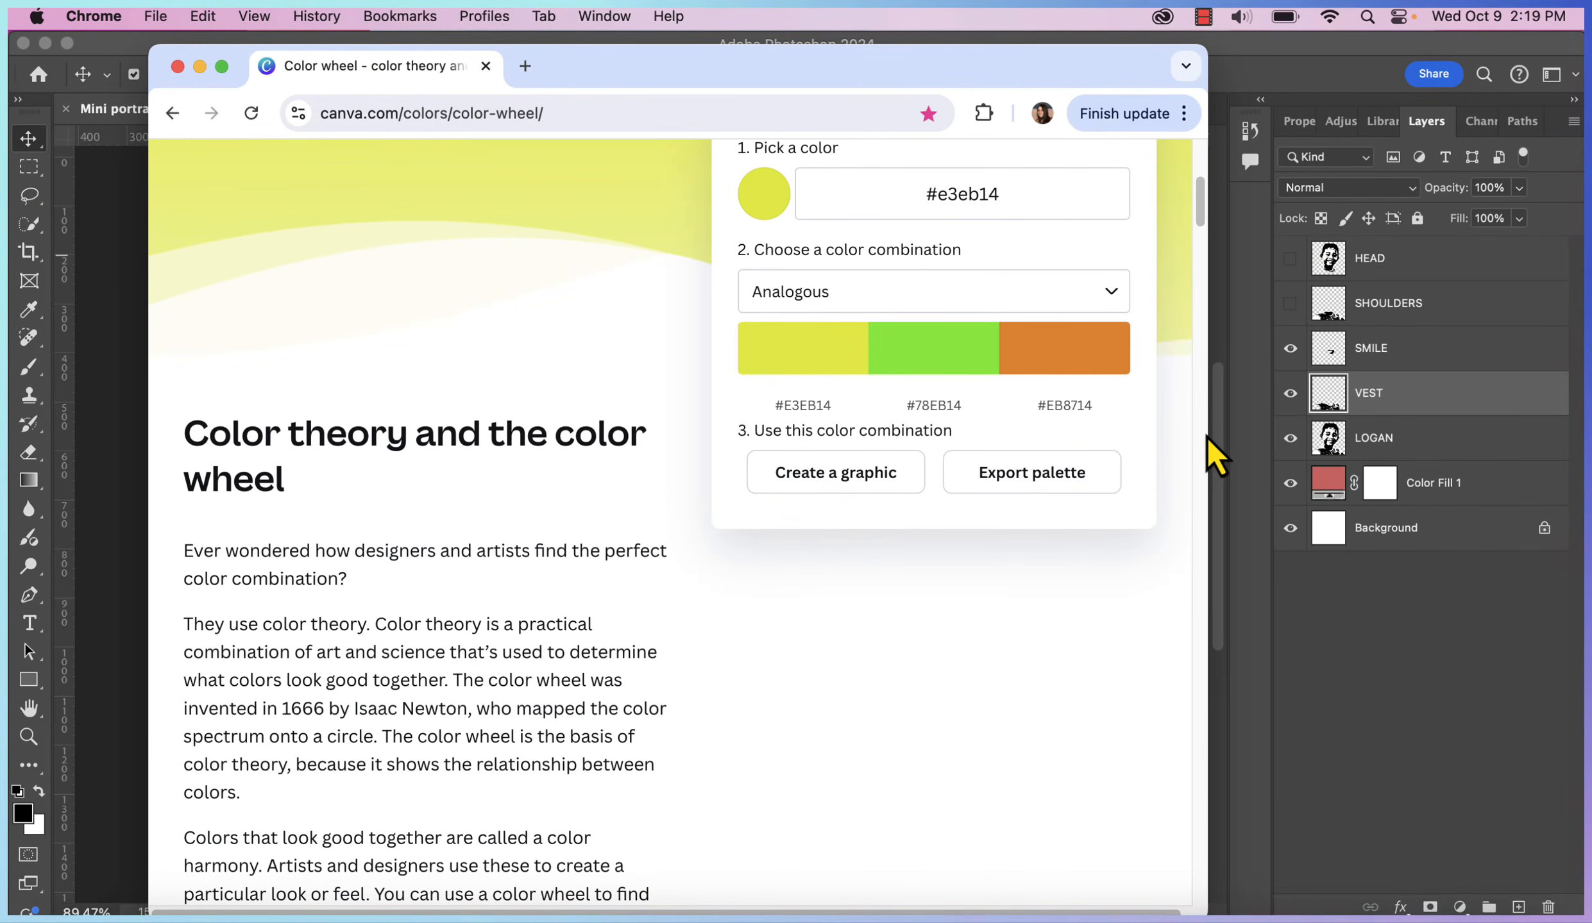
Add a Solid Color fill layer above HEAD using the pasted hex E3EB14
{"action": "left_click", "coordinate": [1340, 427]}
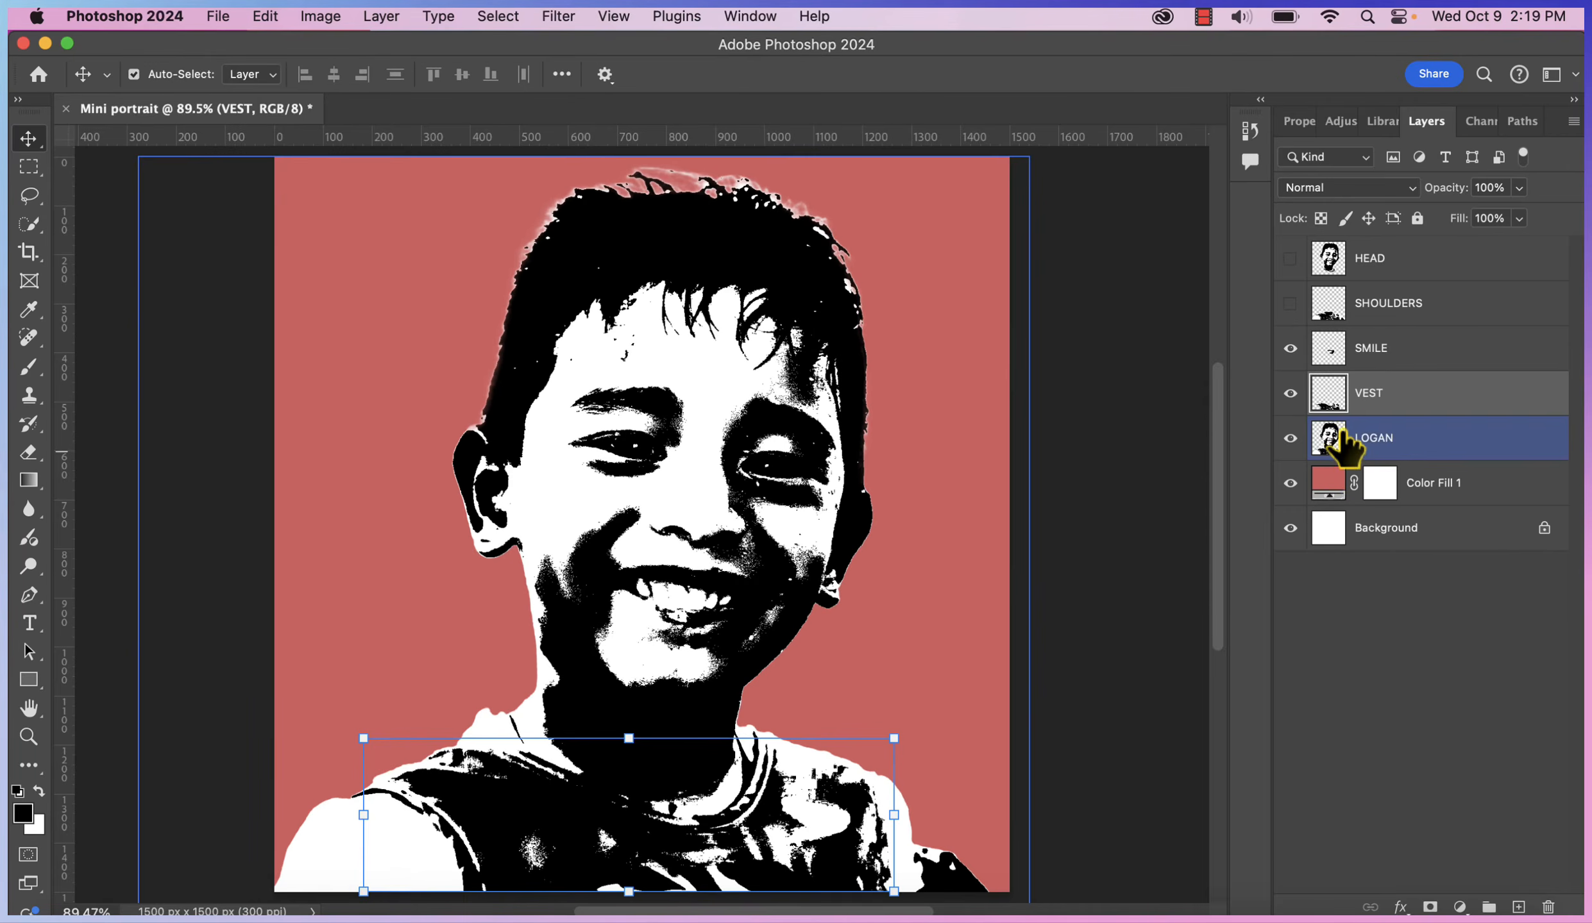
{"action": "left_click", "coordinate": [1365, 260]}
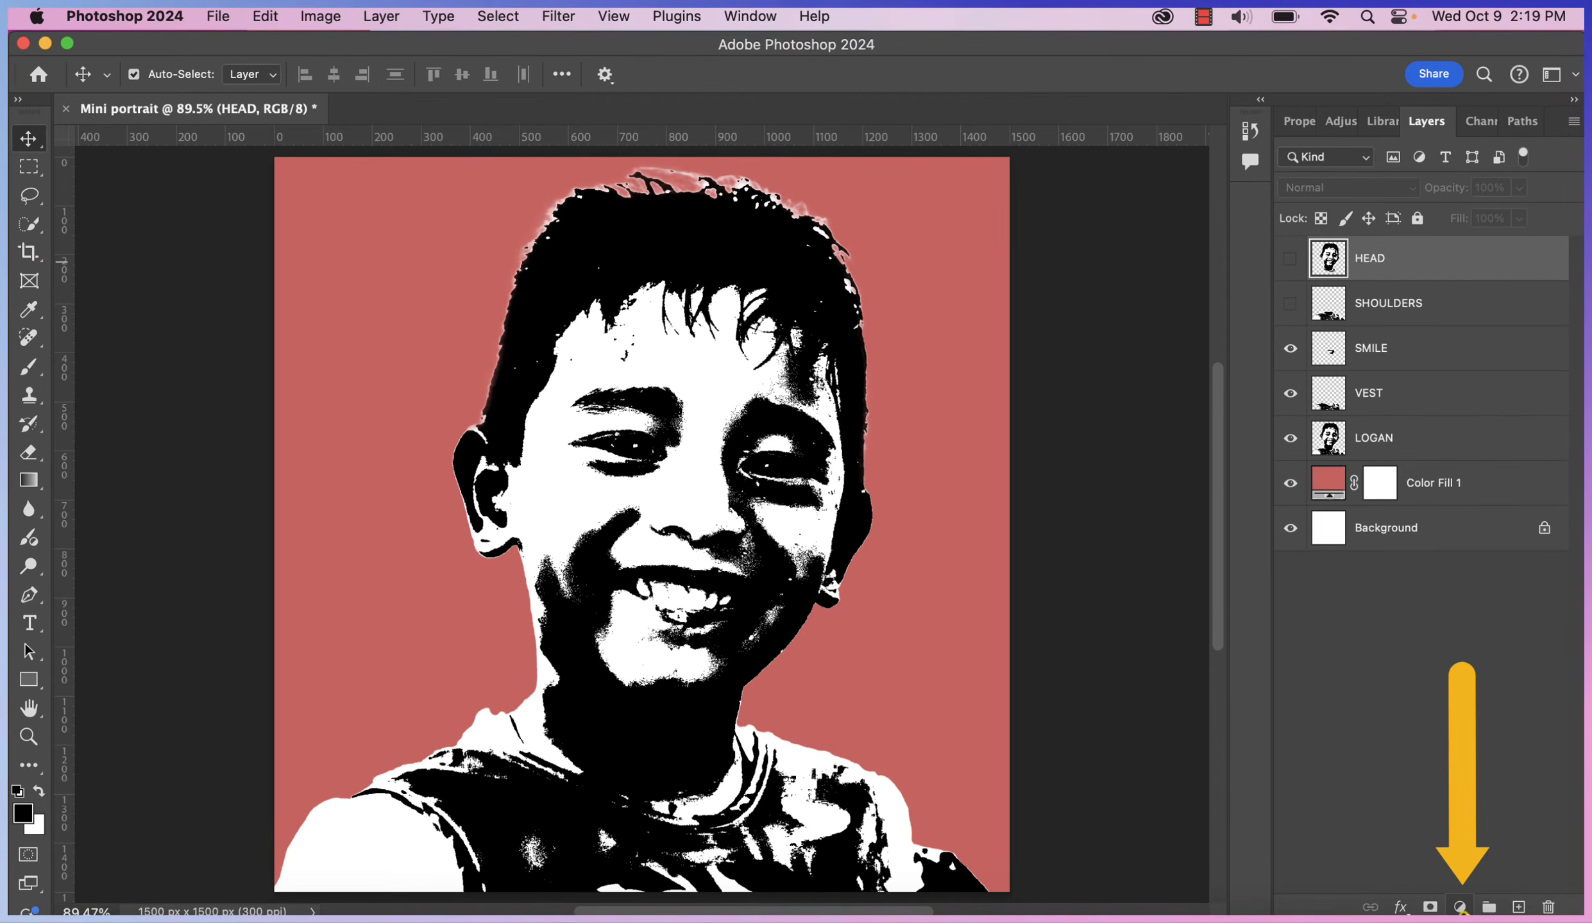
{"action": "left_click", "coordinate": [1460, 908]}
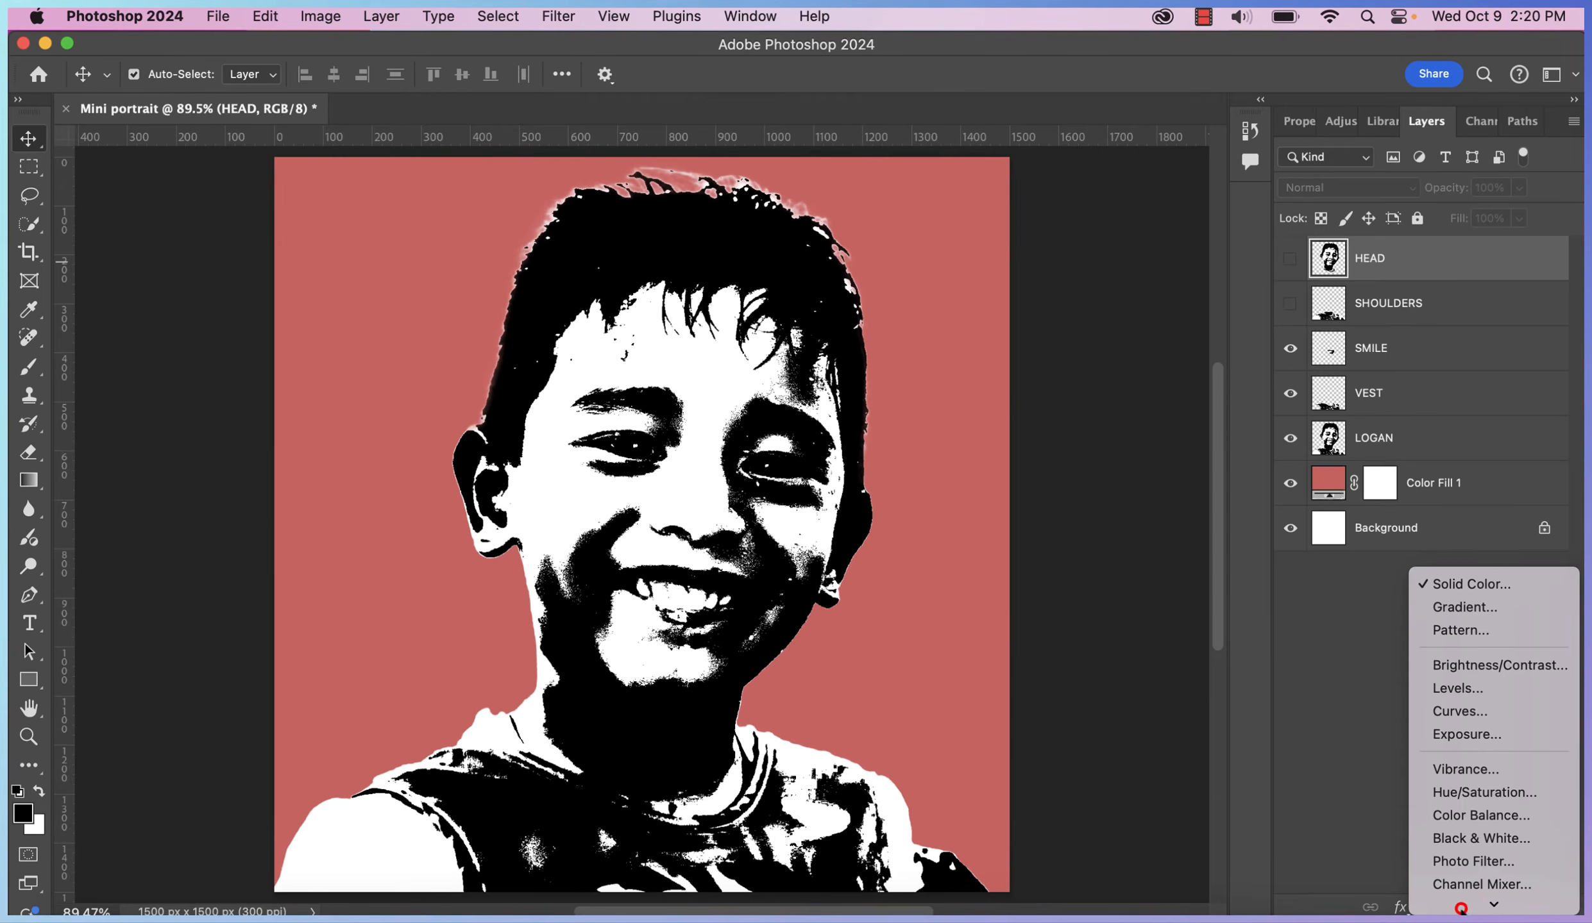
{"action": "left_click", "coordinate": [1479, 583]}
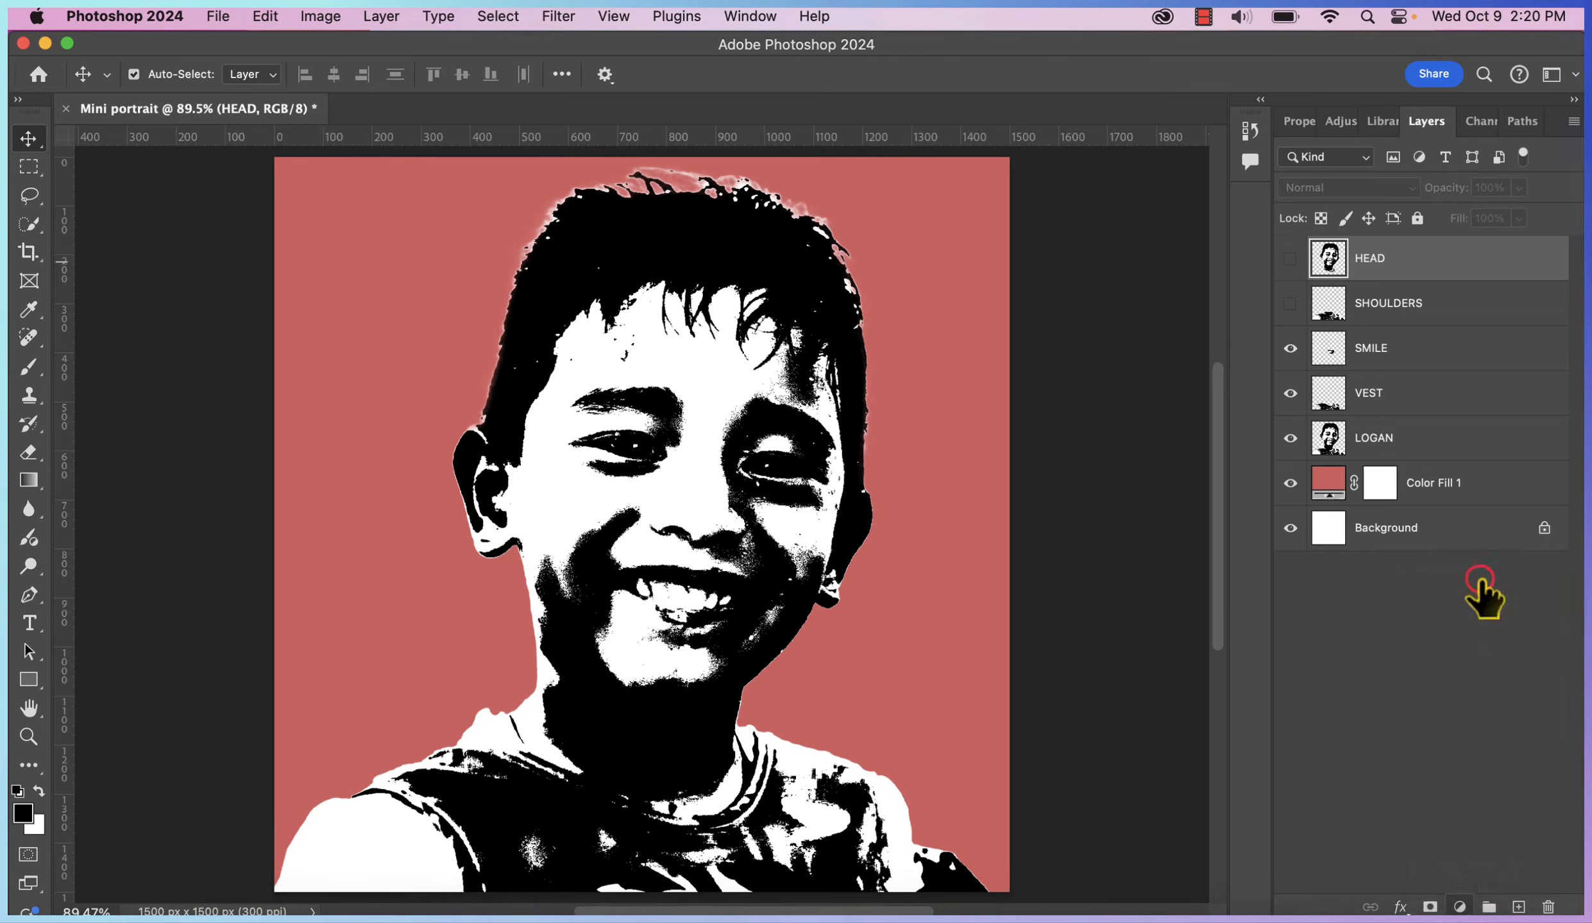
{"action": "left_click_drag", "start_coordinate": [1257, 358], "coordinate": [1187, 342]}
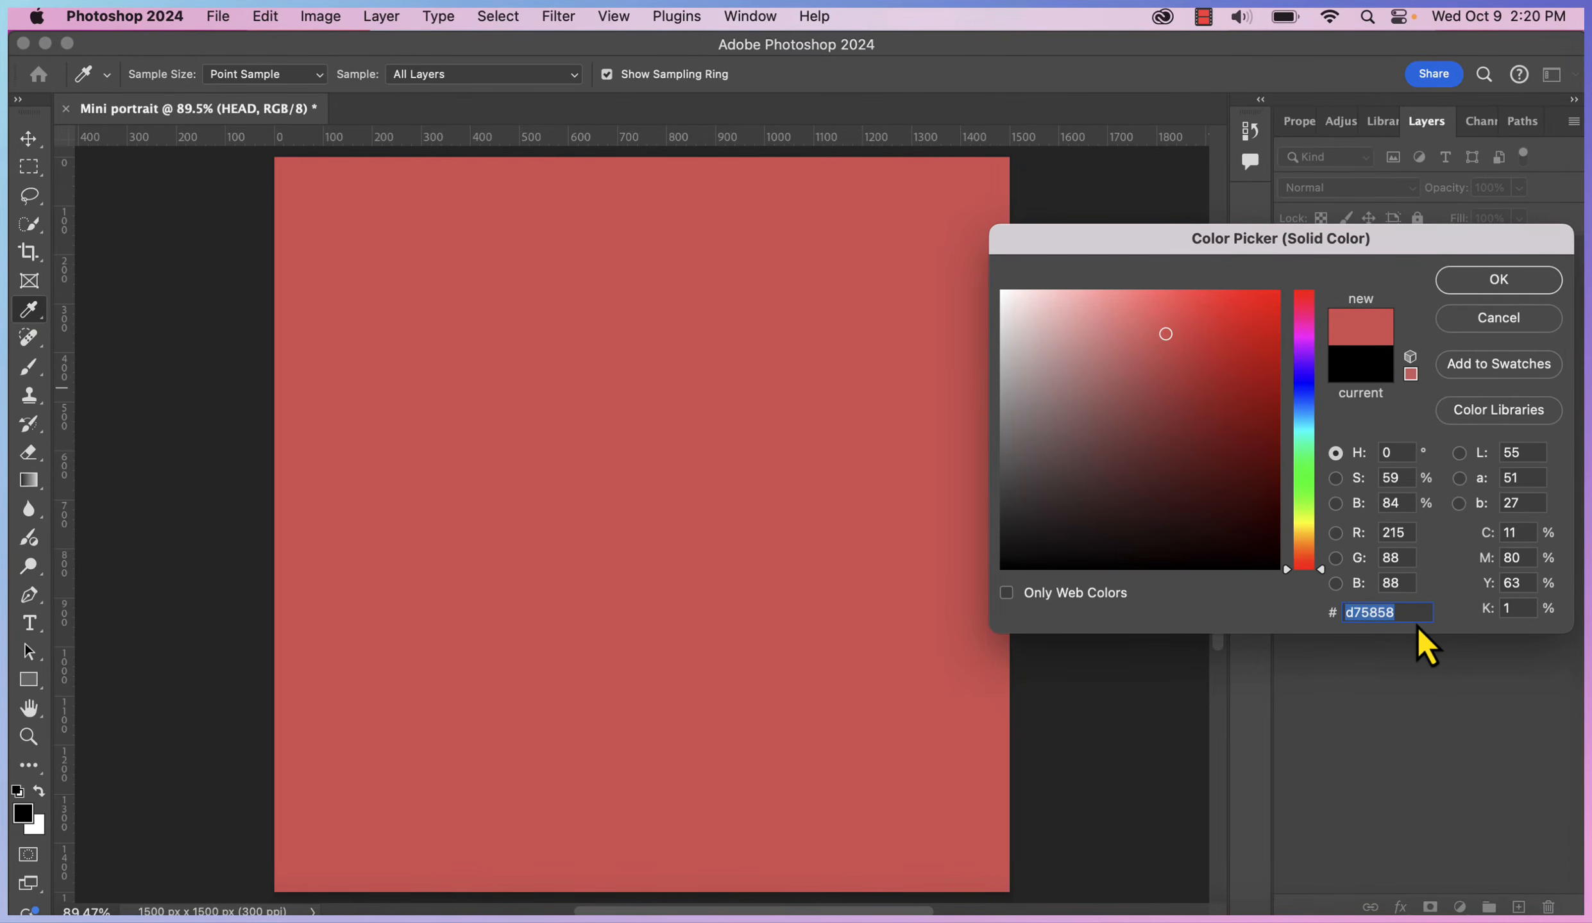
{"action": "key", "text": "BackSpace"}
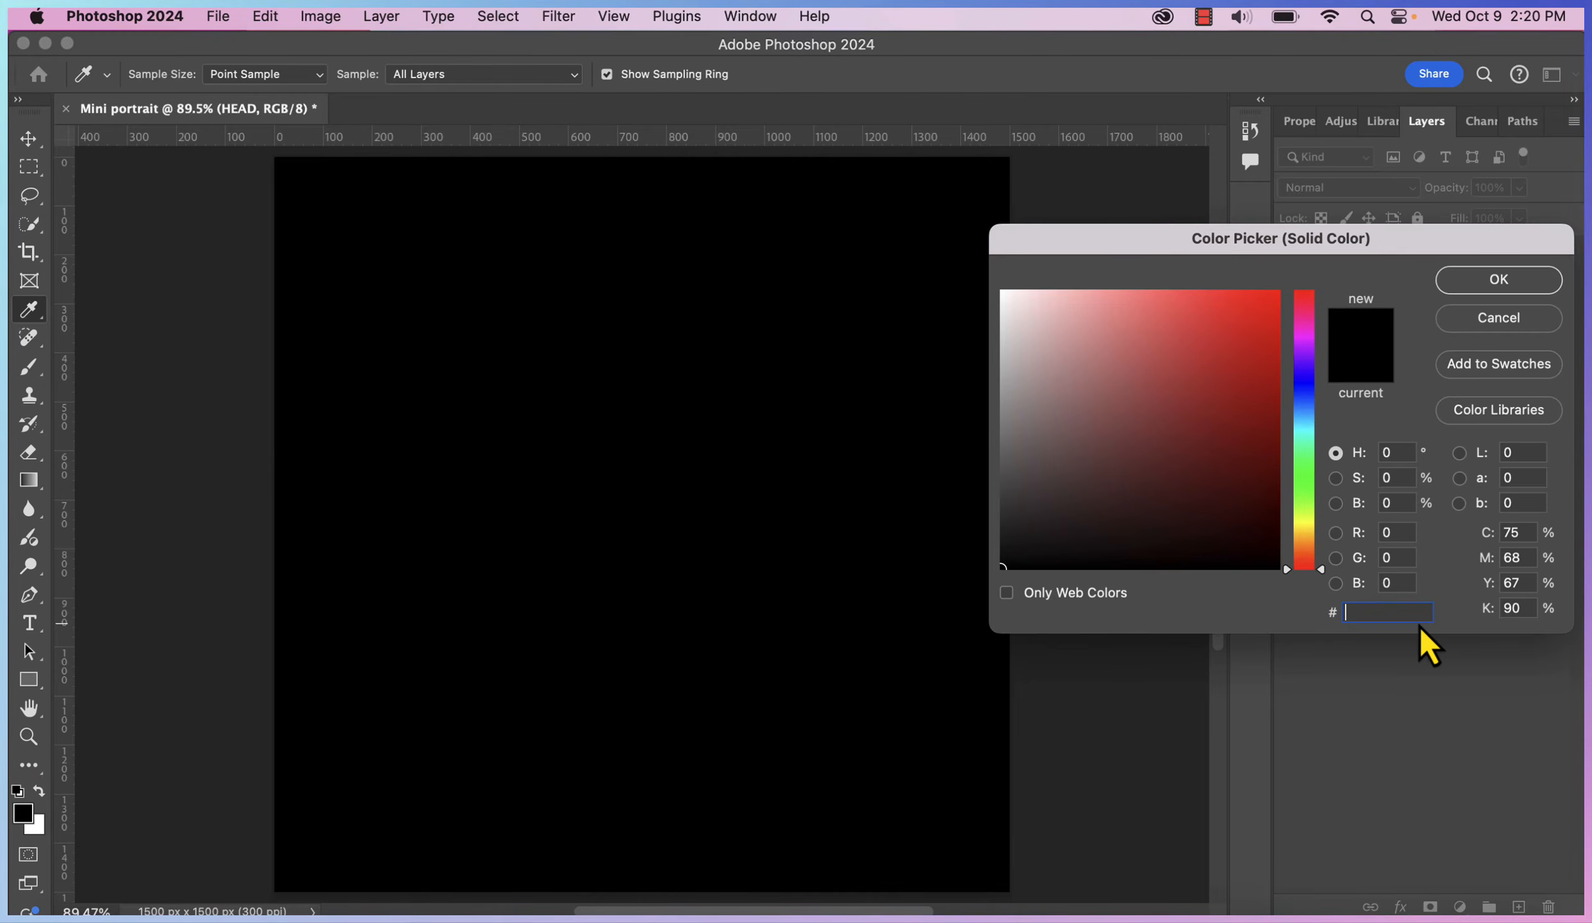
{"action": "key", "text": "super+v"}
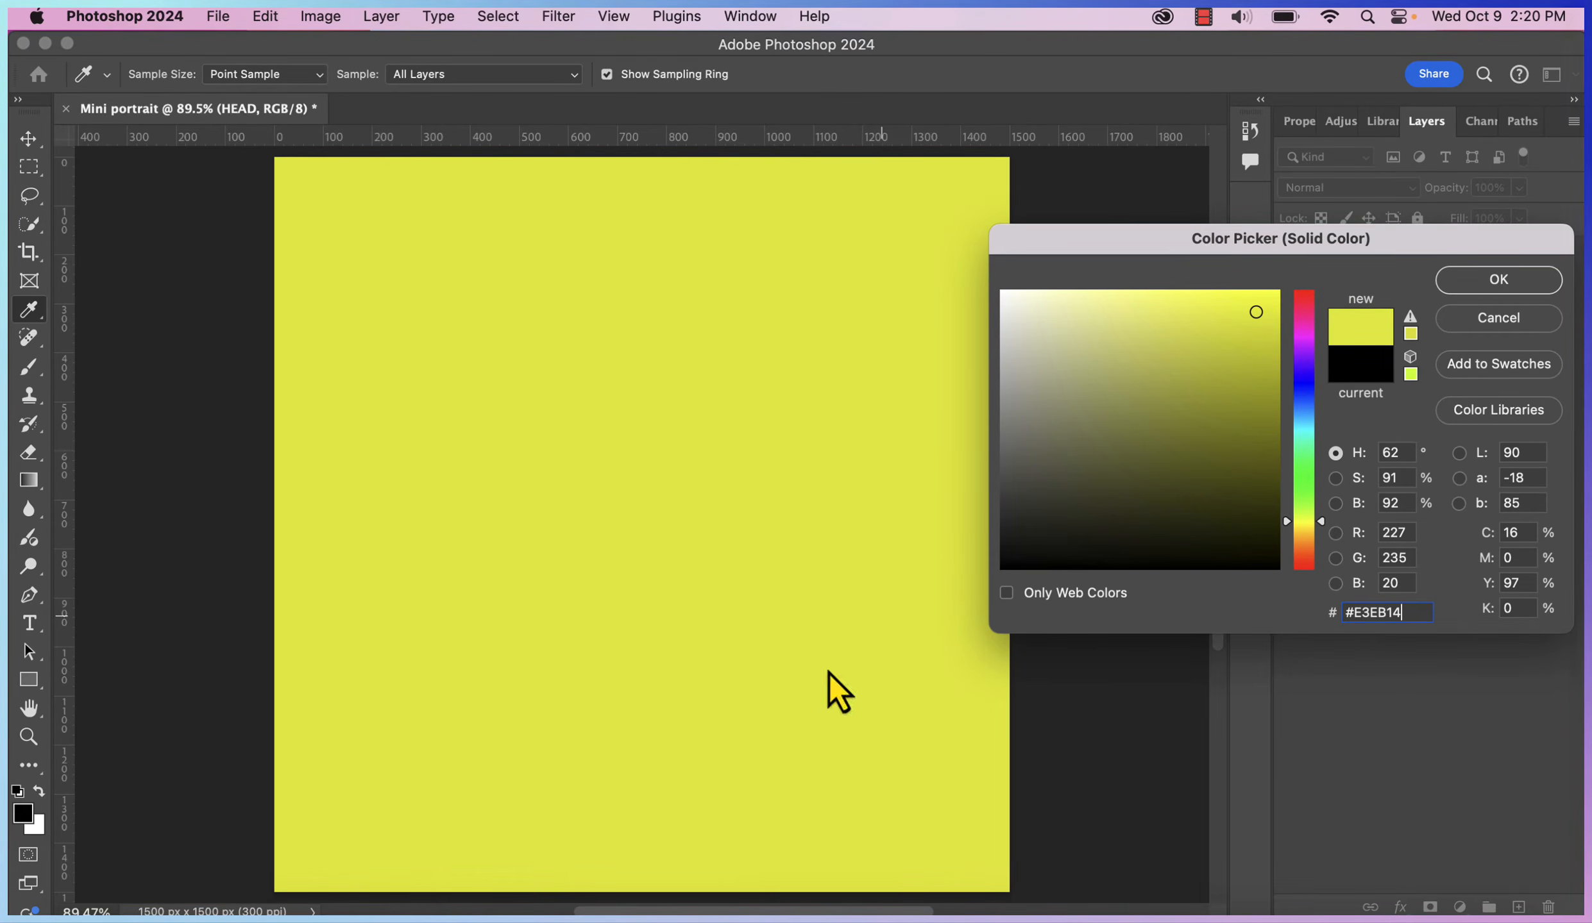
{"action": "left_click", "coordinate": [1488, 282]}
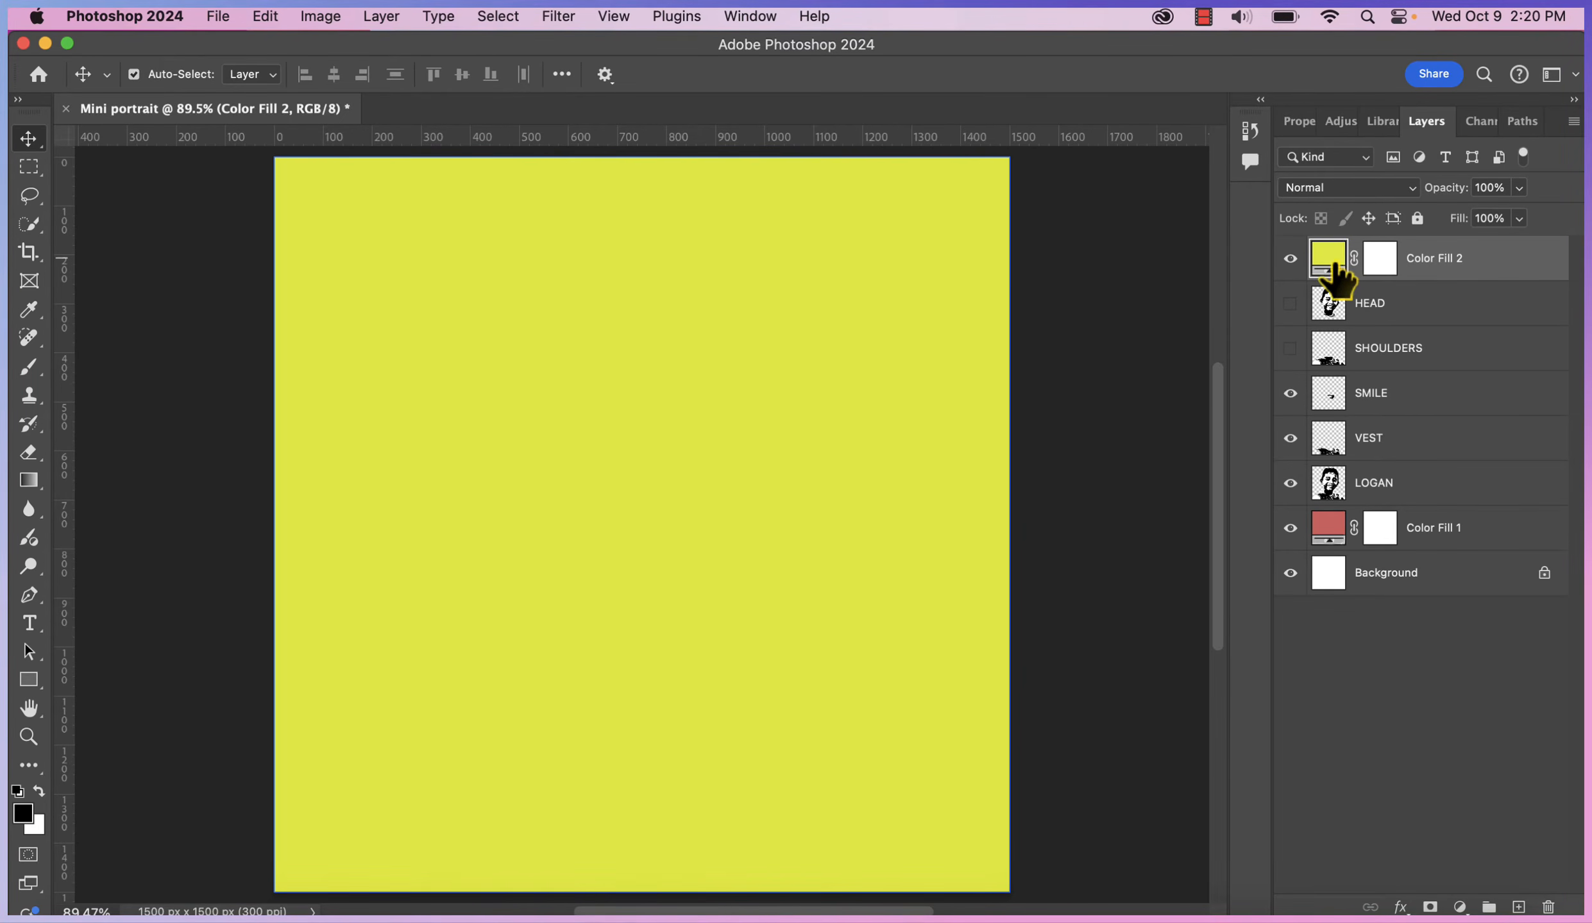
Hide SMILE, VEST and LOGAN, show HEAD, and select the visible Color Fill 2
{"action": "left_click", "coordinate": [1290, 258]}
{"action": "left_click", "coordinate": [721, 404]}
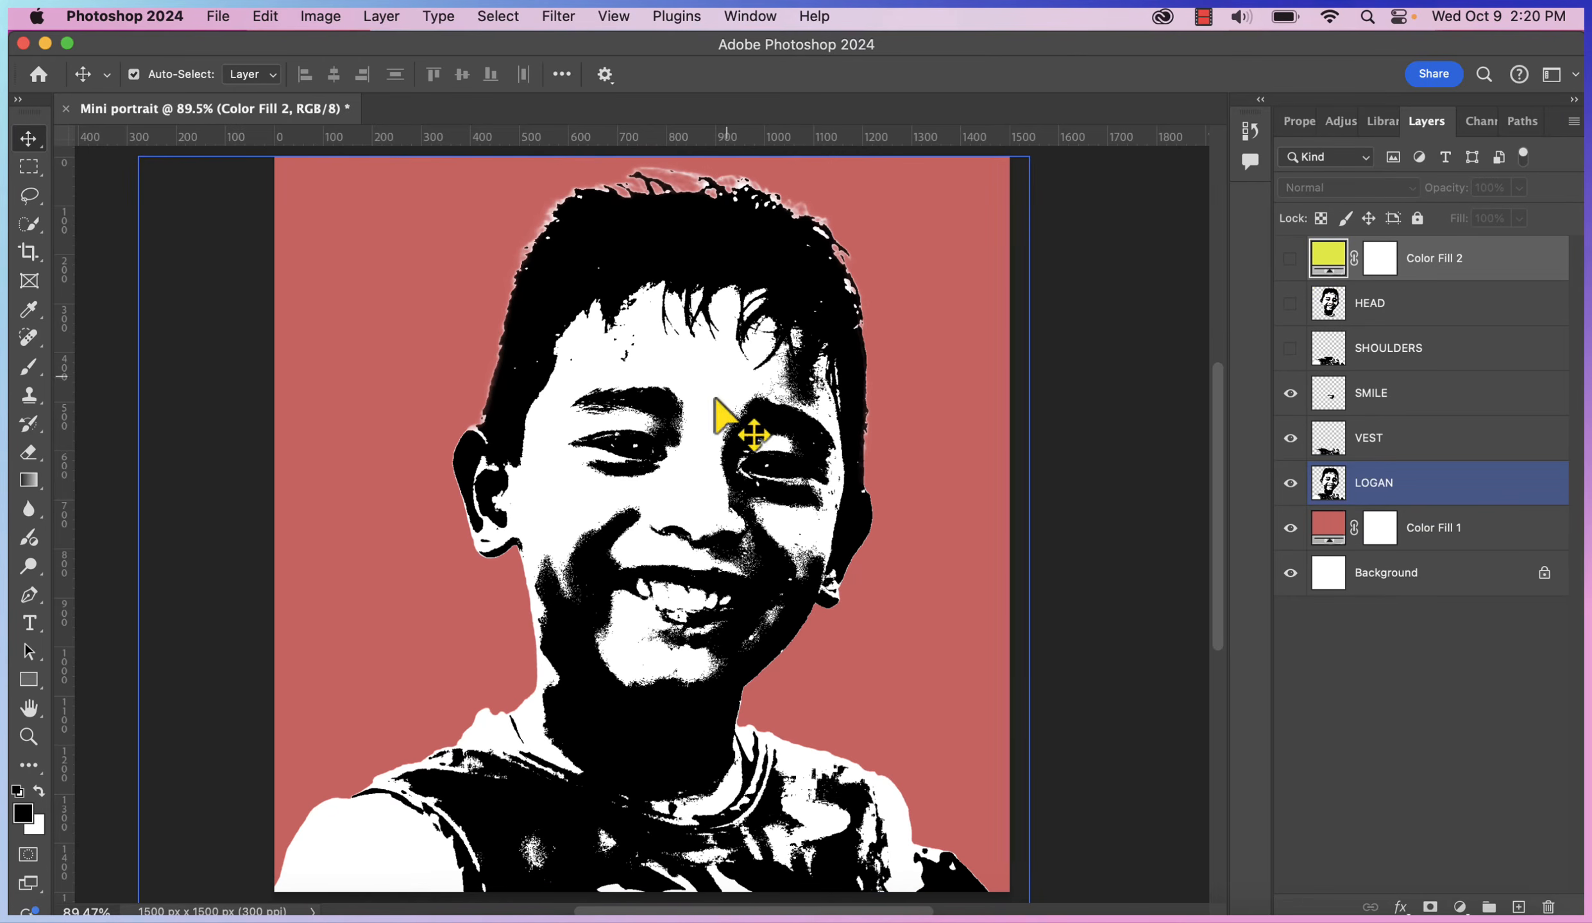
{"action": "left_click", "coordinate": [1290, 393]}
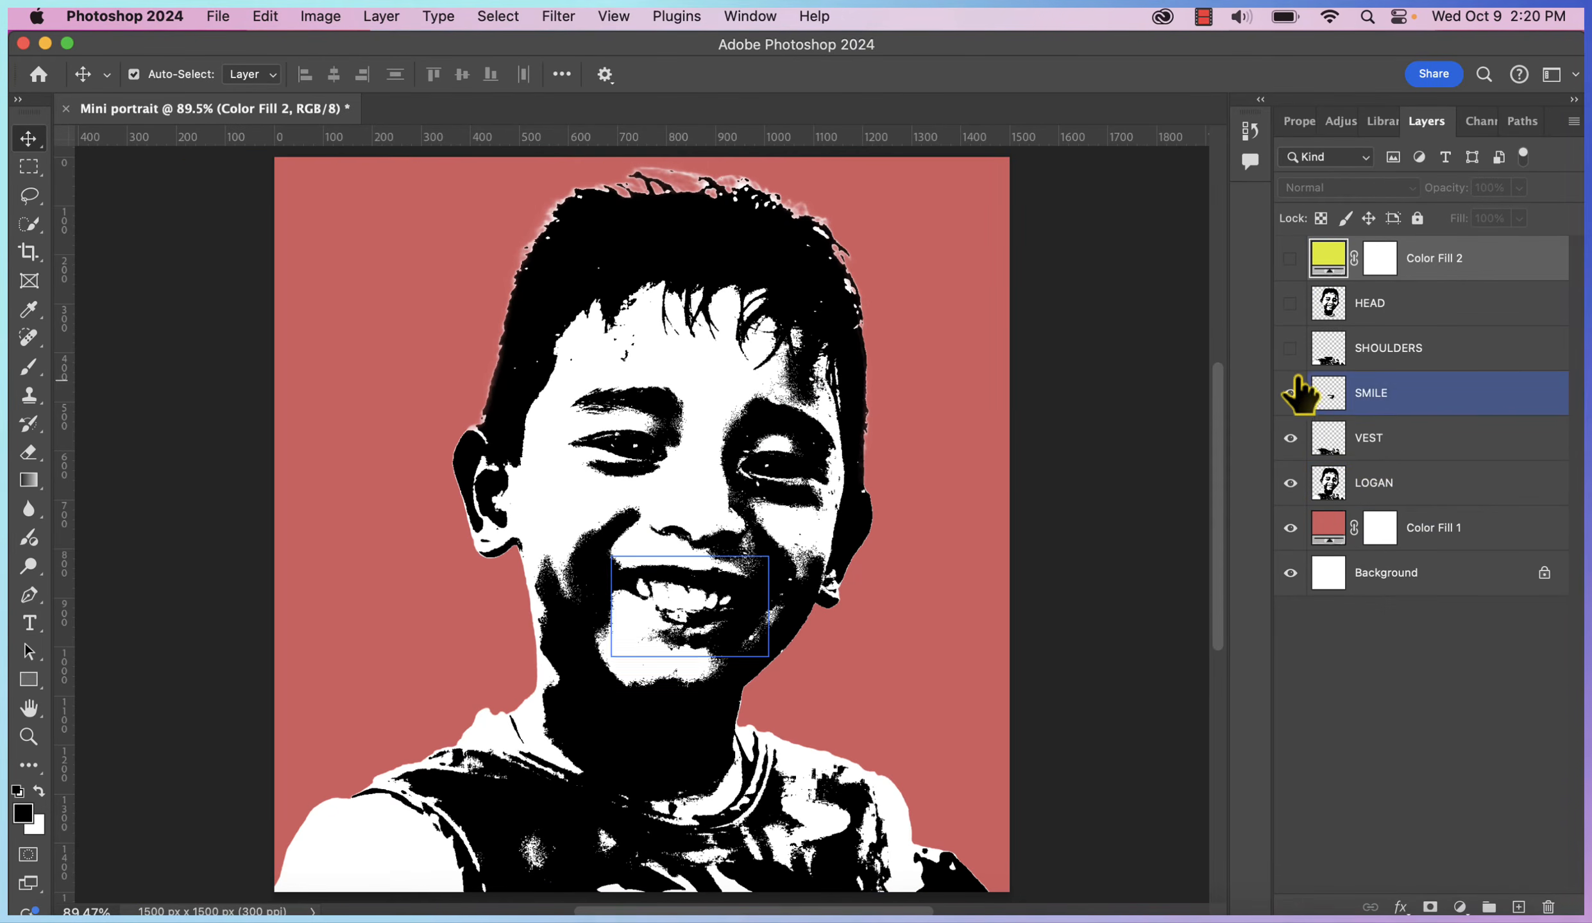
{"action": "left_click", "coordinate": [1289, 438]}
{"action": "left_click", "coordinate": [1290, 483]}
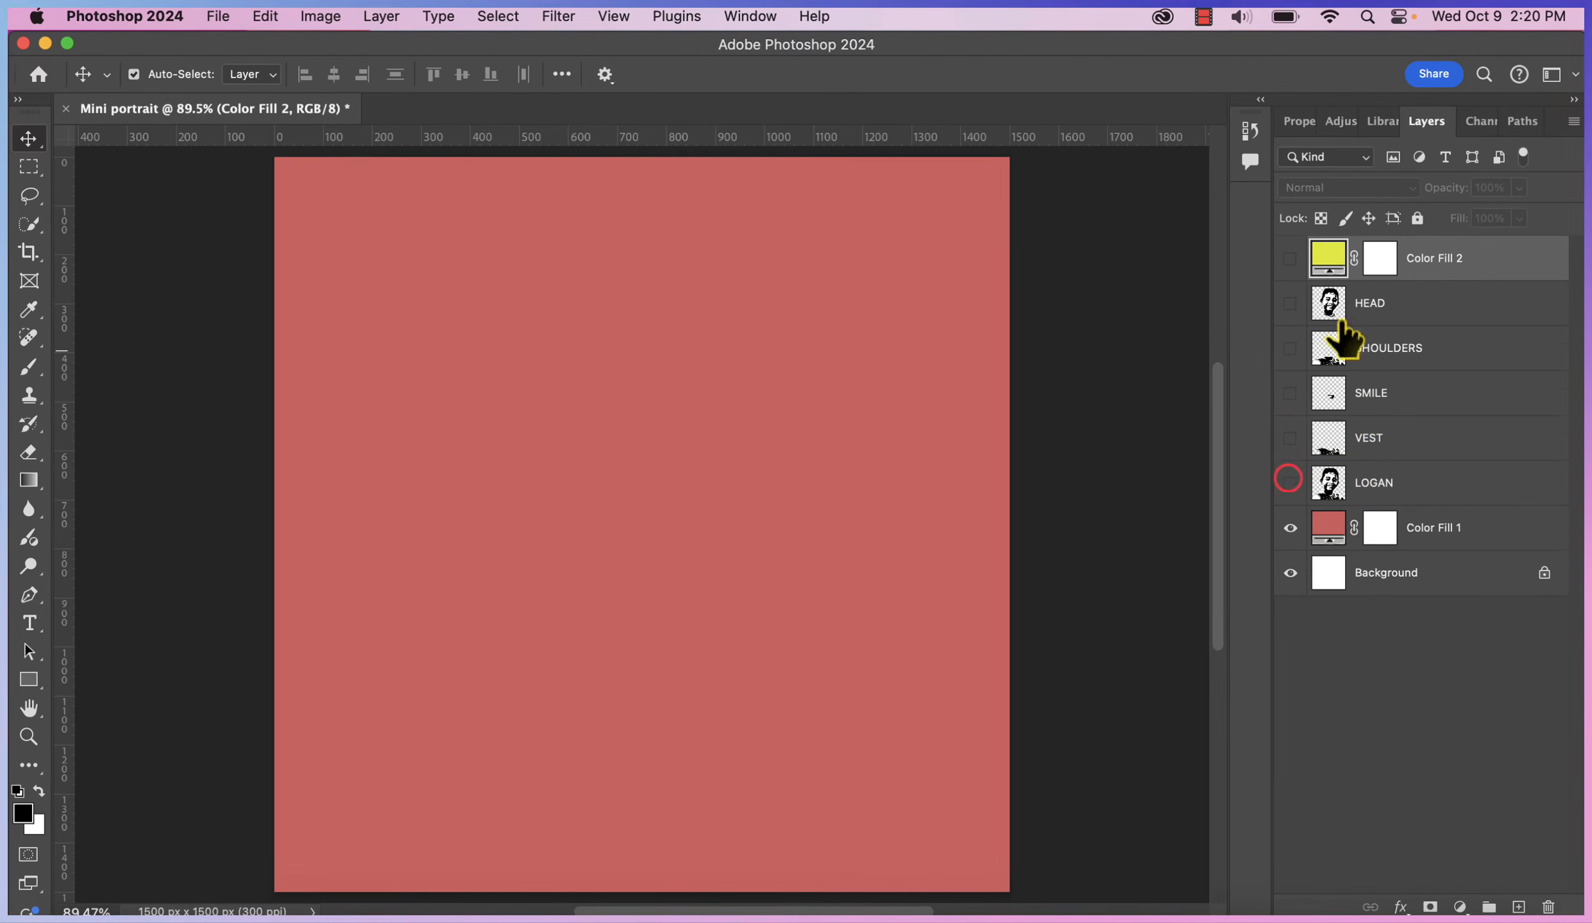
{"action": "left_click", "coordinate": [1287, 304]}
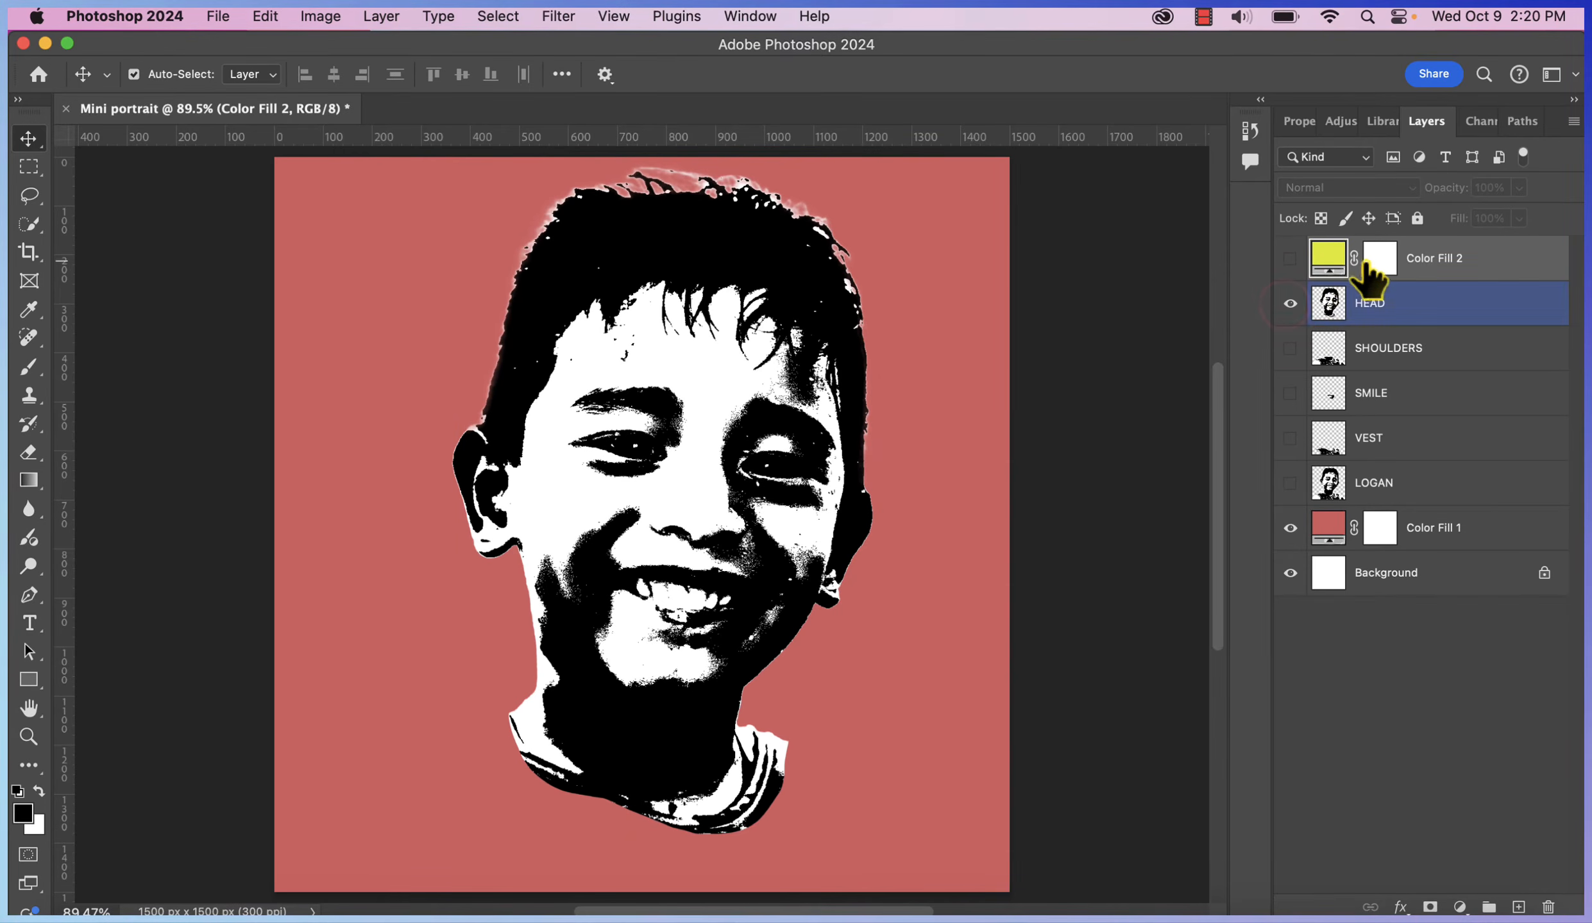
{"action": "left_click", "coordinate": [649, 350]}
{"action": "left_click", "coordinate": [585, 467]}
{"action": "left_click", "coordinate": [889, 506]}
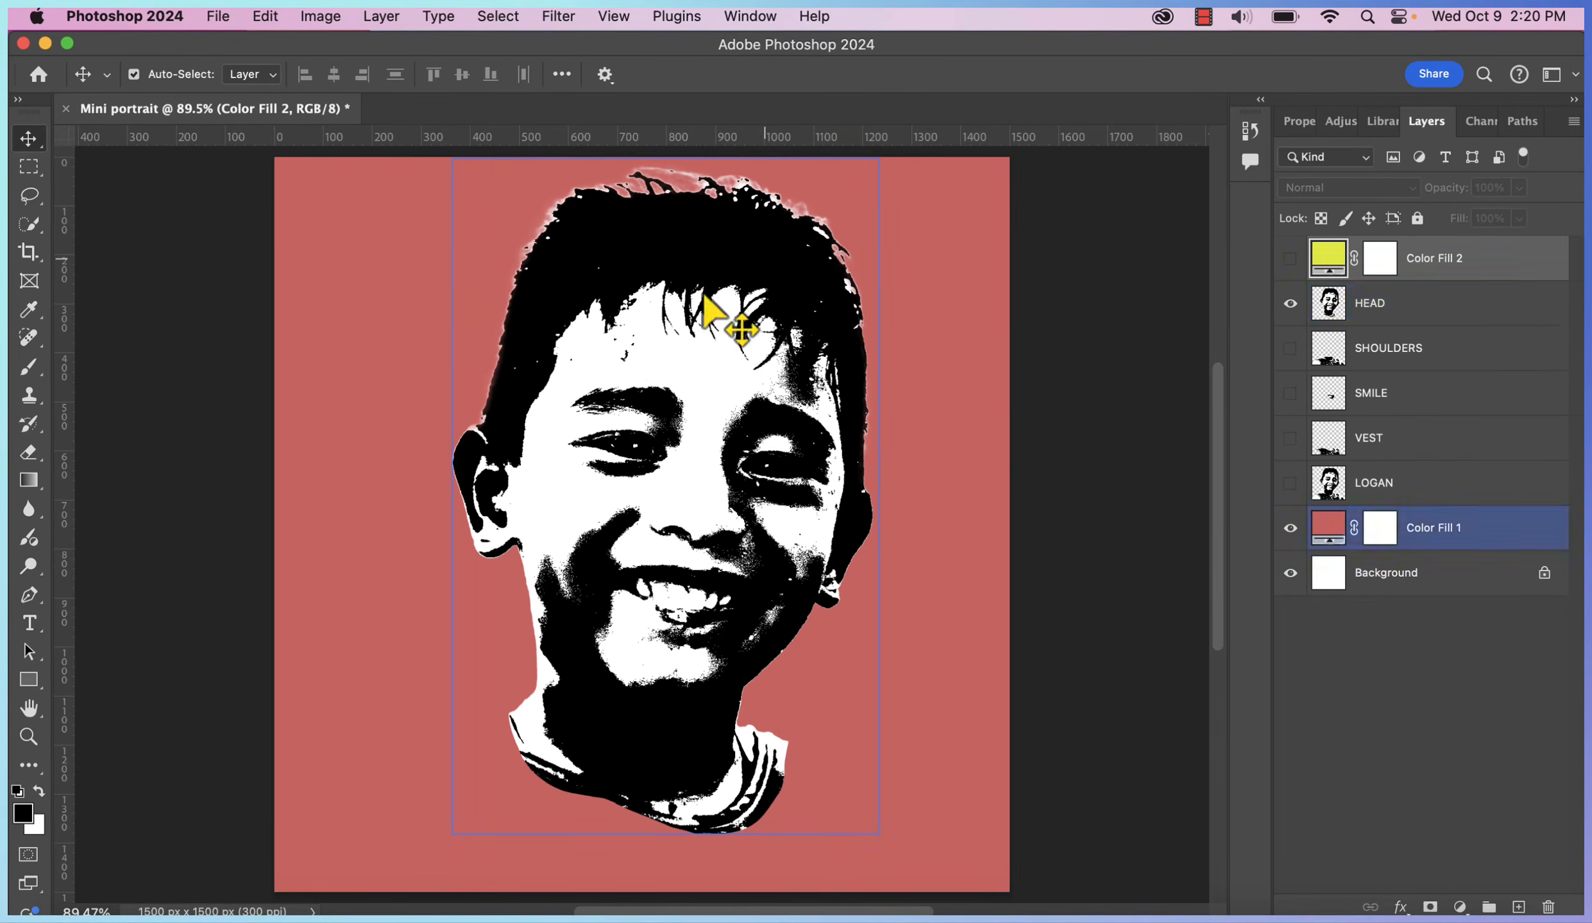
{"action": "left_click", "coordinate": [651, 314]}
{"action": "left_click", "coordinate": [1290, 258]}
{"action": "left_click", "coordinate": [1467, 259]}
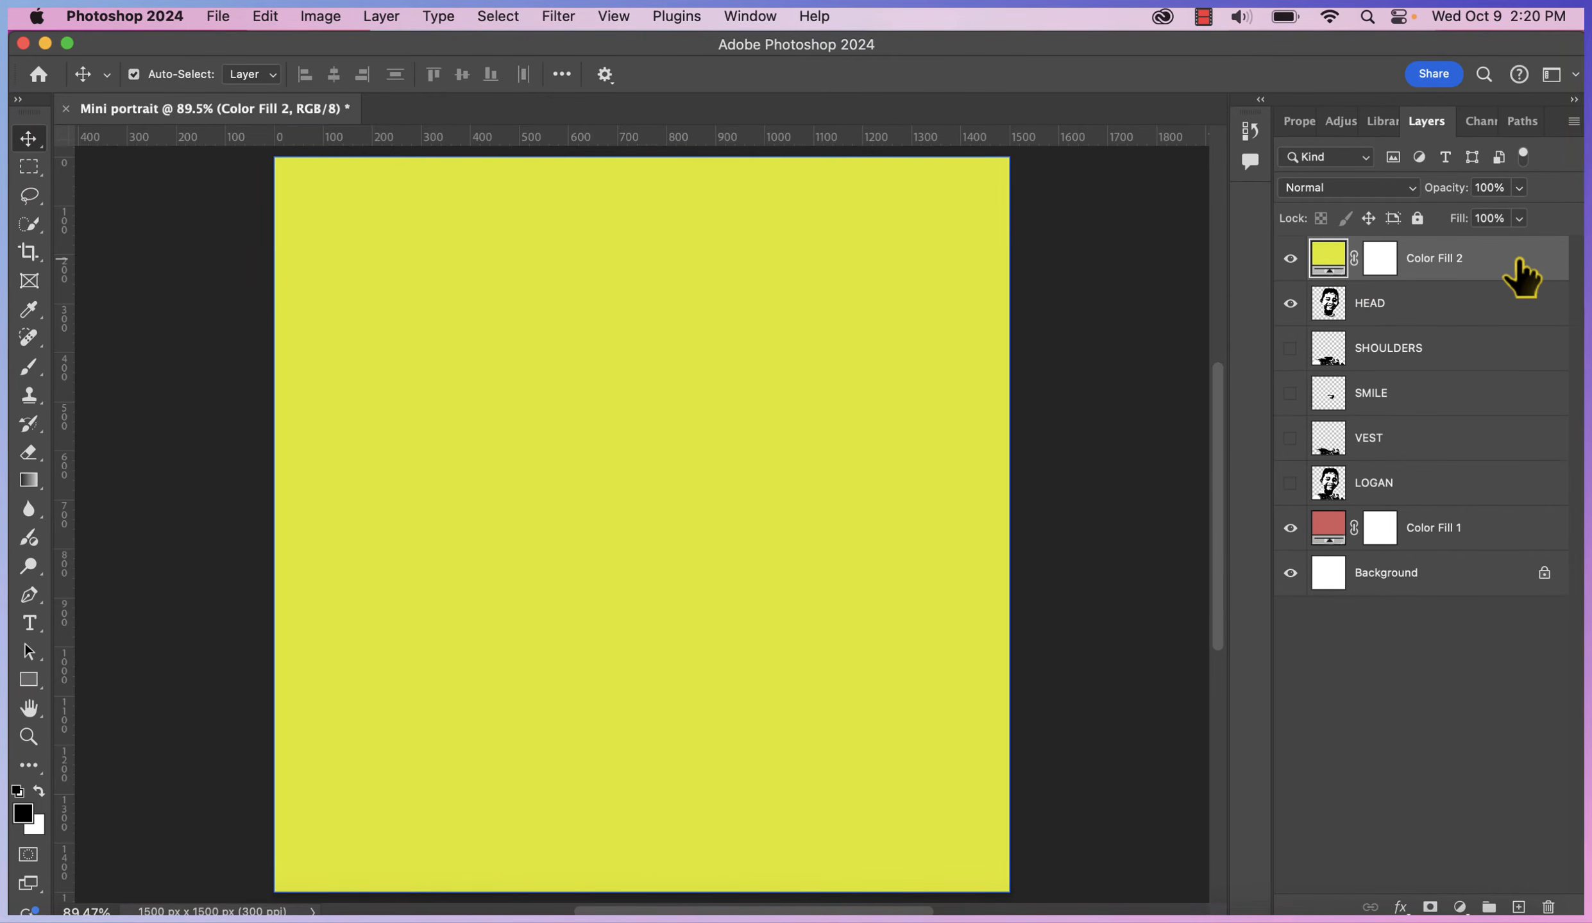
Clip Color Fill 2 to HEAD and set its blend mode to Multiply
{"action": "right_click", "coordinate": [1519, 260]}
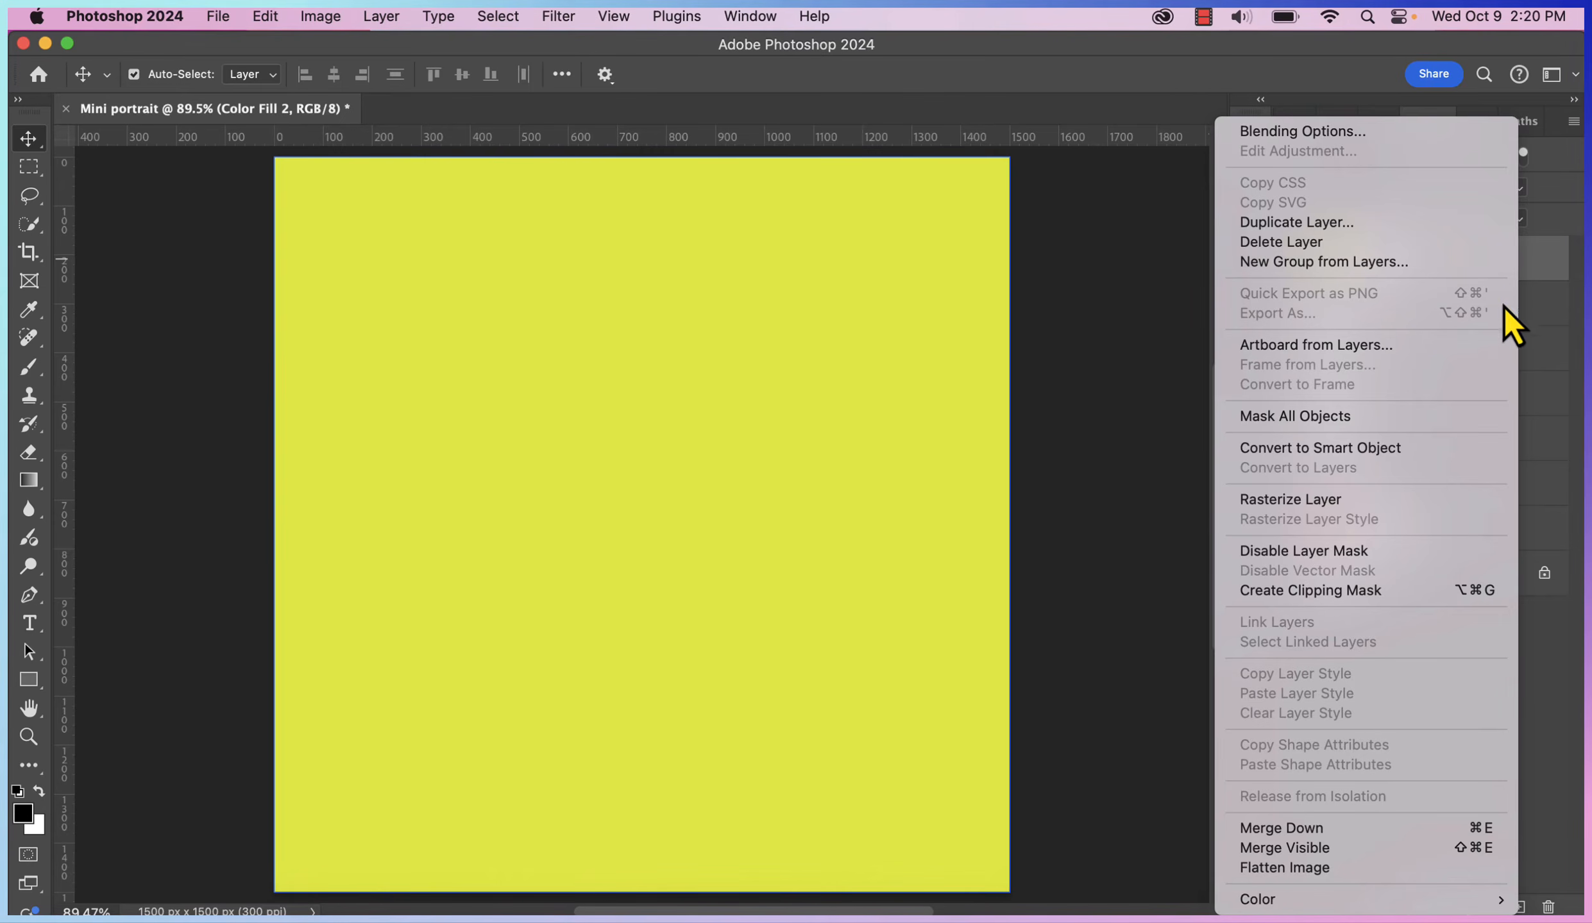
{"action": "left_click", "coordinate": [1424, 590]}
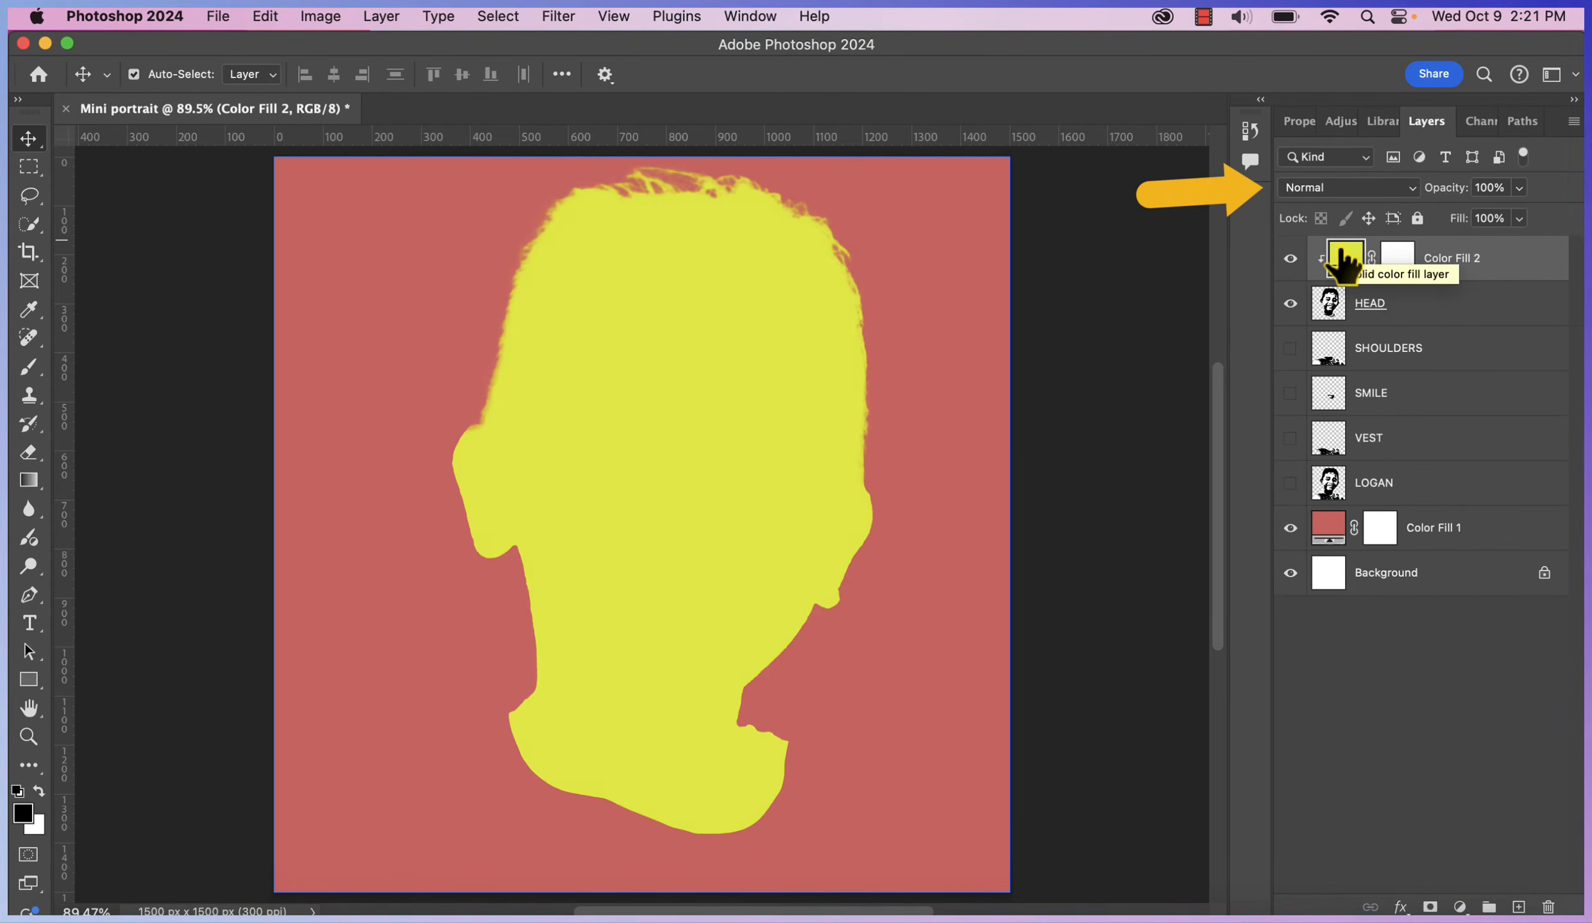
{"action": "left_click", "coordinate": [1332, 190]}
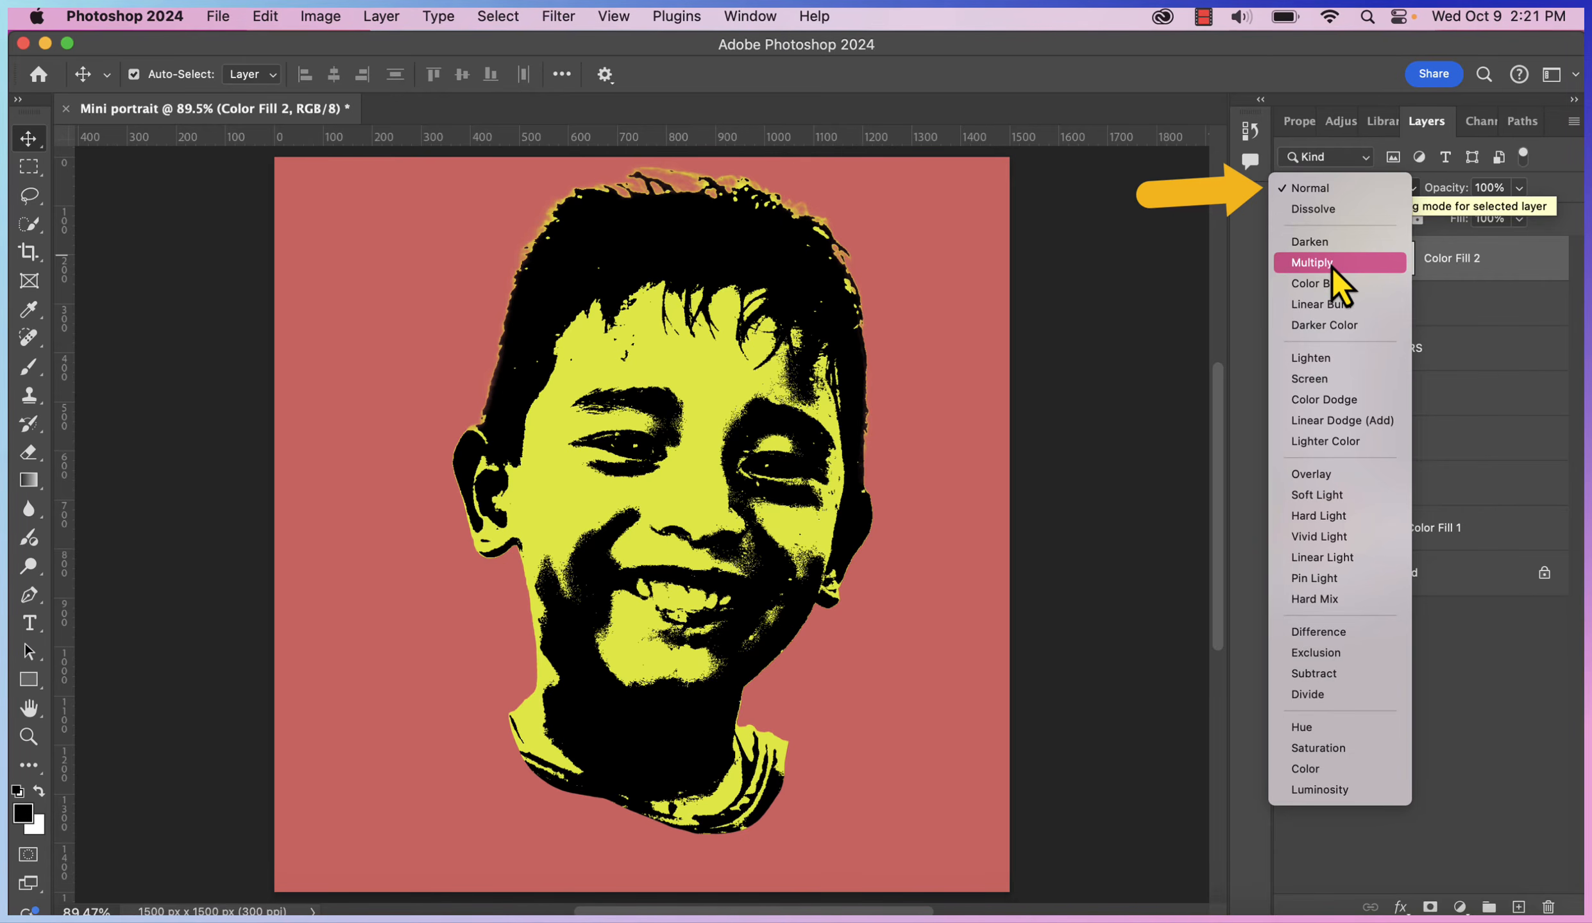
{"action": "left_click", "coordinate": [1332, 266]}
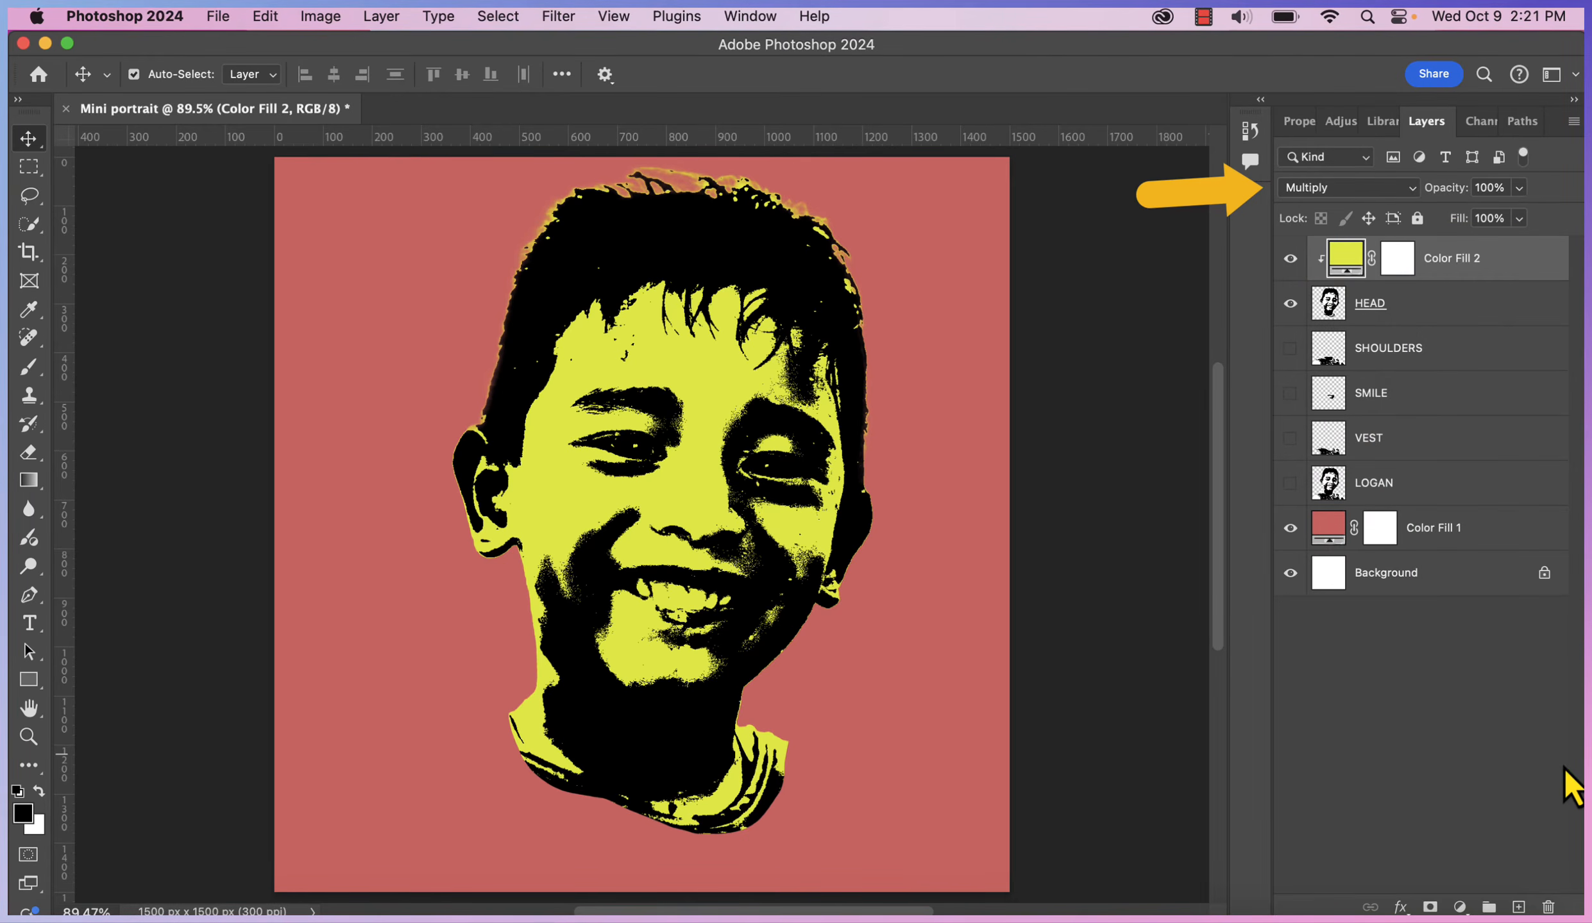
{"action": "left_click", "coordinate": [953, 918]}
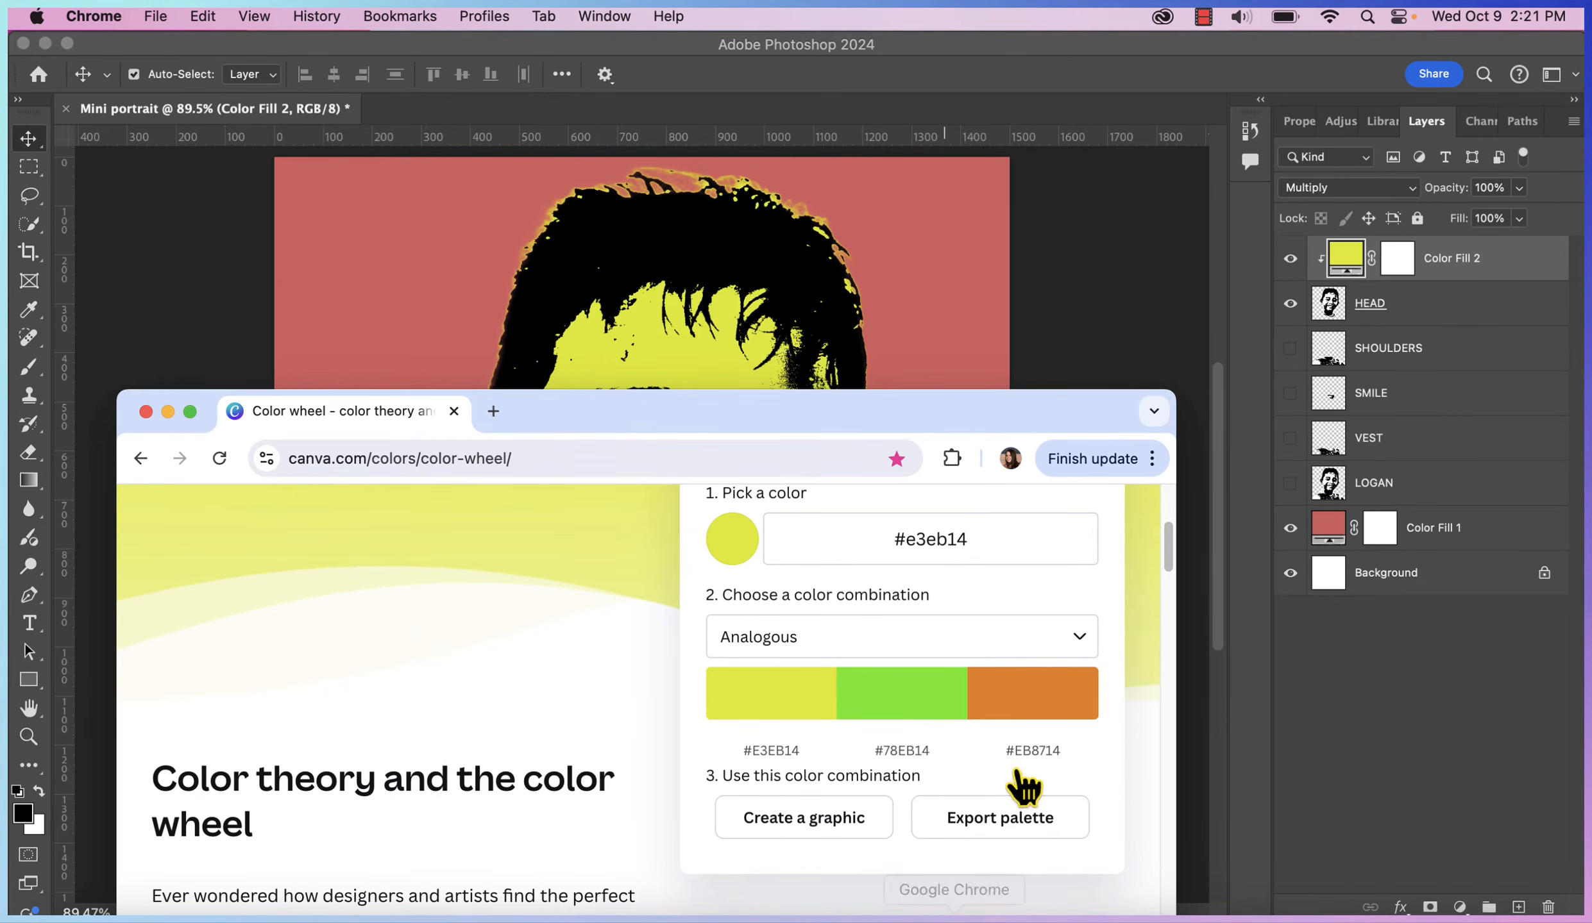
Copy the #78EB14 hex code, minimize the colour wheel window, and return to Photoshop
{"action": "left_click", "coordinate": [909, 751]}
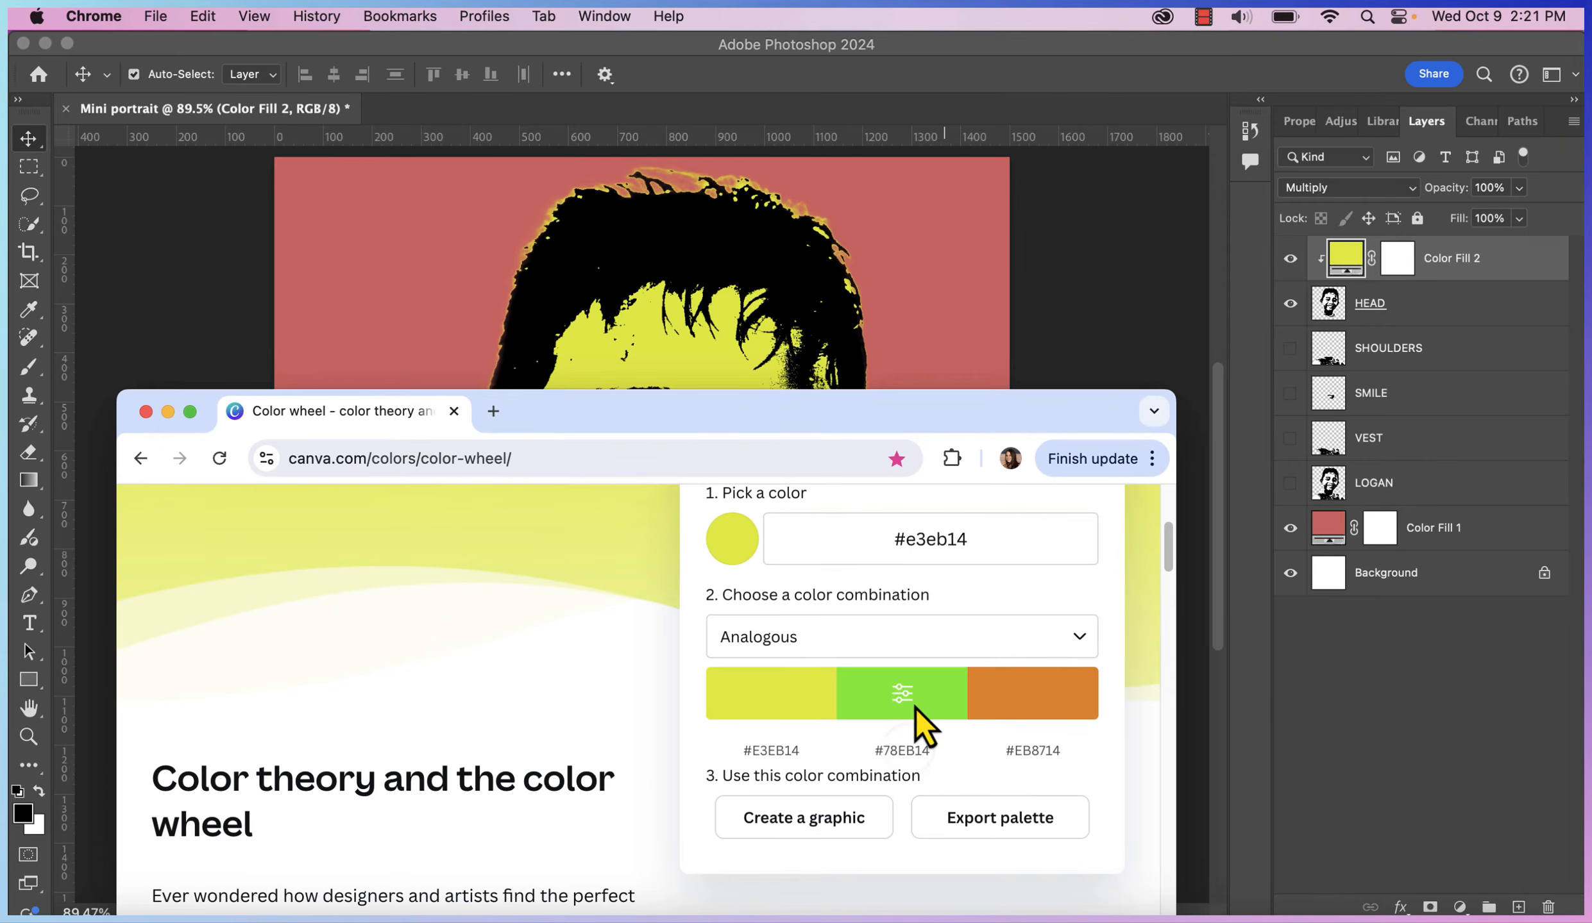
{"action": "left_click", "coordinate": [168, 412]}
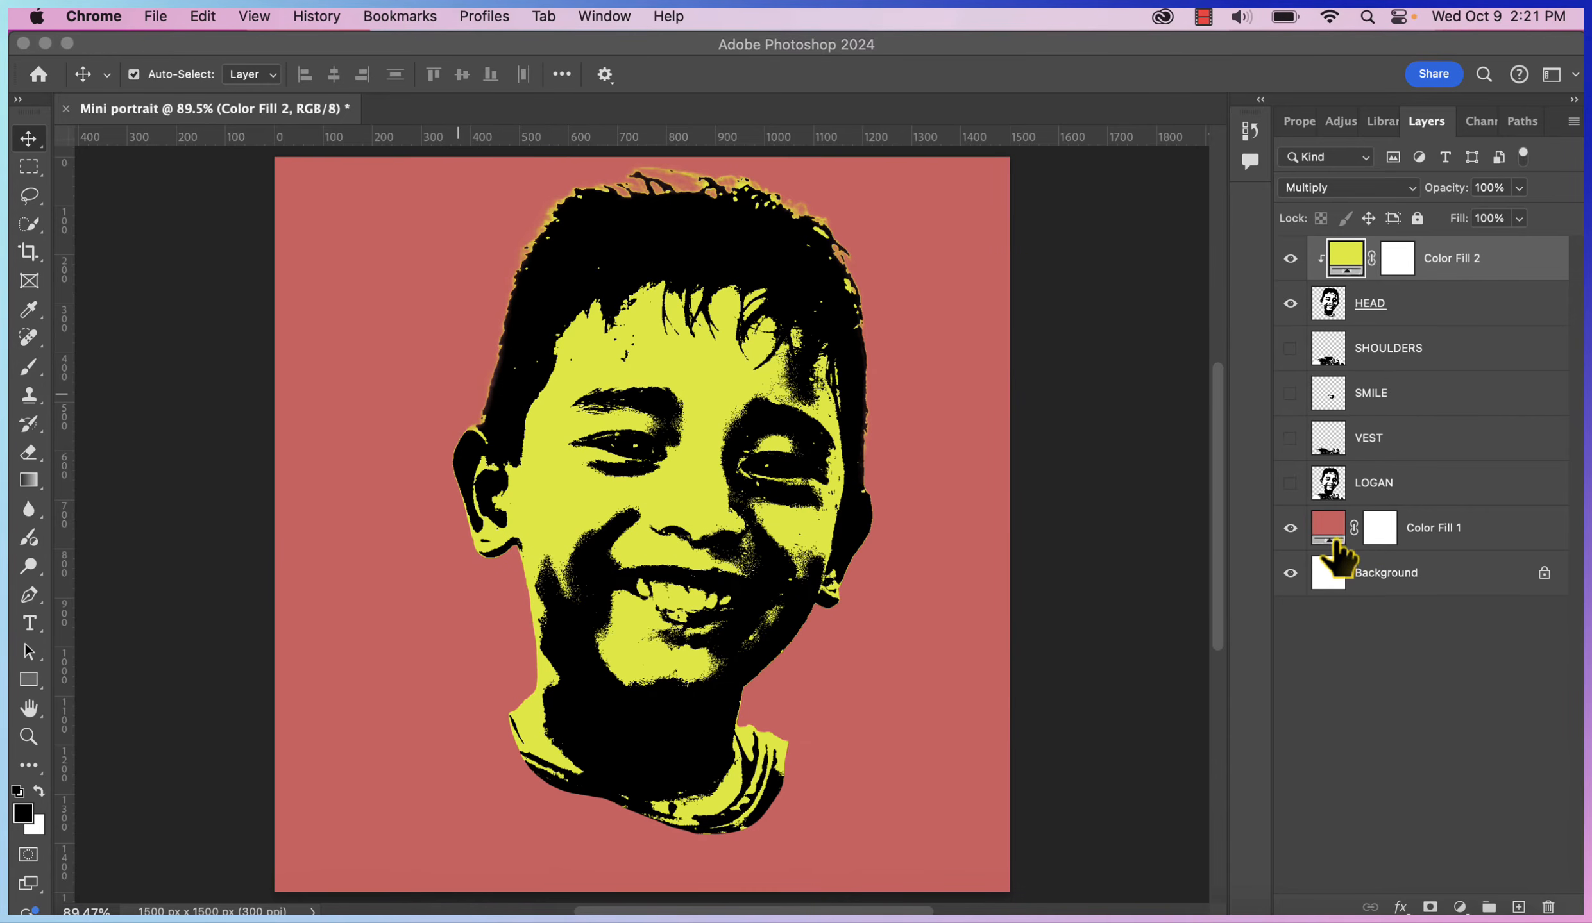
{"action": "left_click", "coordinate": [1414, 361]}
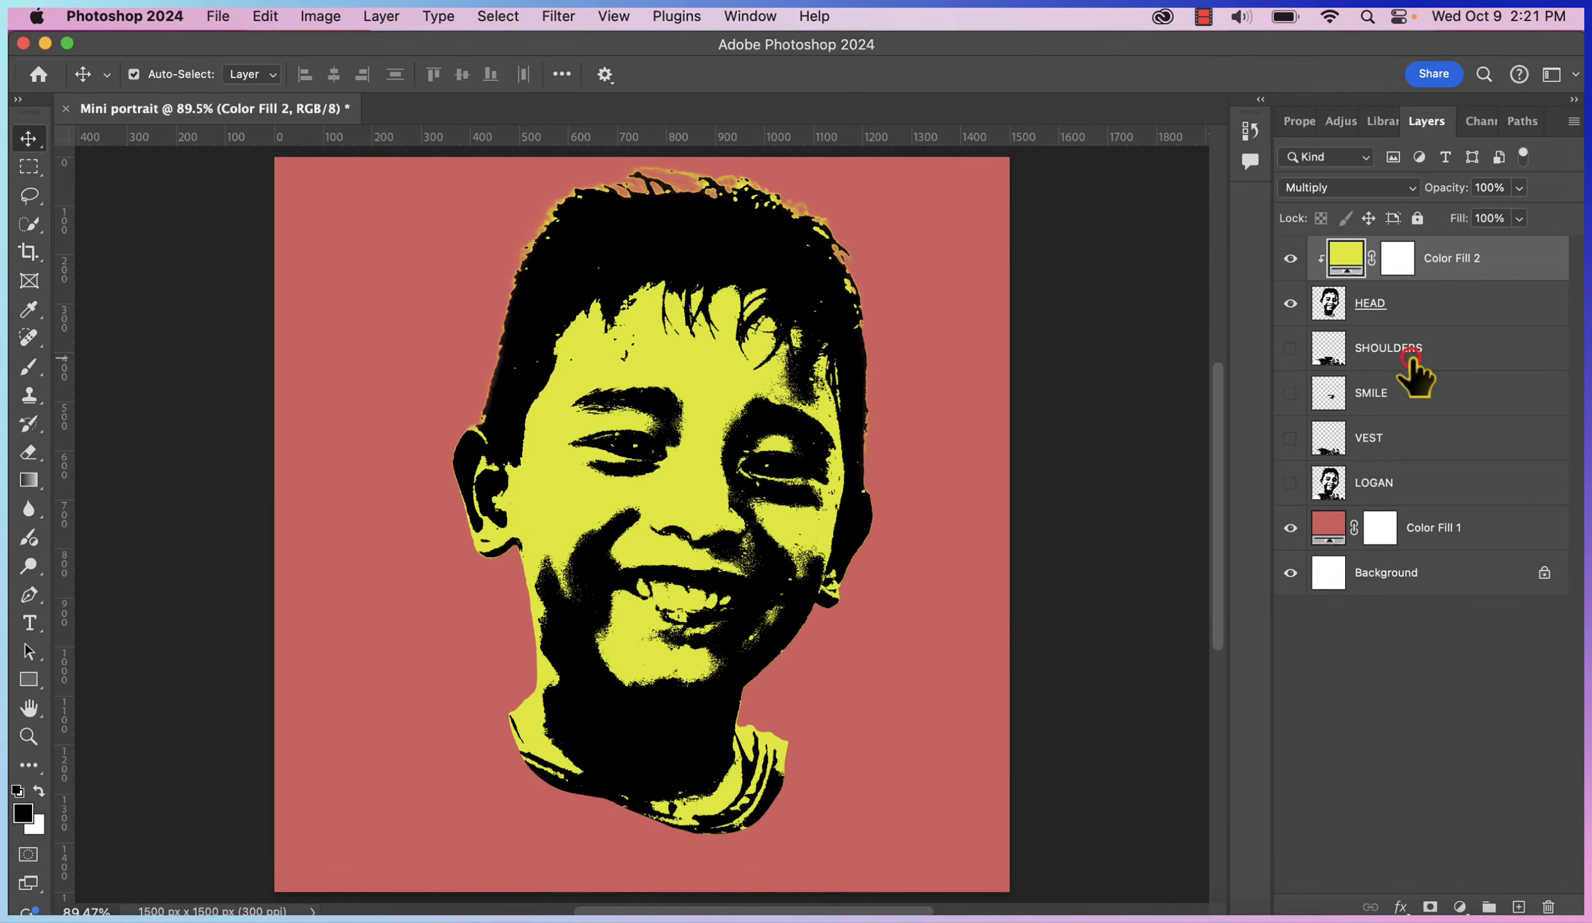
Show SHOULDERS and add a green #78EB14 Solid Color fill layer above it
{"action": "left_click", "coordinate": [1424, 347]}
{"action": "left_click", "coordinate": [1290, 349]}
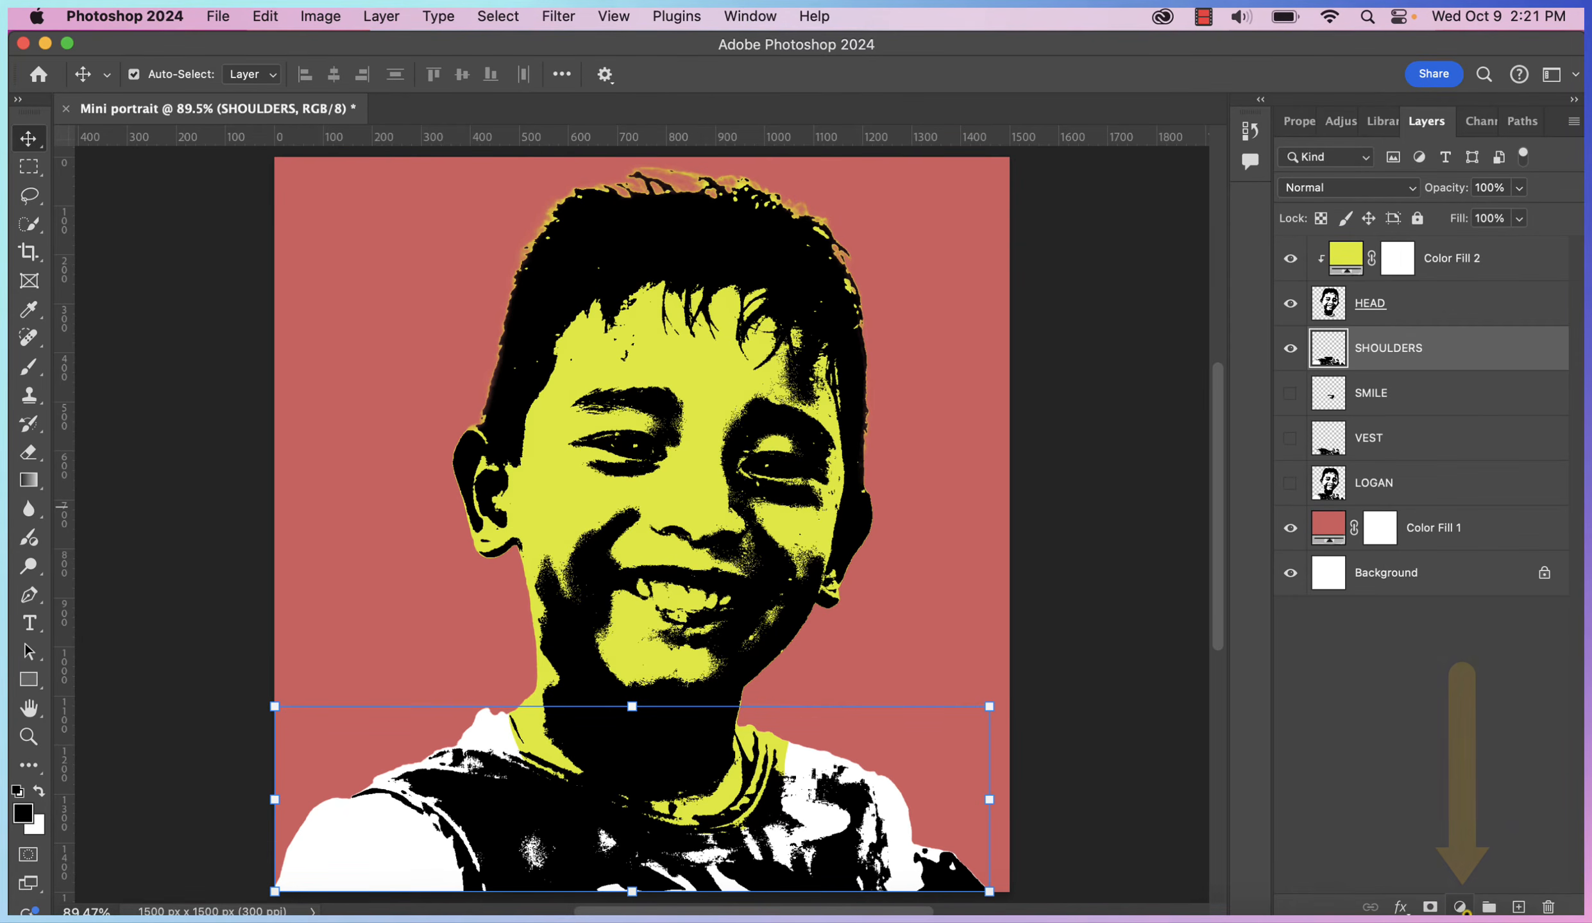
{"action": "left_click", "coordinate": [1459, 907]}
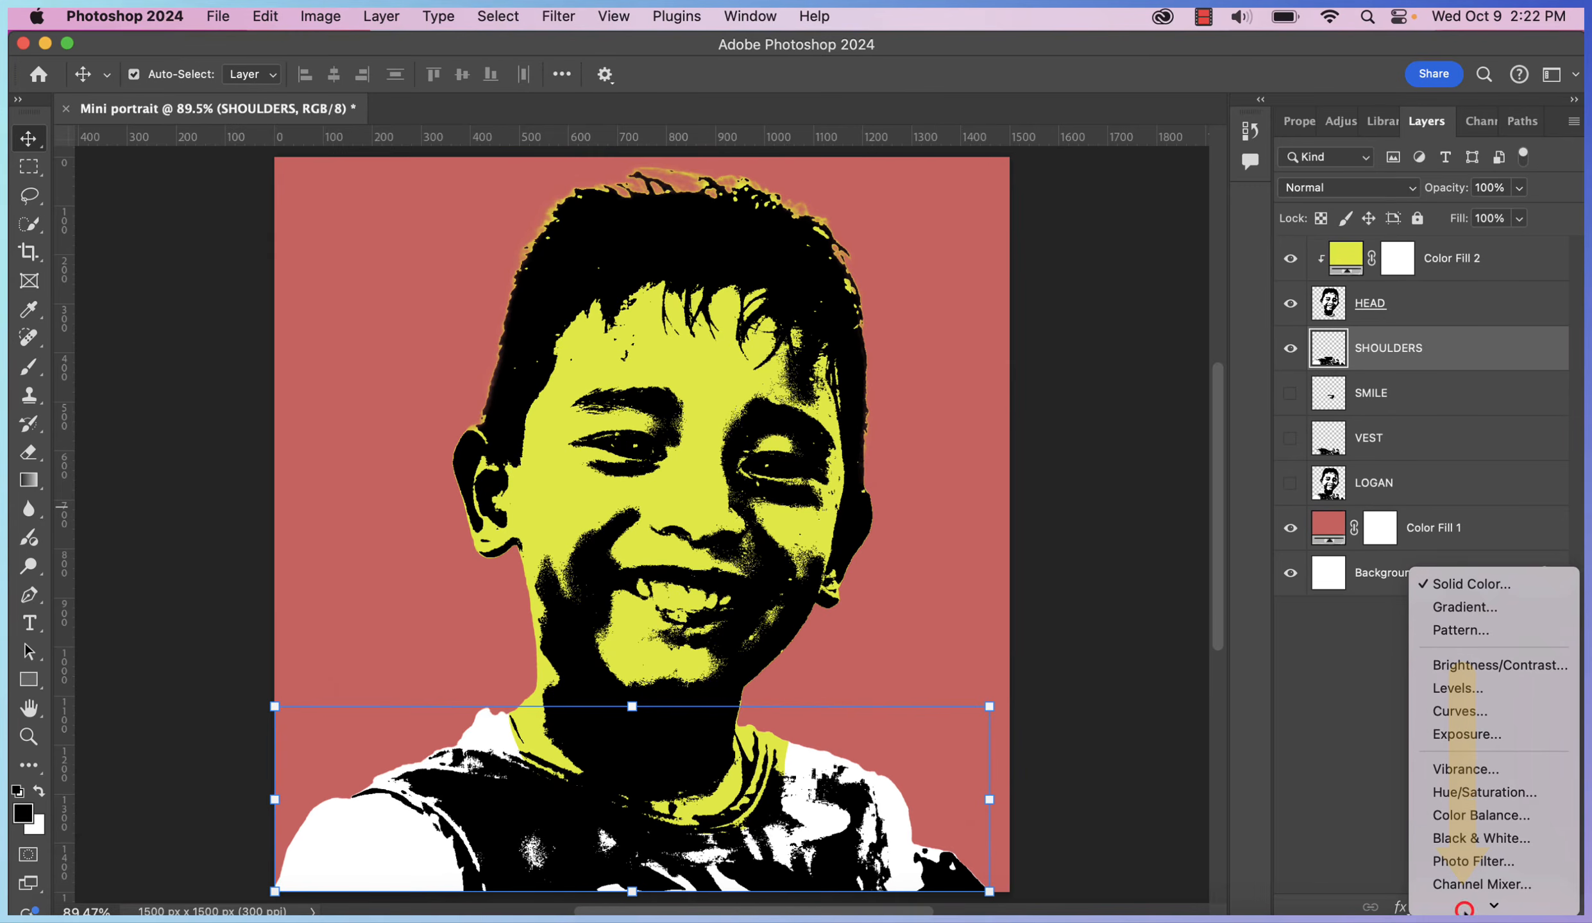
{"action": "left_click", "coordinate": [1473, 588]}
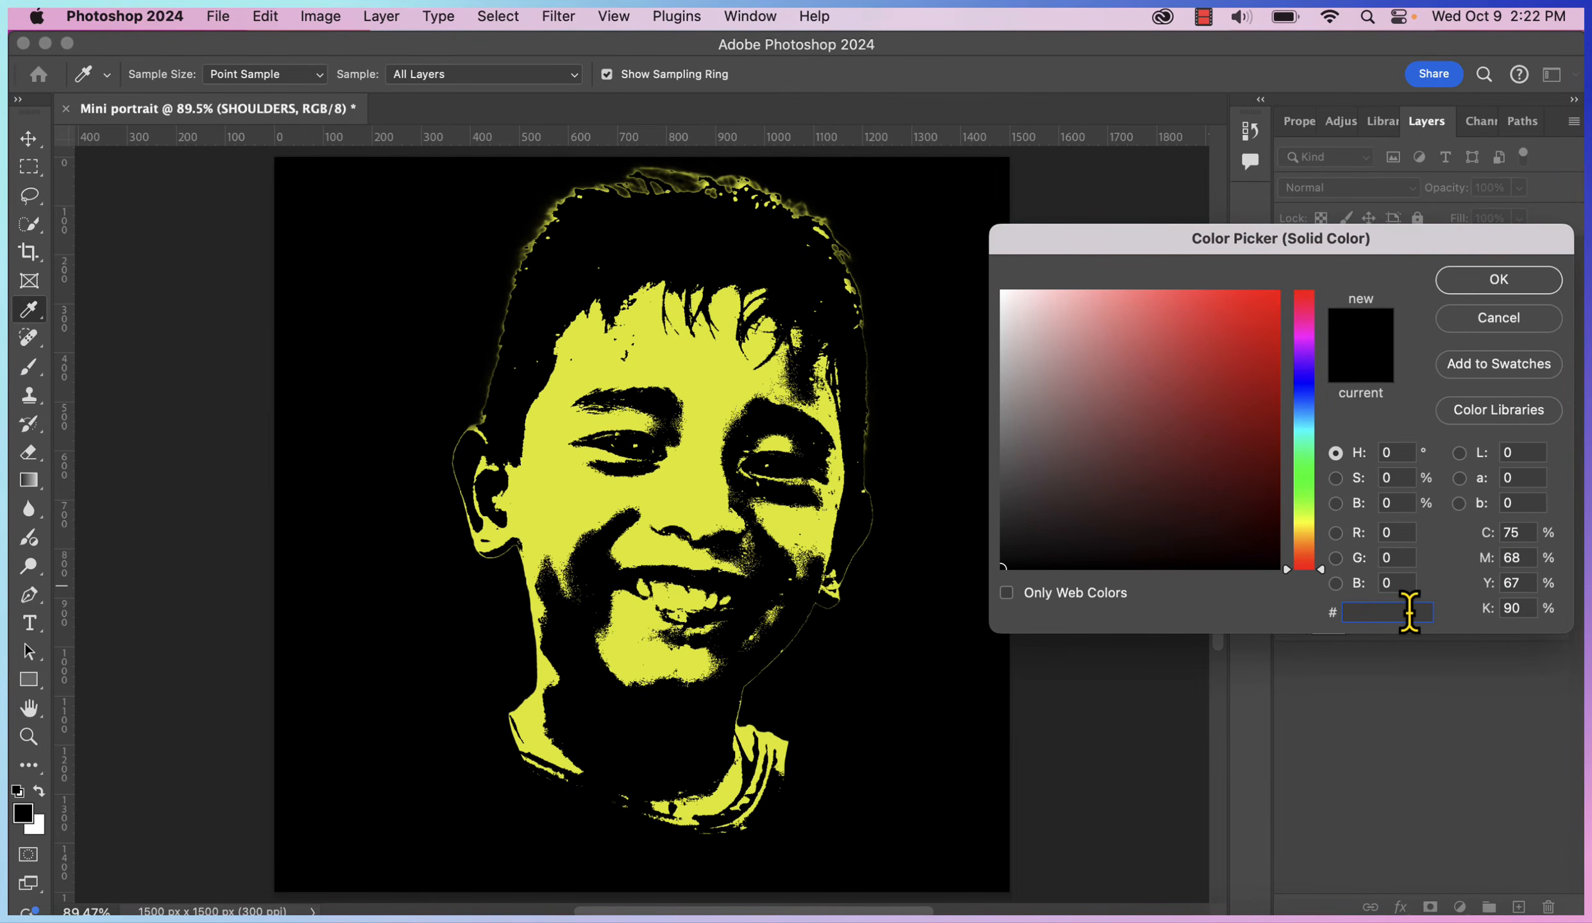
{"action": "type", "text": "78EB14"}
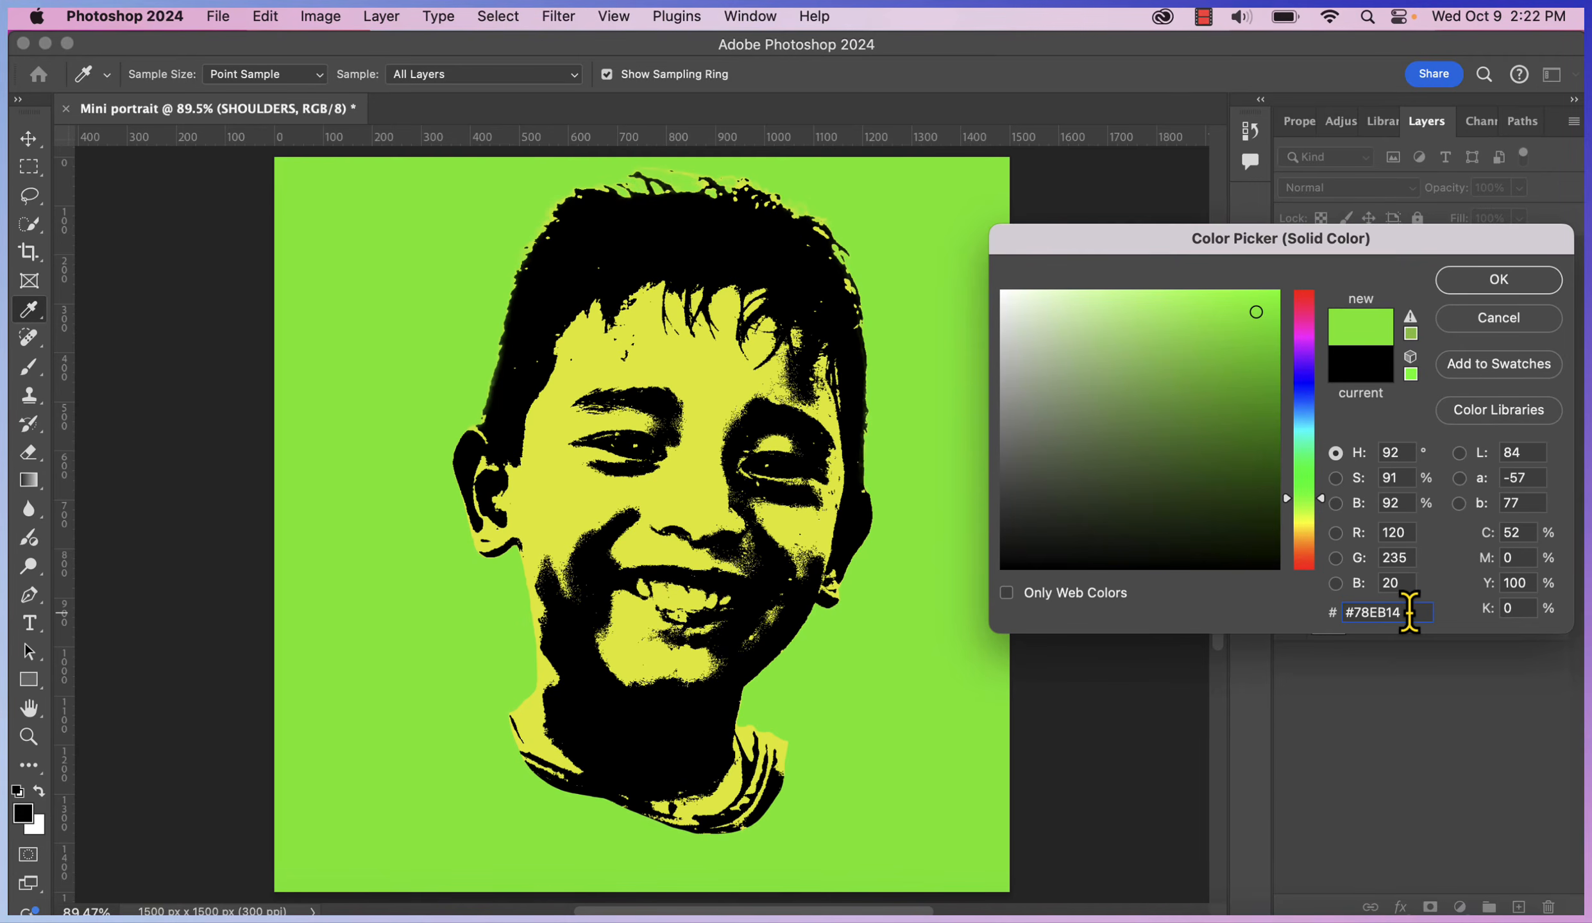
{"action": "left_click", "coordinate": [1503, 289]}
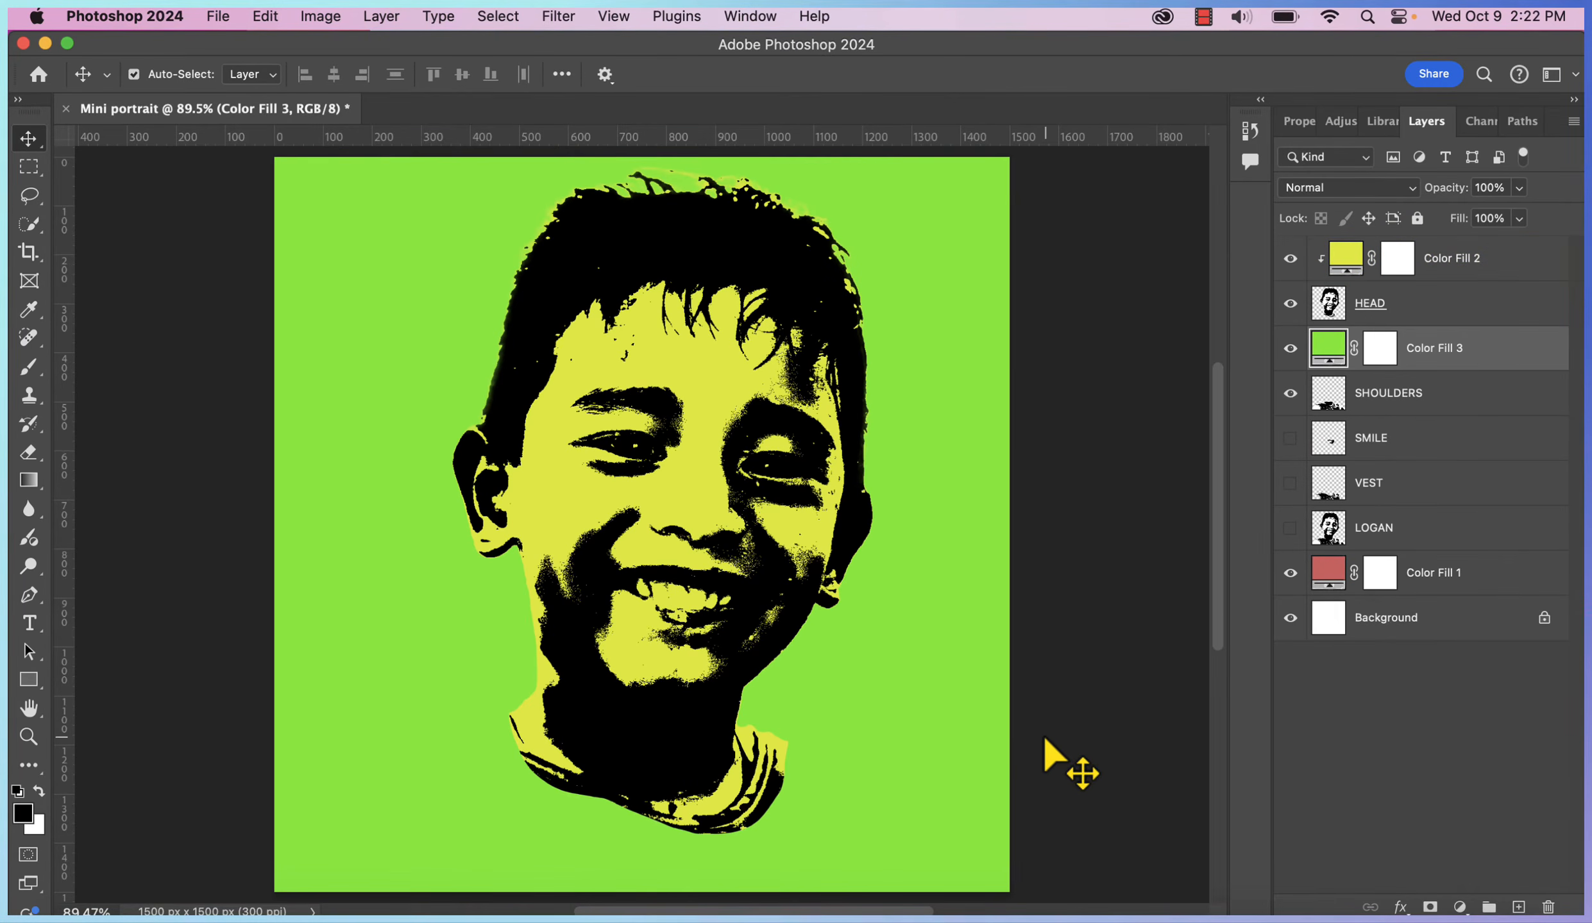
Clip Color Fill 3 to SHOULDERS and set its blend mode to Multiply
{"action": "right_click", "coordinate": [1529, 353]}
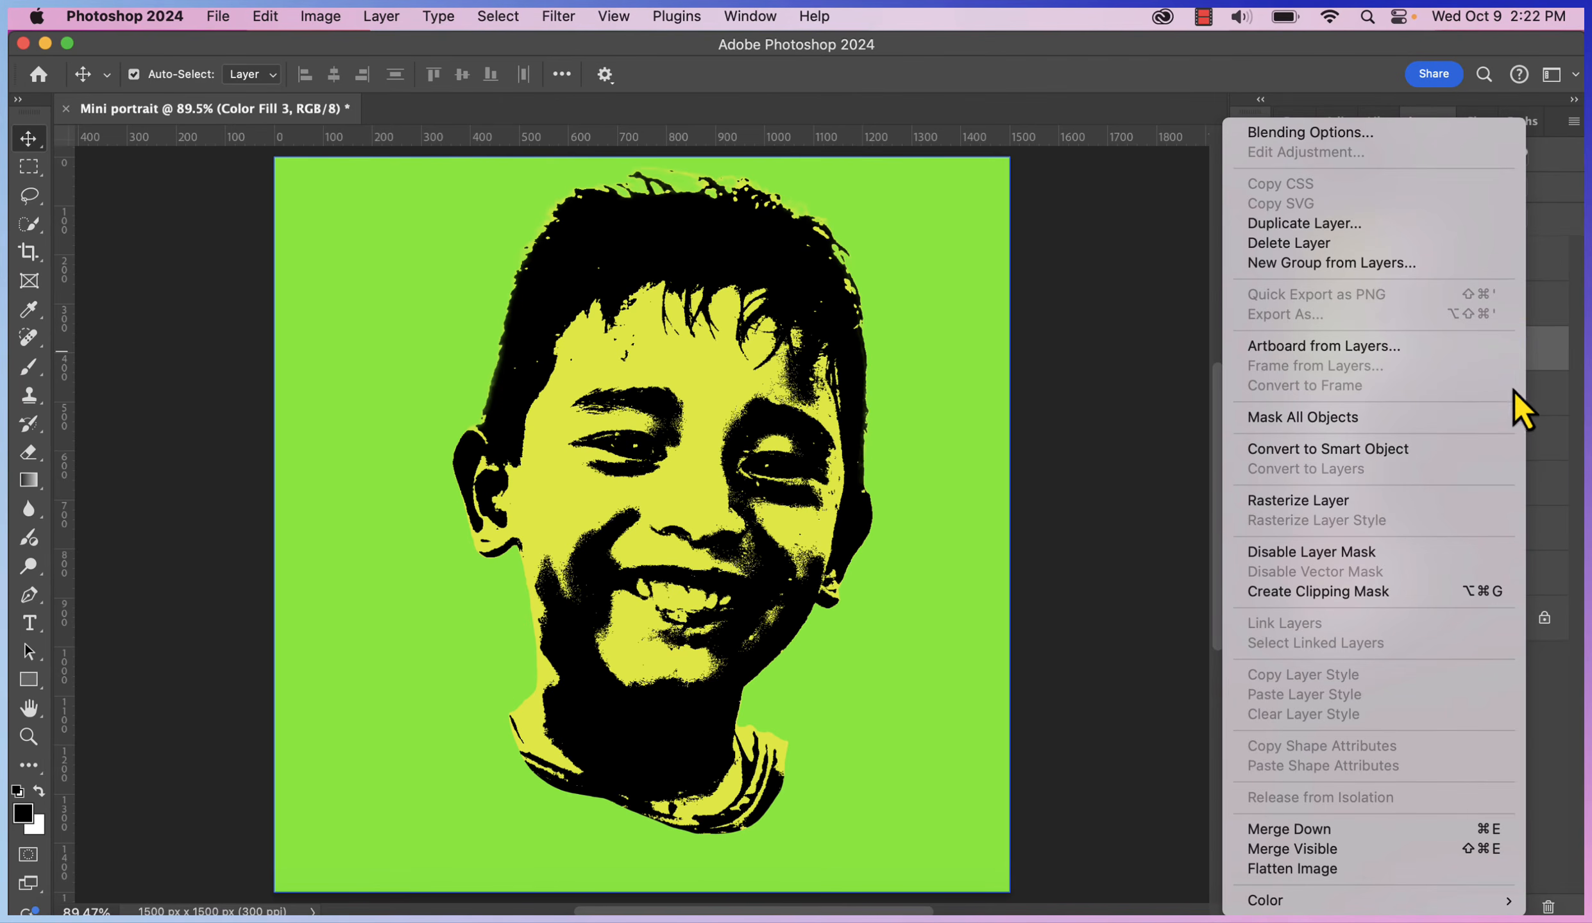
{"action": "left_click", "coordinate": [1454, 591]}
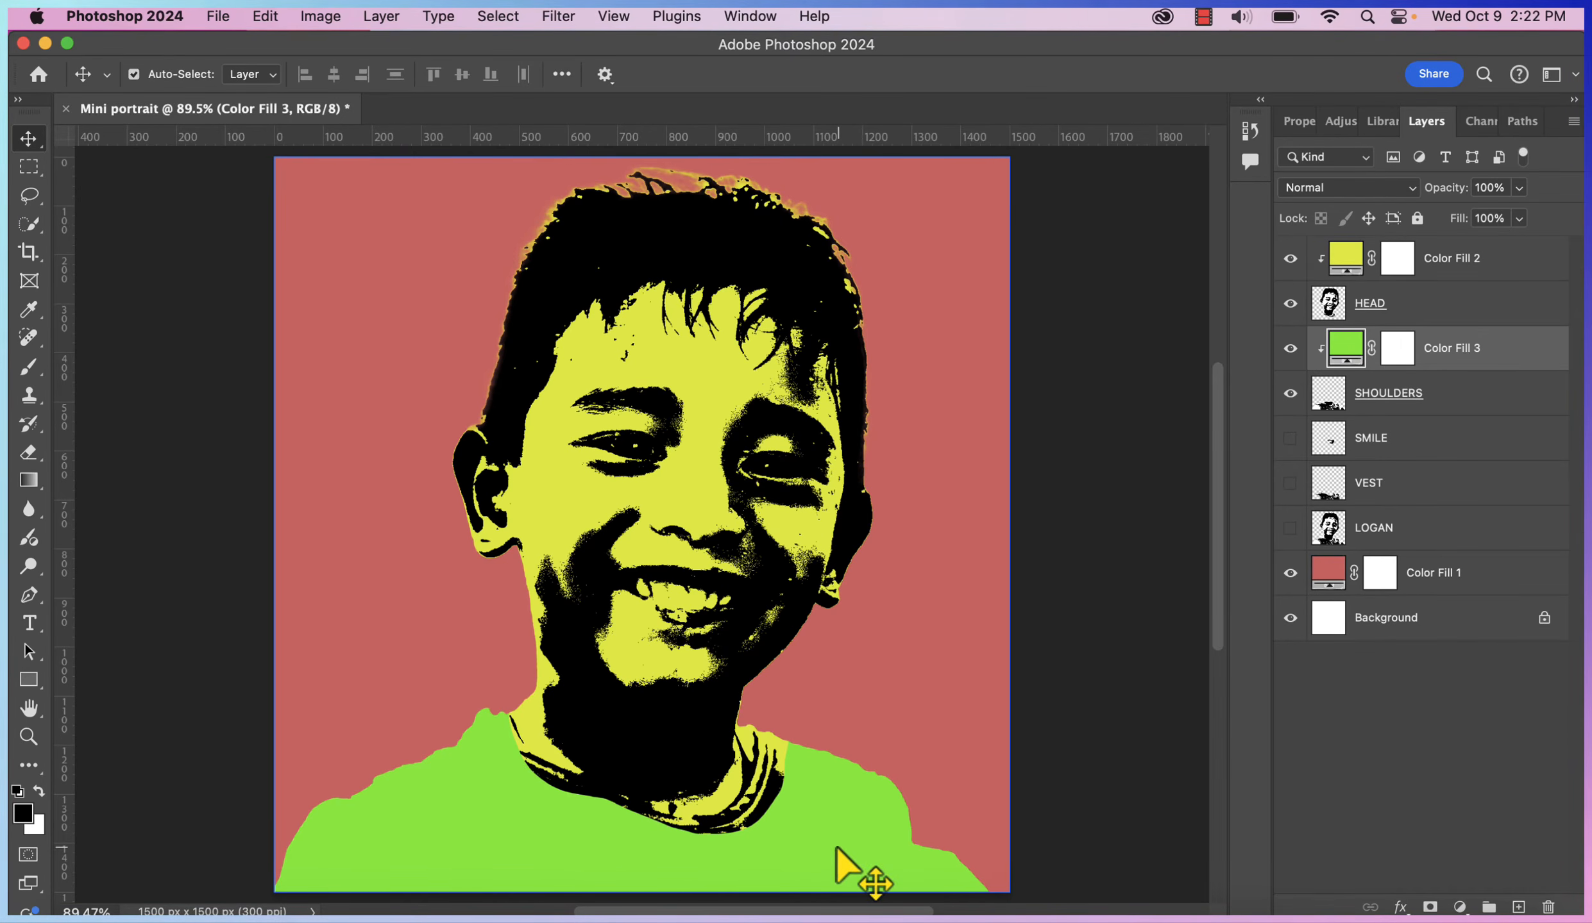
{"action": "left_click", "coordinate": [1415, 193]}
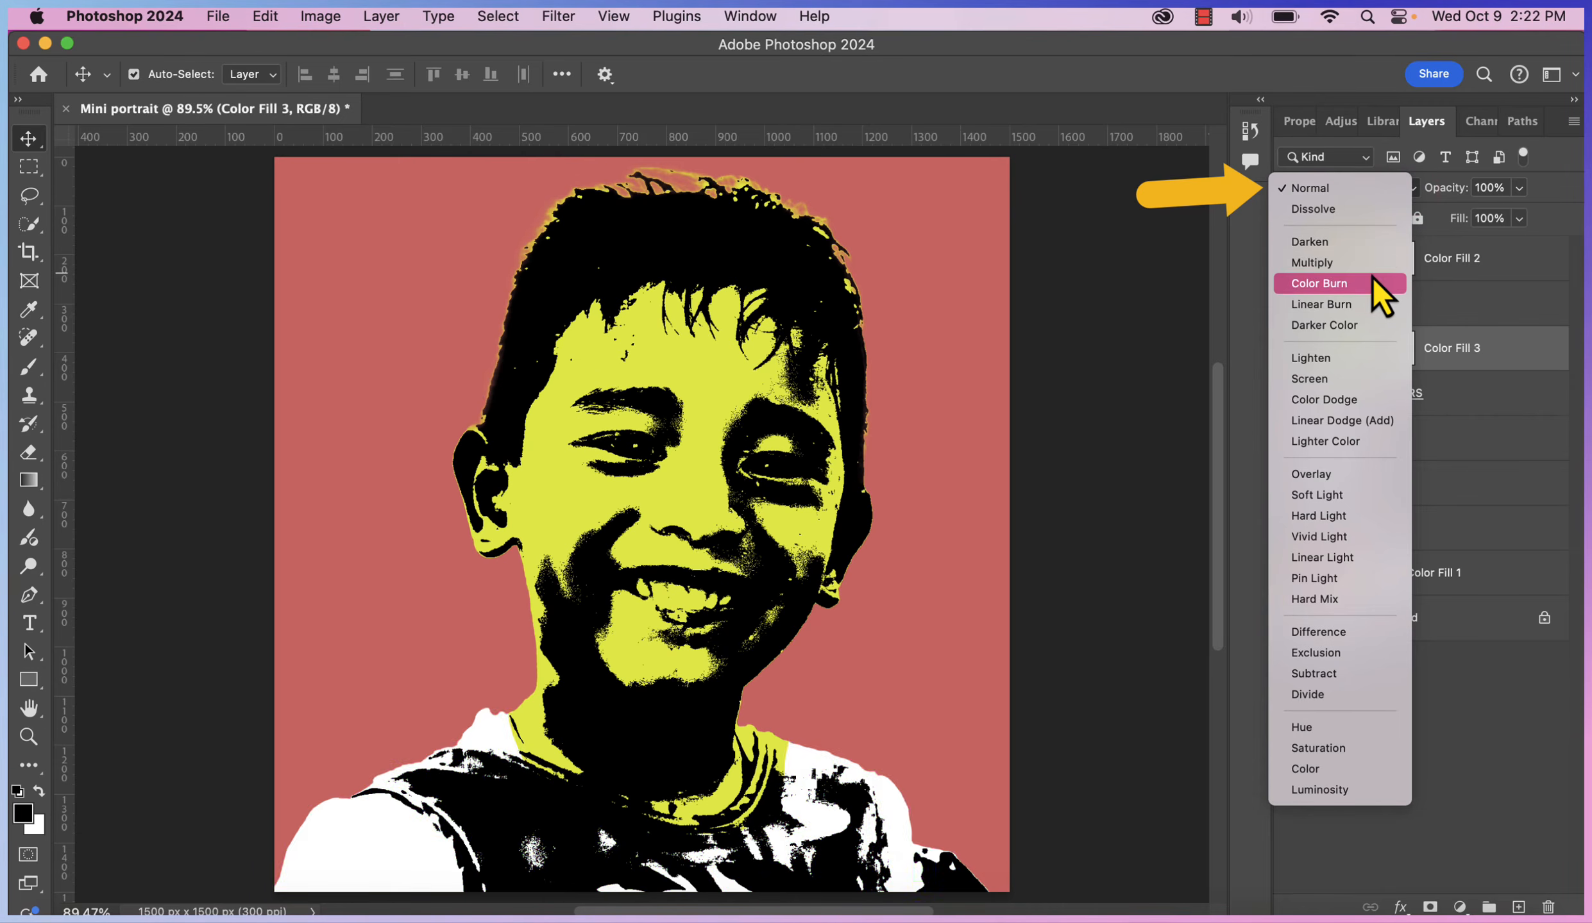
{"action": "left_click", "coordinate": [1180, 827]}
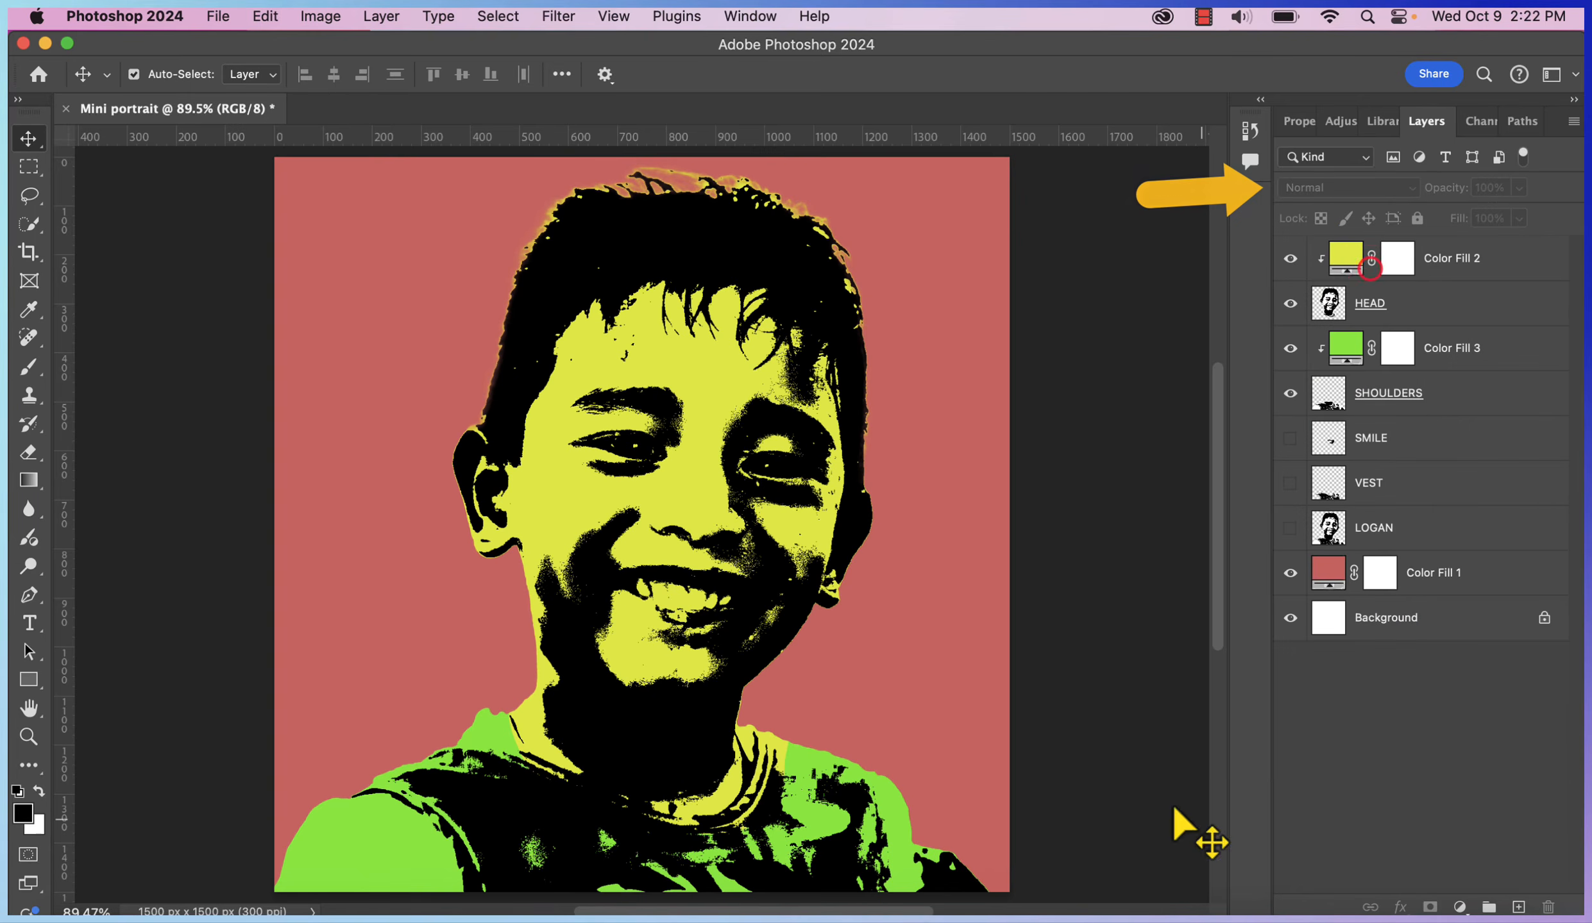
{"action": "left_click", "coordinate": [923, 914]}
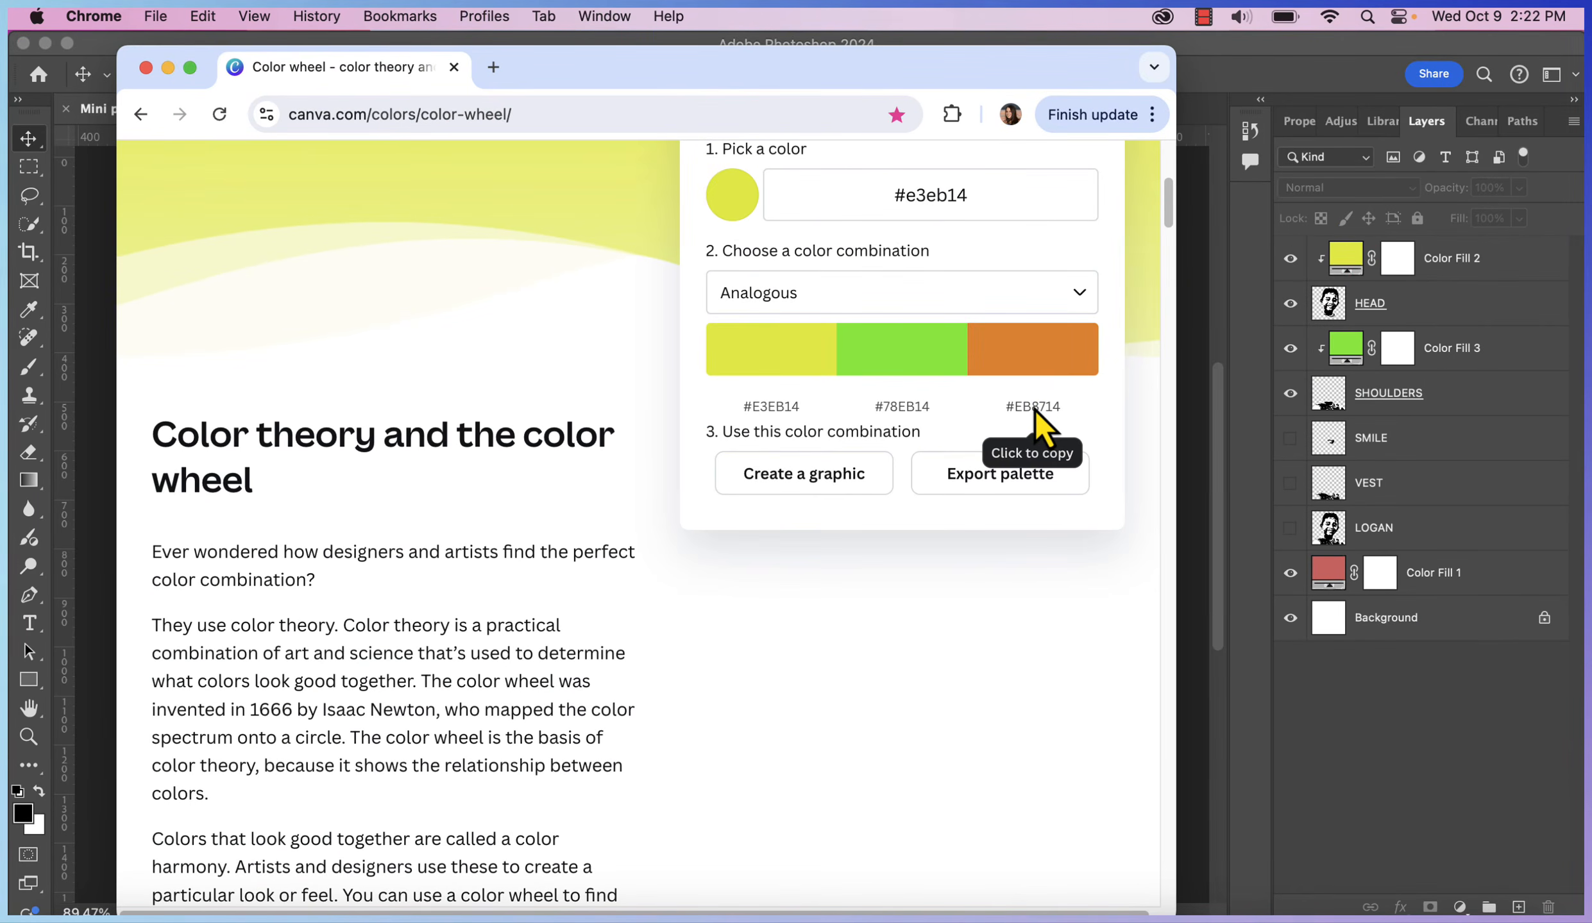
Change the Color Fill 1 background to orange #EB8714, copied from Canva
{"action": "left_click", "coordinate": [1035, 409]}
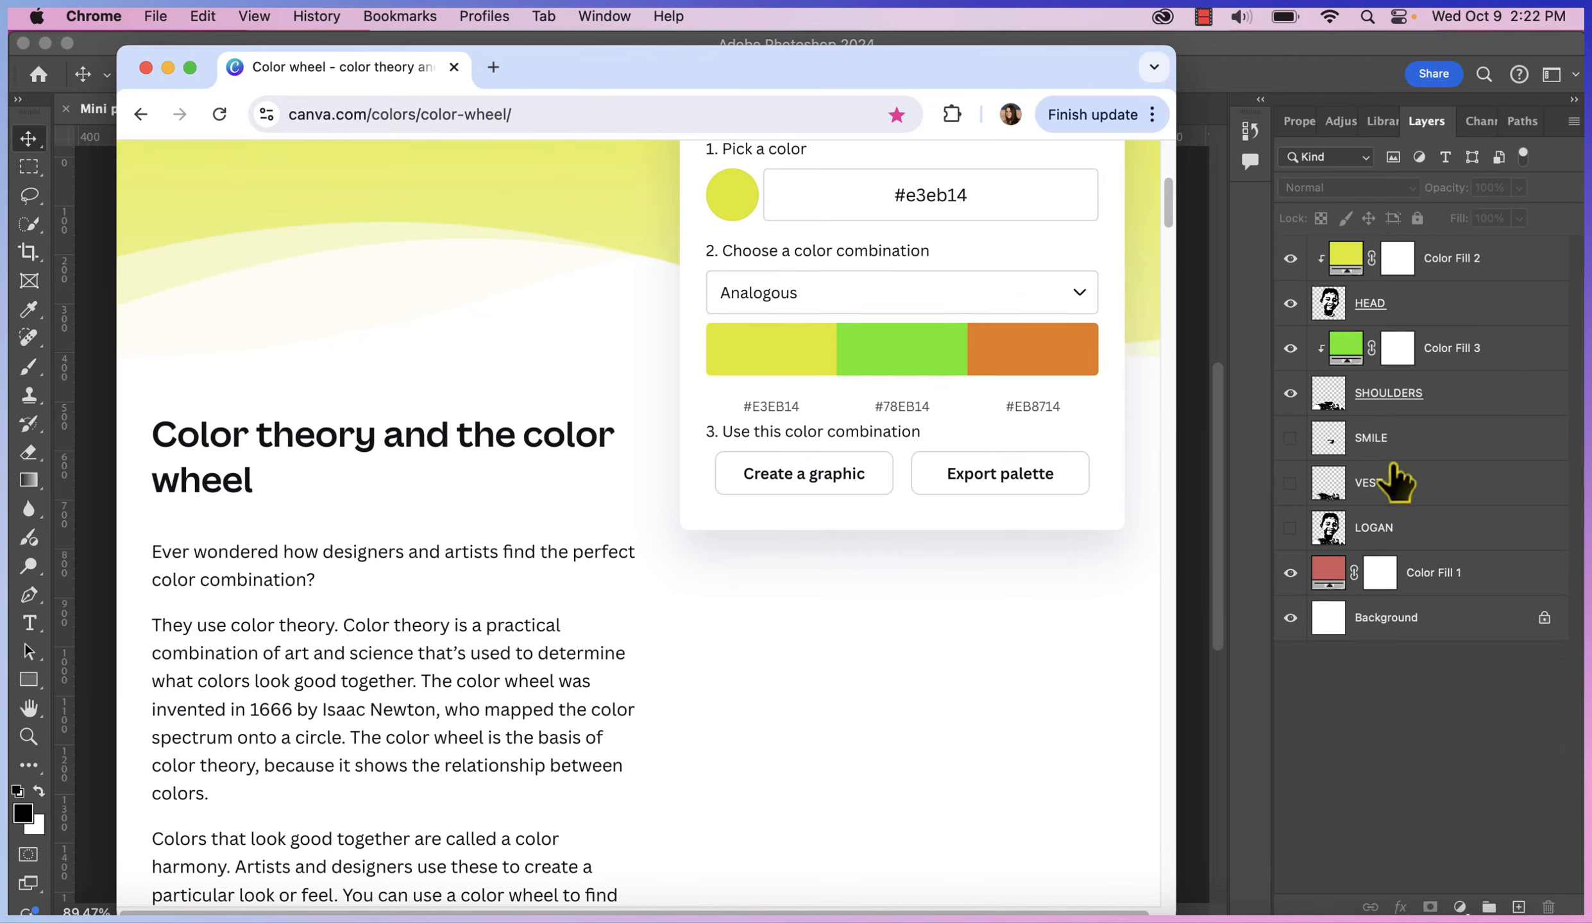
{"action": "left_click", "coordinate": [1471, 744]}
{"action": "left_click", "coordinate": [1331, 585]}
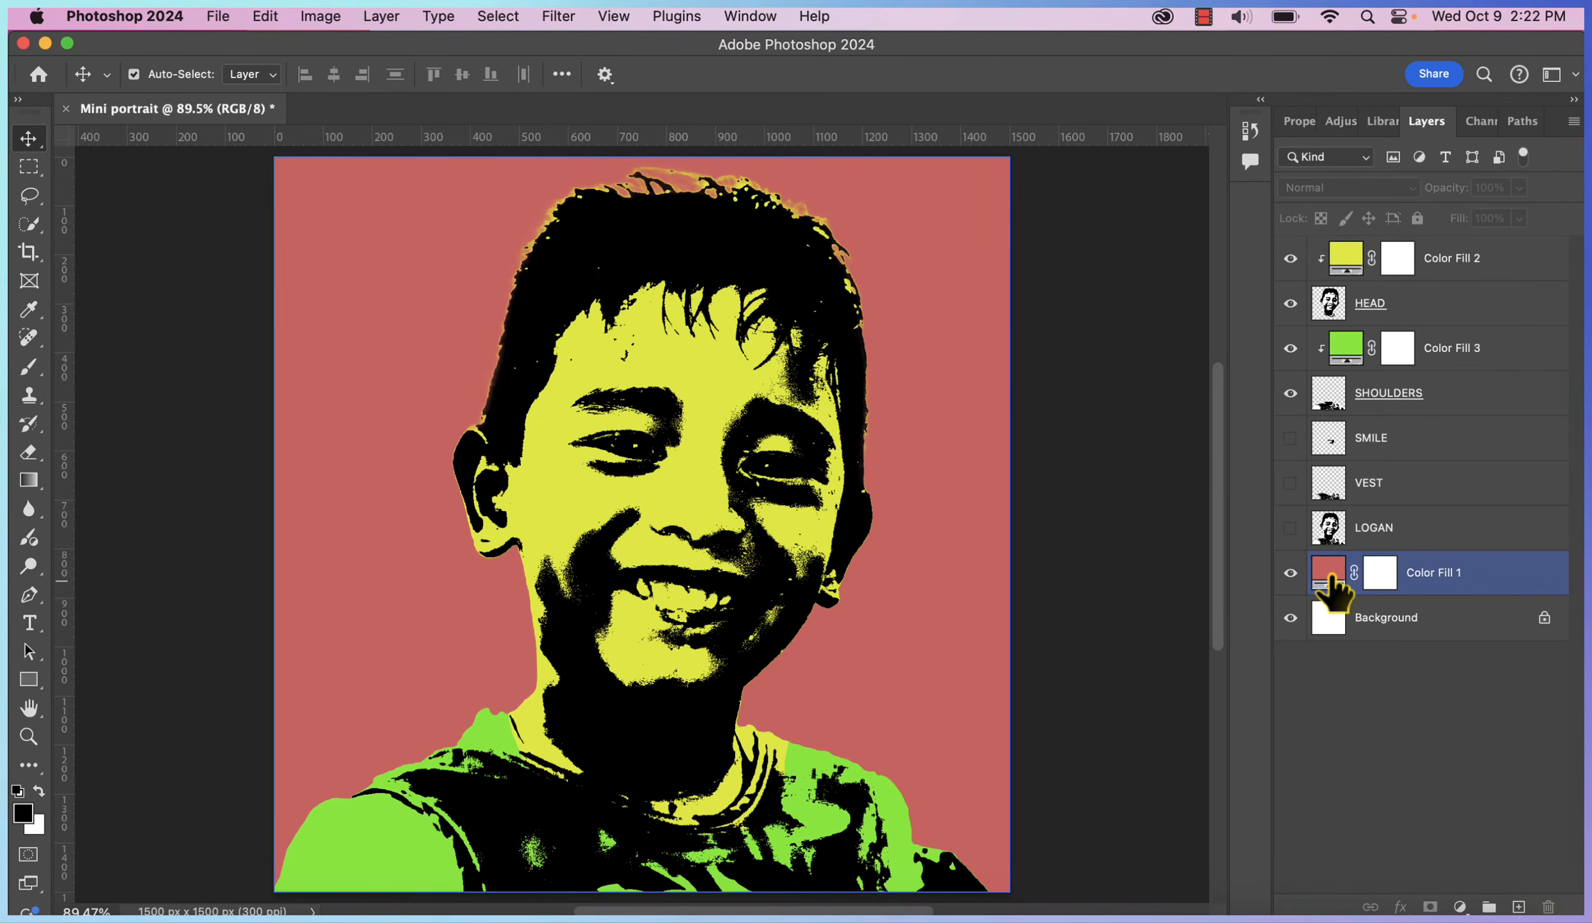
{"action": "double_click", "coordinate": [1330, 577]}
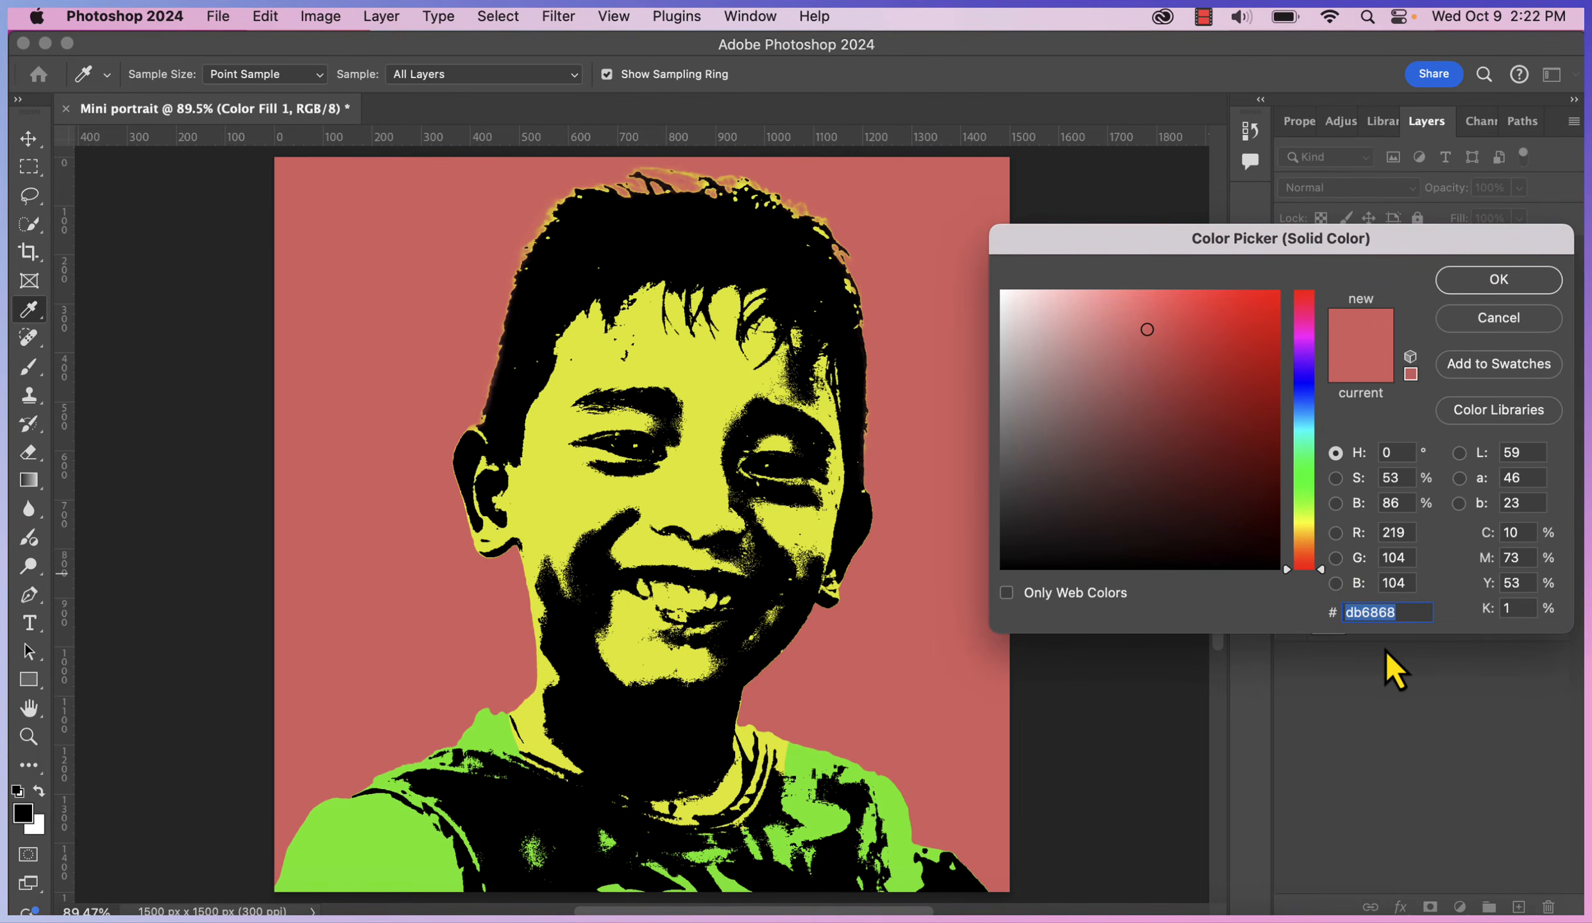
{"action": "key", "text": "BackSpace"}
{"action": "type", "text": "#EB8714"}
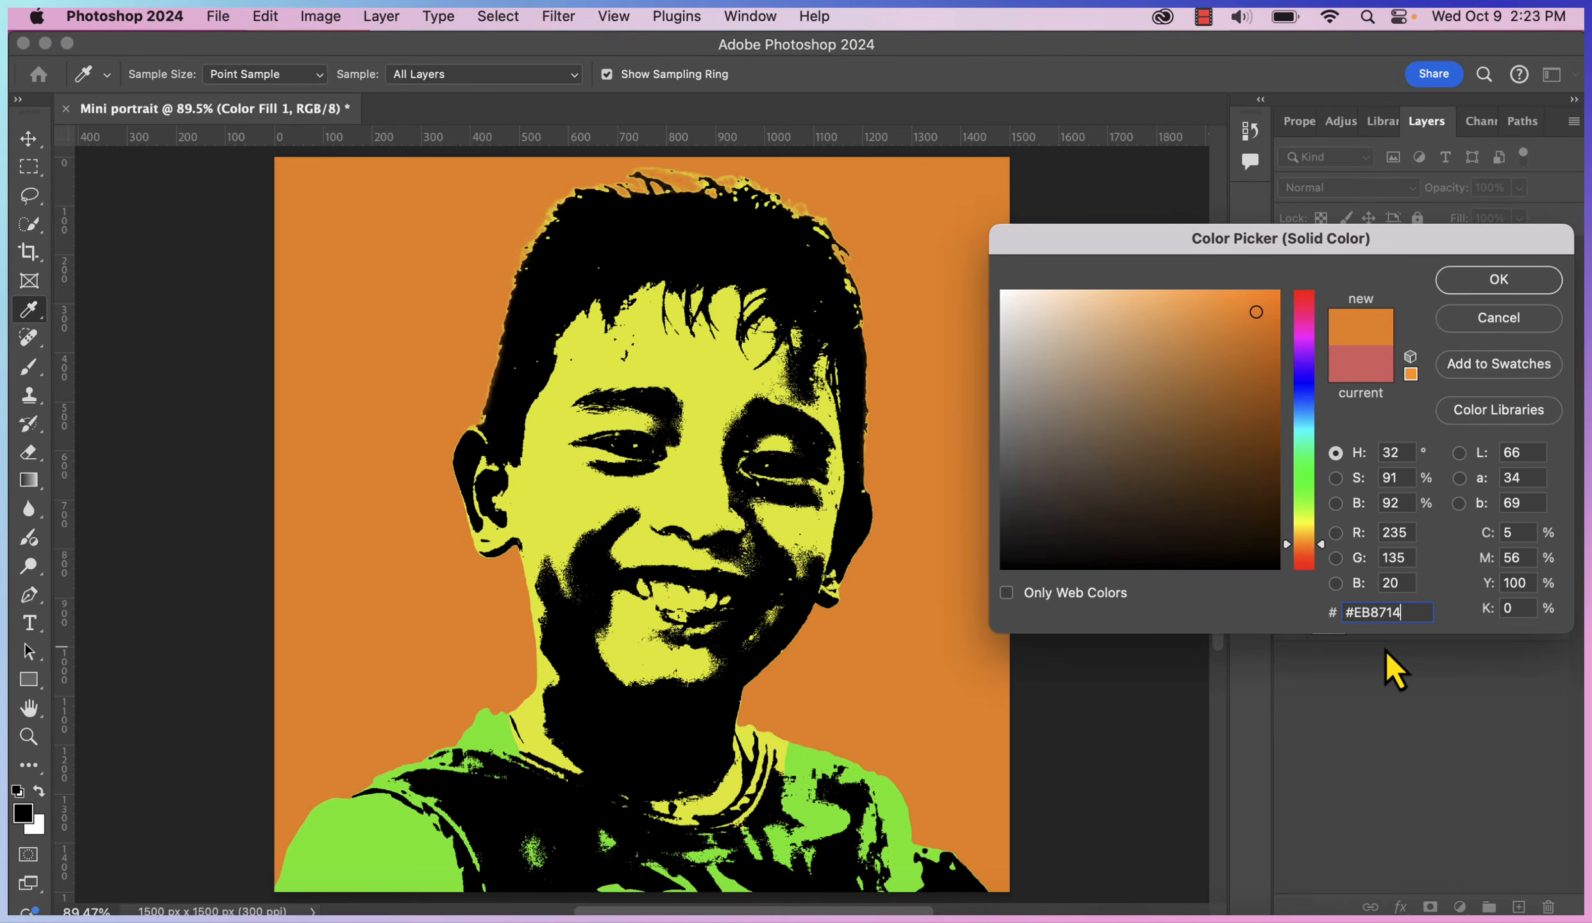
{"action": "left_click", "coordinate": [1538, 290]}
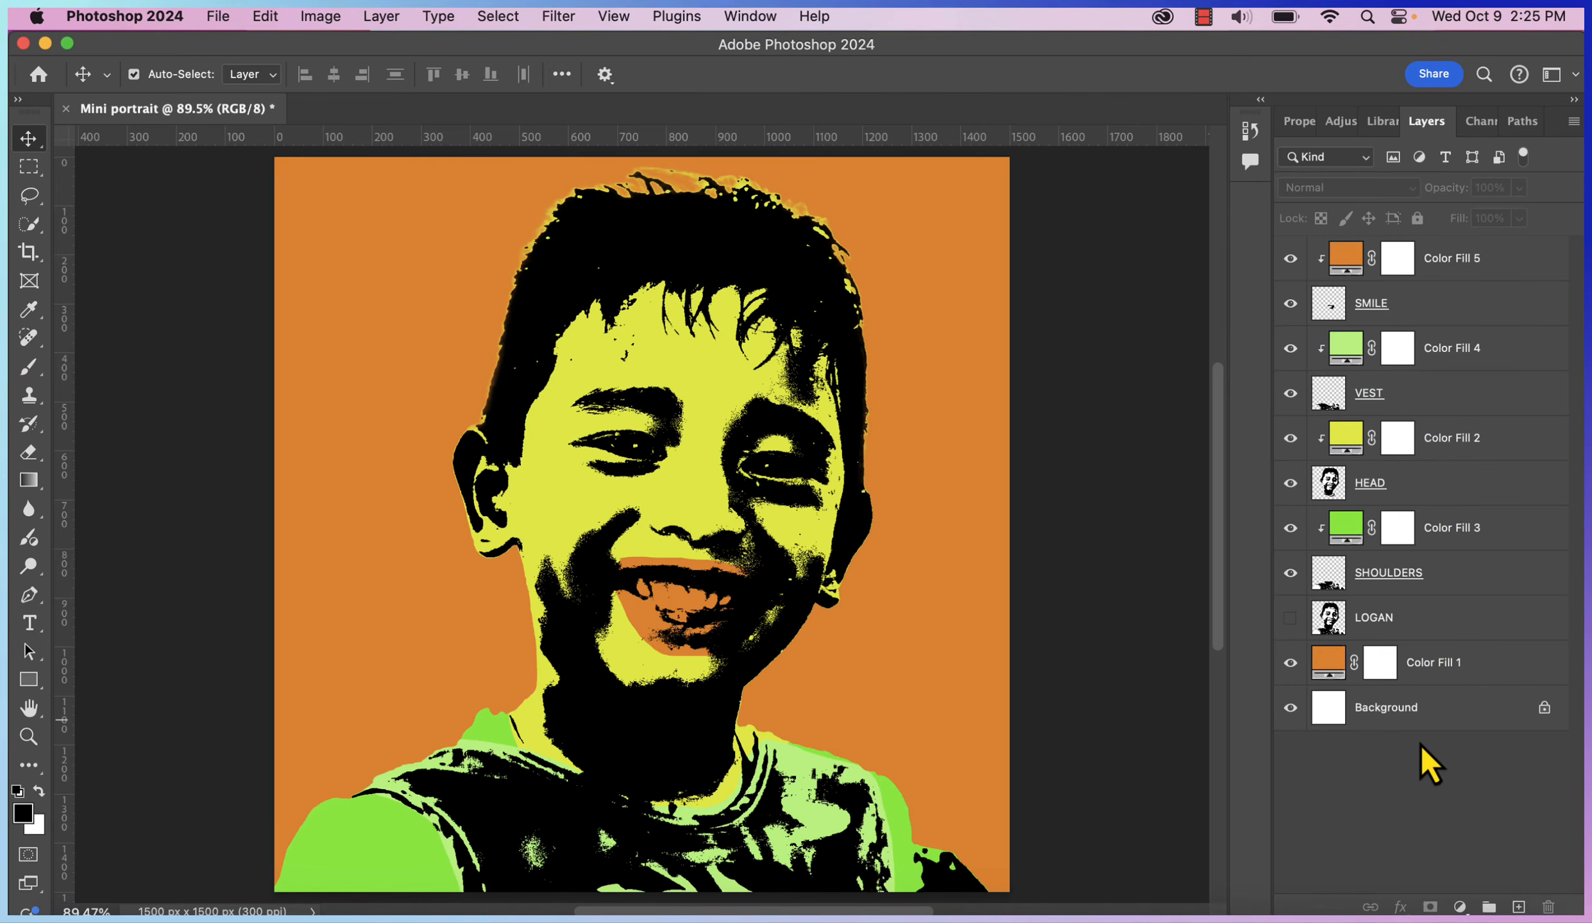
{"action": "left_click", "coordinate": [1339, 670]}
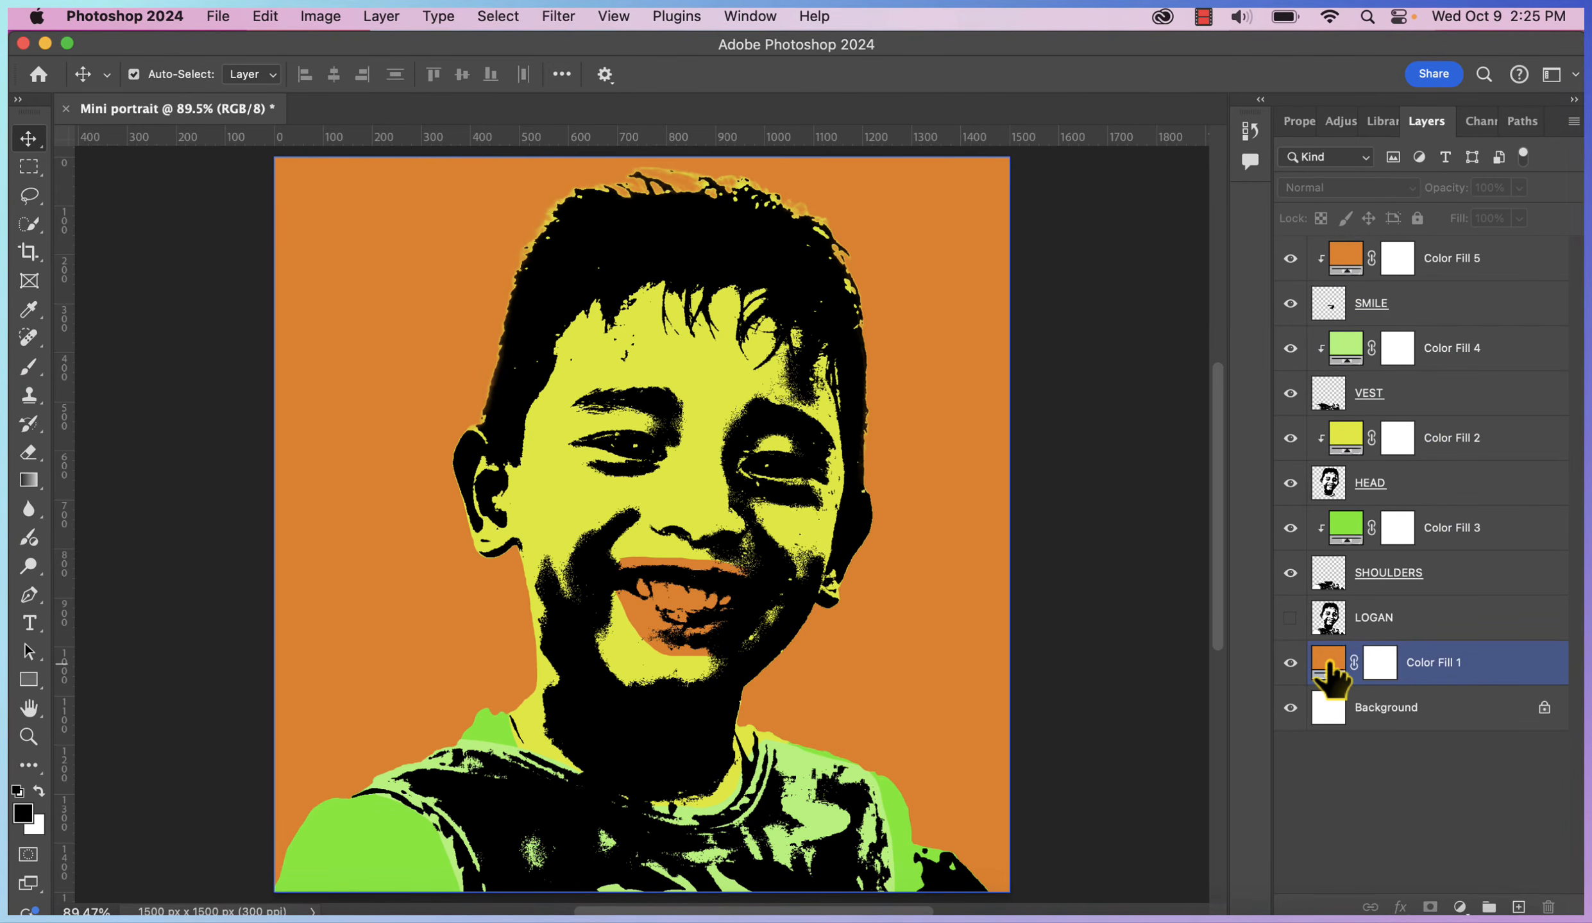
{"action": "double_click", "coordinate": [1328, 664]}
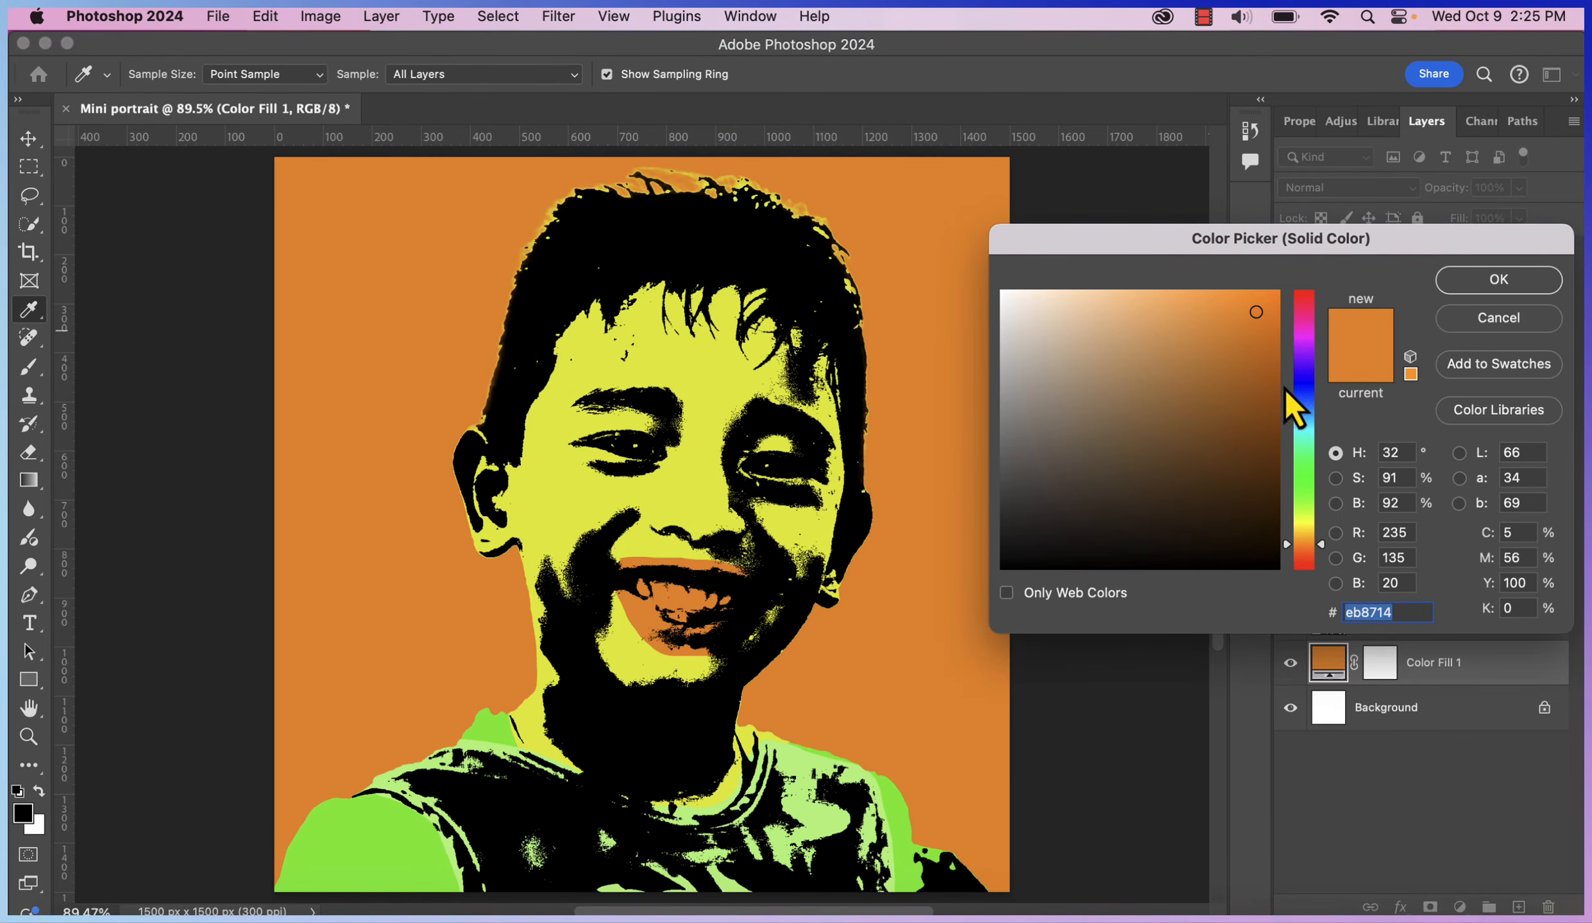
{"action": "left_click", "coordinate": [1310, 345]}
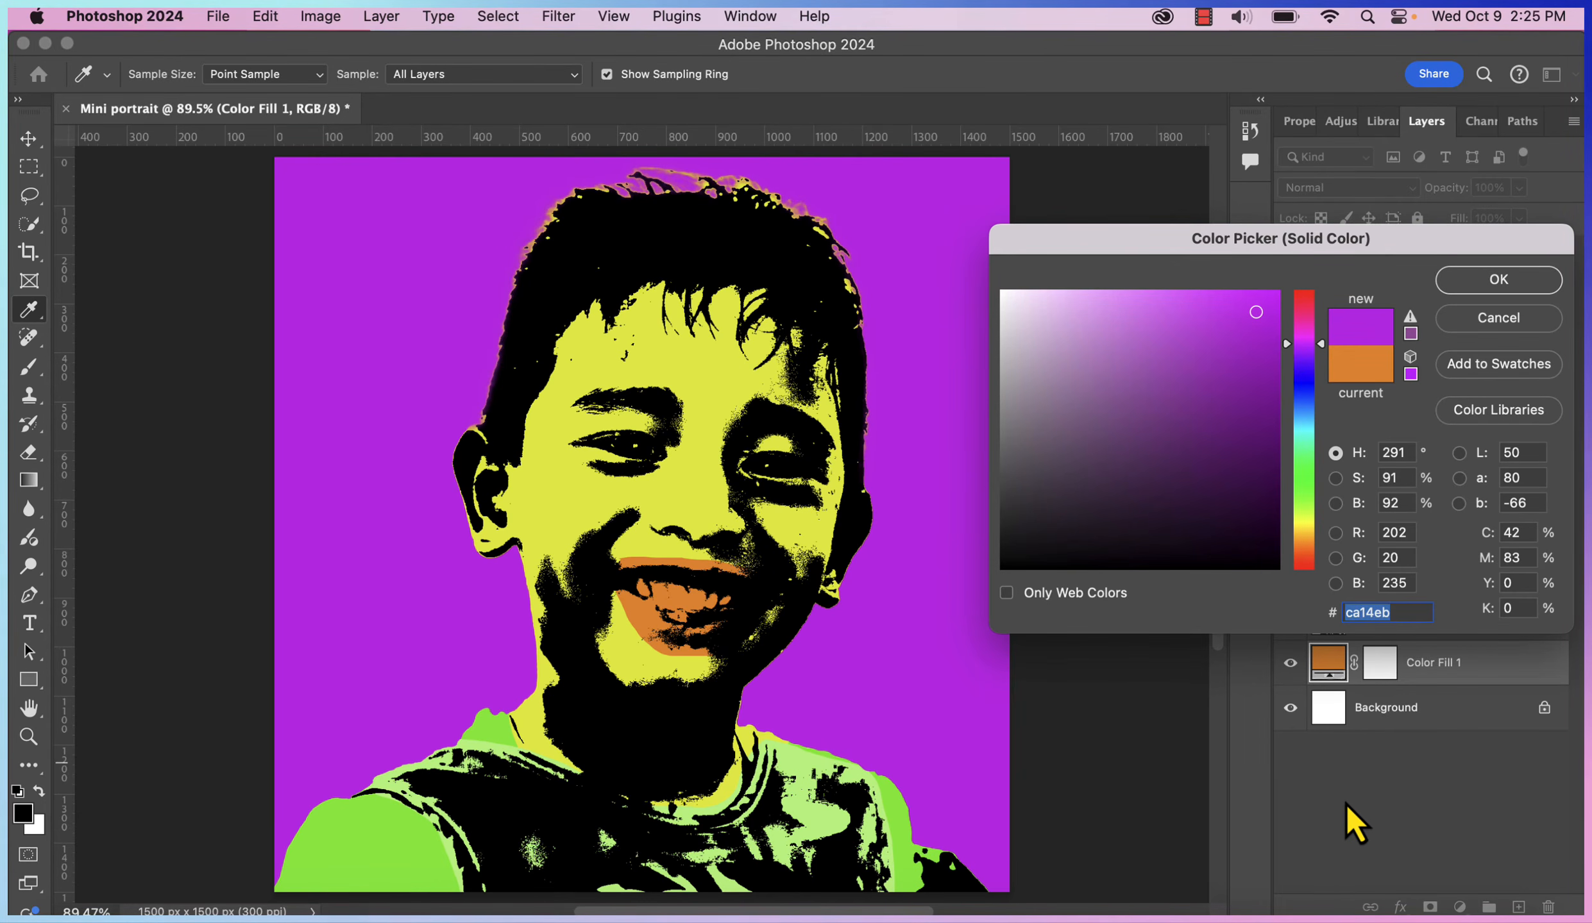
{"action": "left_click", "coordinate": [1487, 318]}
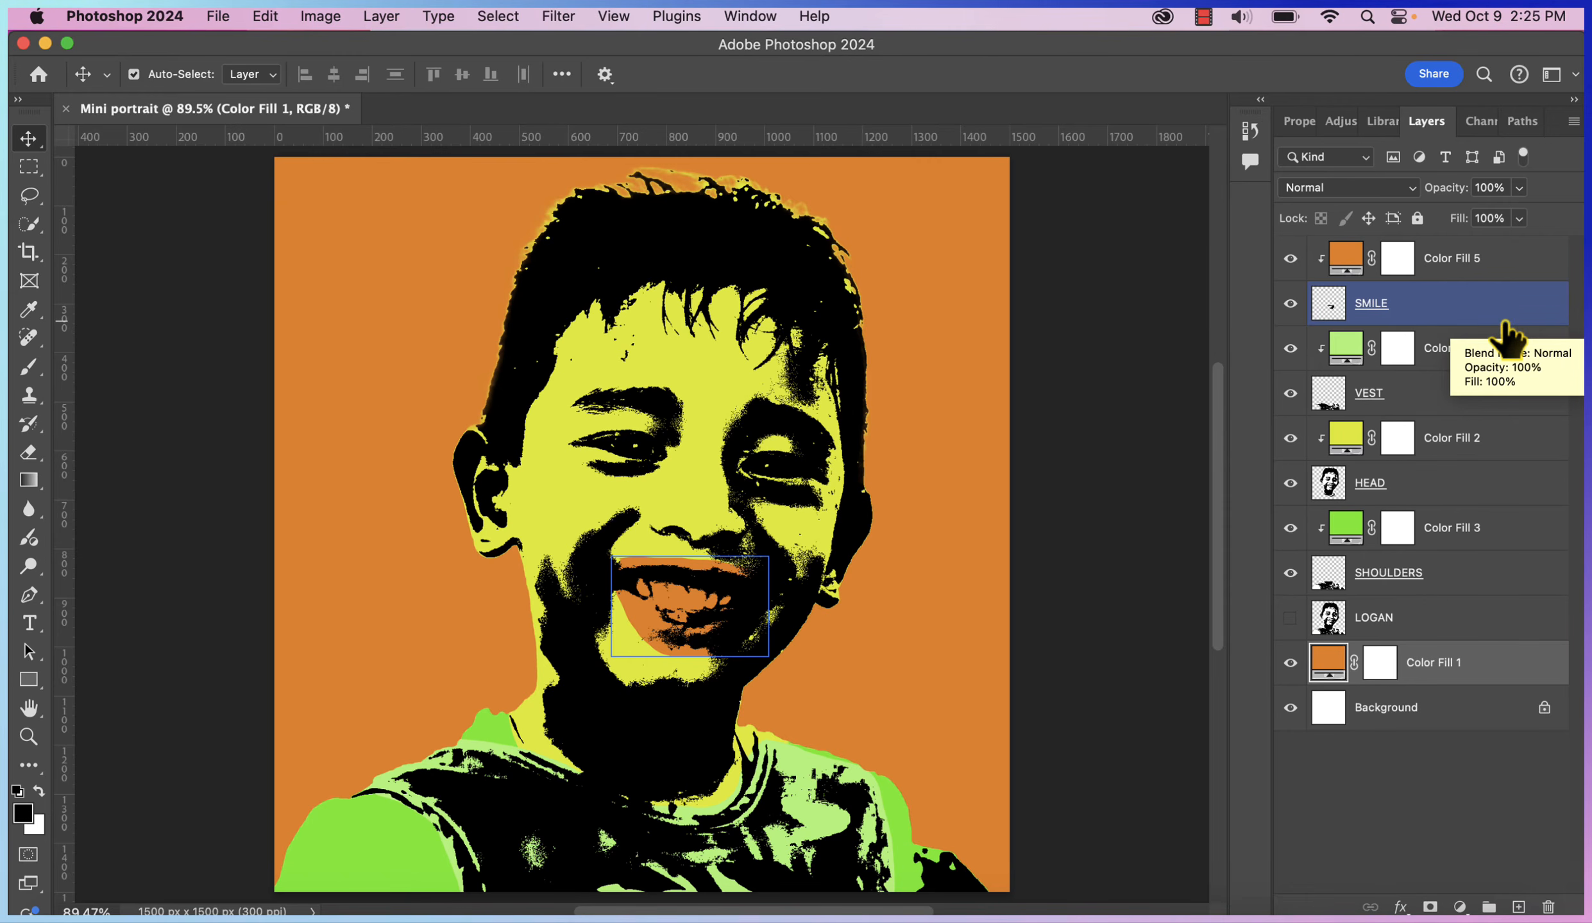
Flatten all of the Mini portrait's layers into a single Background layer
{"action": "right_click", "coordinate": [1521, 257]}
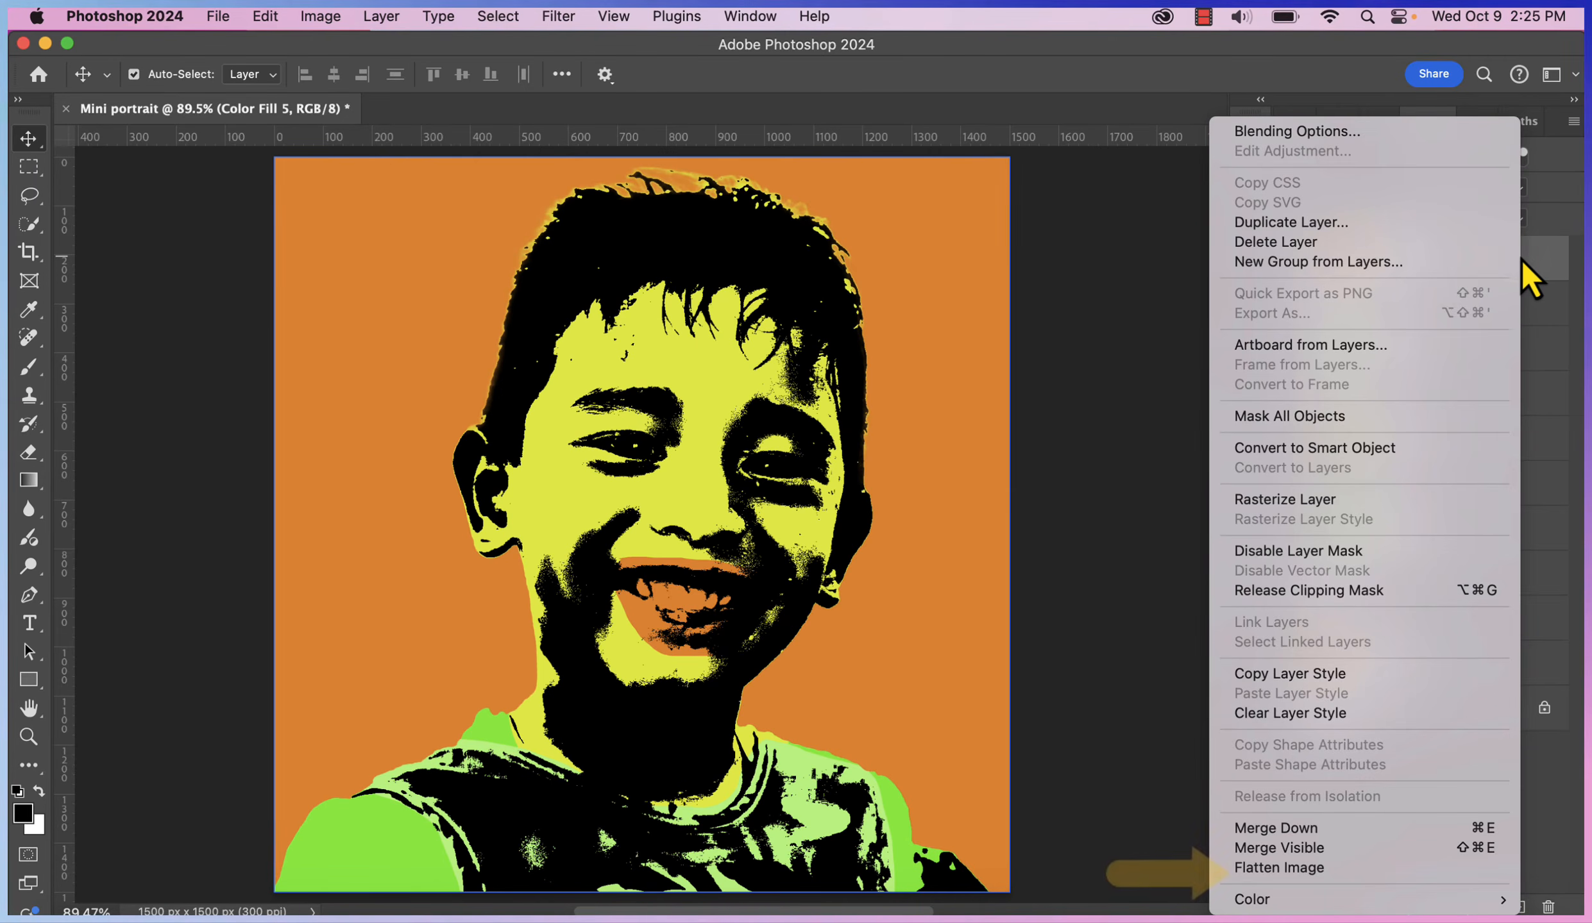
{"action": "left_click", "coordinate": [1389, 874]}
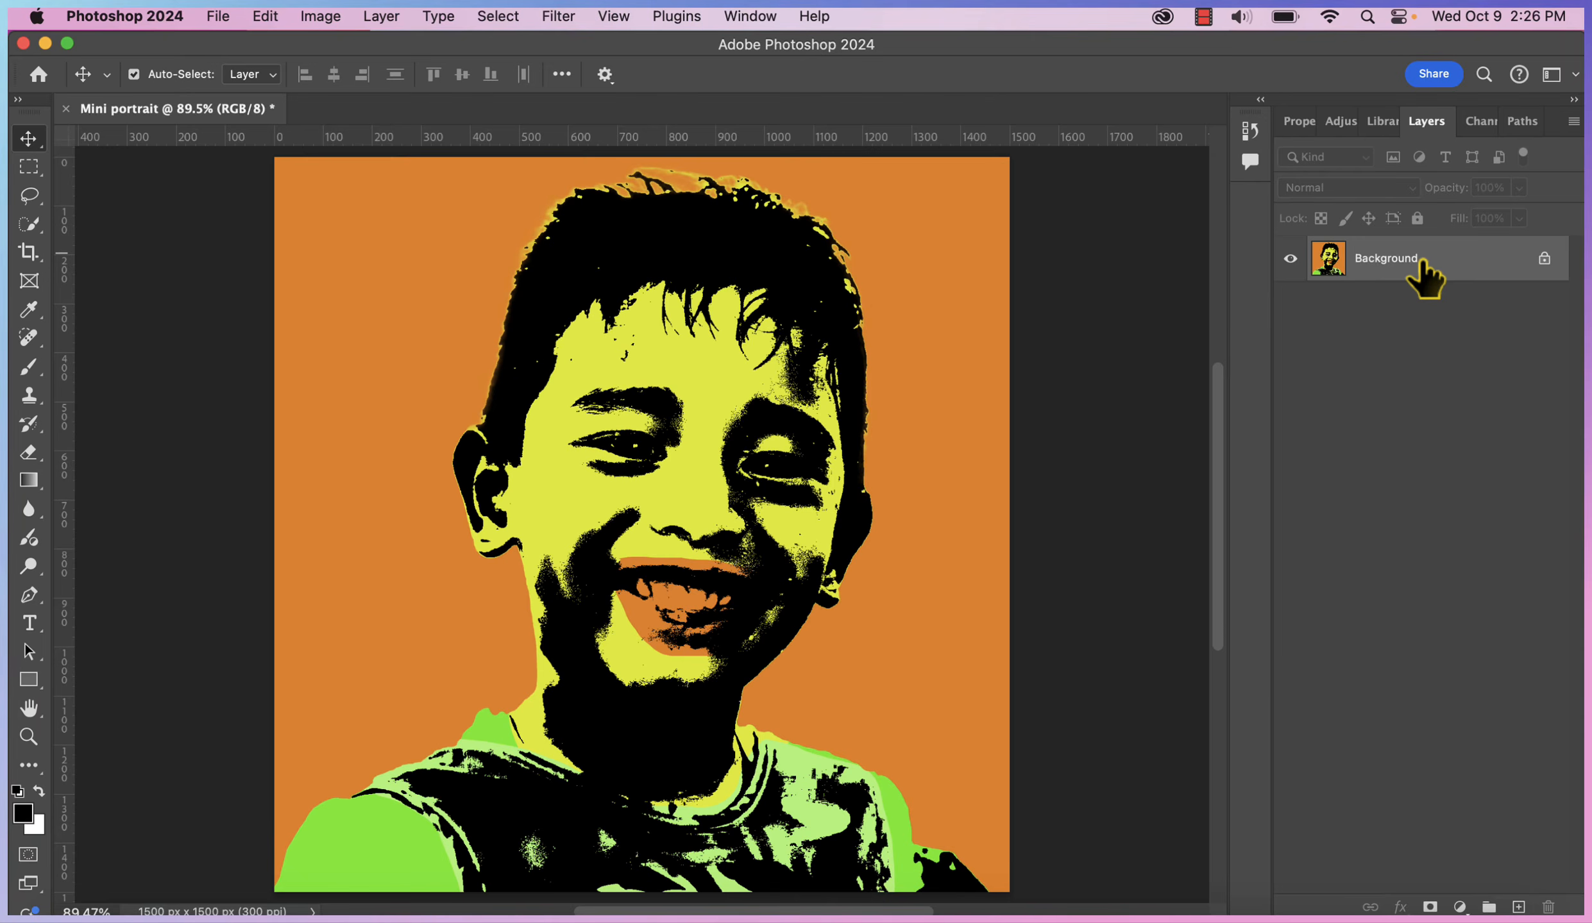
Create a 5 × 5 in, 300 ppi document named MINI PORTRAIT 2 from the saved mini portrait preset
{"action": "key", "text": "super+n"}
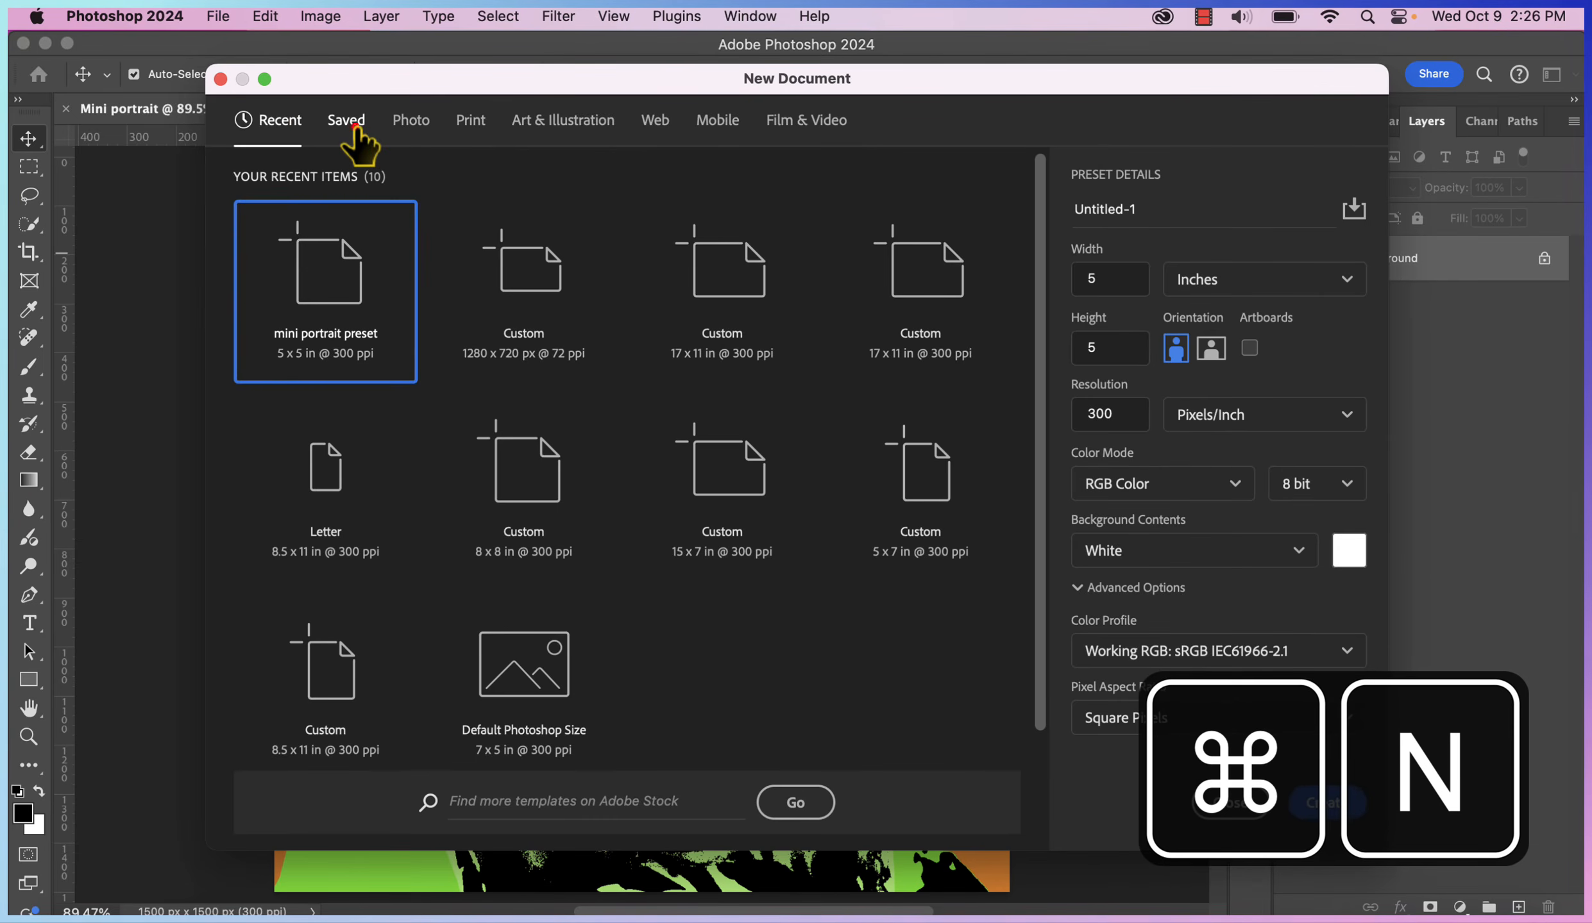
{"action": "left_click", "coordinate": [354, 125]}
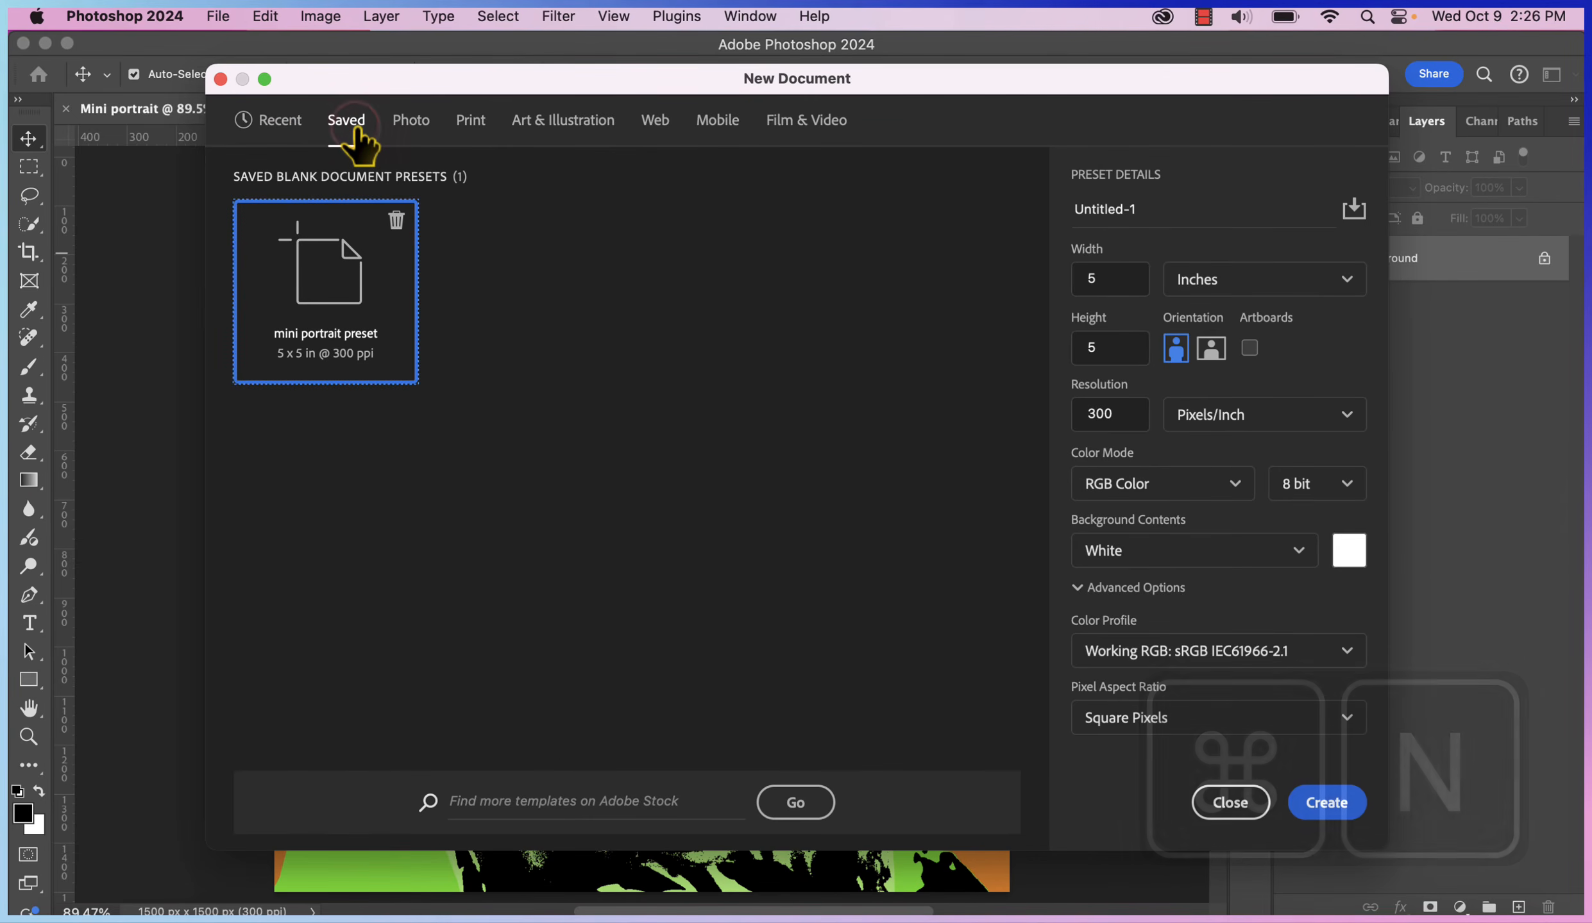
{"action": "left_click", "coordinate": [330, 301]}
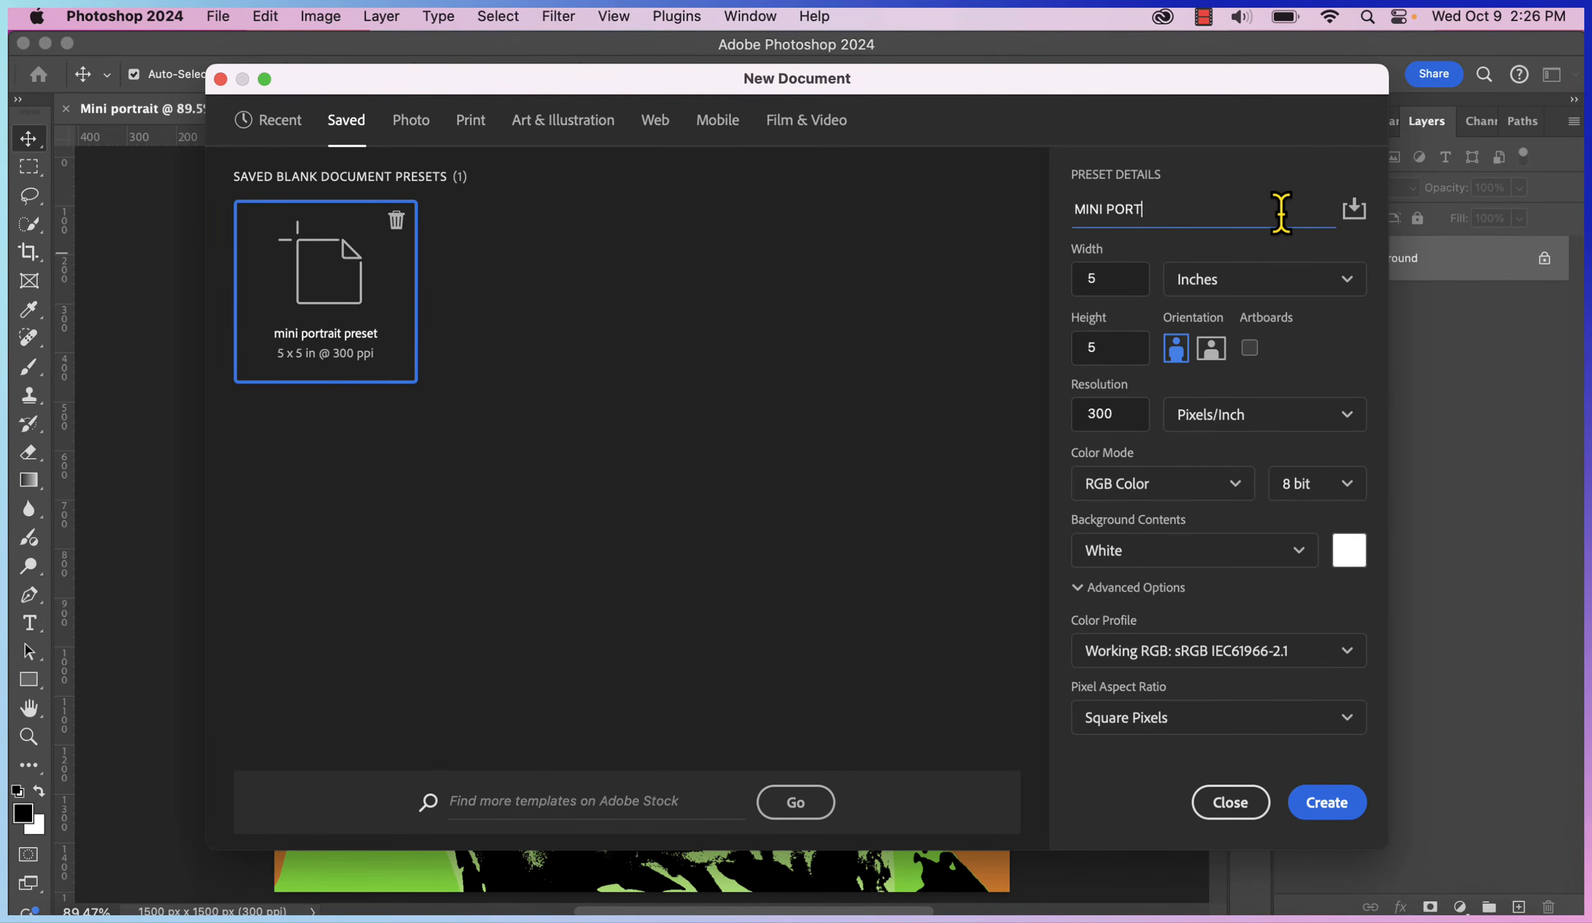
{"action": "type", "text": "MINI PORTRAIT 2"}
{"action": "left_click", "coordinate": [1323, 804]}
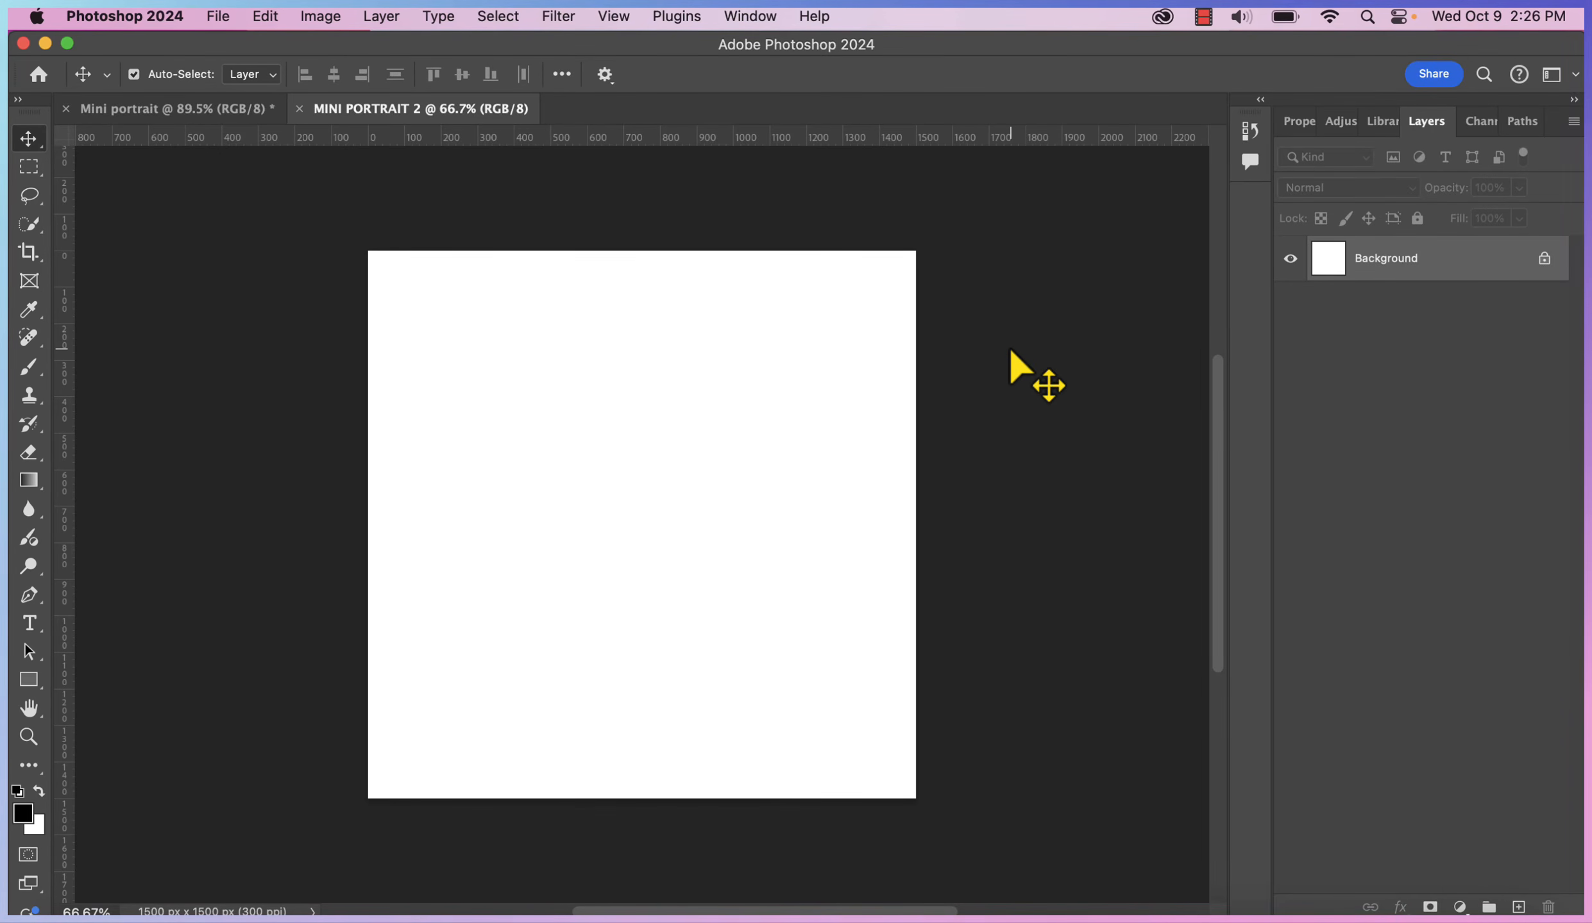
{"action": "key", "text": "super+o"}
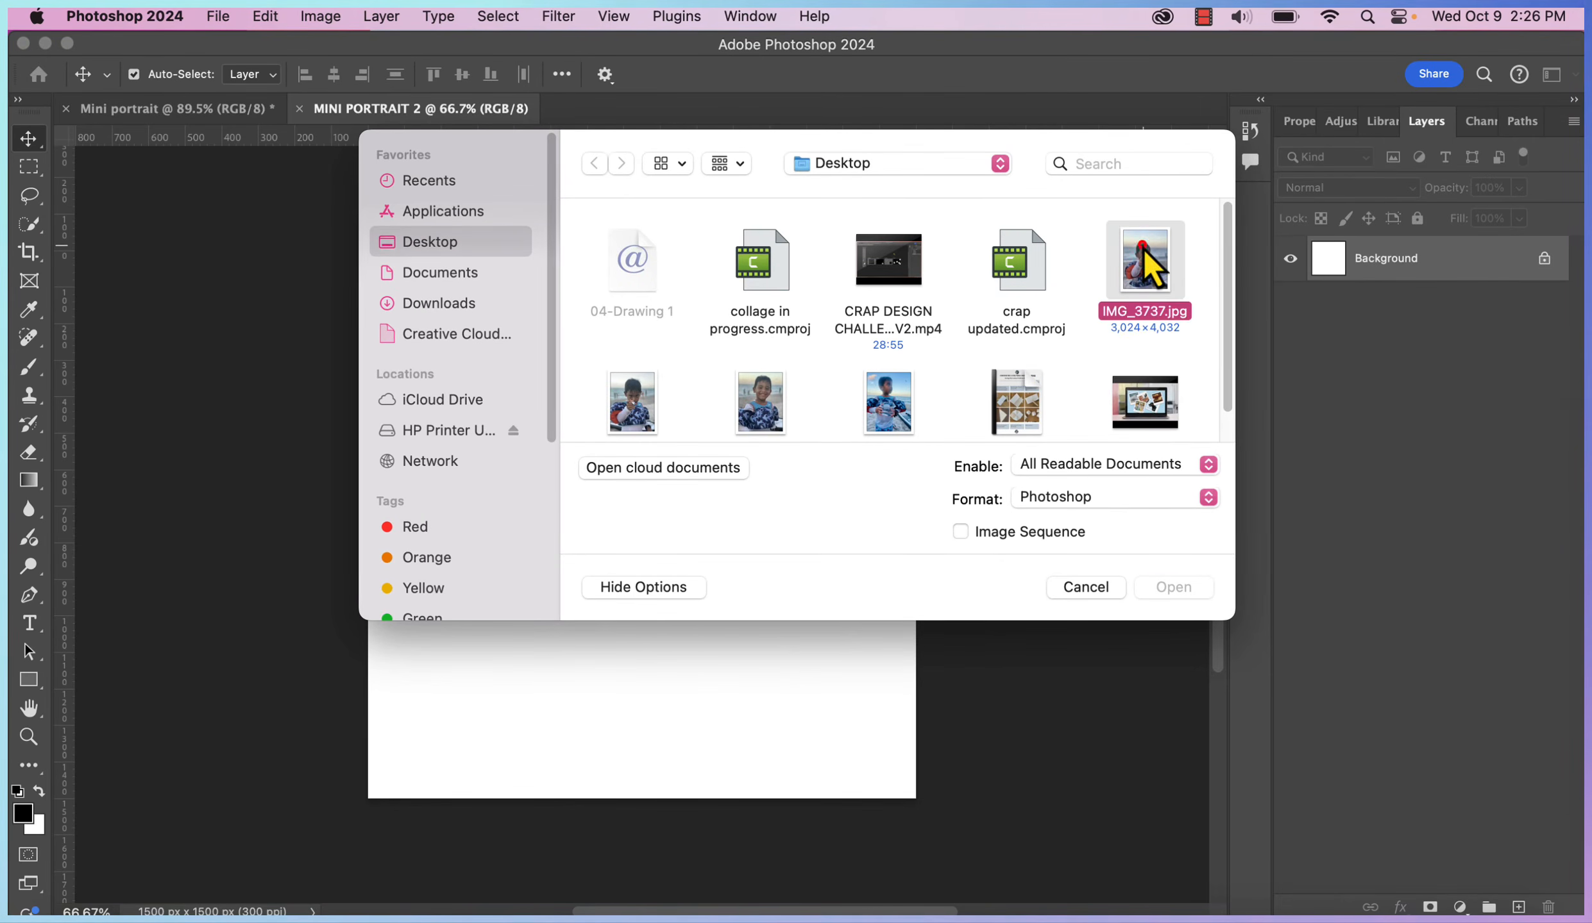
Open IMG_3737.jpg and select the boy with Quick Selection's Select Subject
{"action": "left_click", "coordinate": [1172, 589]}
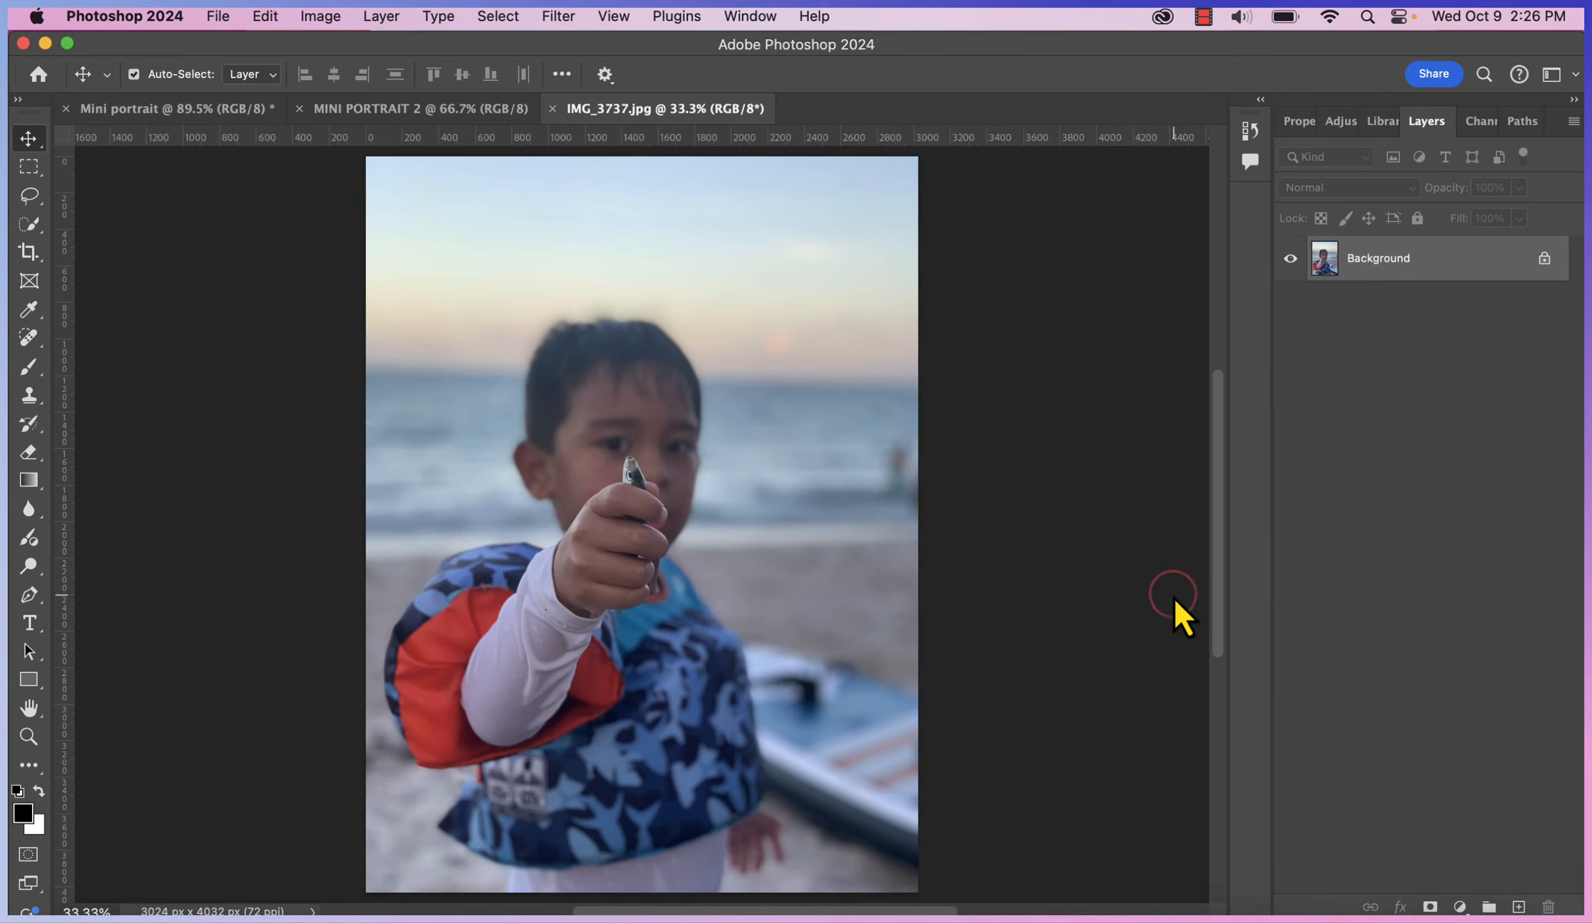
{"action": "key", "text": "w"}
{"action": "left_click", "coordinate": [654, 75]}
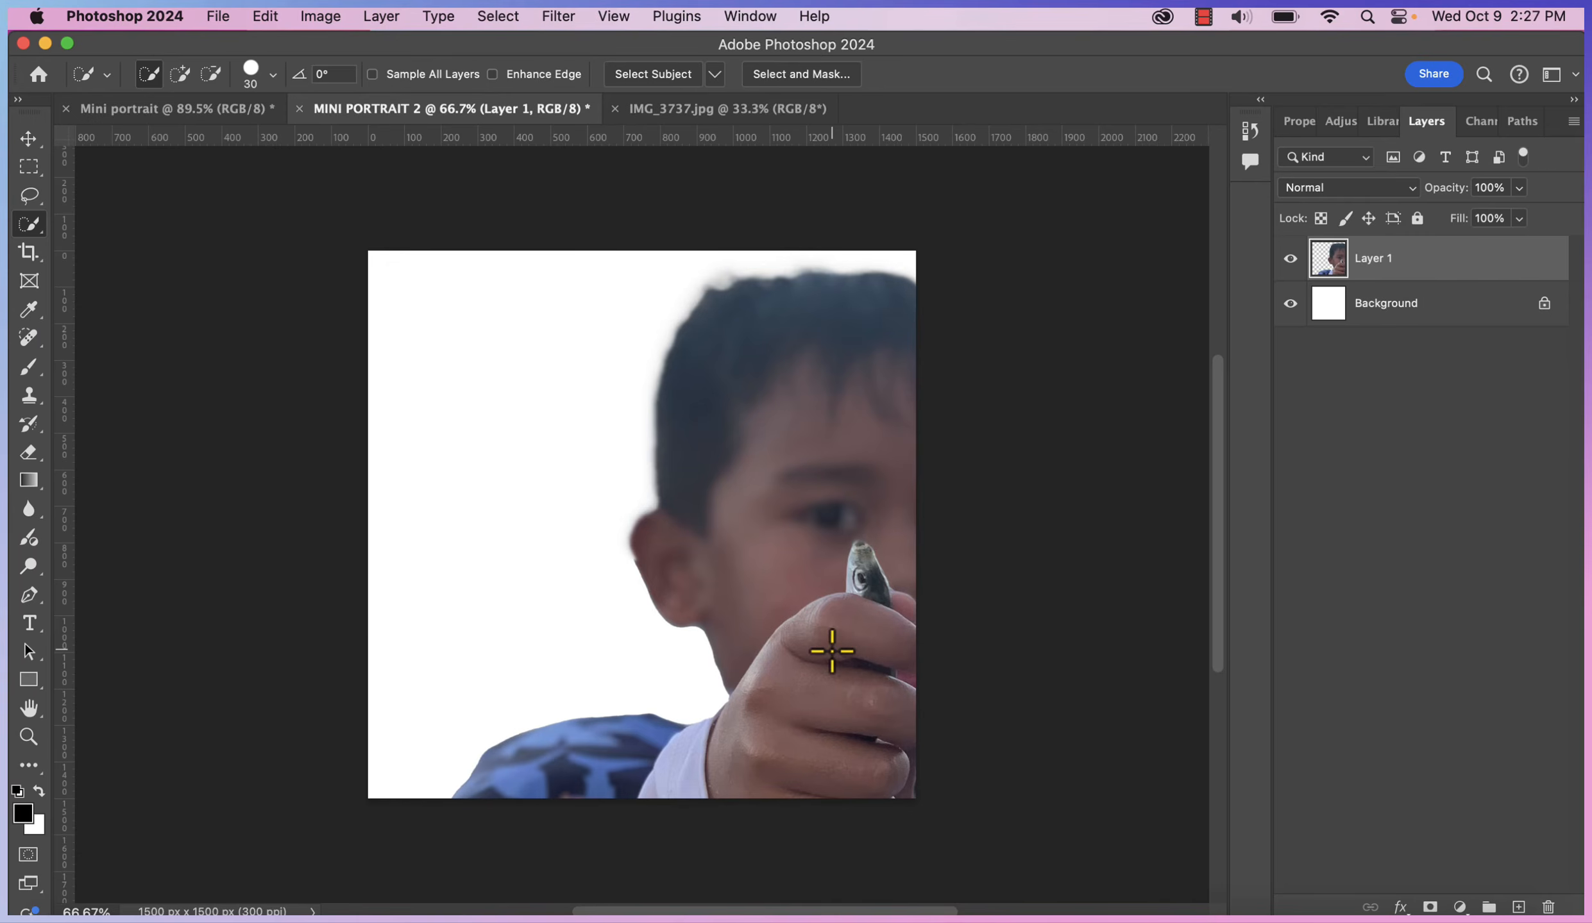
Scale the cut-out boy on Layer 1 to about 70% and move him up to fill the square
{"action": "left_click", "coordinate": [28, 138]}
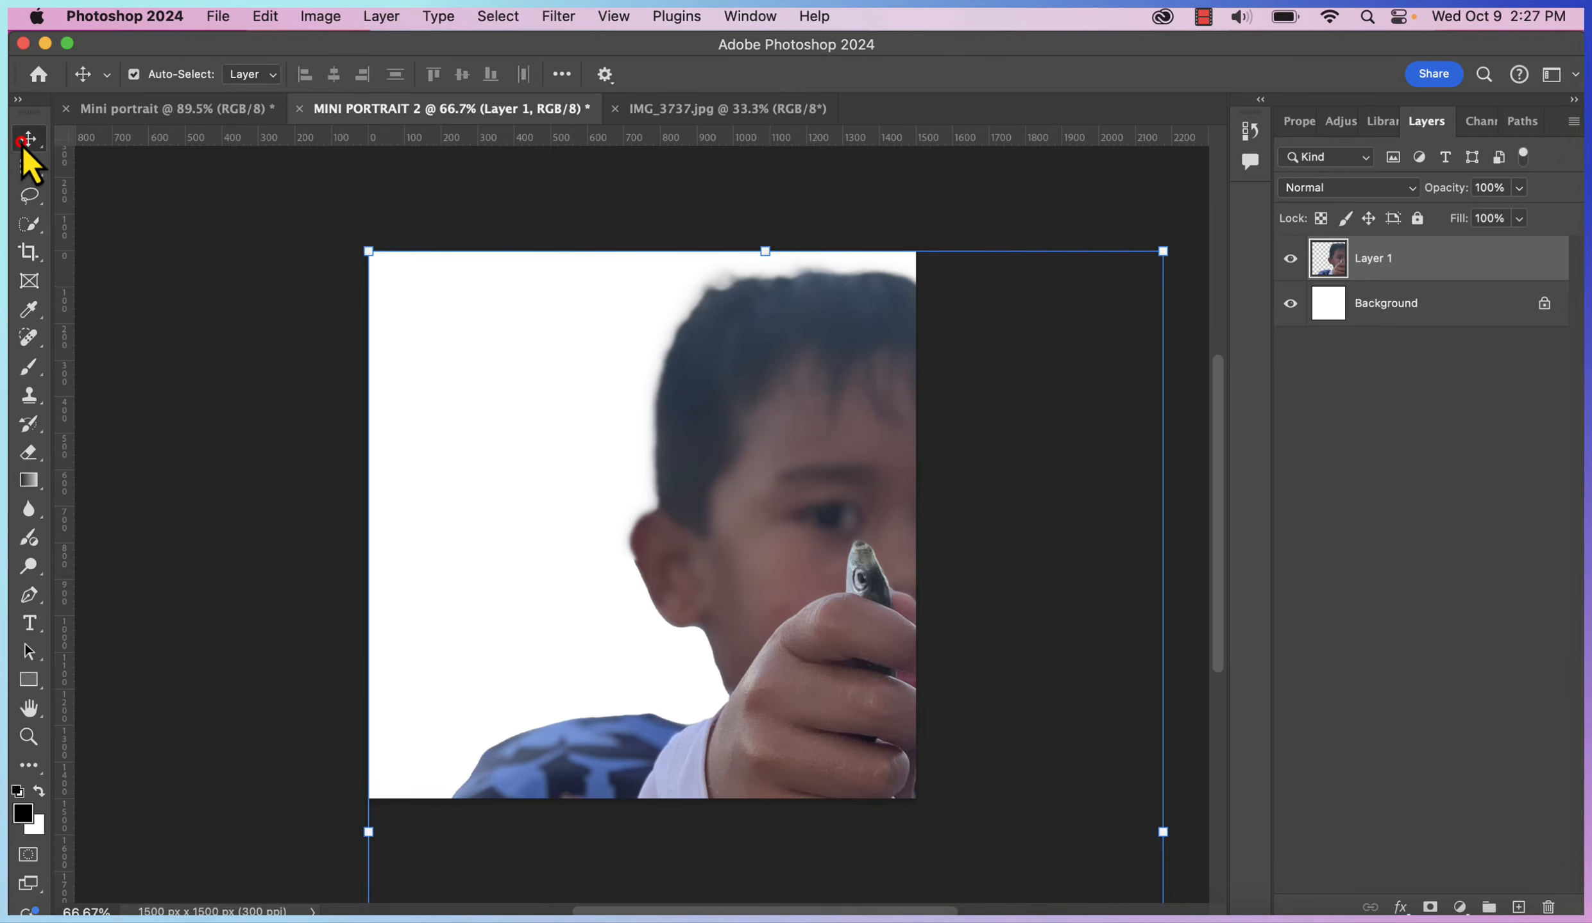
{"action": "left_click_drag", "start_coordinate": [1163, 251], "coordinate": [763, 487]}
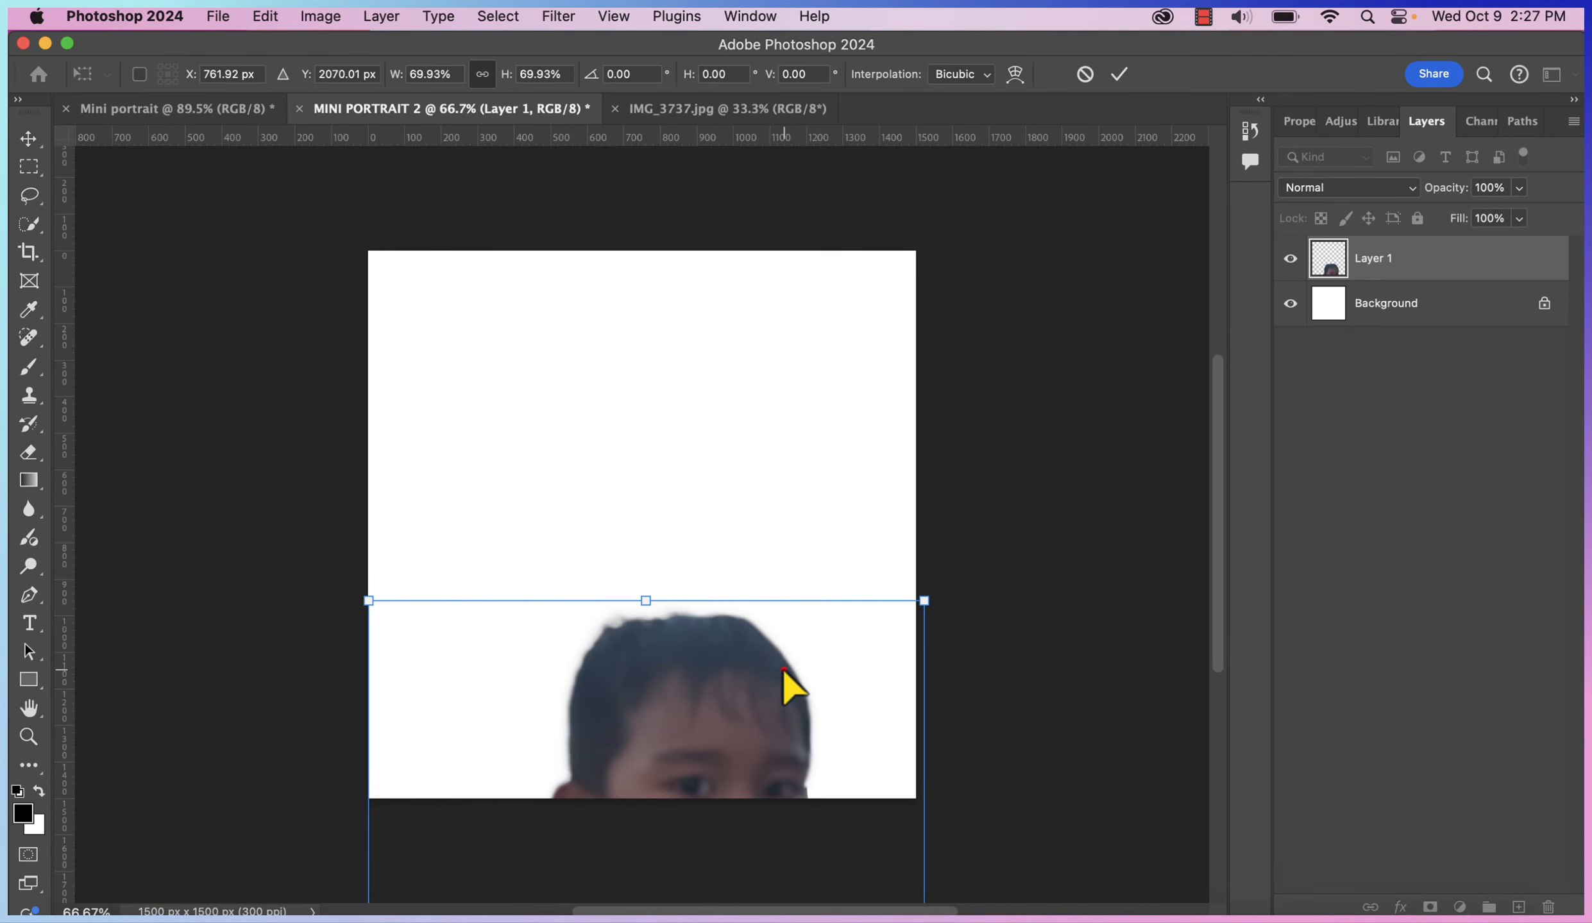
{"action": "left_click_drag", "start_coordinate": [784, 670], "coordinate": [783, 330]}
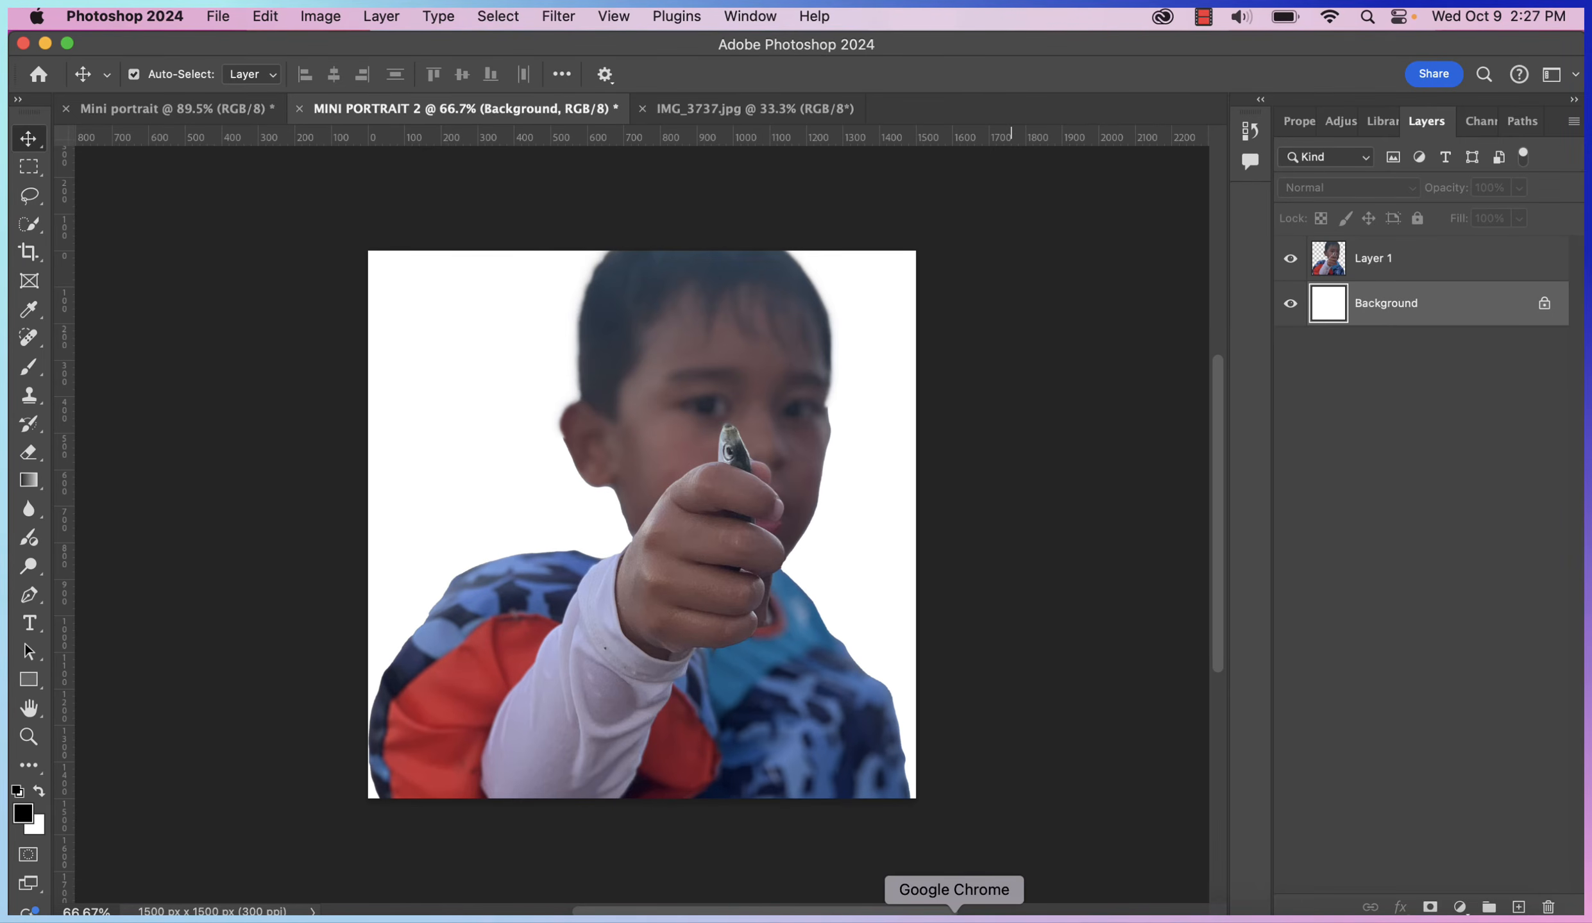
{"action": "left_click", "coordinate": [954, 917]}
Build a Triadic palette from magenta #ea15c0 and copy its blue #15C0EA
{"action": "scroll", "coordinate": [943, 741], "scroll_direction": "up", "scroll_amount": 5}
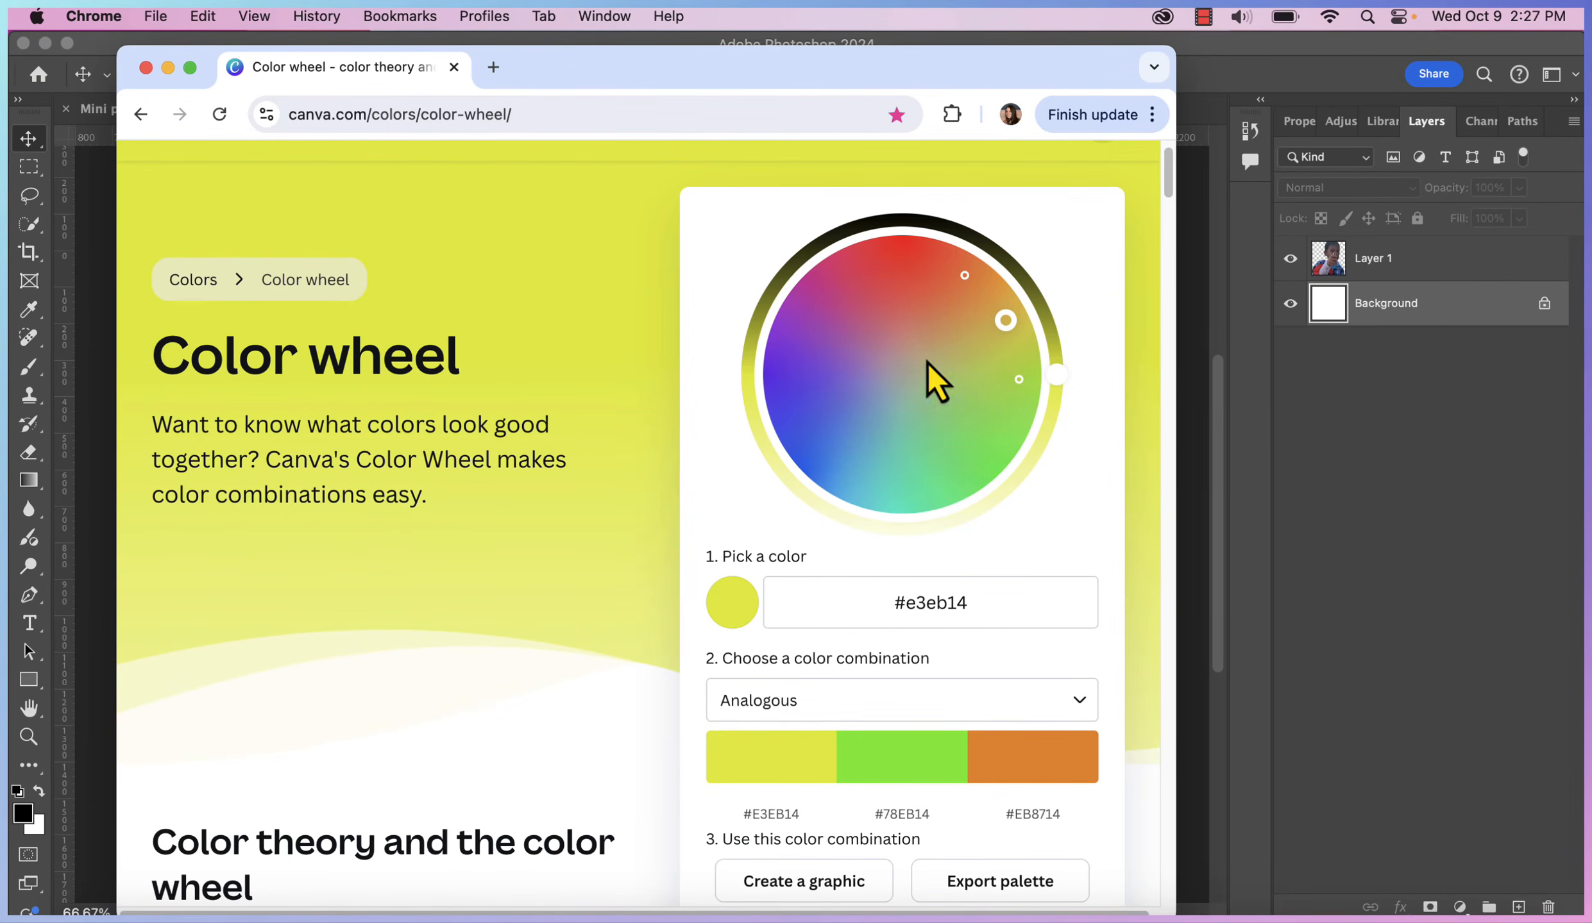
{"action": "left_click", "coordinate": [812, 297]}
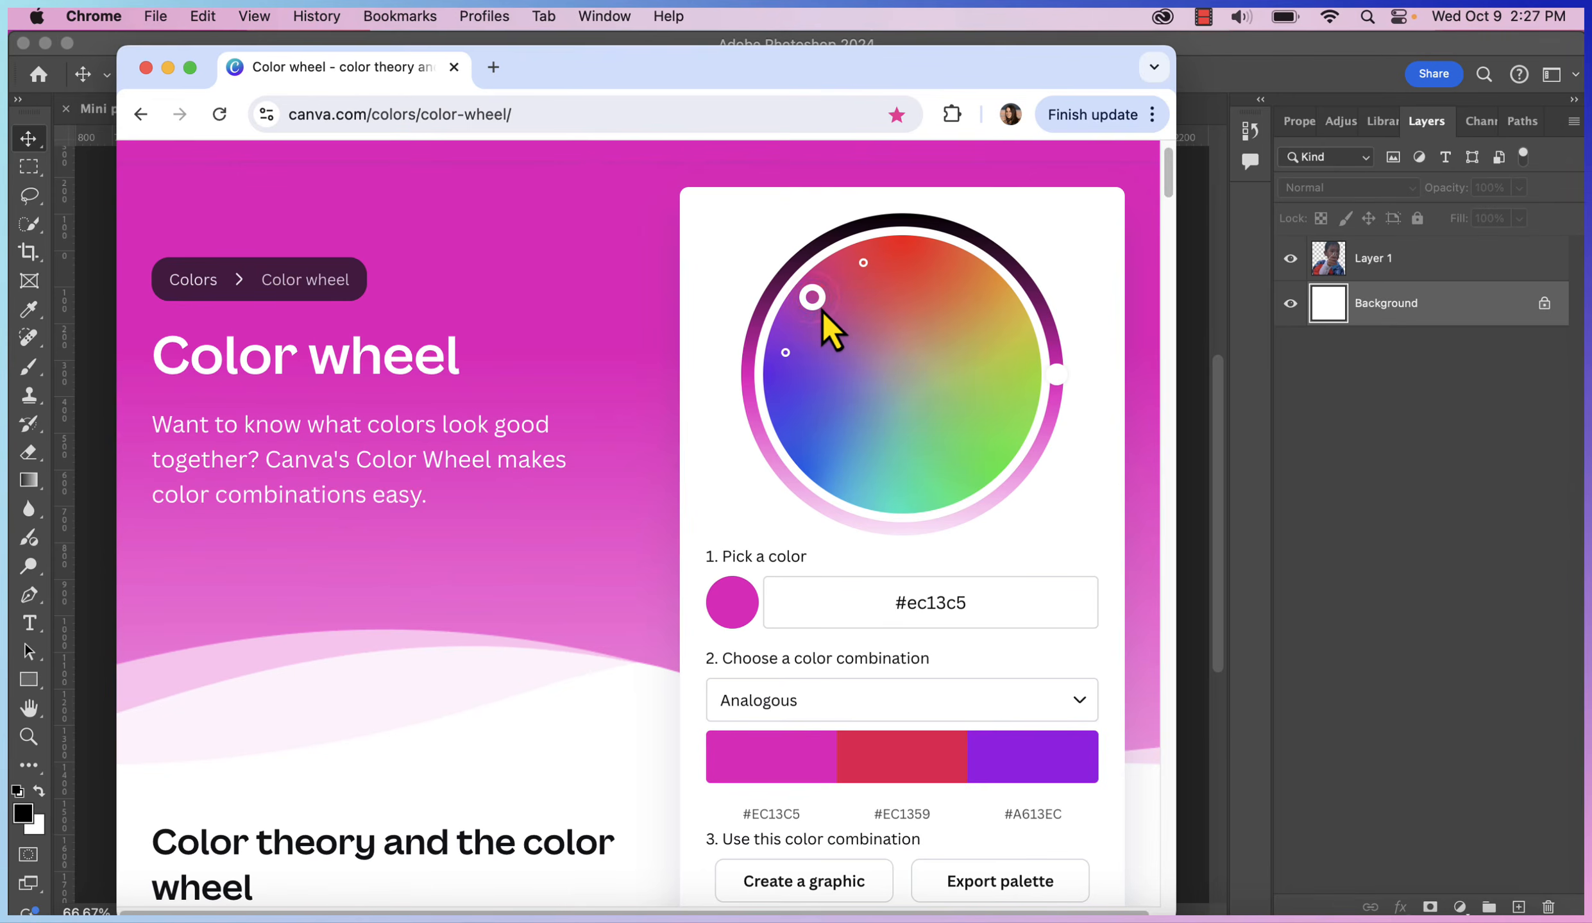
{"action": "left_click", "coordinate": [822, 309]}
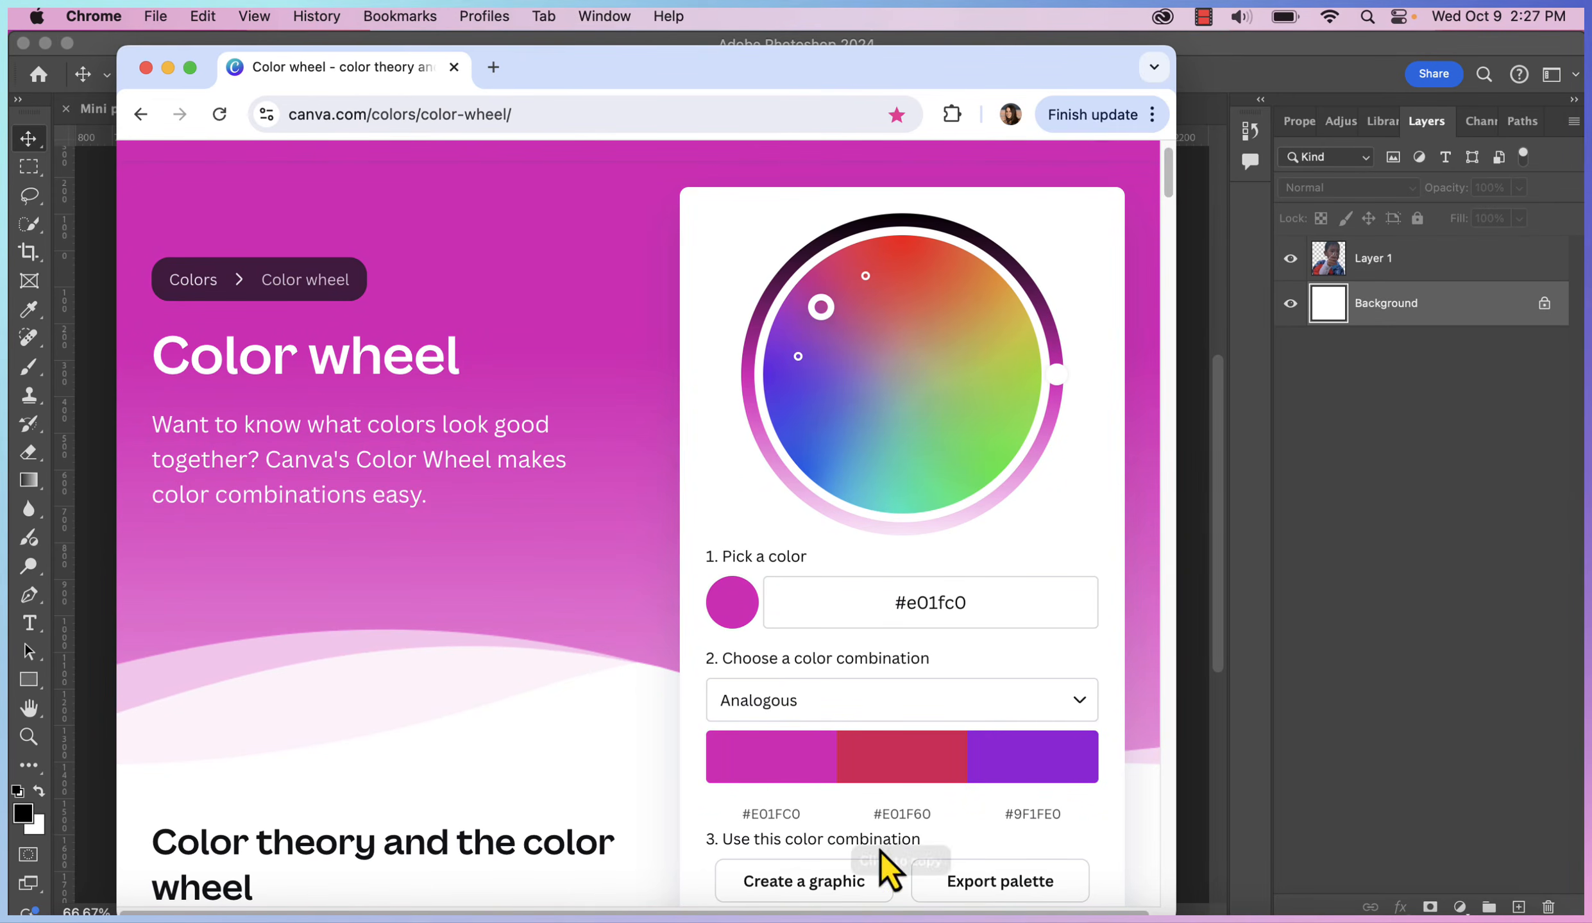
{"action": "left_click", "coordinate": [1077, 705]}
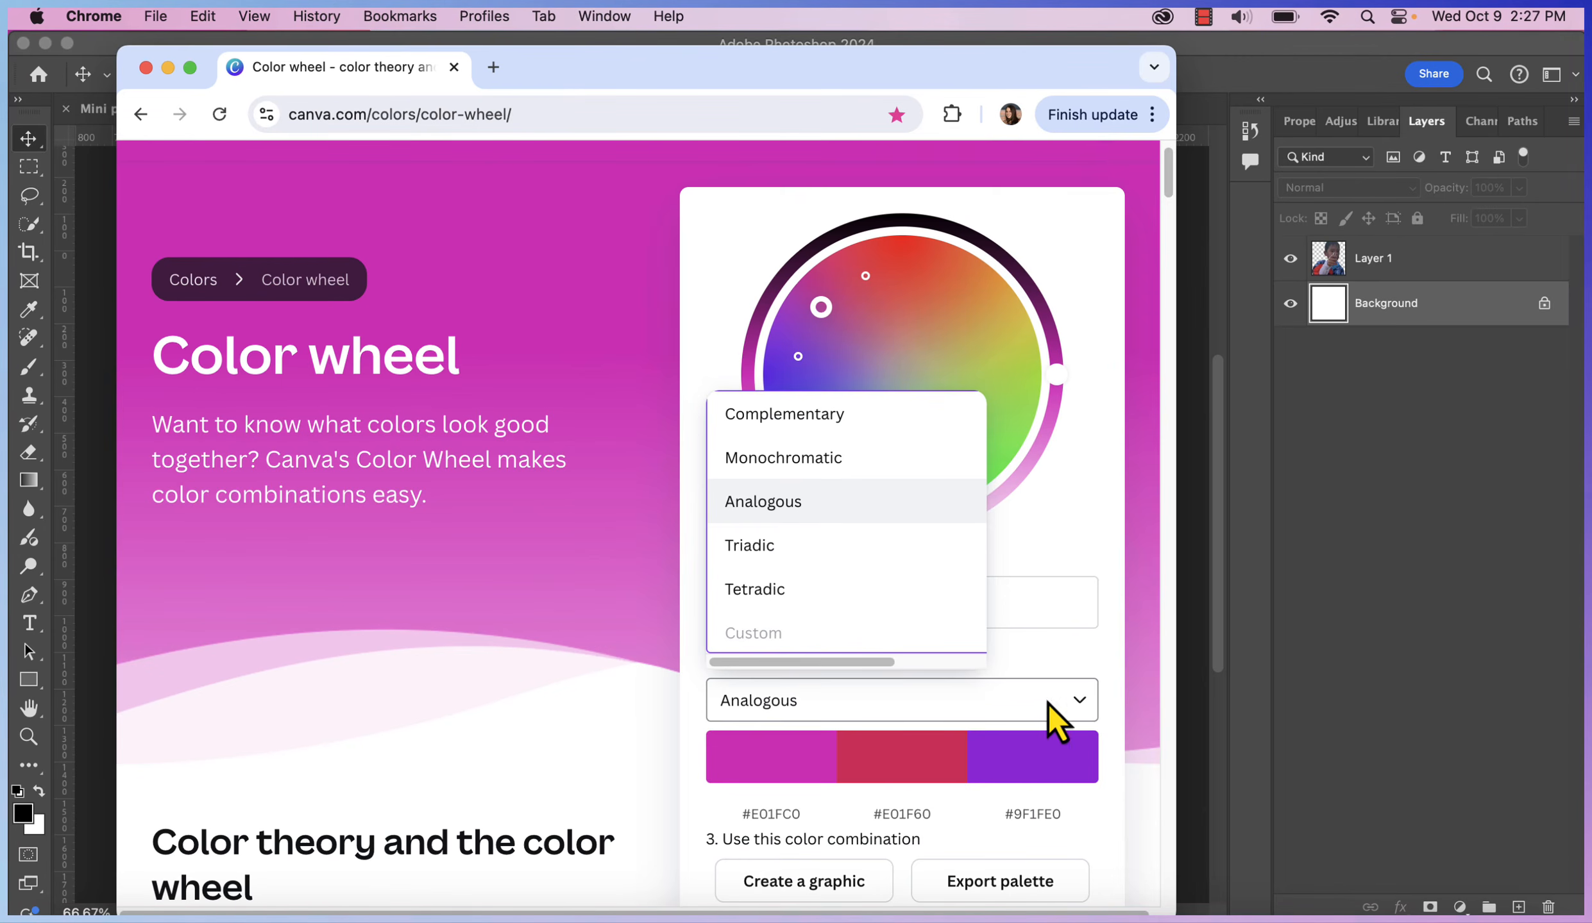
{"action": "left_click", "coordinate": [831, 545]}
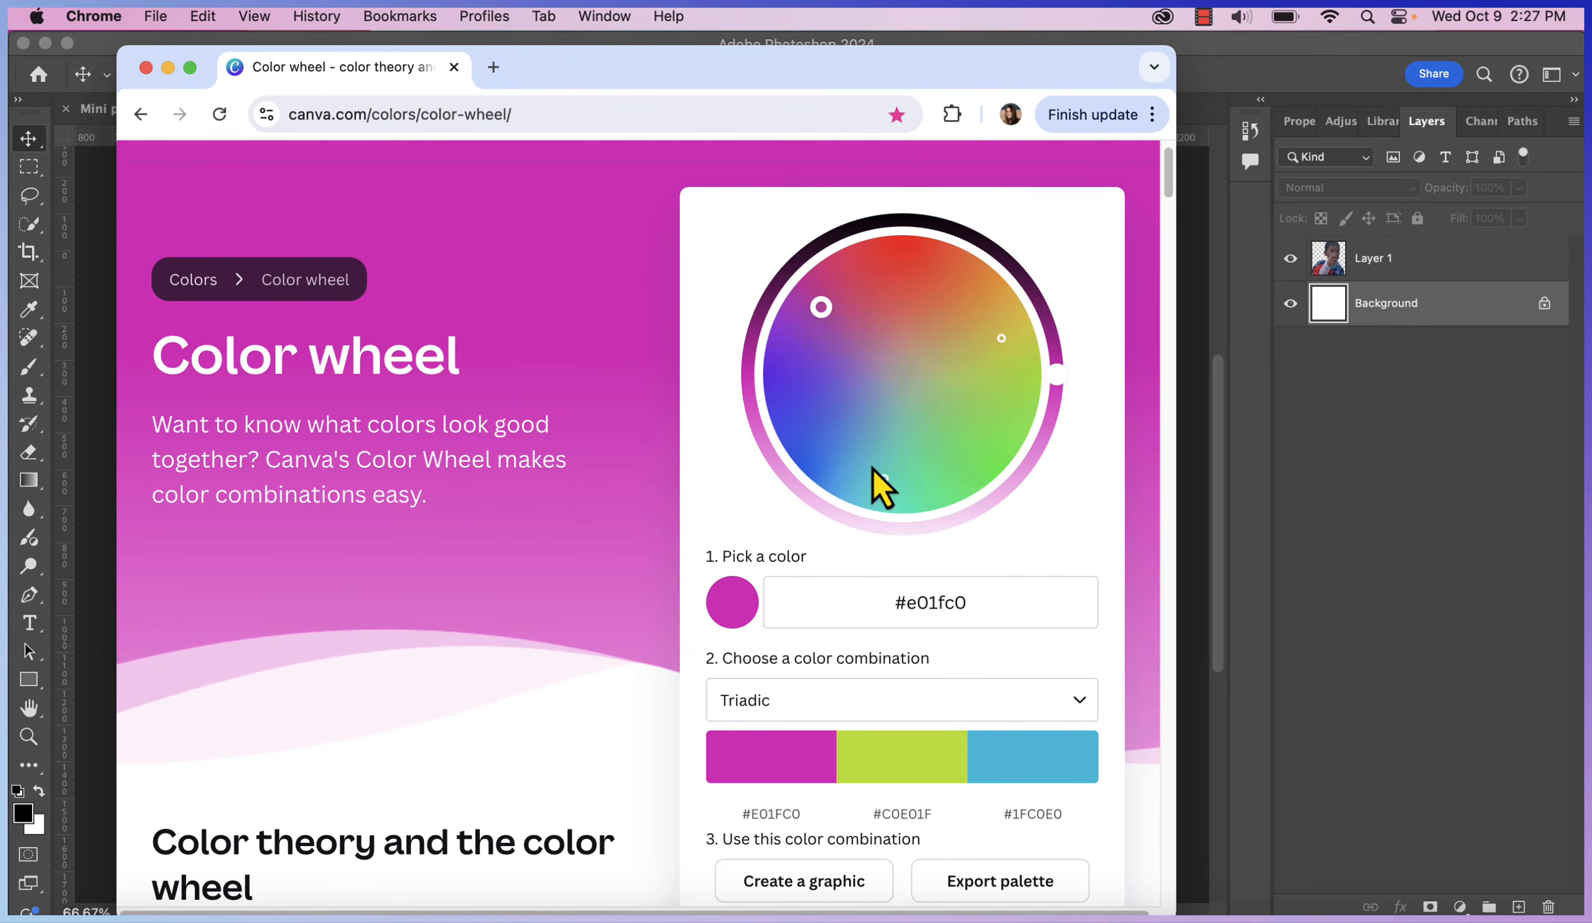
{"action": "left_click_drag", "start_coordinate": [844, 335], "coordinate": [813, 277]}
{"action": "scroll", "coordinate": [1091, 641], "scroll_direction": "down", "scroll_amount": 3}
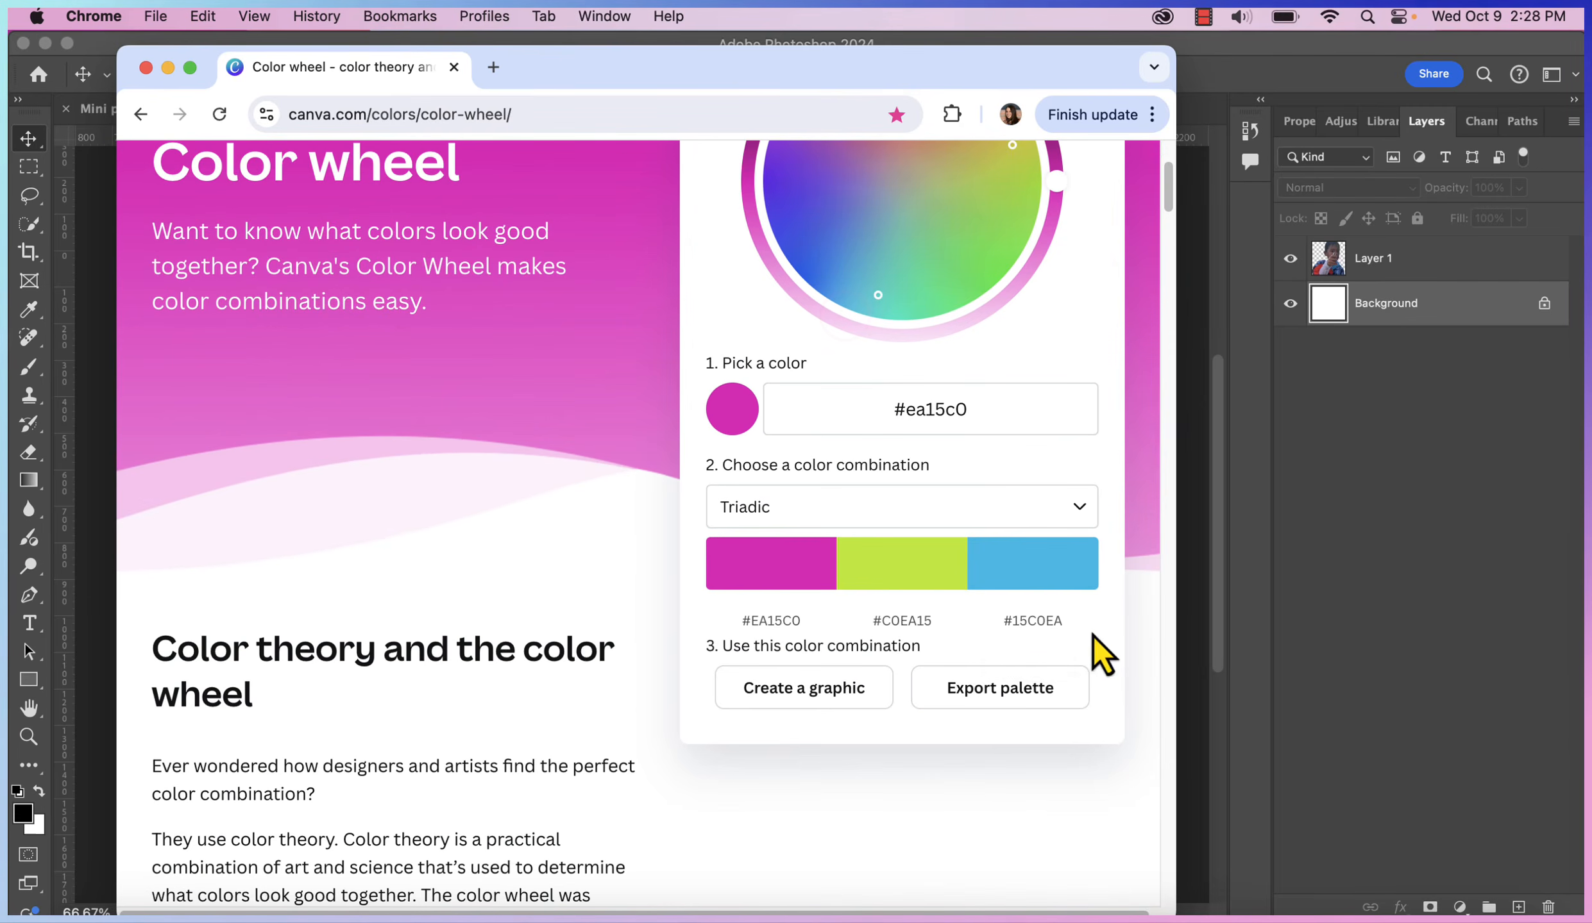
{"action": "left_click", "coordinate": [1038, 626]}
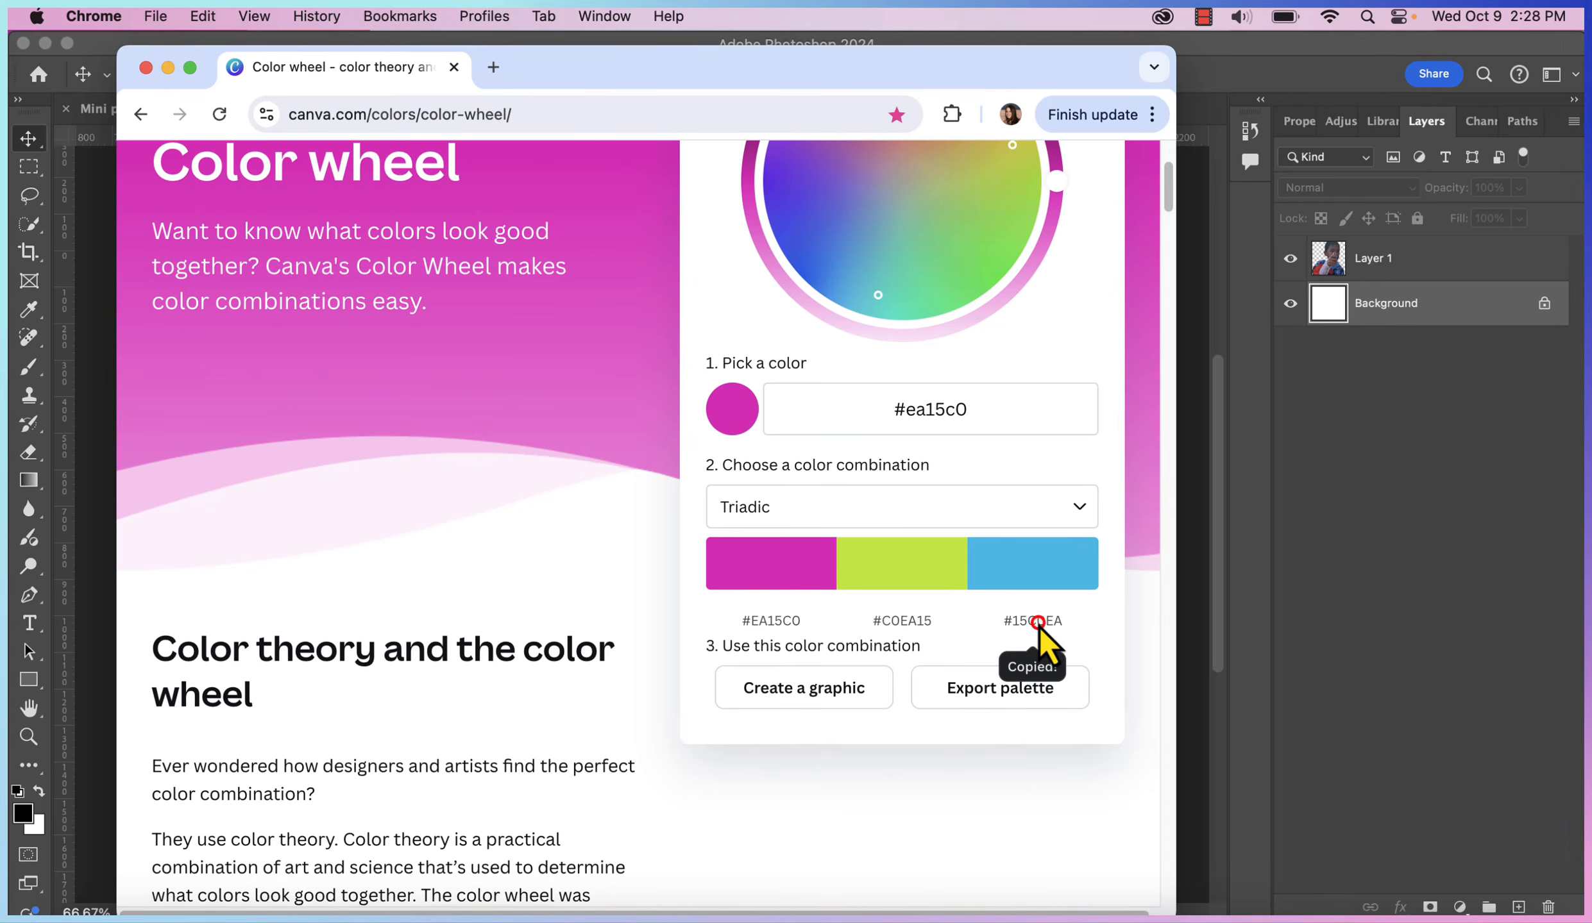
Set the backdrop fill colour to blue #15C0EA
{"action": "left_click", "coordinate": [1376, 481]}
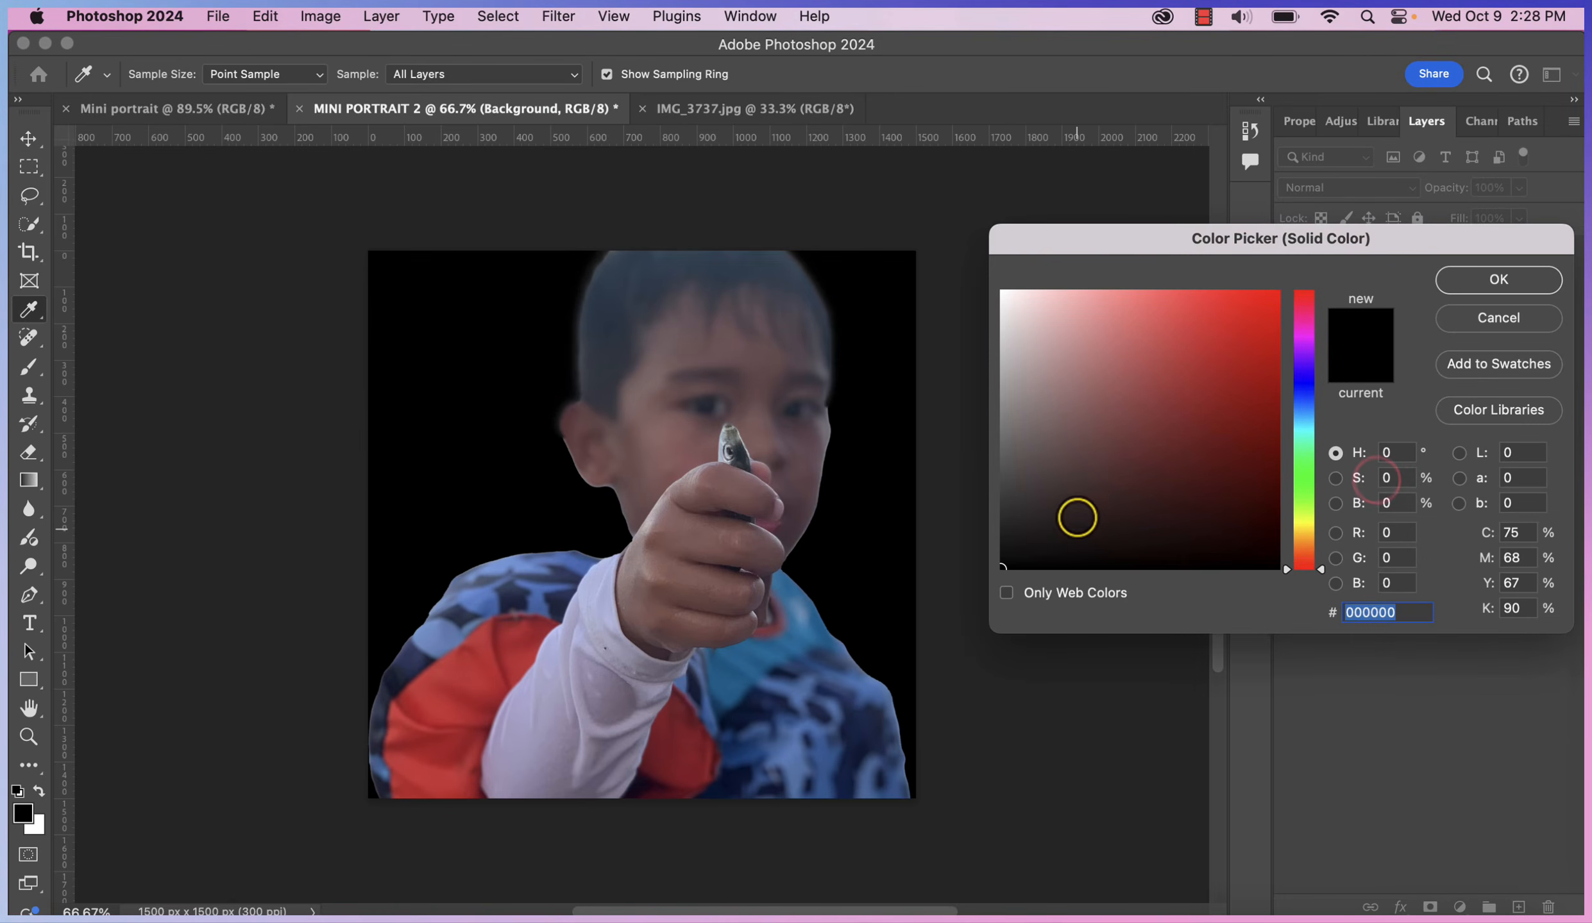
{"action": "key", "text": "super+v"}
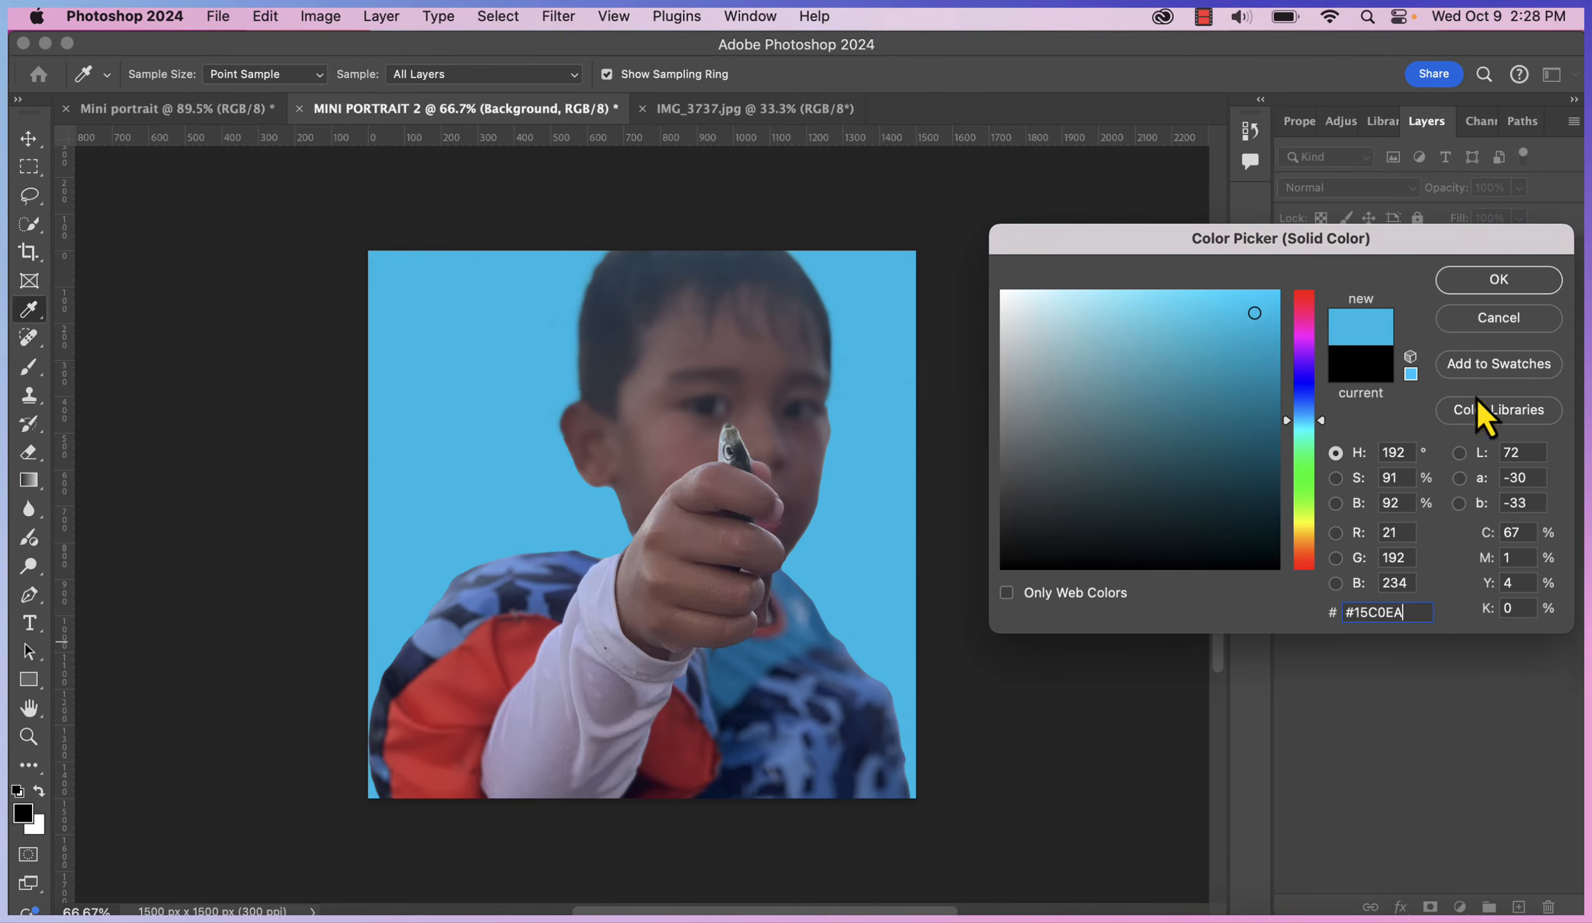
{"action": "left_click", "coordinate": [1543, 277]}
Threshold the boy to black-and-white at level 128 and close IMG_3737.jpg
{"action": "left_click", "coordinate": [320, 17]}
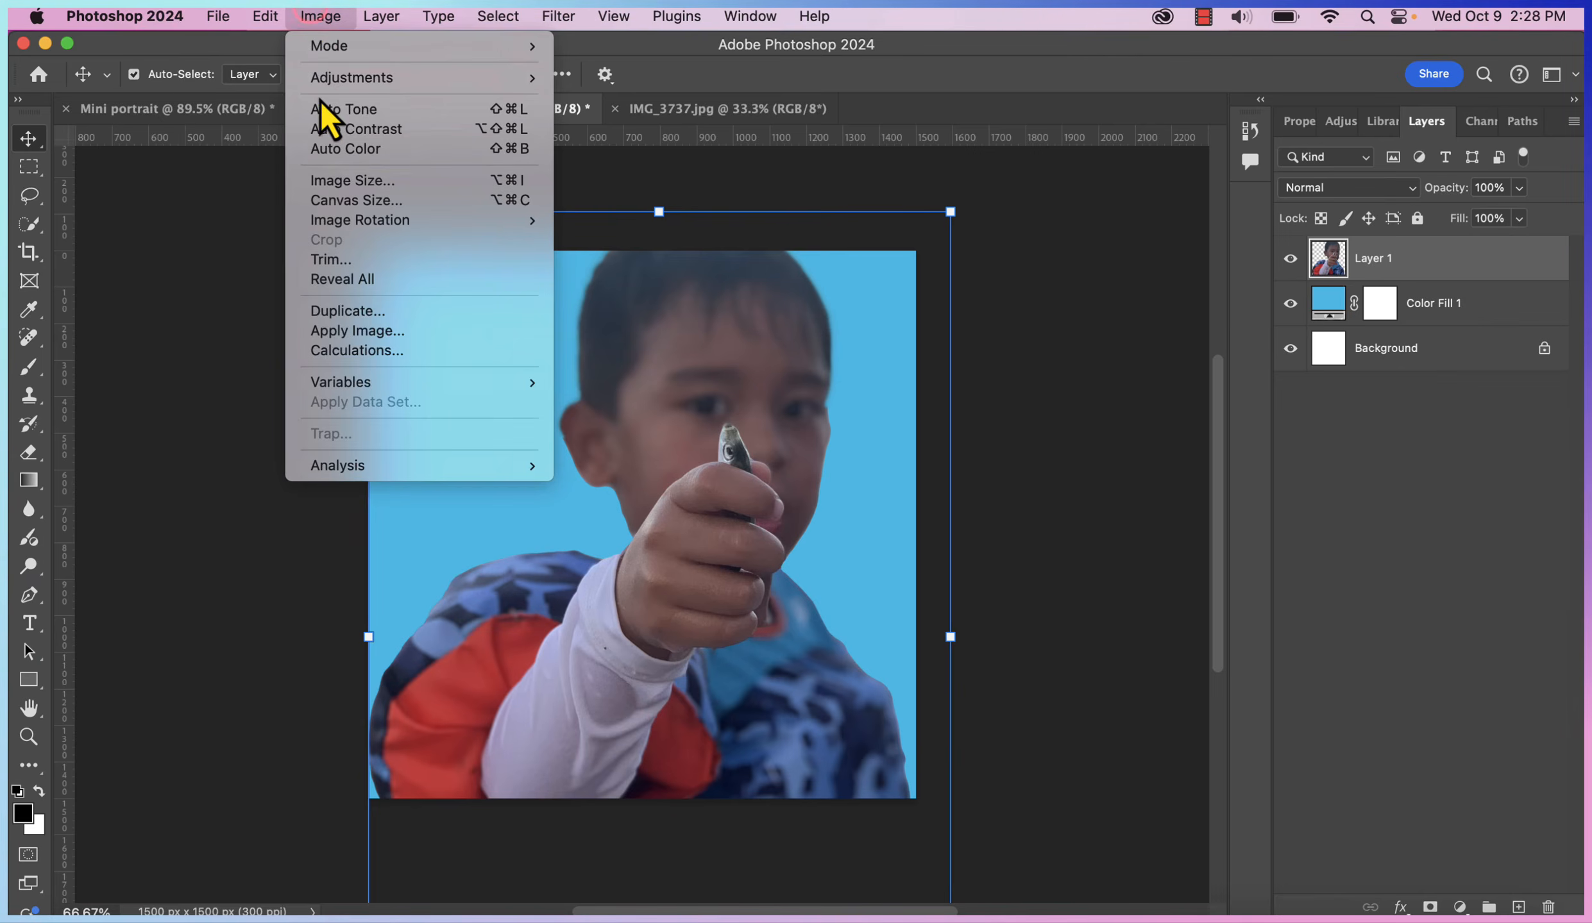
{"action": "mouse_move", "coordinate": [324, 83]}
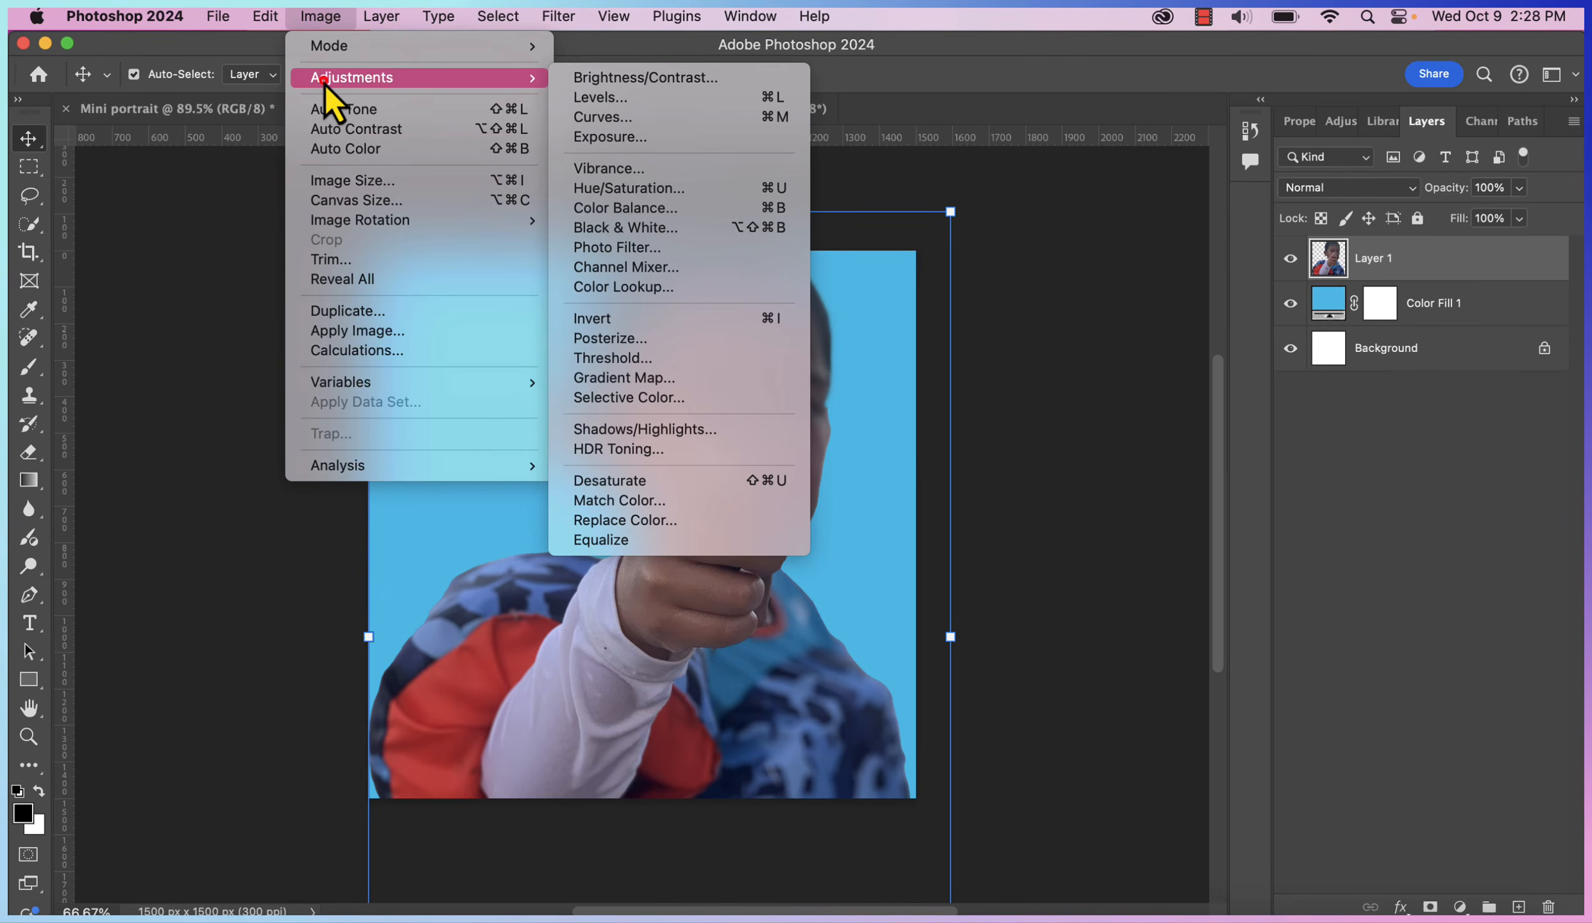
{"action": "left_click", "coordinate": [613, 360]}
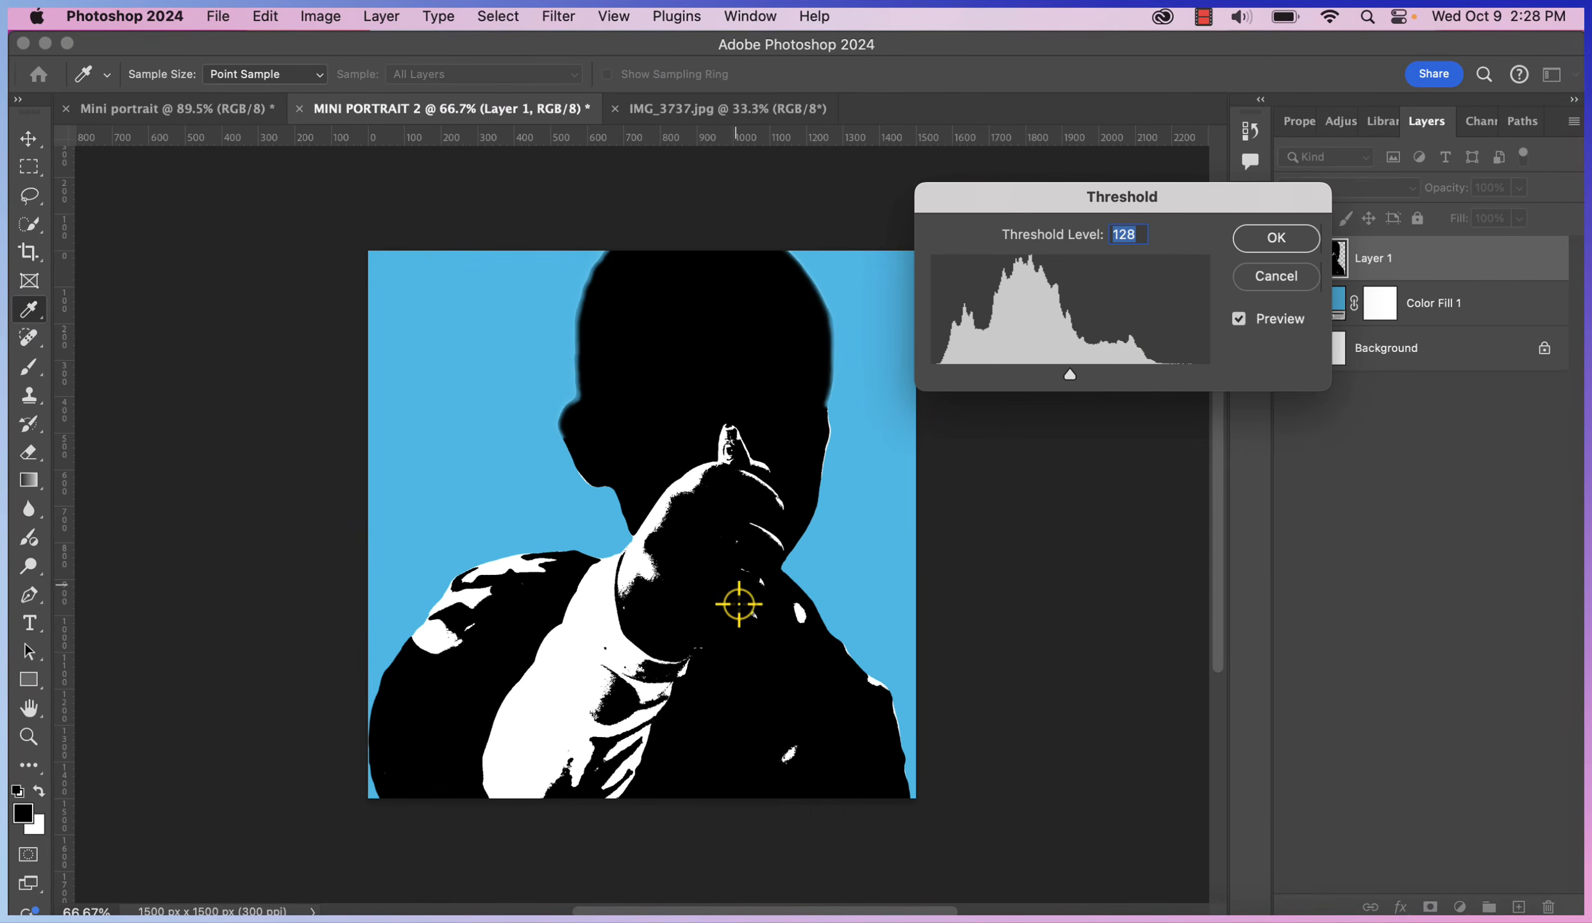
{"action": "left_click_drag", "start_coordinate": [1050, 376], "coordinate": [1083, 383]}
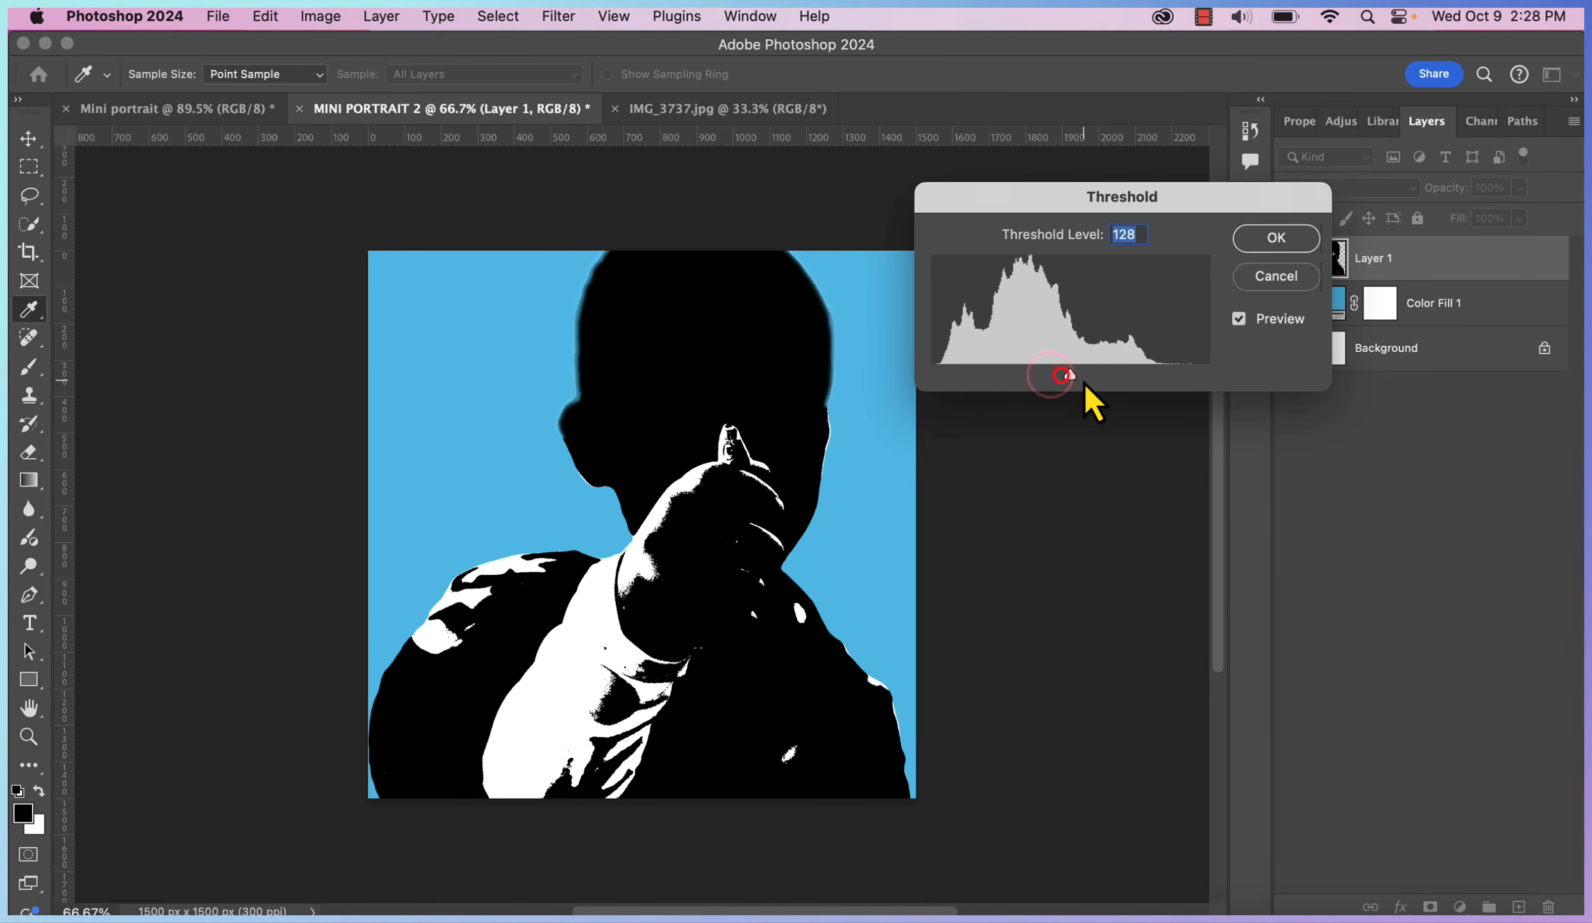
{"action": "left_click", "coordinate": [1269, 246]}
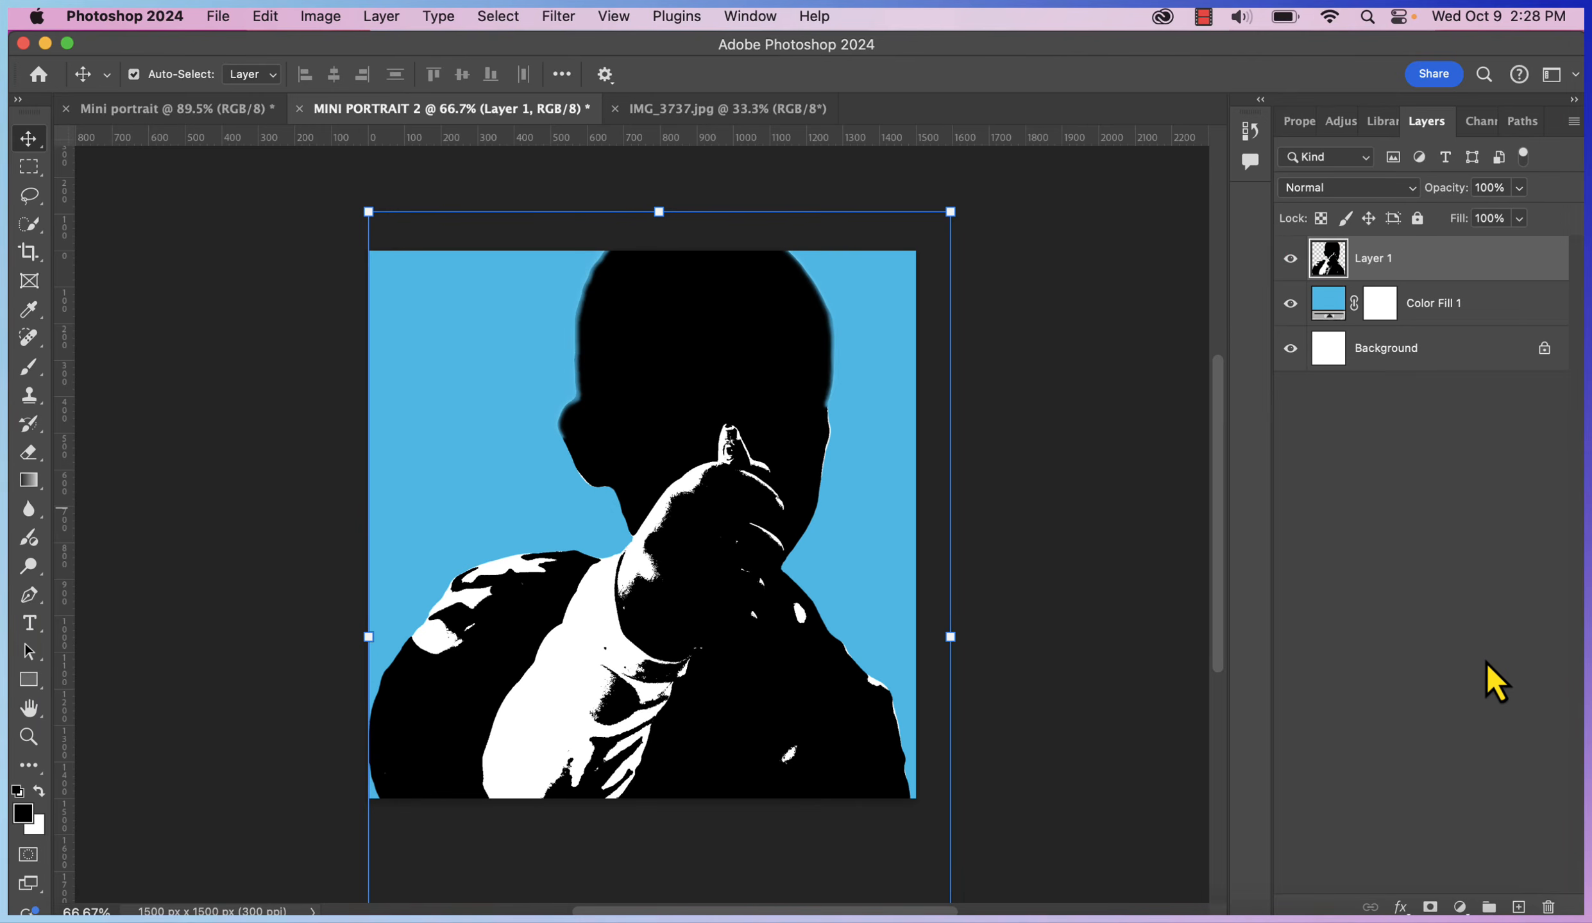
{"action": "left_click", "coordinate": [614, 108]}
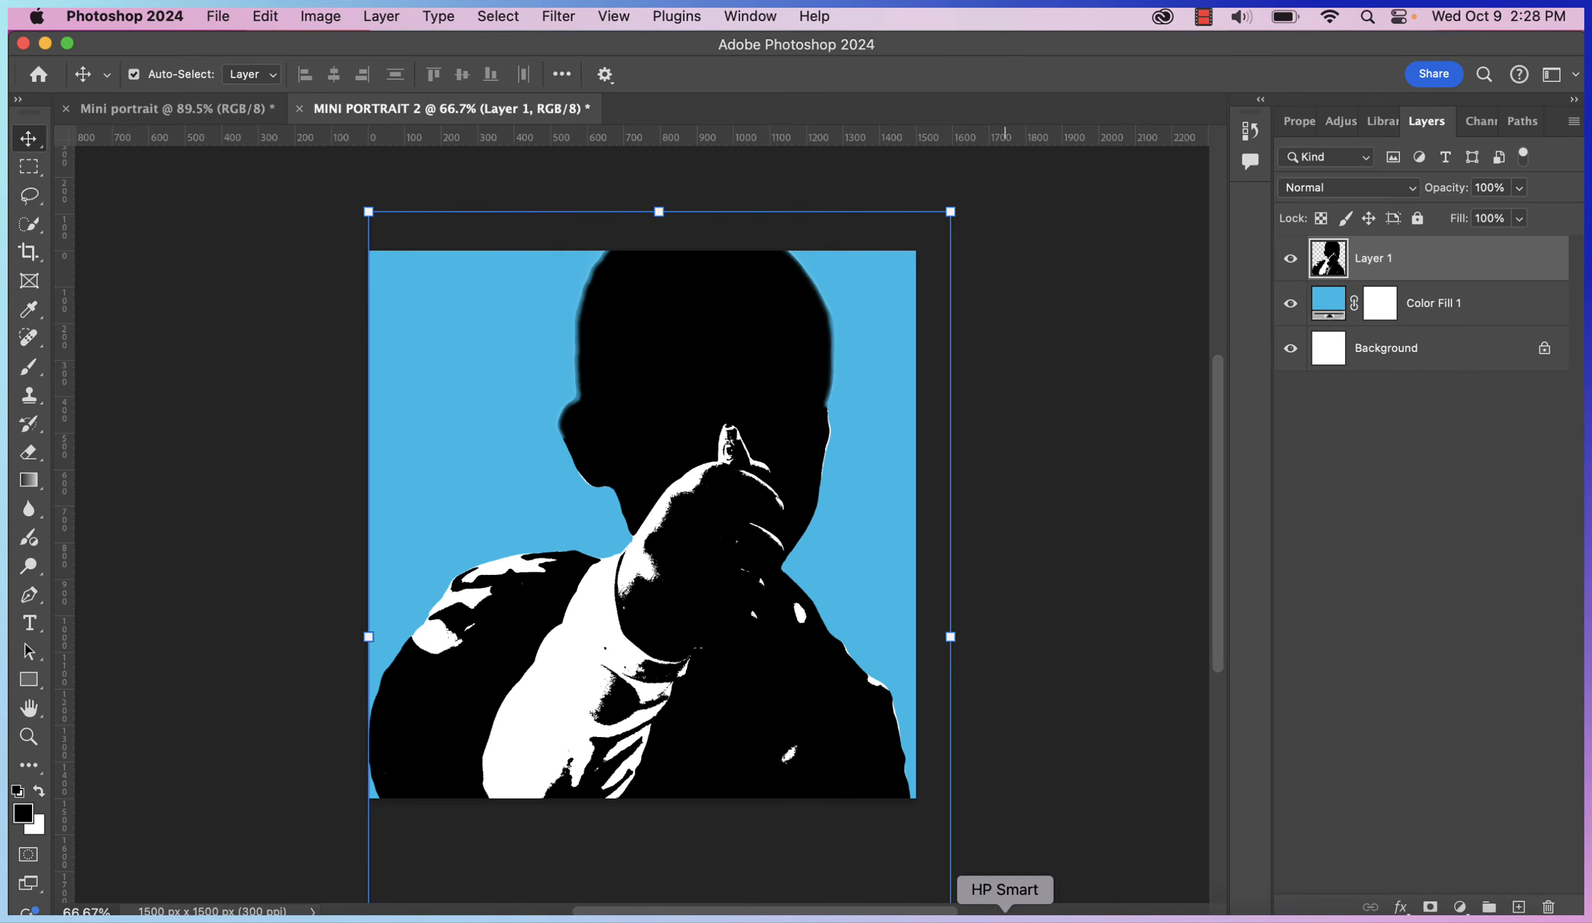
{"action": "left_click", "coordinate": [952, 915]}
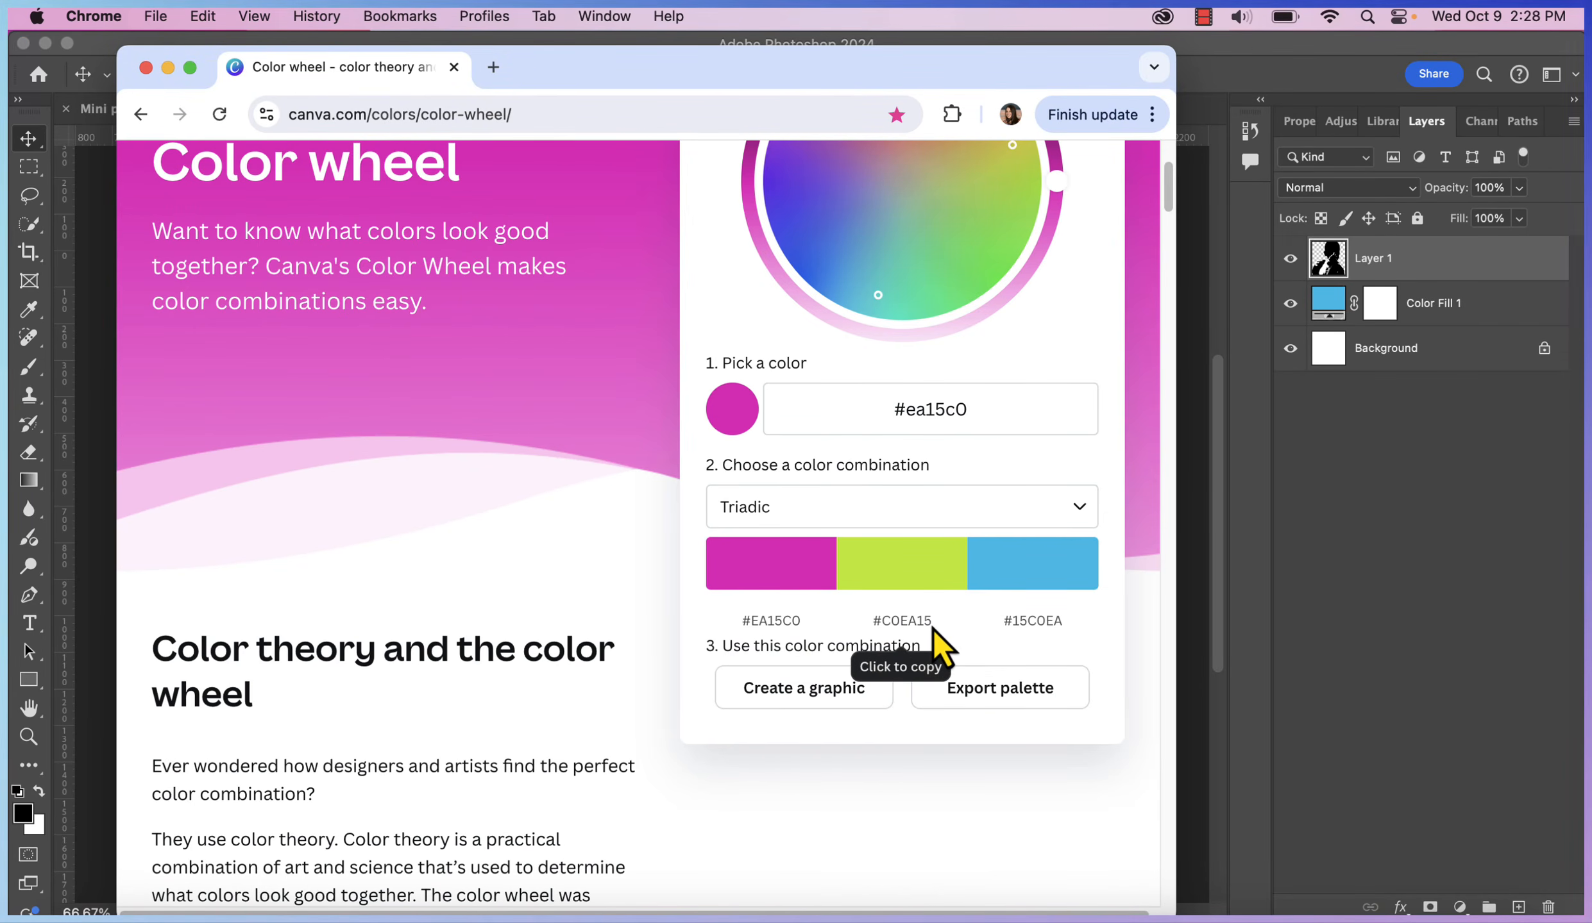
{"action": "left_click", "coordinate": [1459, 515]}
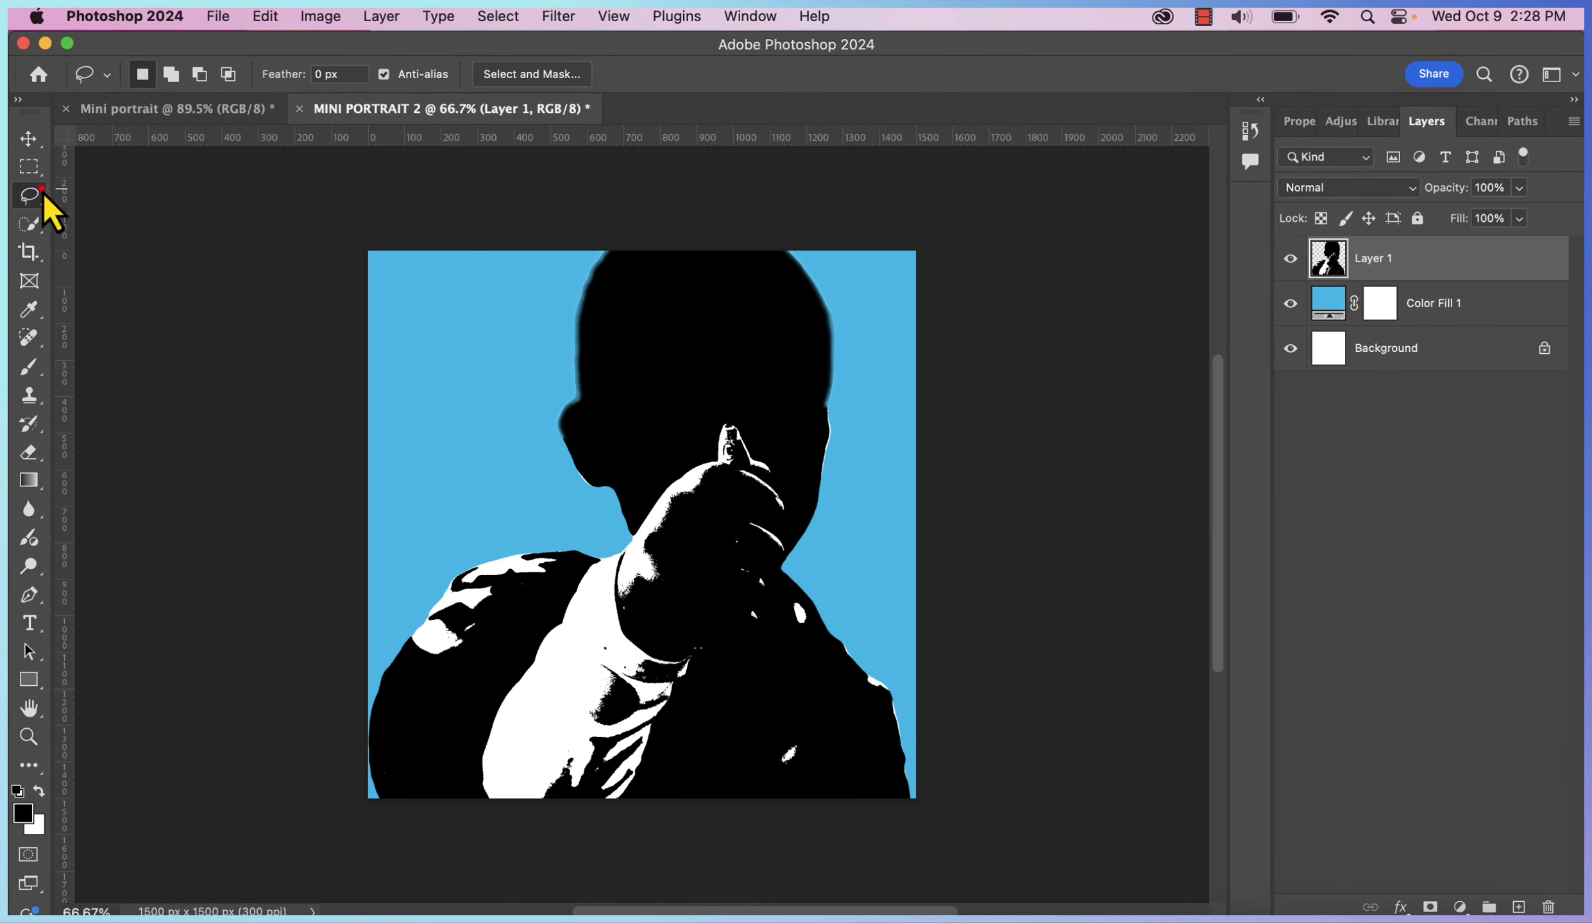
Lasso the raised arm and the torso onto their own layers named ARM and TORSO
{"action": "left_click", "coordinate": [28, 196]}
{"action": "mouse_move", "coordinate": [754, 440]}
{"action": "left_mouse_down"}
{"action": "mouse_move", "coordinate": [670, 480]}
{"action": "mouse_move", "coordinate": [597, 545]}
{"action": "mouse_move", "coordinate": [498, 696]}
{"action": "mouse_move", "coordinate": [540, 851]}
{"action": "mouse_move", "coordinate": [632, 838]}
{"action": "mouse_move", "coordinate": [722, 699]}
{"action": "mouse_move", "coordinate": [787, 456]}
{"action": "left_mouse_up"}
{"action": "key", "text": "super+j"}
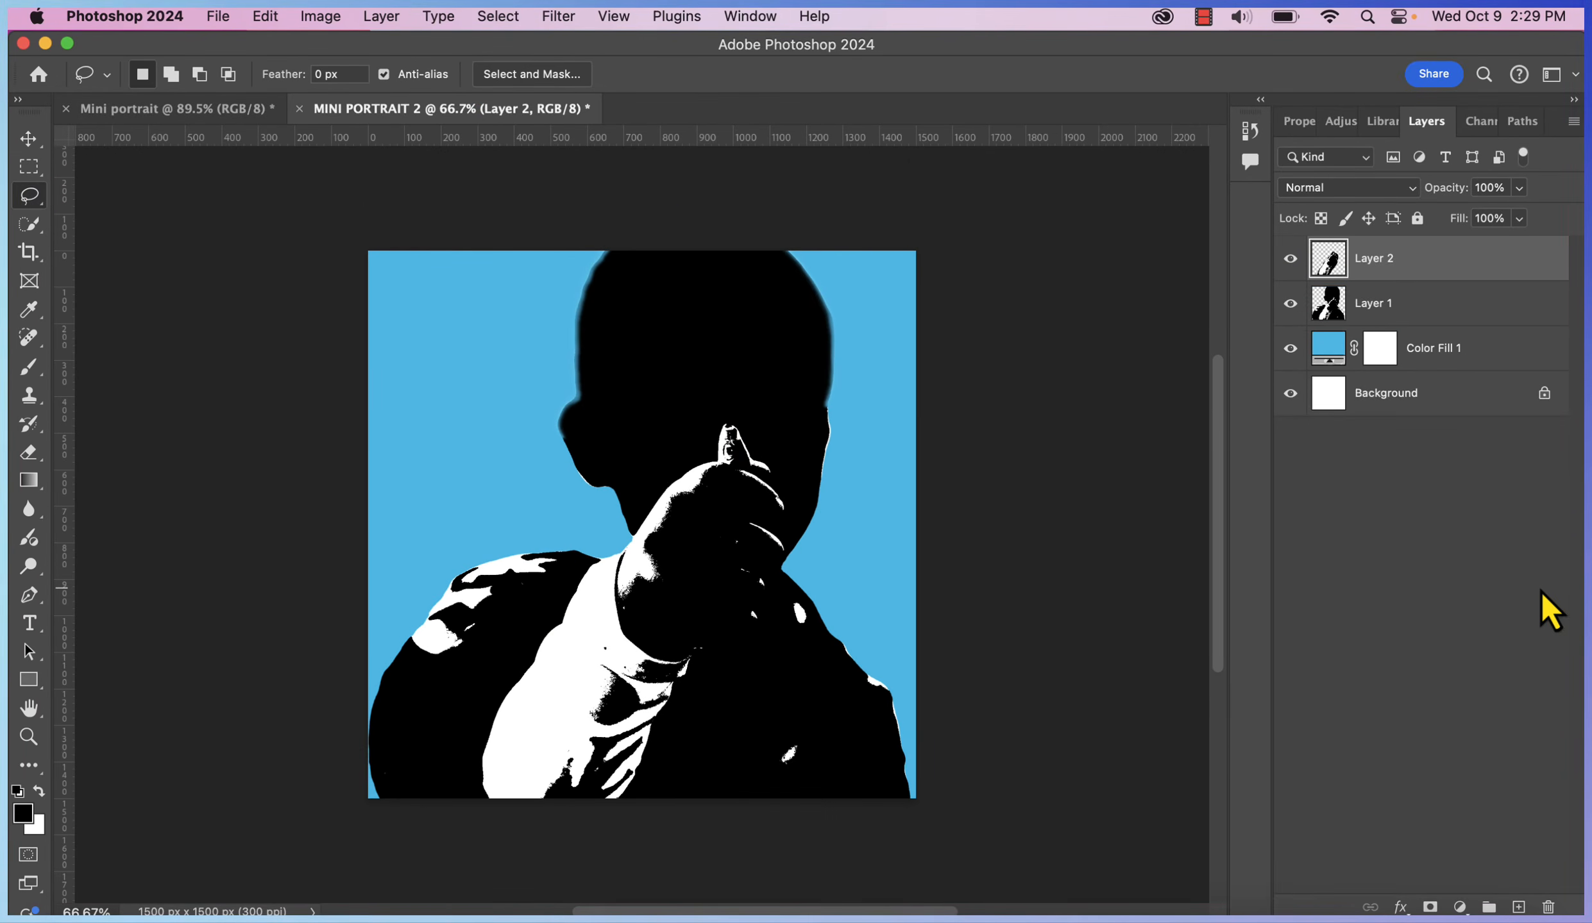
{"action": "double_click", "coordinate": [1372, 258]}
{"action": "type", "text": "ARM"}
{"action": "double_click", "coordinate": [1373, 303]}
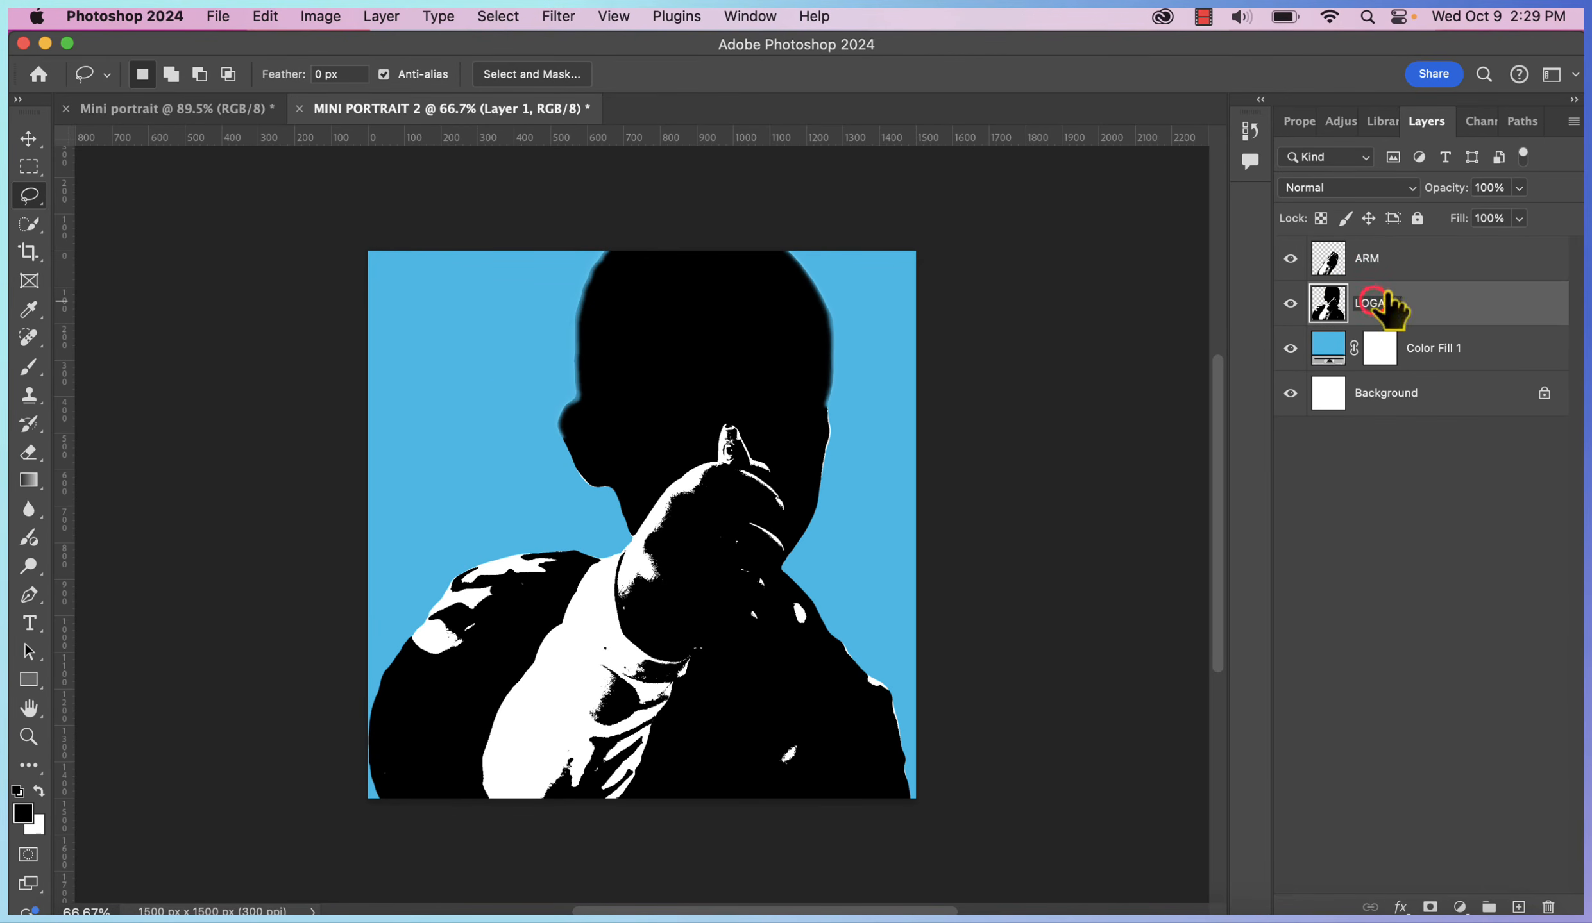
{"action": "mouse_move", "coordinate": [545, 536]}
{"action": "left_mouse_down"}
{"action": "mouse_move", "coordinate": [337, 800]}
{"action": "mouse_move", "coordinate": [888, 658]}
{"action": "mouse_move", "coordinate": [603, 552]}
{"action": "left_mouse_up"}
{"action": "key", "text": "super+j"}
{"action": "double_click", "coordinate": [1375, 303]}
{"action": "type", "text": "TORSO"}
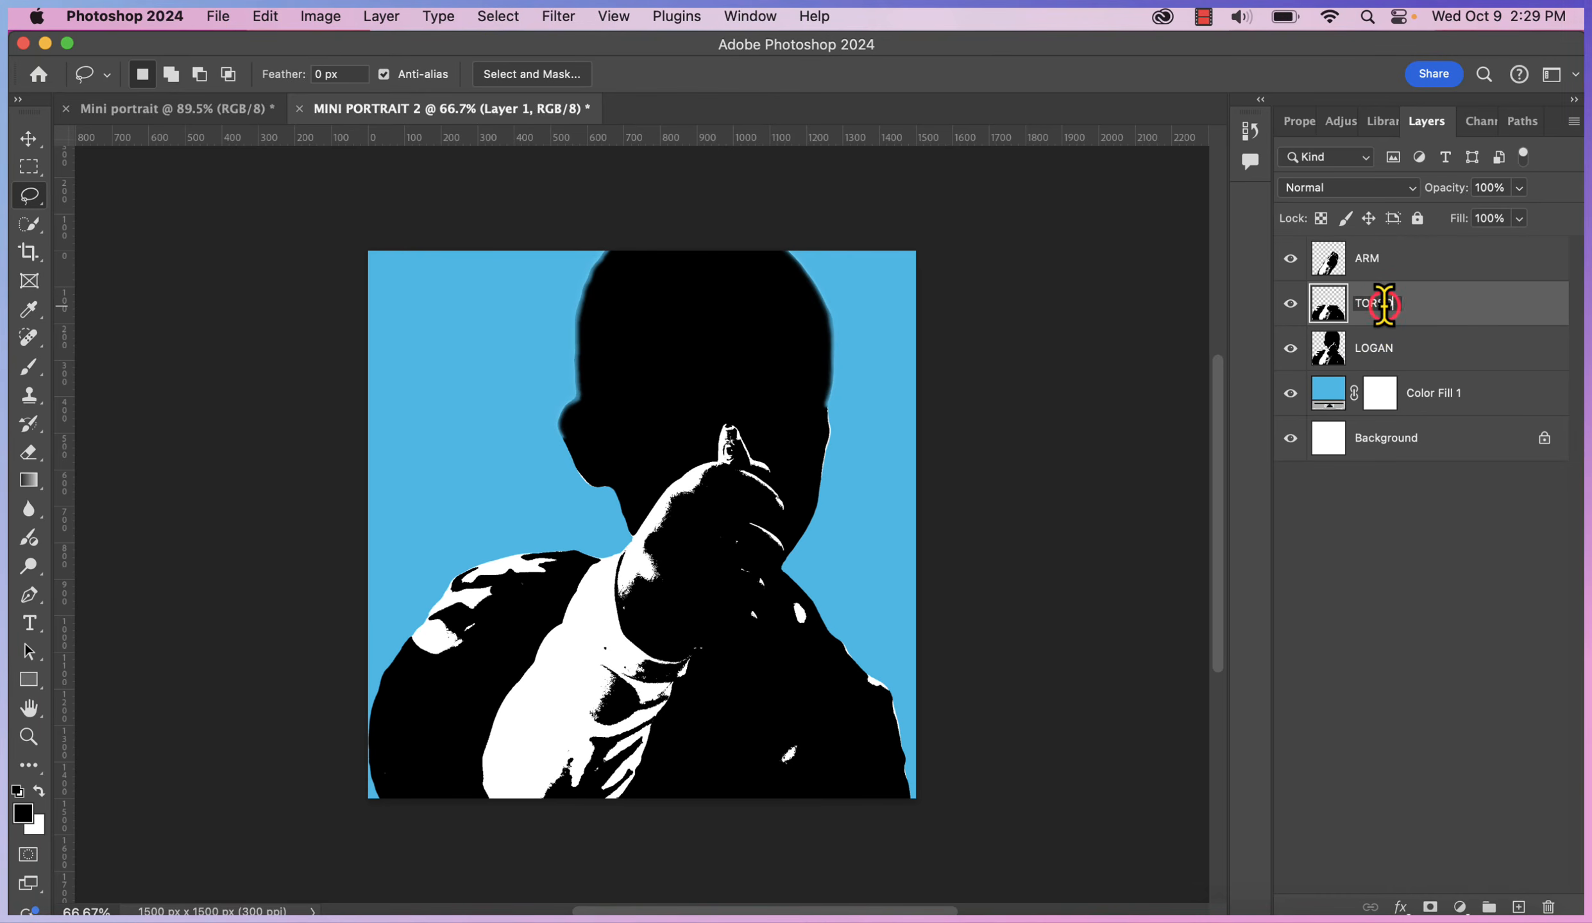
{"action": "key", "text": "Return"}
Add a lime Solid Color fill clipped to the ARM layer
{"action": "left_click", "coordinate": [1459, 907]}
{"action": "left_click", "coordinate": [1436, 586]}
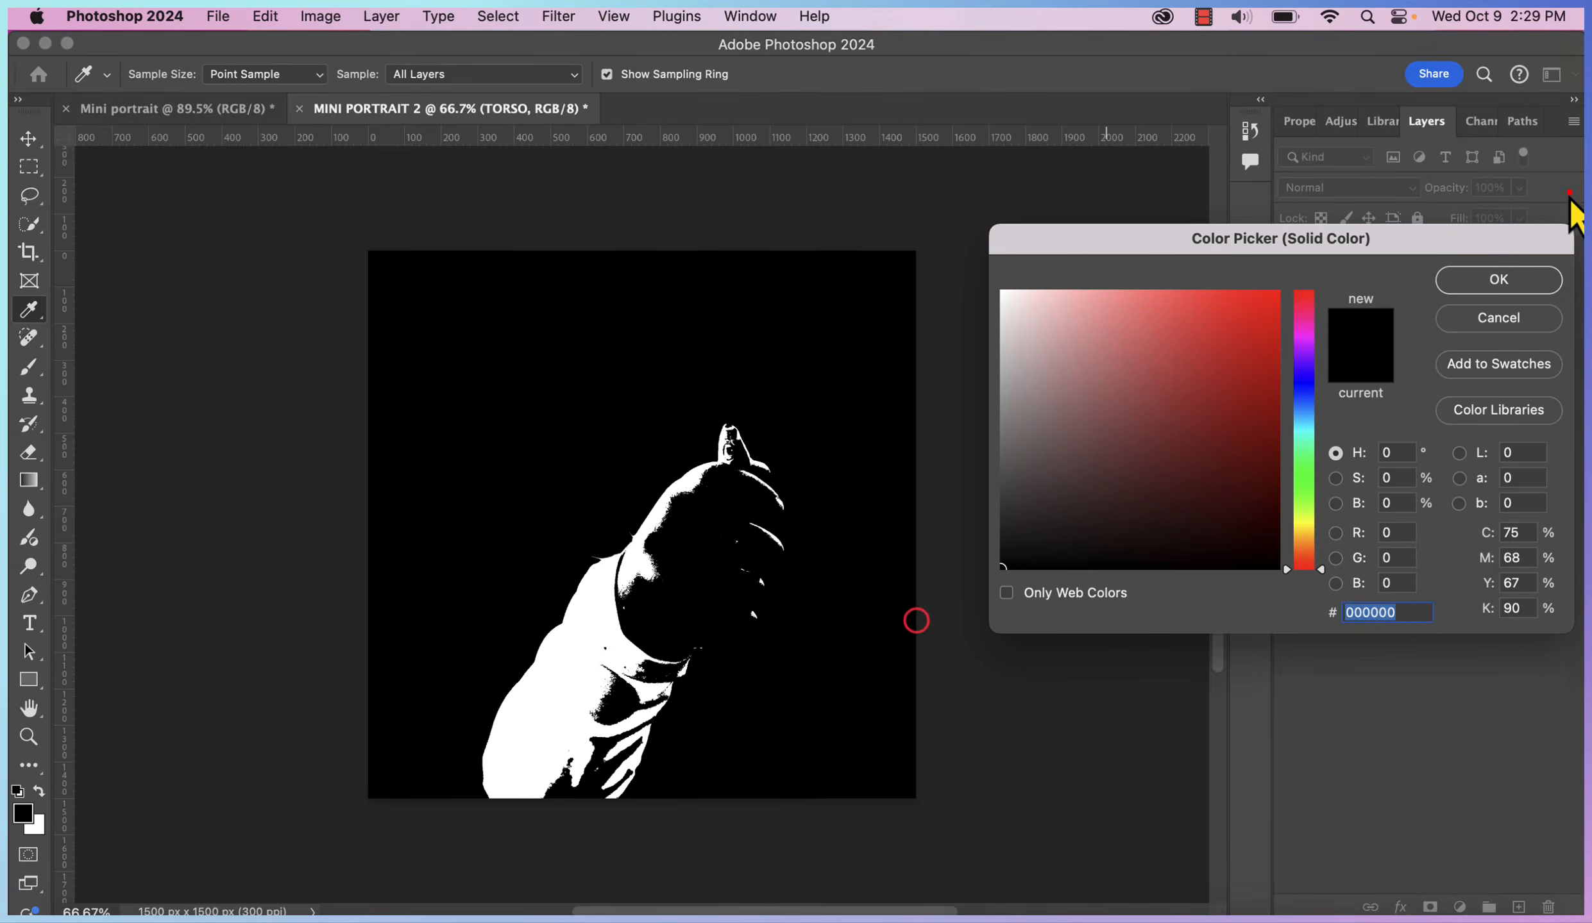
{"action": "key", "text": "super+v"}
{"action": "left_click", "coordinate": [1507, 282]}
{"action": "left_click_drag", "start_coordinate": [1510, 291], "coordinate": [1503, 255]}
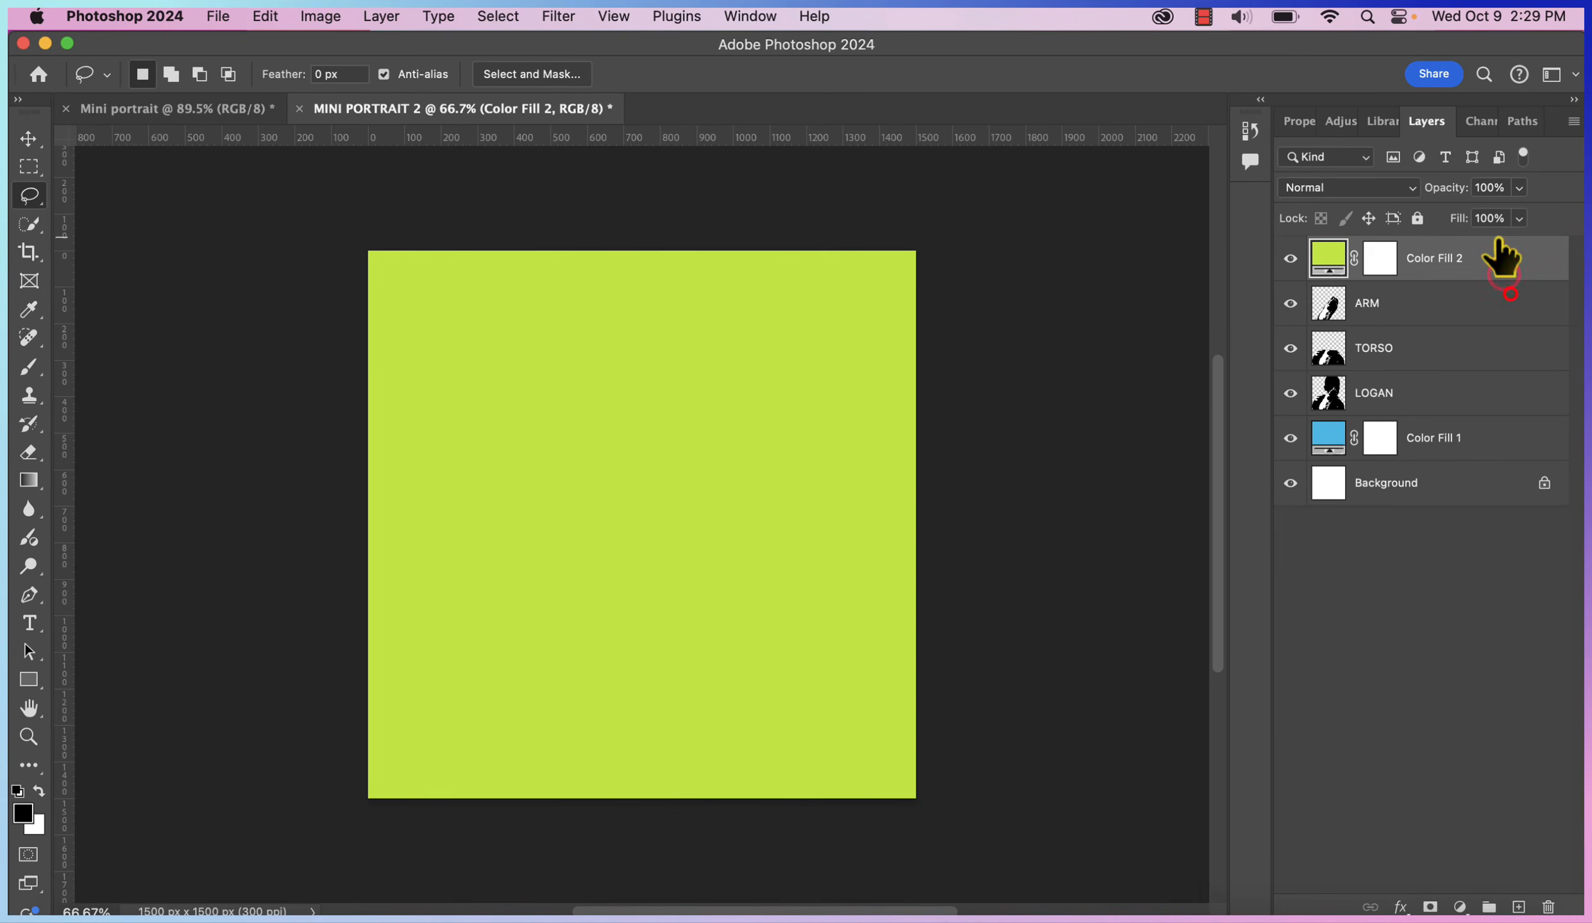
{"action": "right_click", "coordinate": [1511, 260]}
{"action": "key", "text": "alt+super+g"}
Add a magenta #EA15C0 Solid Color fill clipped to the TORSO layer
{"action": "left_click", "coordinate": [1432, 345]}
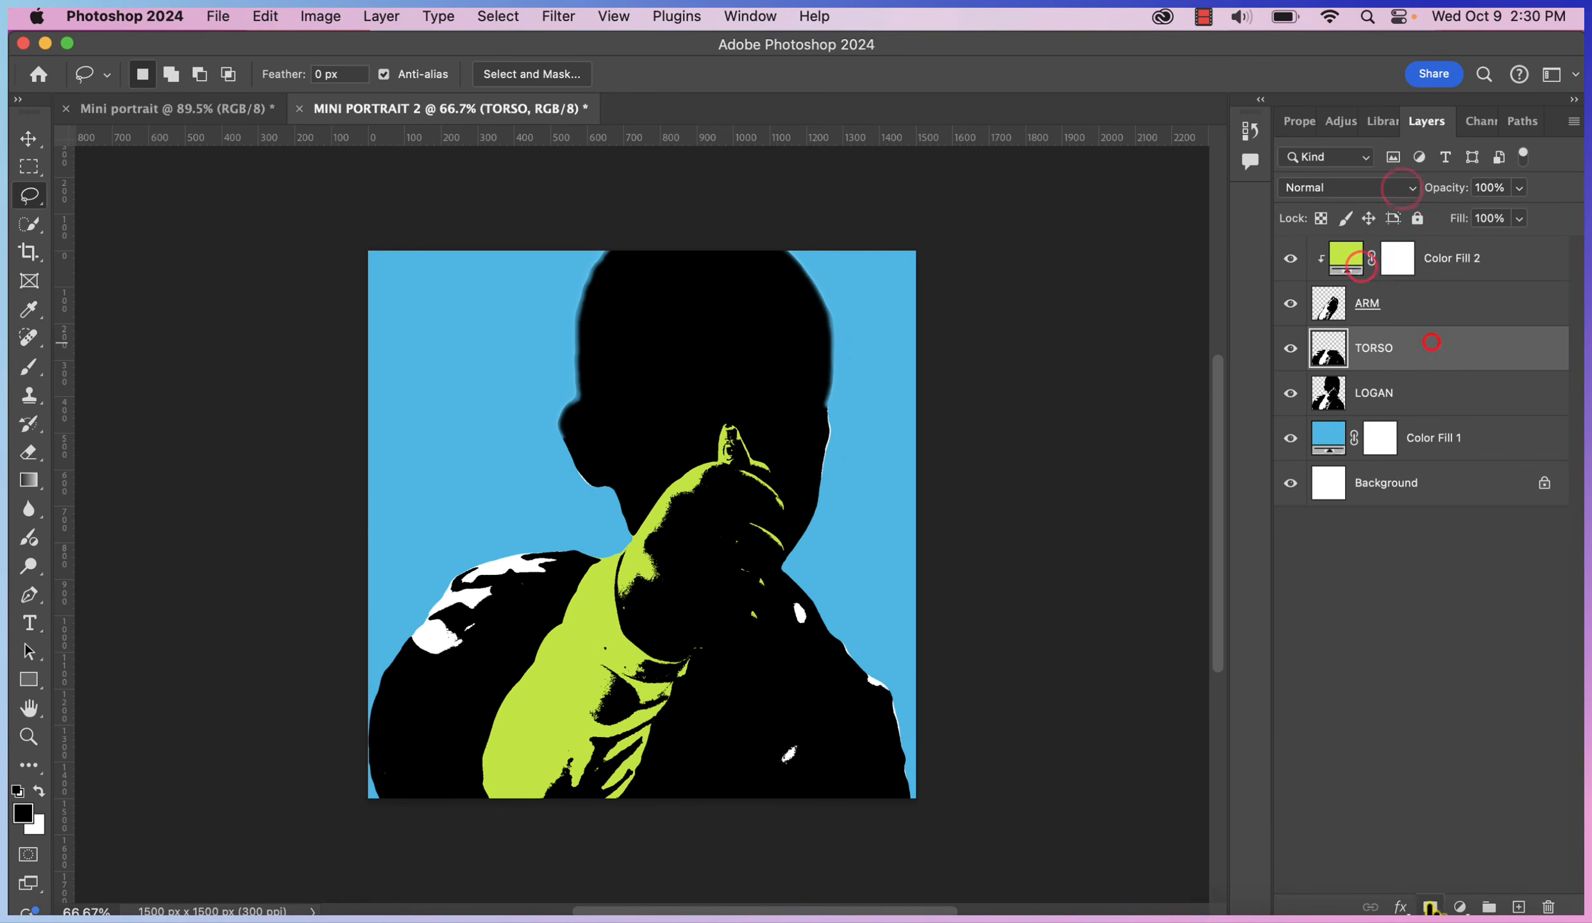
{"action": "left_click", "coordinate": [1468, 906]}
{"action": "left_click", "coordinate": [1481, 585]}
{"action": "left_click", "coordinate": [1375, 613]}
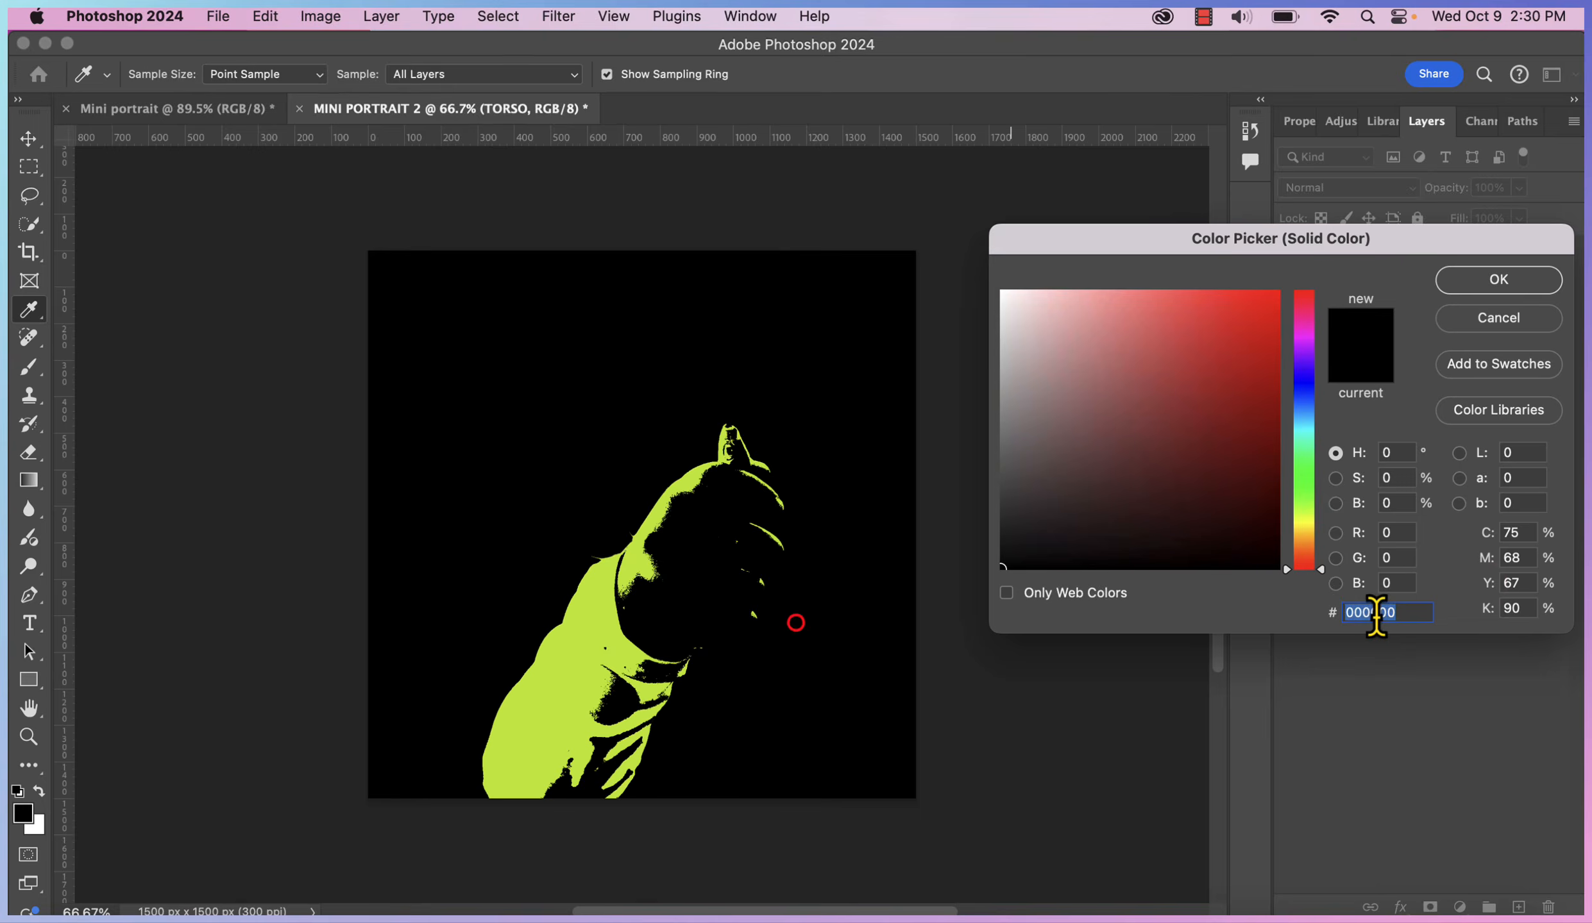
{"action": "key", "text": "super+v"}
{"action": "left_click", "coordinate": [1498, 280]}
{"action": "right_click", "coordinate": [1506, 343]}
{"action": "key", "text": "alt+super+g"}
{"action": "left_click", "coordinate": [1347, 187]}
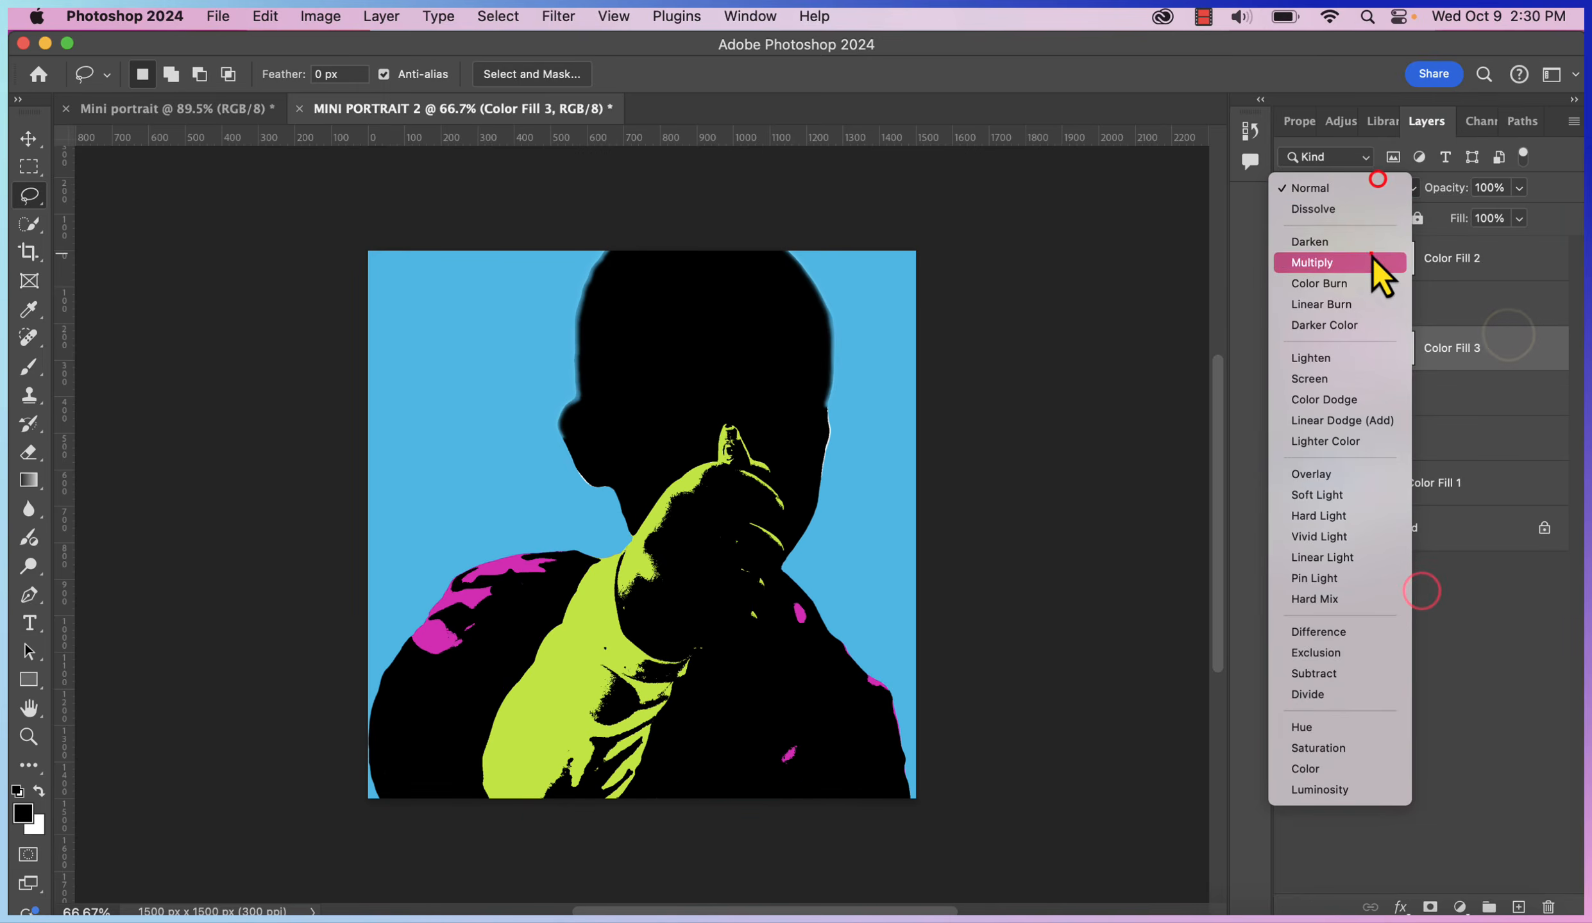
{"action": "left_click", "coordinate": [1385, 270]}
{"action": "left_click", "coordinate": [1541, 702]}
Add magenta Color Fill 4 clipped to LOGAN with a darkening blend mode
{"action": "left_click", "coordinate": [1526, 442]}
{"action": "left_click", "coordinate": [1460, 907]}
{"action": "left_click", "coordinate": [1510, 580]}
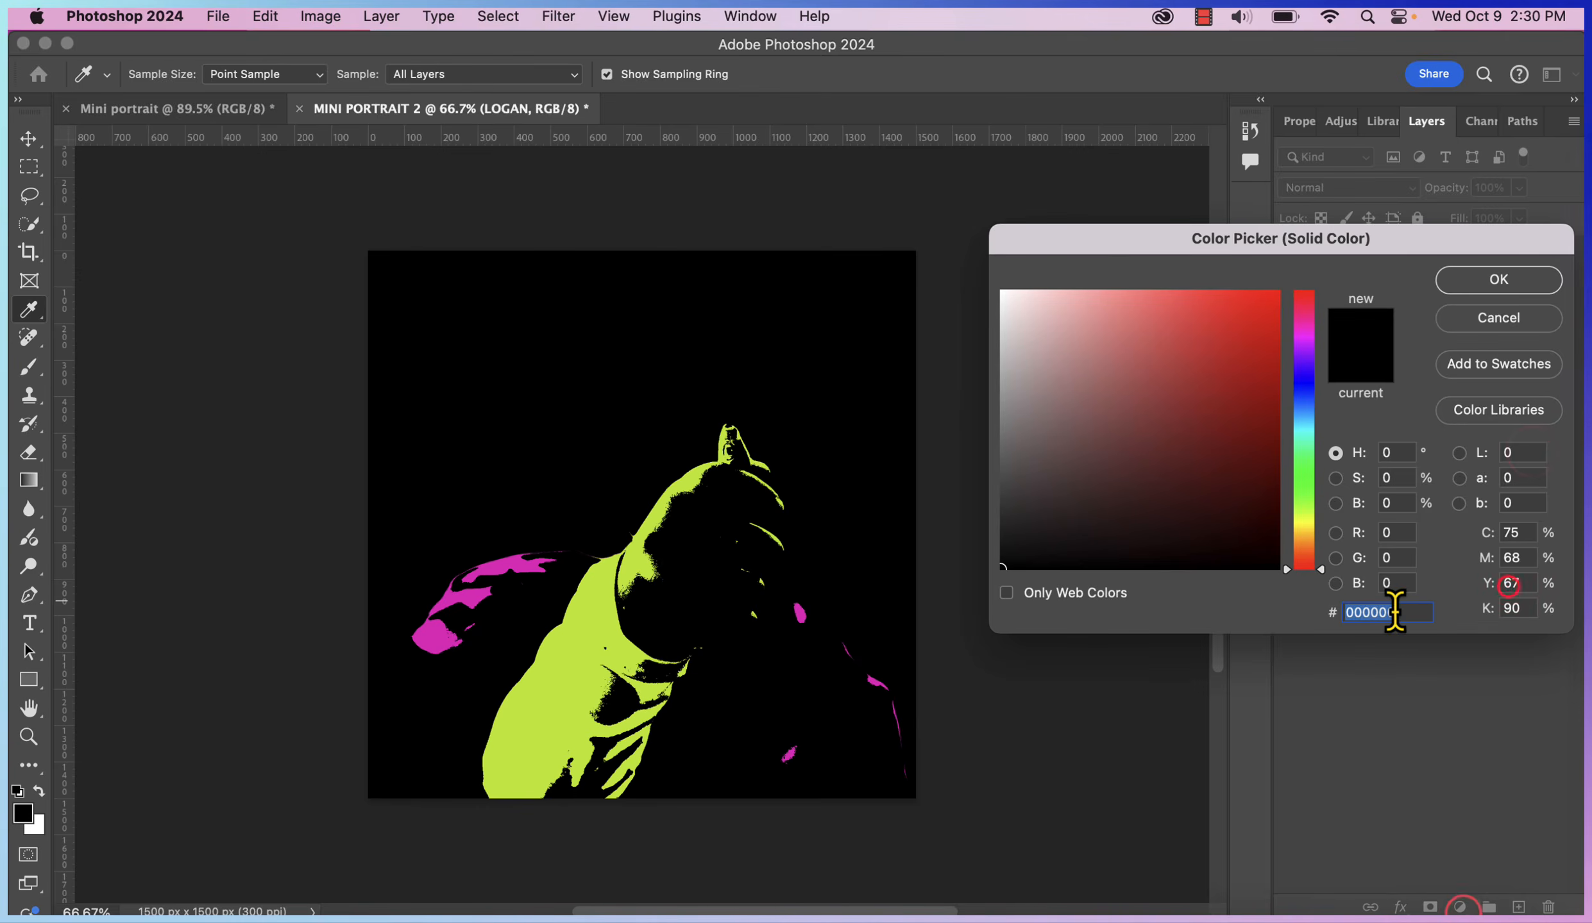
{"action": "key", "text": "super+v"}
{"action": "left_click", "coordinate": [1414, 278]}
{"action": "right_click", "coordinate": [1504, 446]}
{"action": "left_click", "coordinate": [1289, 599]}
{"action": "left_click", "coordinate": [1373, 189]}
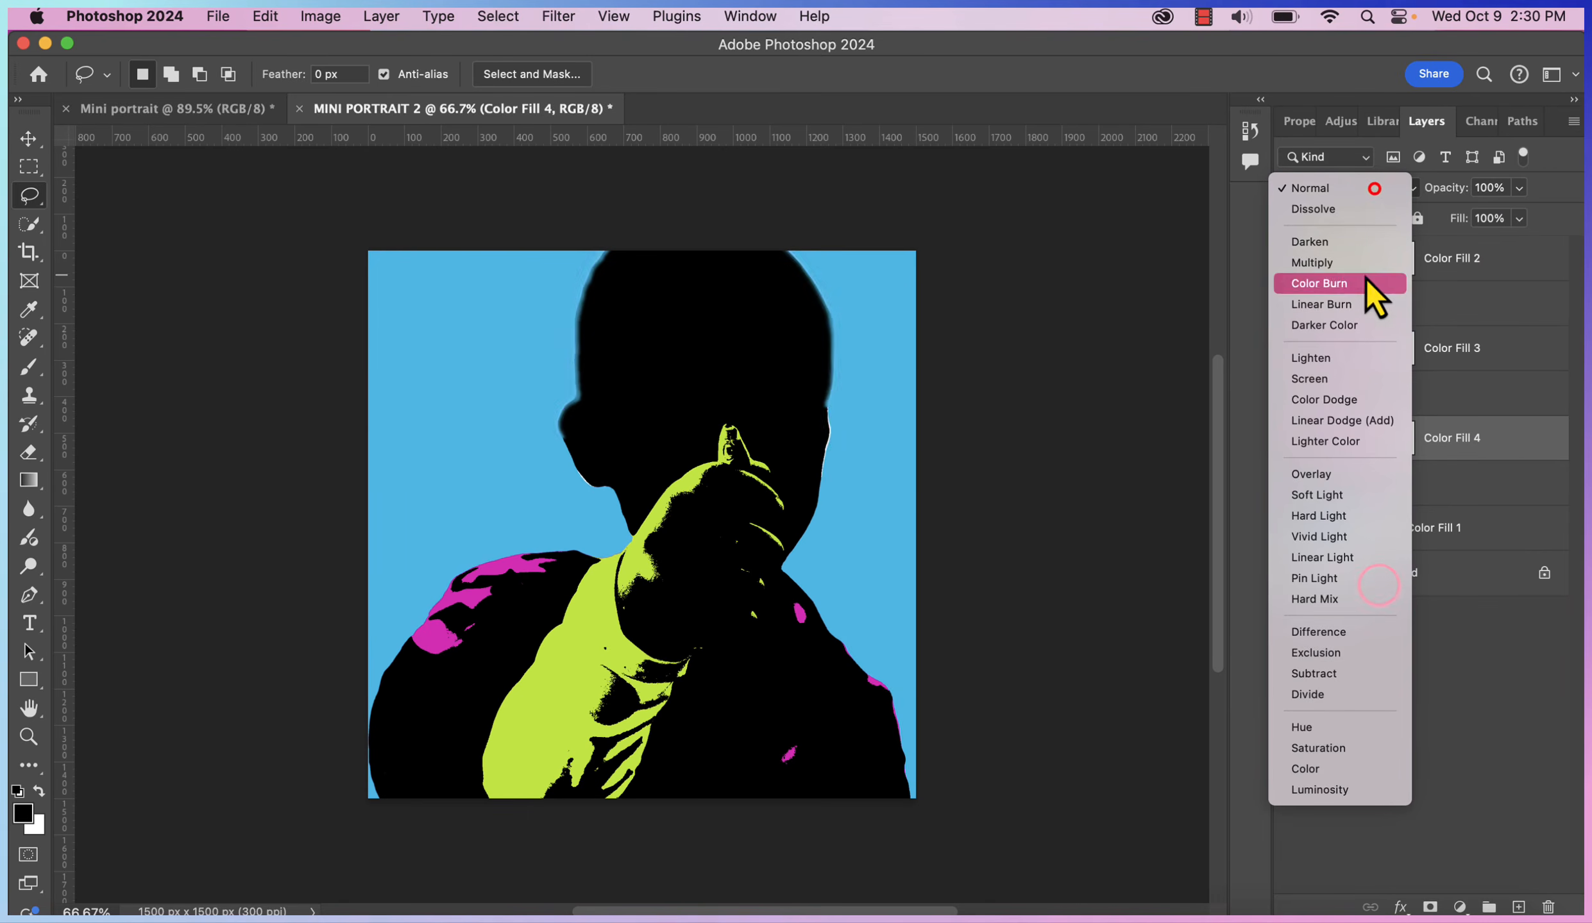
{"action": "left_click", "coordinate": [1359, 271]}
{"action": "left_click", "coordinate": [1537, 795]}
Merge all visible layers and tile both portraits with 2-up Vertical
{"action": "right_click", "coordinate": [1509, 263]}
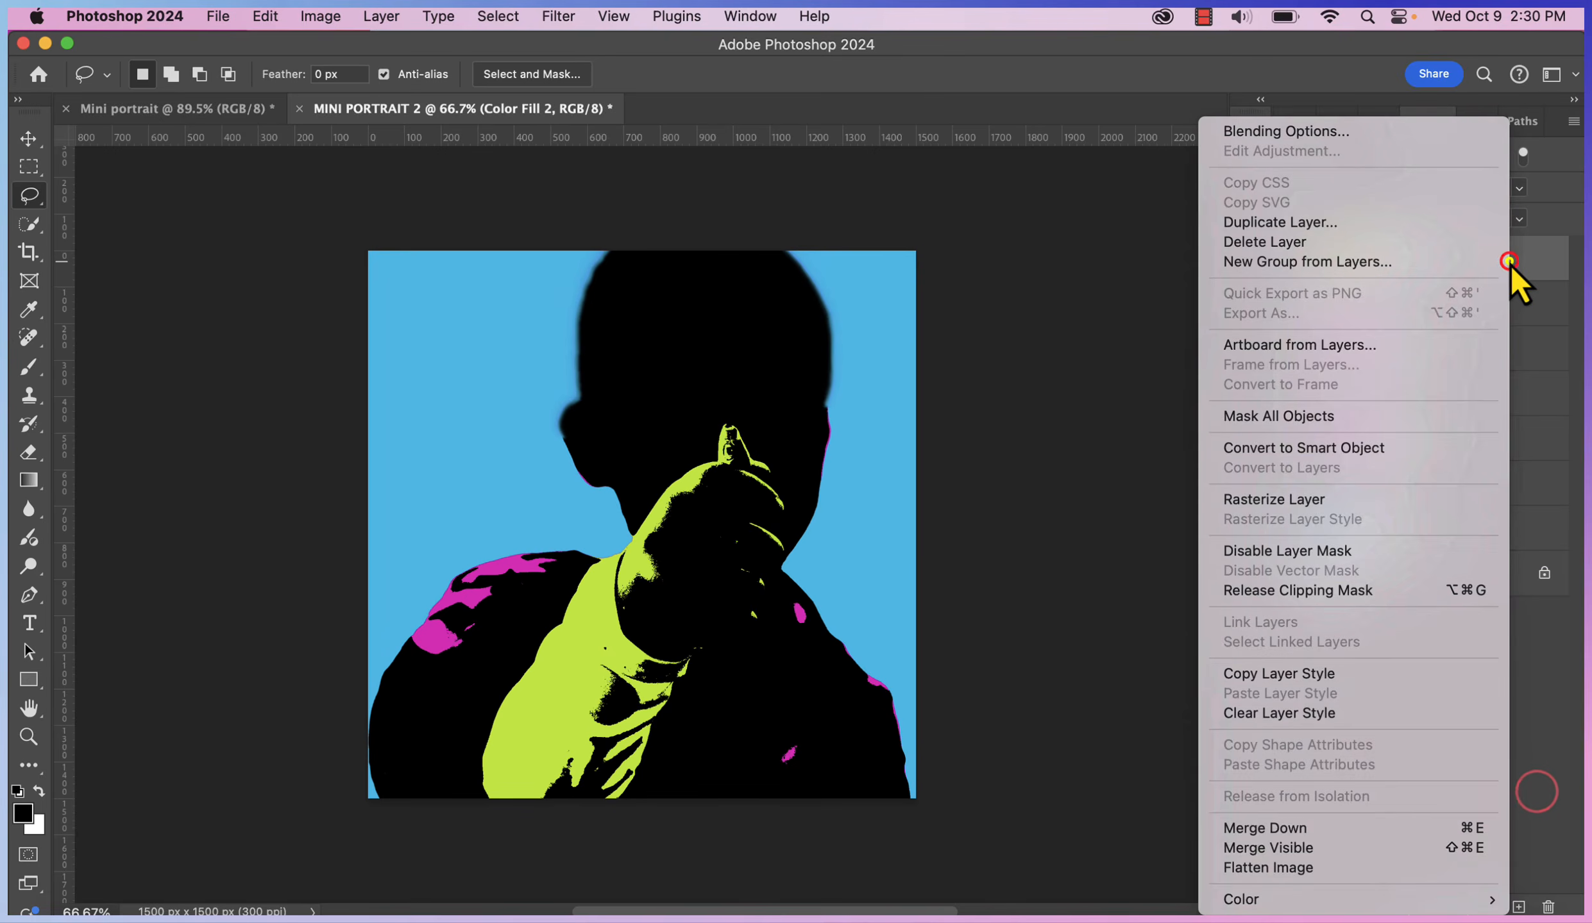
{"action": "left_click", "coordinate": [1426, 846]}
{"action": "left_click", "coordinate": [750, 16]}
{"action": "mouse_move", "coordinate": [763, 60]}
{"action": "left_click", "coordinate": [994, 64]}
{"action": "left_click", "coordinate": [28, 736]}
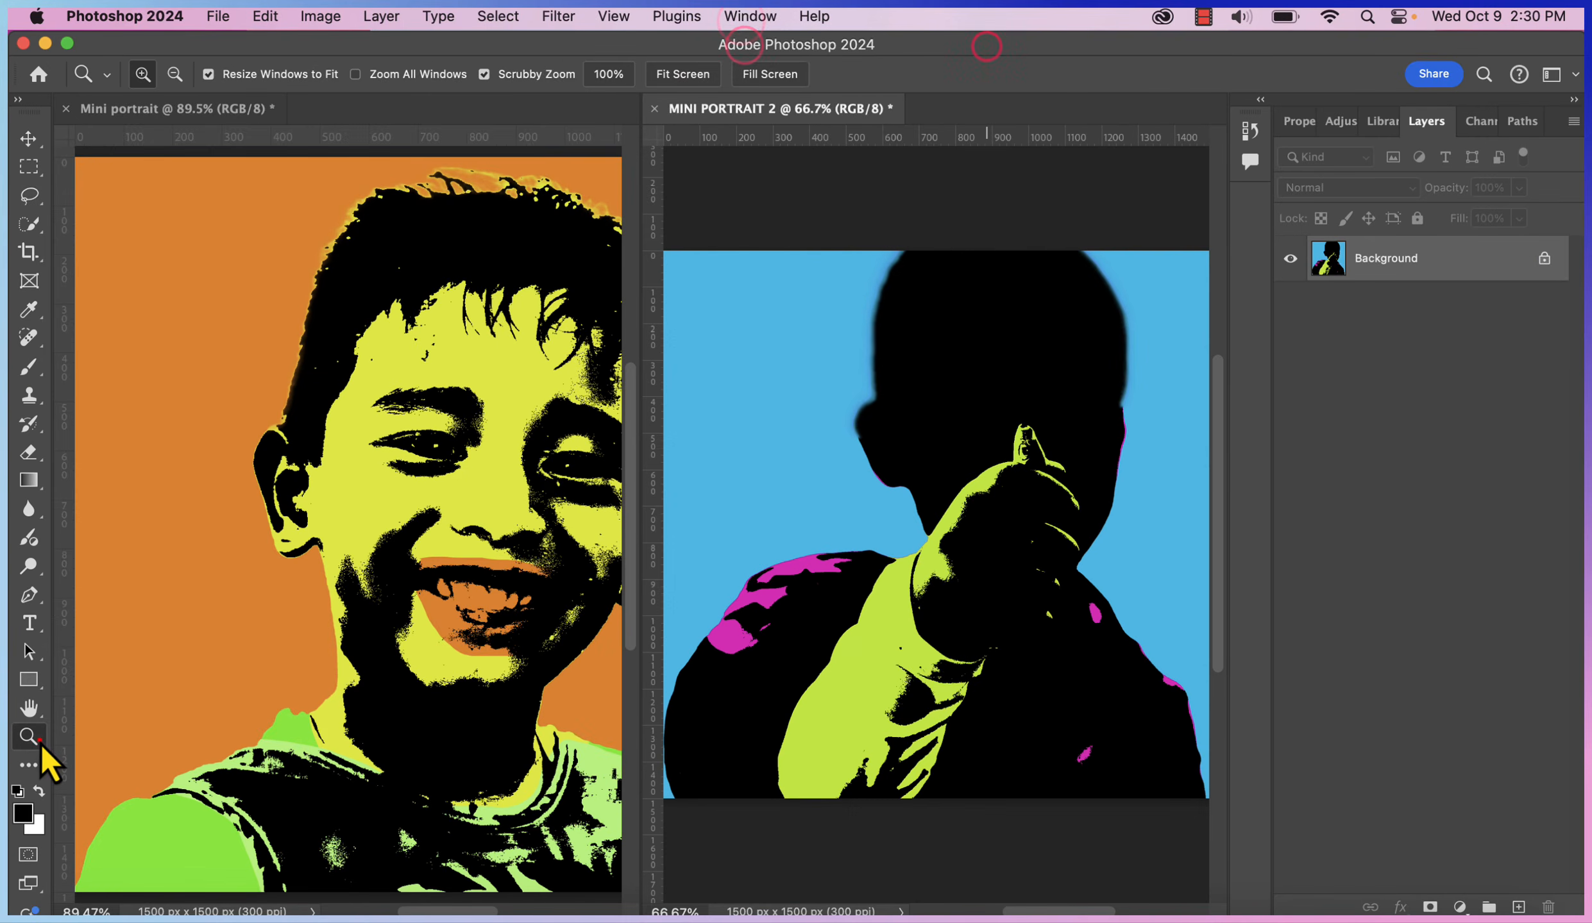
Fit MINI PORTRAIT 2 in its window, activate Mini portrait, then bring the Canva colour wheel forward
{"action": "left_click", "coordinate": [705, 75]}
{"action": "left_click", "coordinate": [106, 220]}
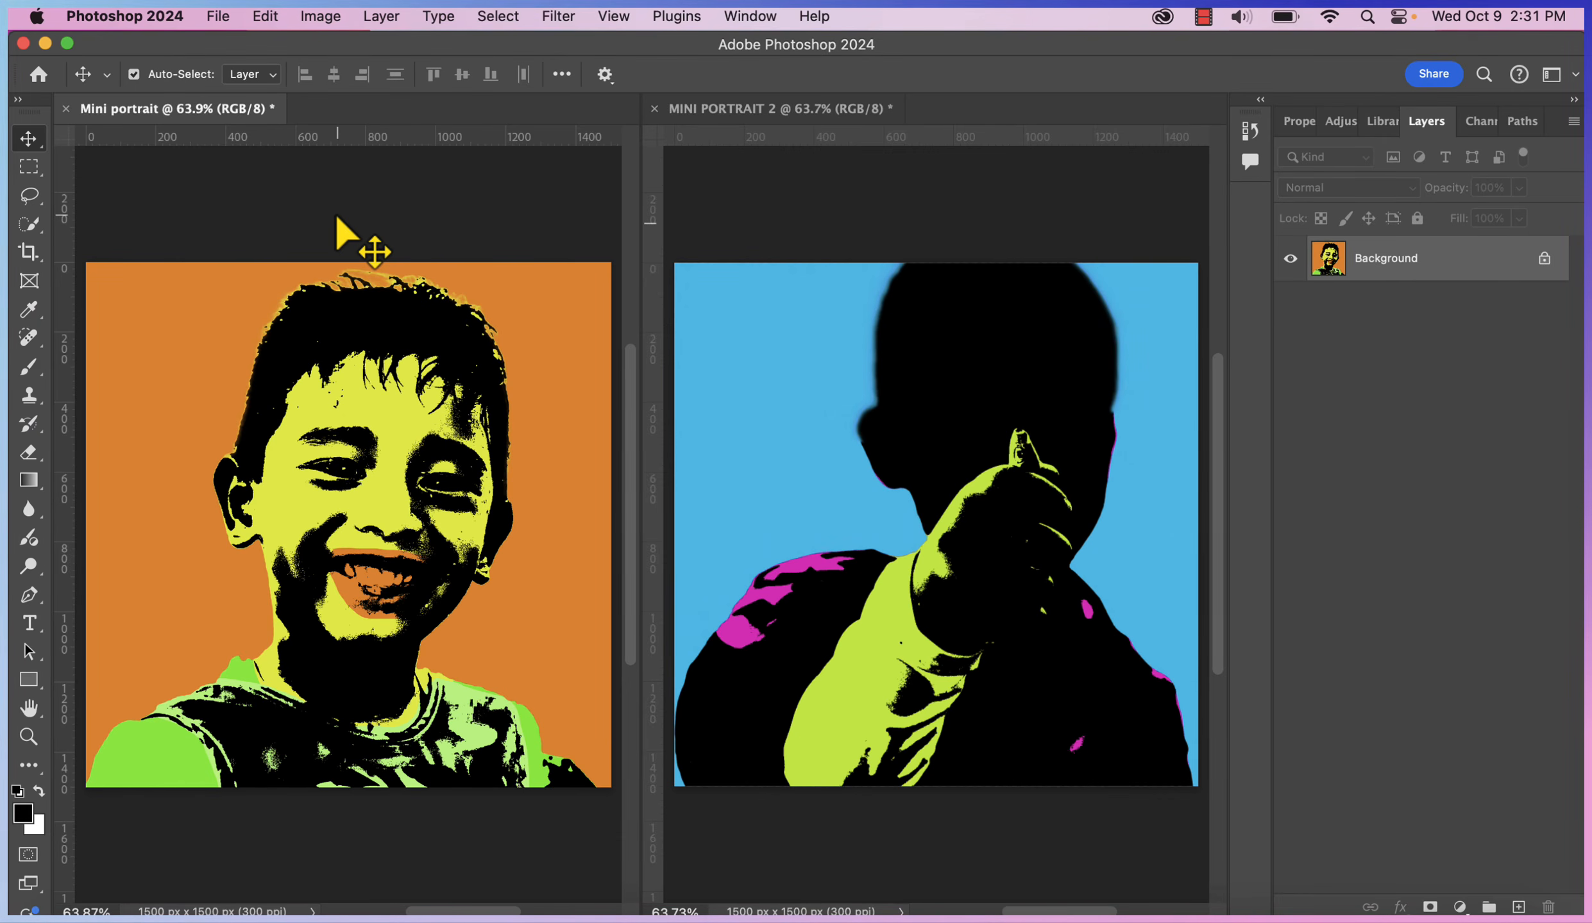
{"action": "left_click", "coordinate": [953, 918]}
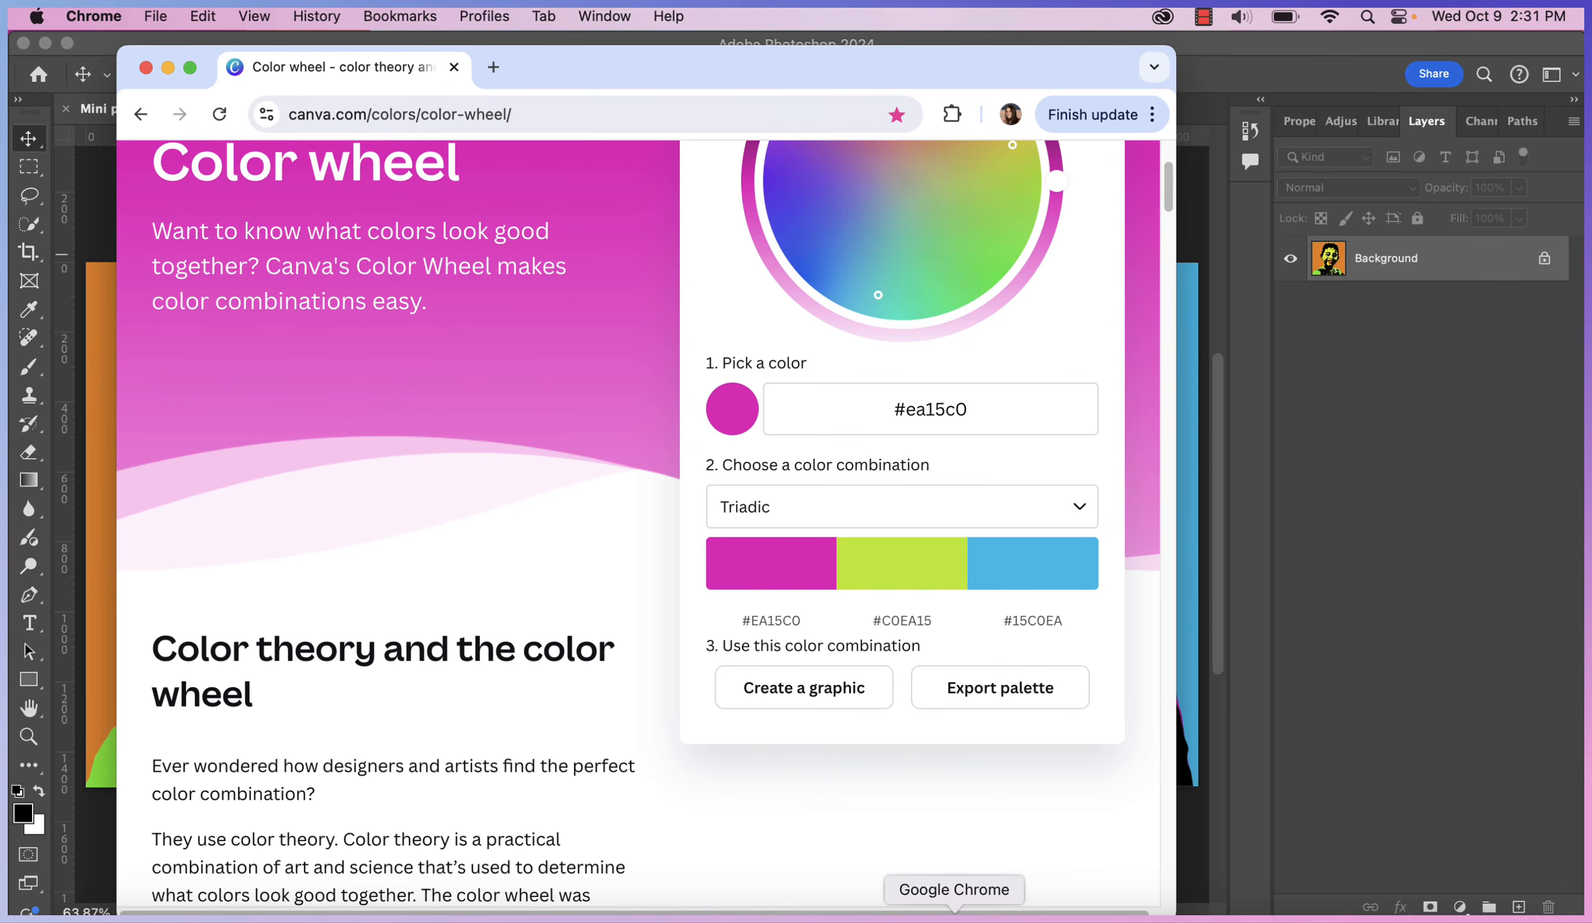
Review Canva's colour combination types, then return to the Photoshop portraits
{"action": "left_click", "coordinate": [1031, 497]}
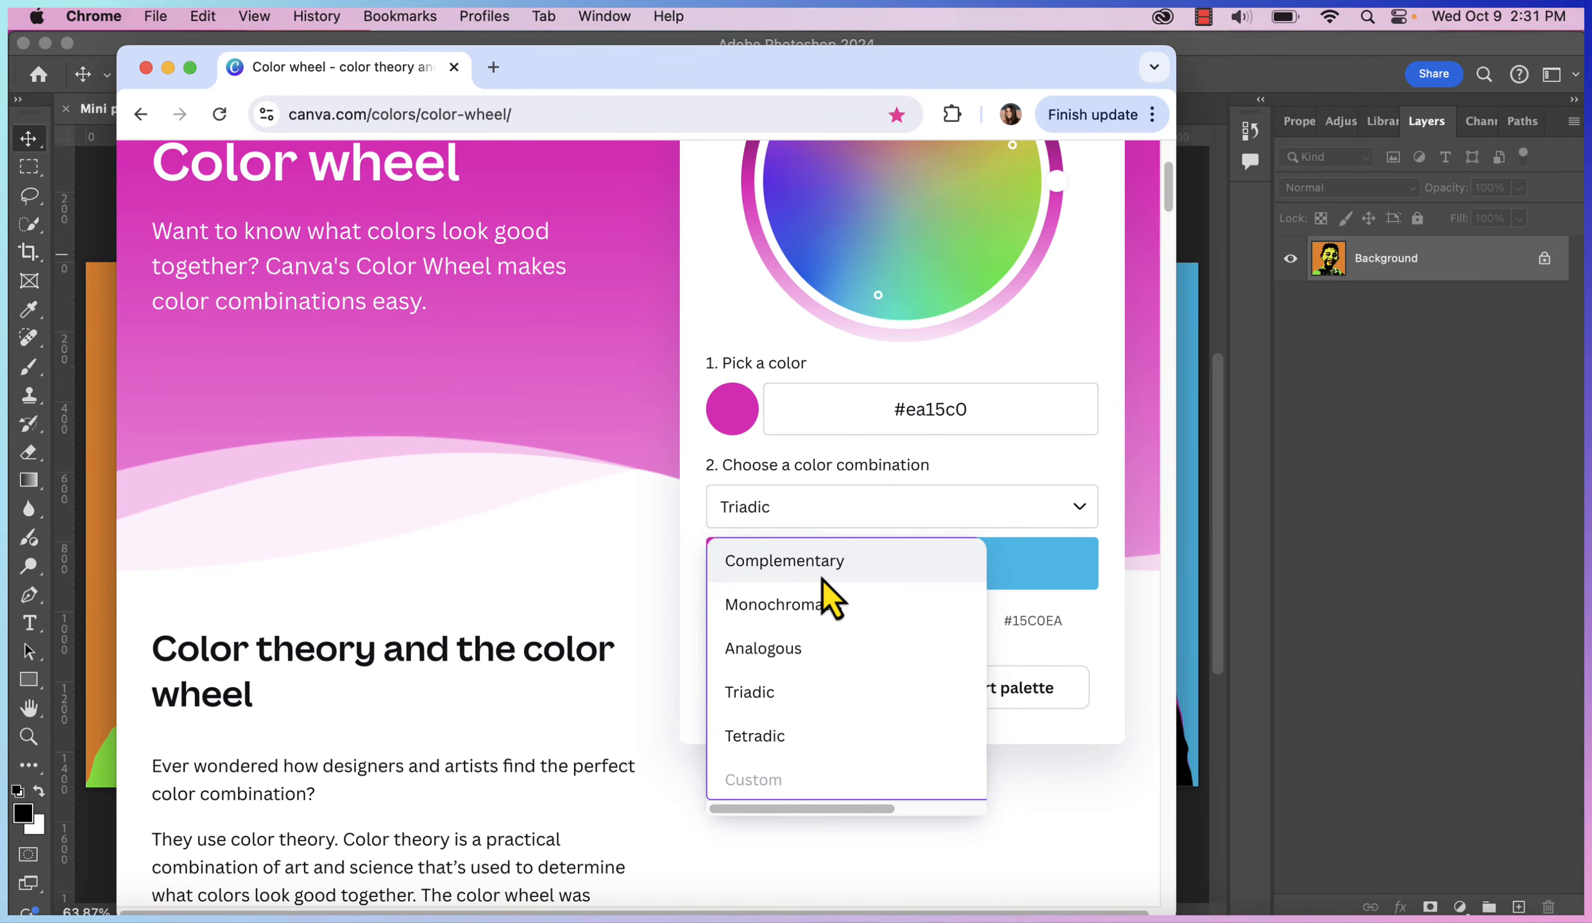
{"action": "left_click", "coordinate": [1286, 540]}
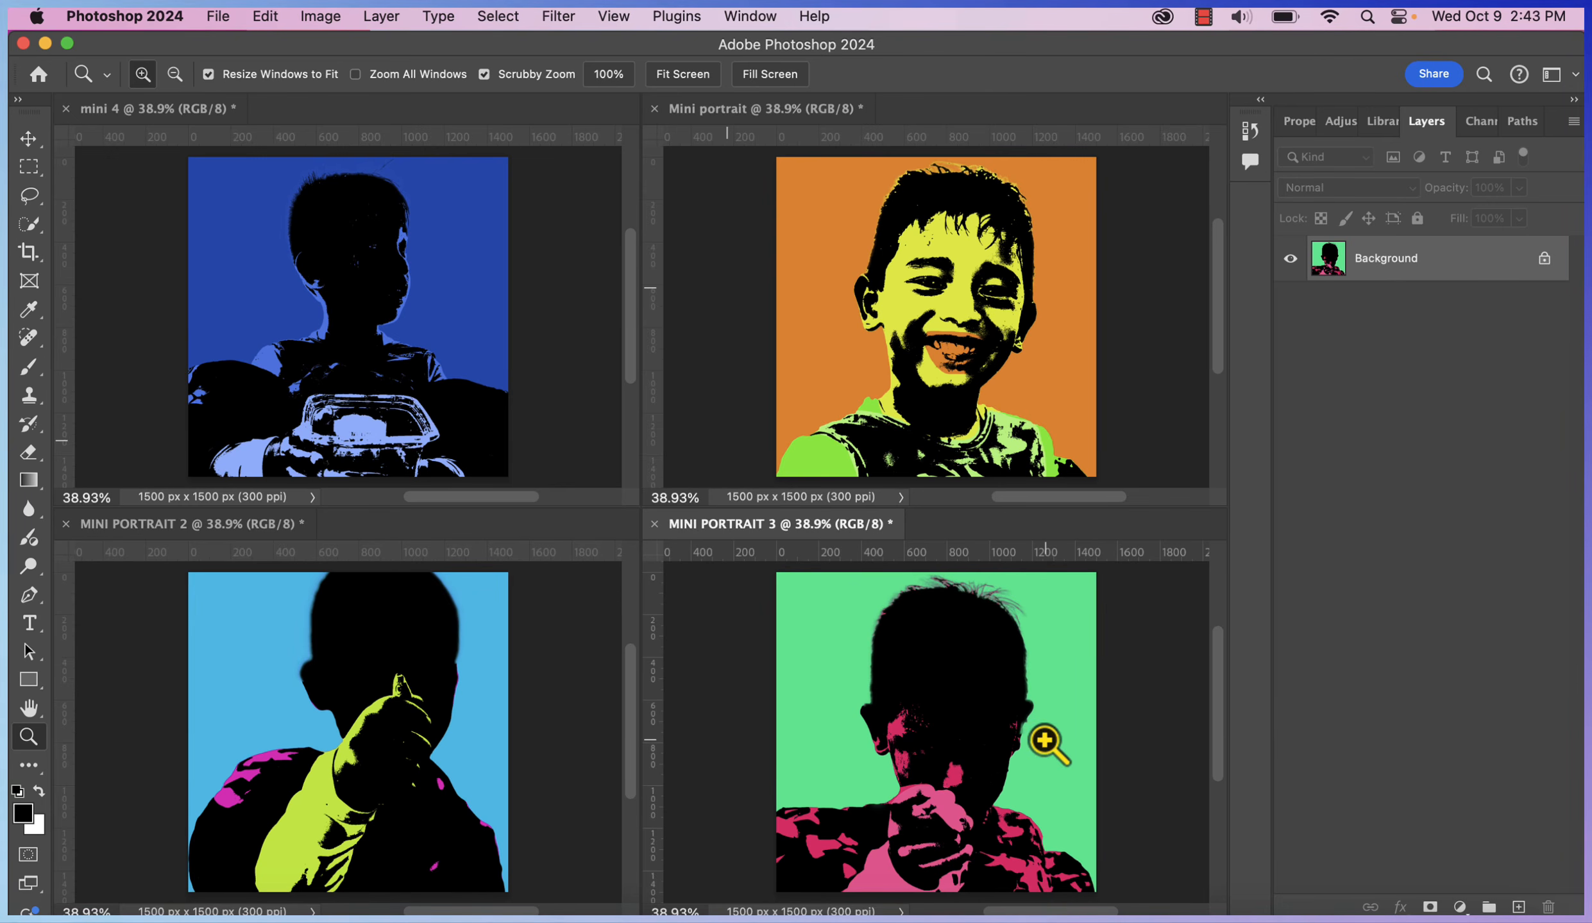
Select the Move tool and cycle through the four mini portrait documents
{"action": "left_click", "coordinate": [28, 139]}
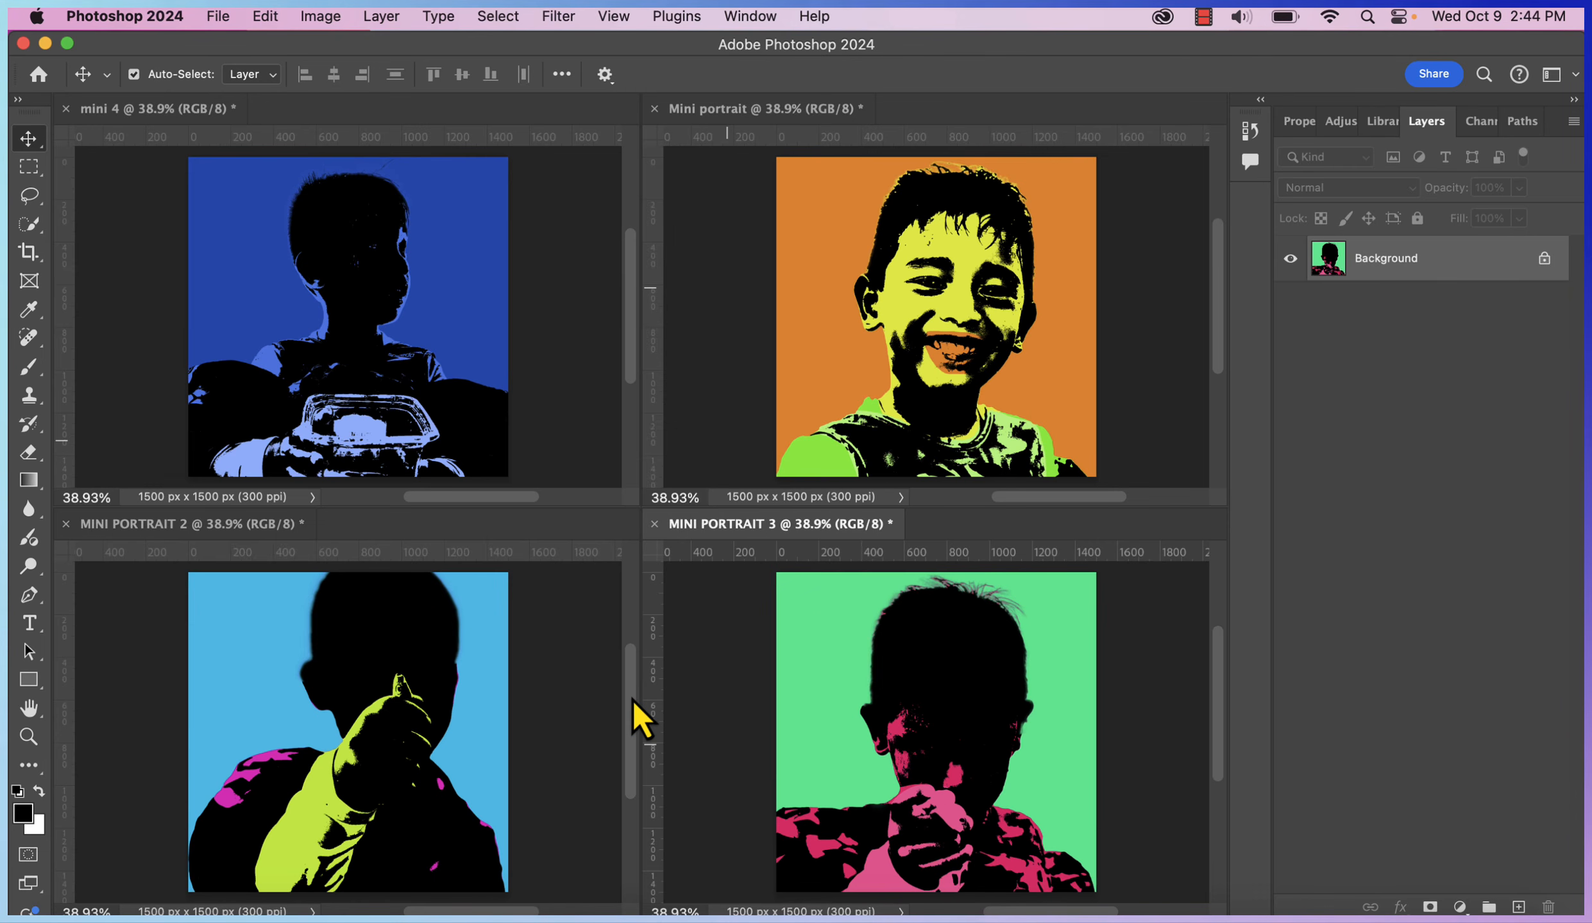
{"action": "left_click", "coordinate": [847, 425]}
{"action": "left_click", "coordinate": [849, 683]}
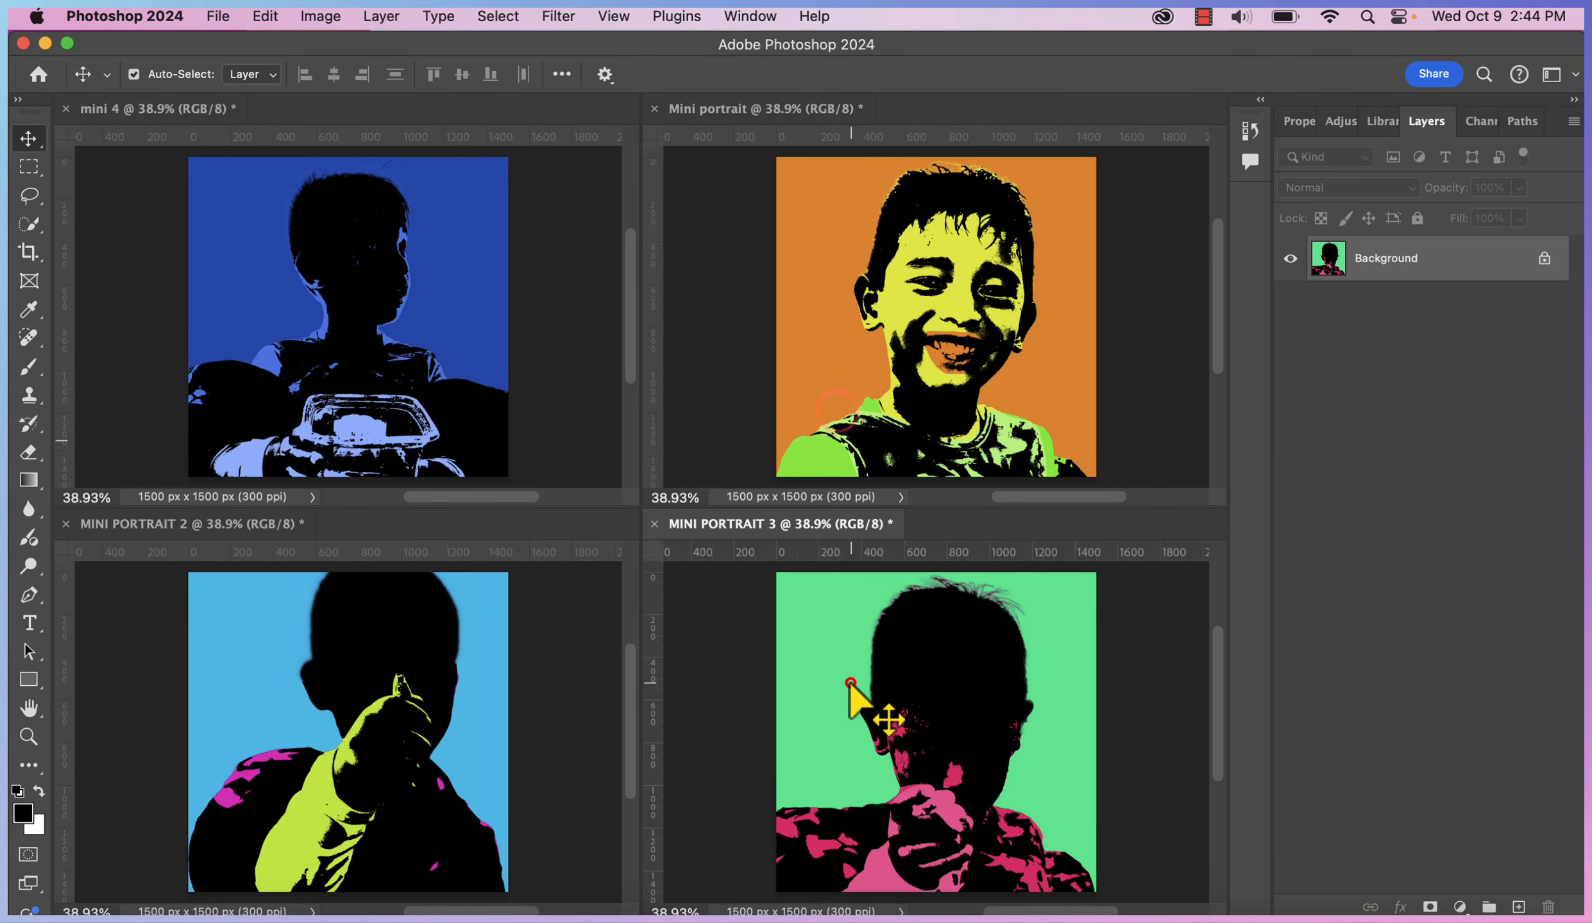
{"action": "left_click", "coordinate": [465, 661]}
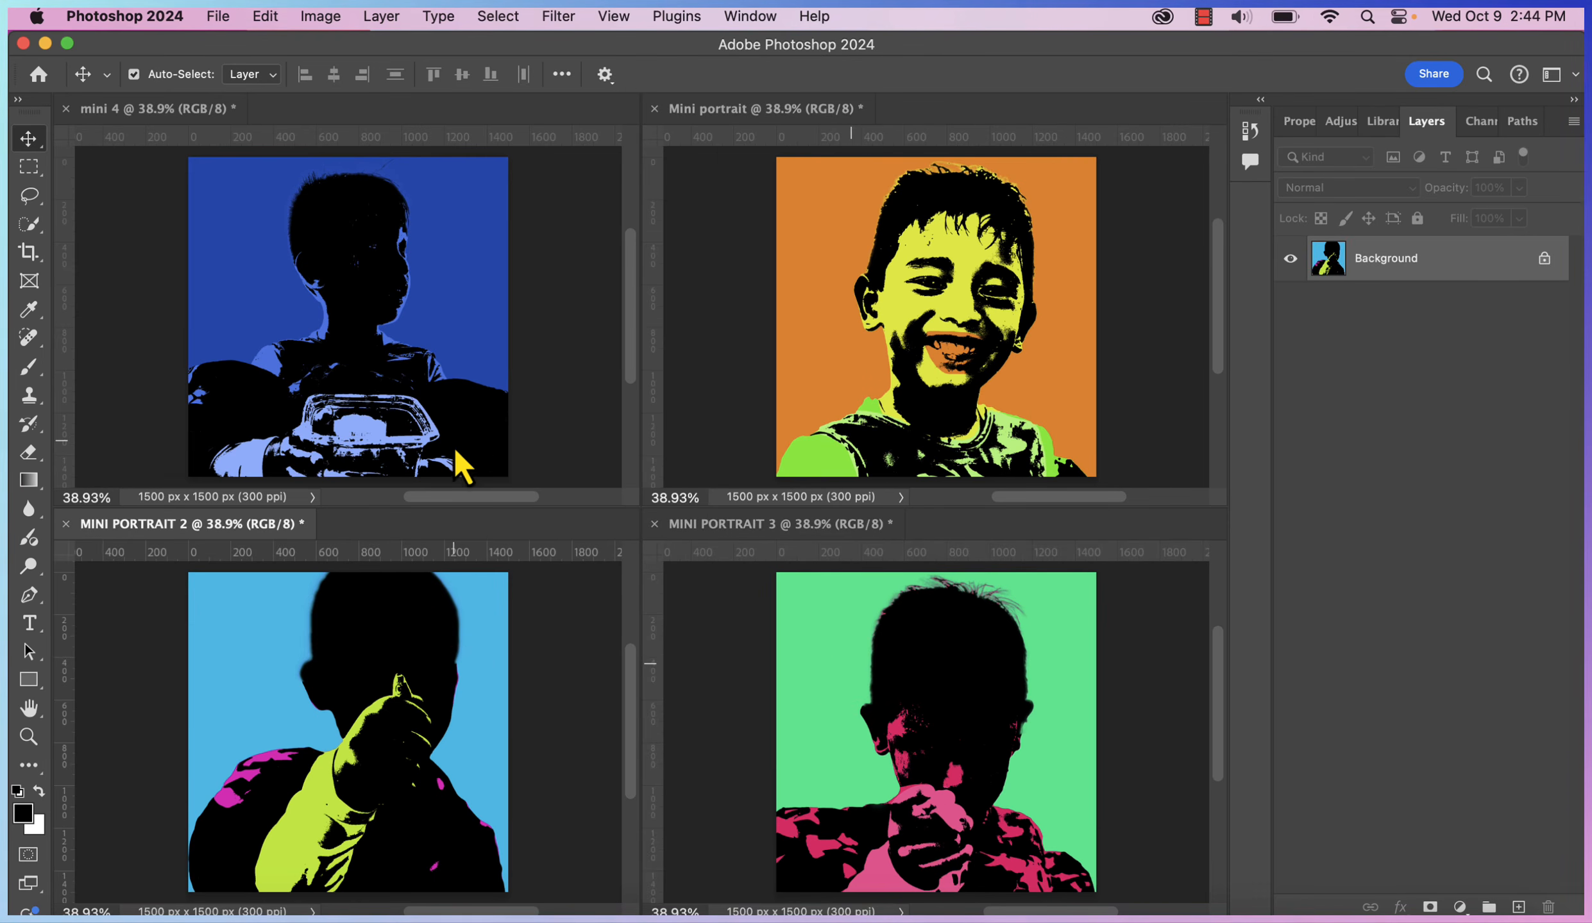
{"action": "left_click", "coordinate": [453, 419]}
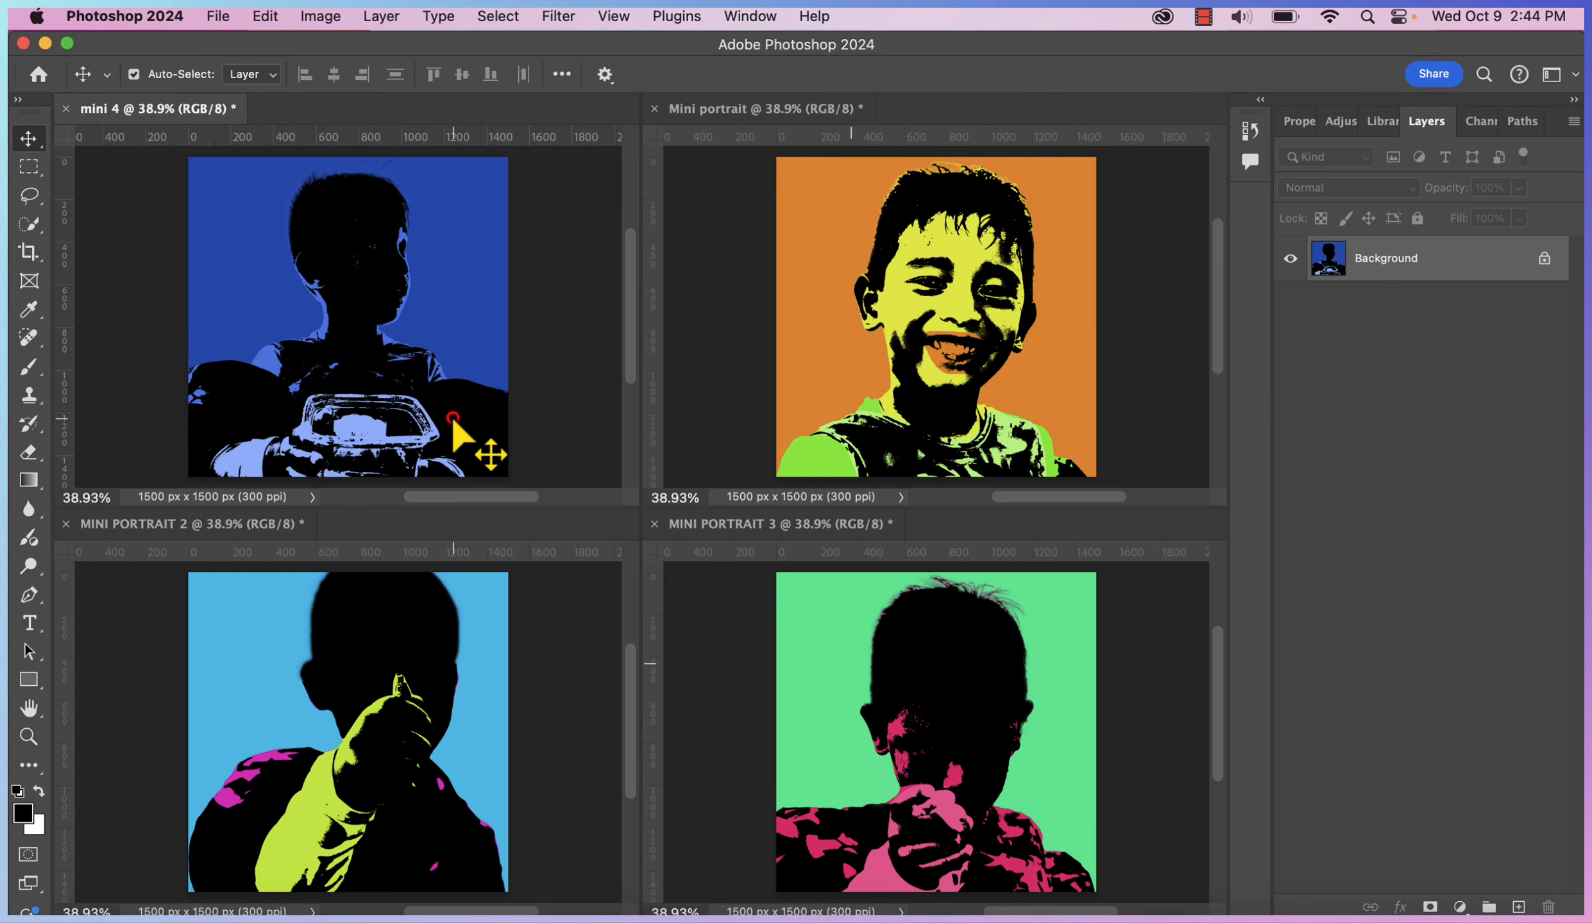
{"action": "left_click", "coordinate": [1021, 310]}
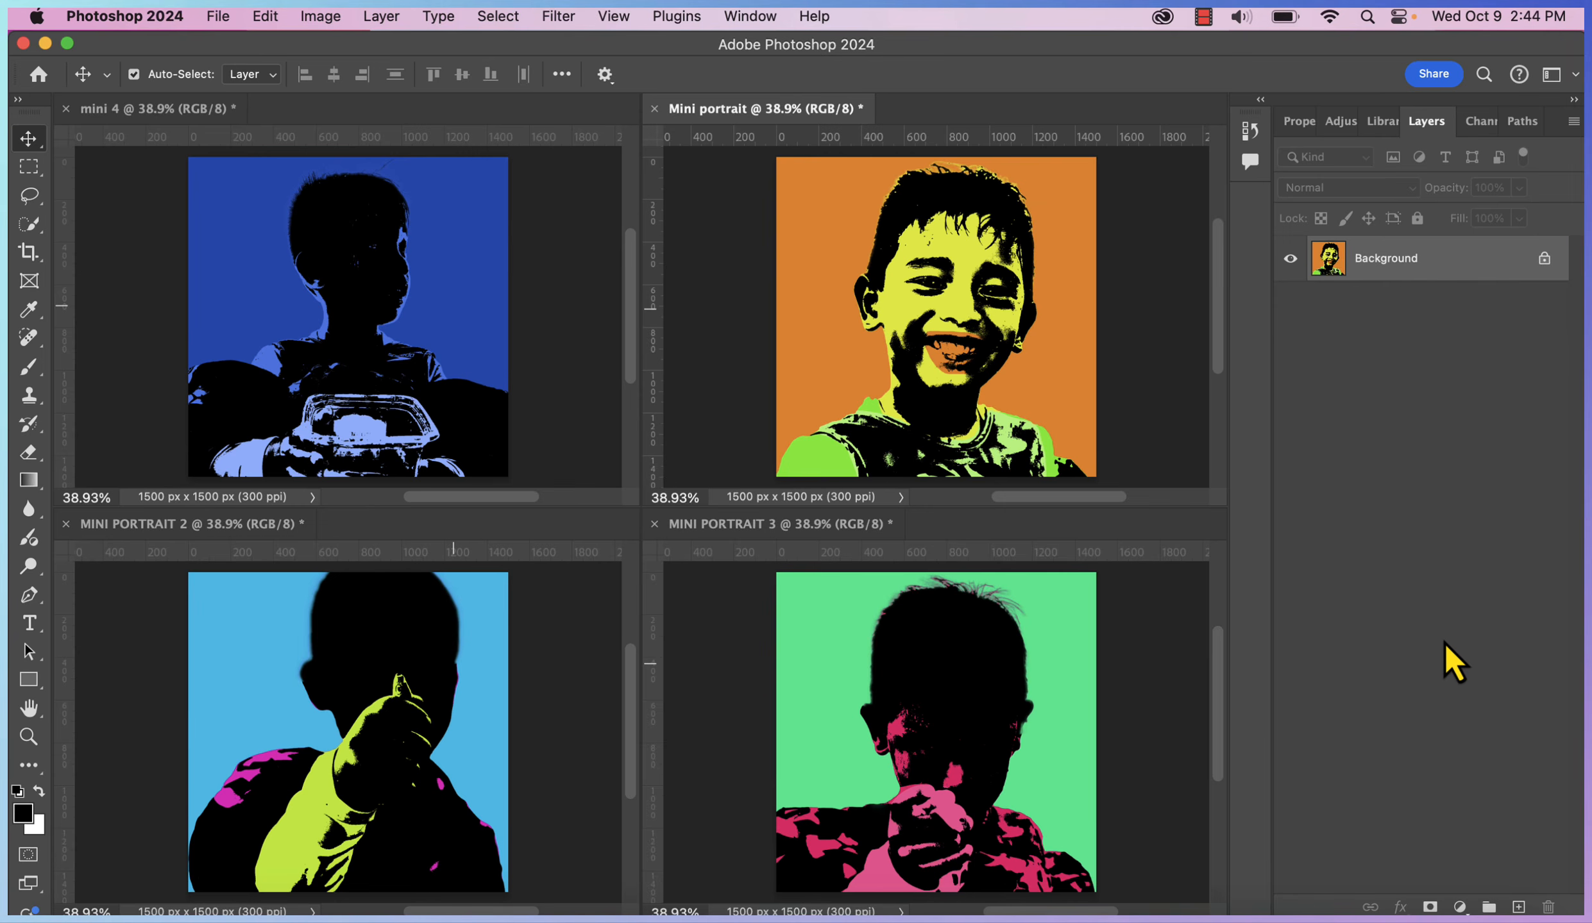
{"action": "left_click", "coordinate": [994, 762]}
{"action": "left_click", "coordinate": [495, 667]}
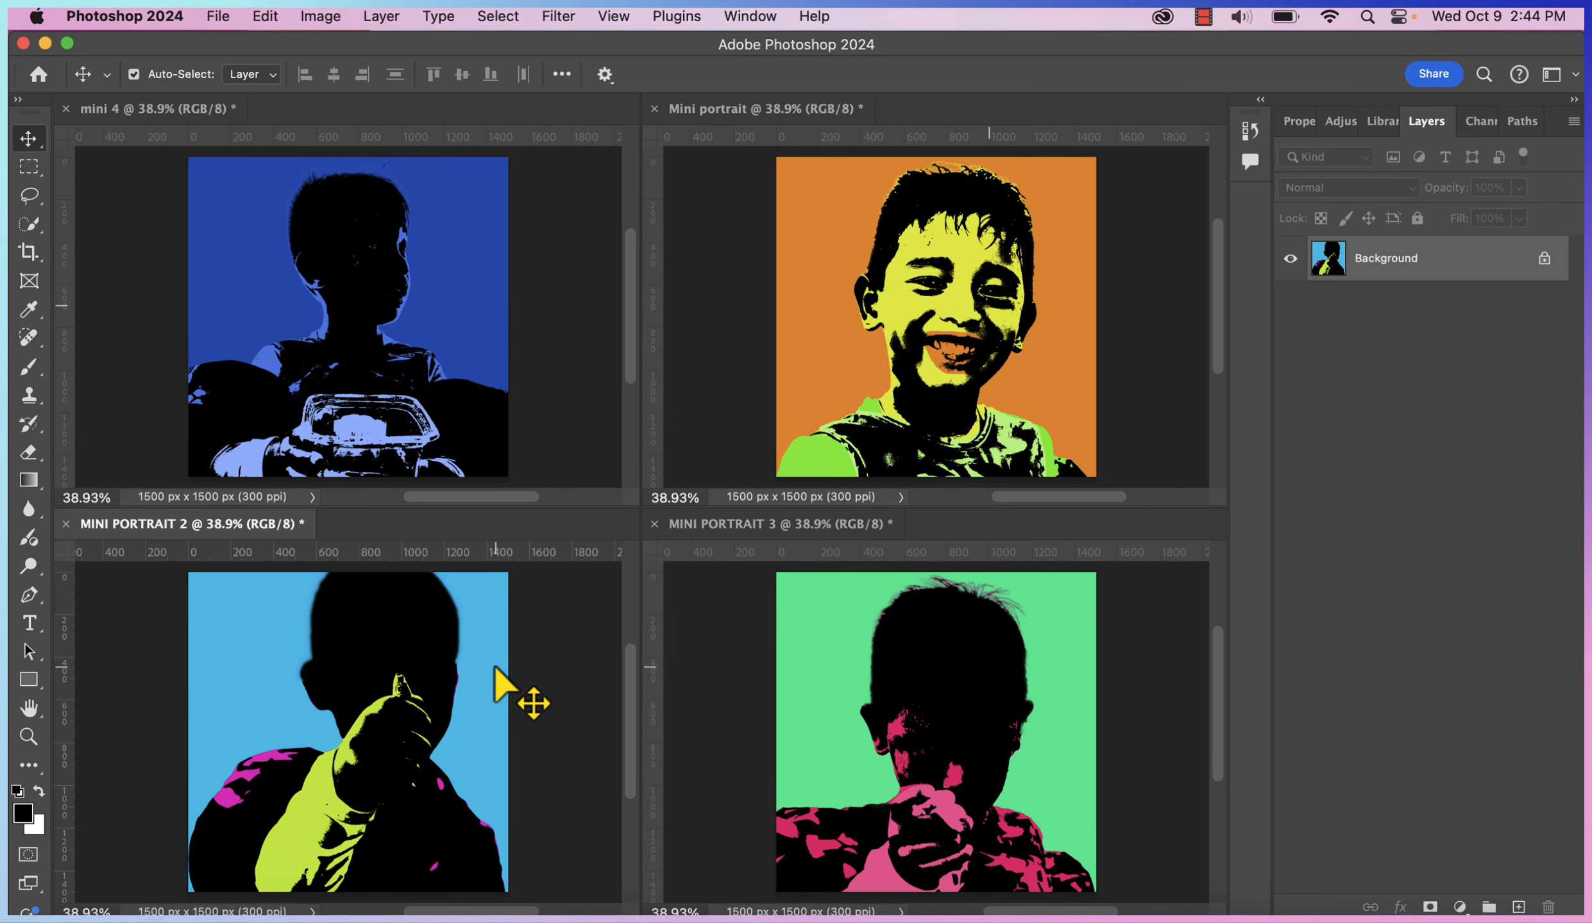
Dismiss the Background layer context menu and start a new document with Cmd+N
{"action": "right_click", "coordinate": [1447, 261]}
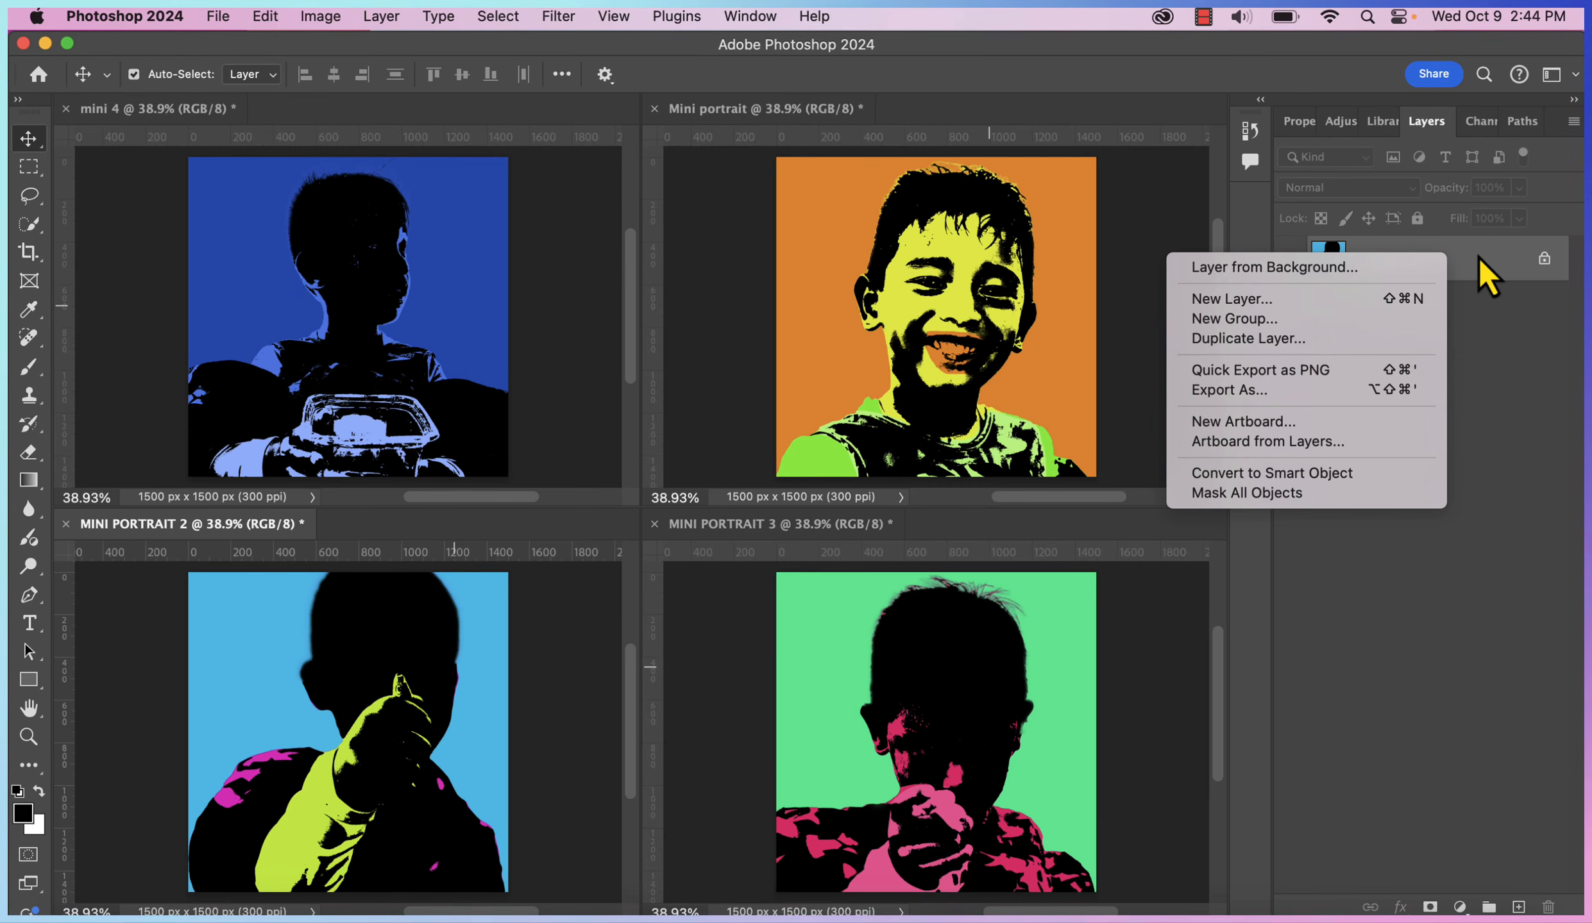
{"action": "left_click", "coordinate": [1491, 484]}
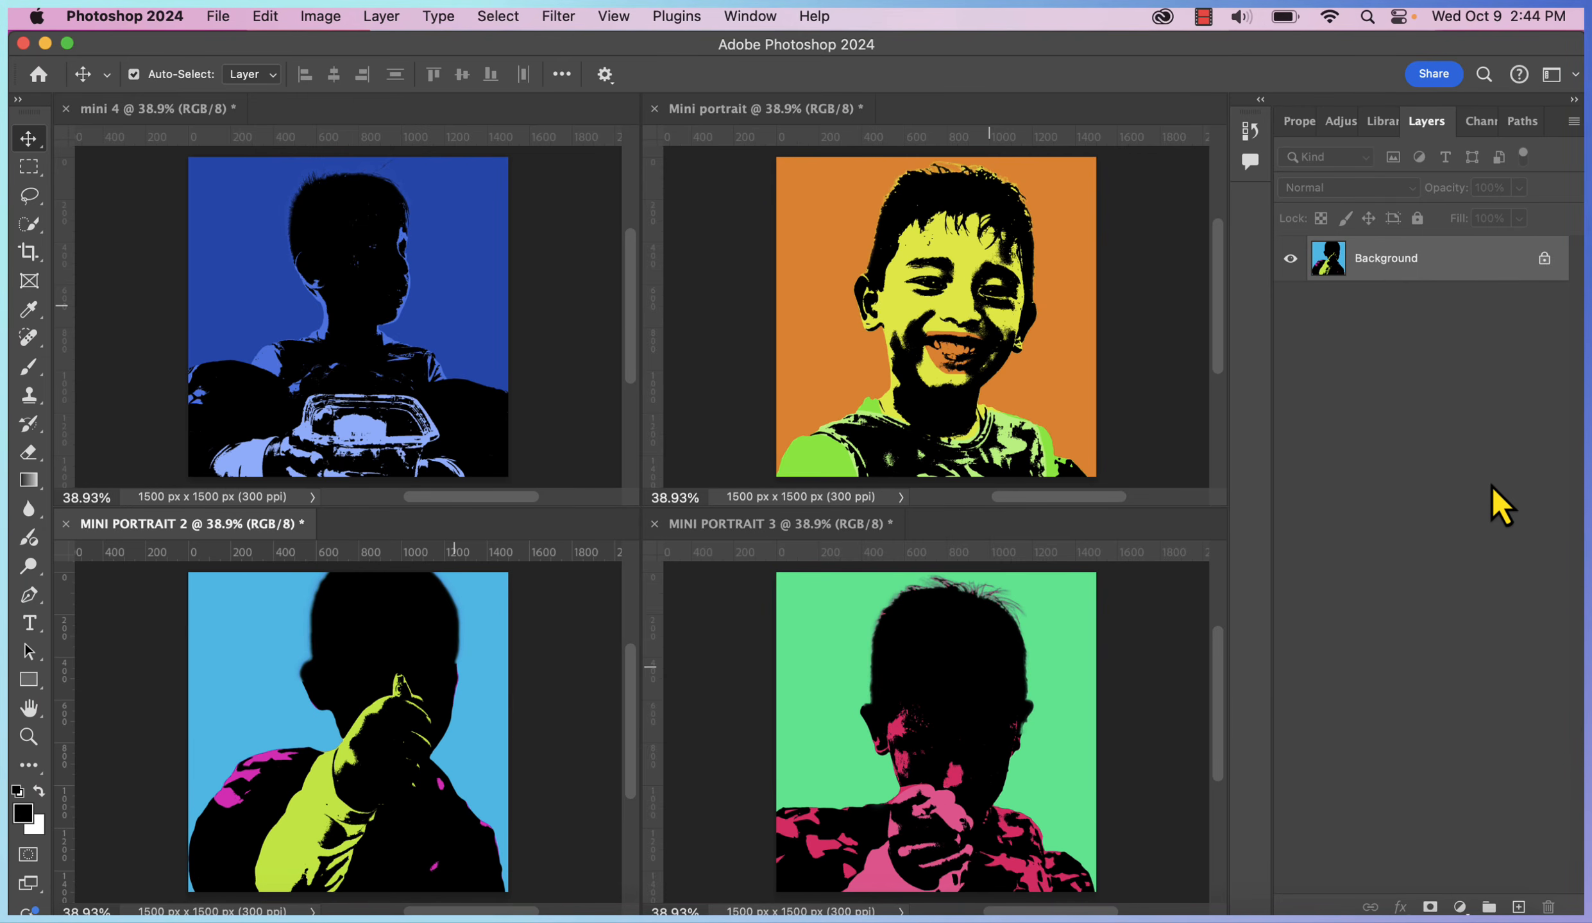
{"action": "key", "text": "super+n"}
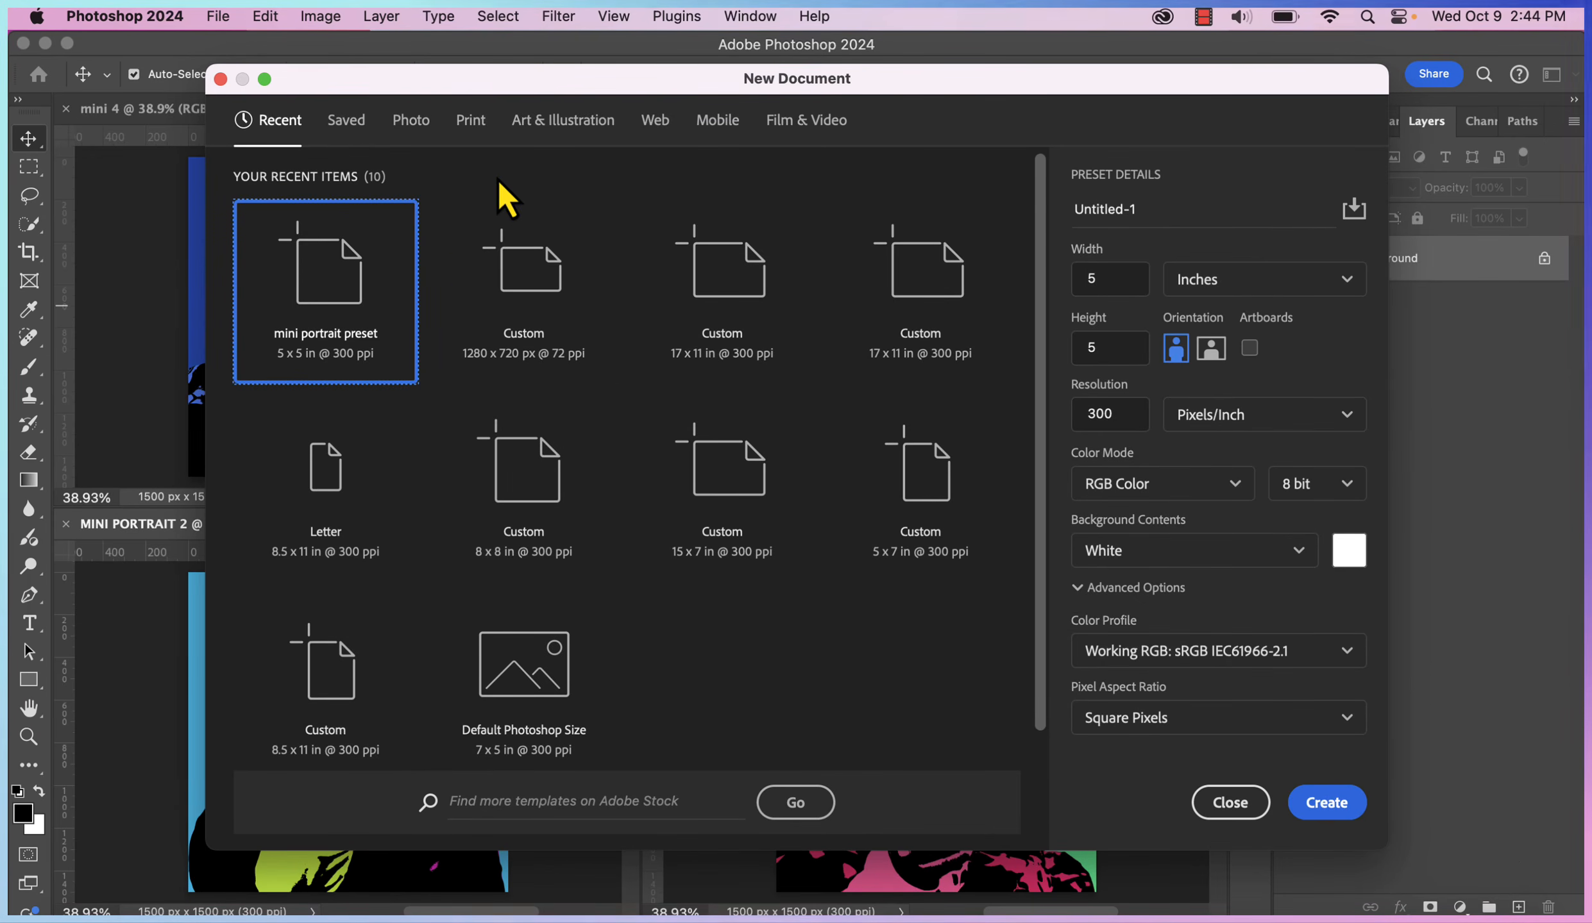
Create a 10 x 10 inch, 300 ppi Print document named composite
{"action": "left_click", "coordinate": [474, 126]}
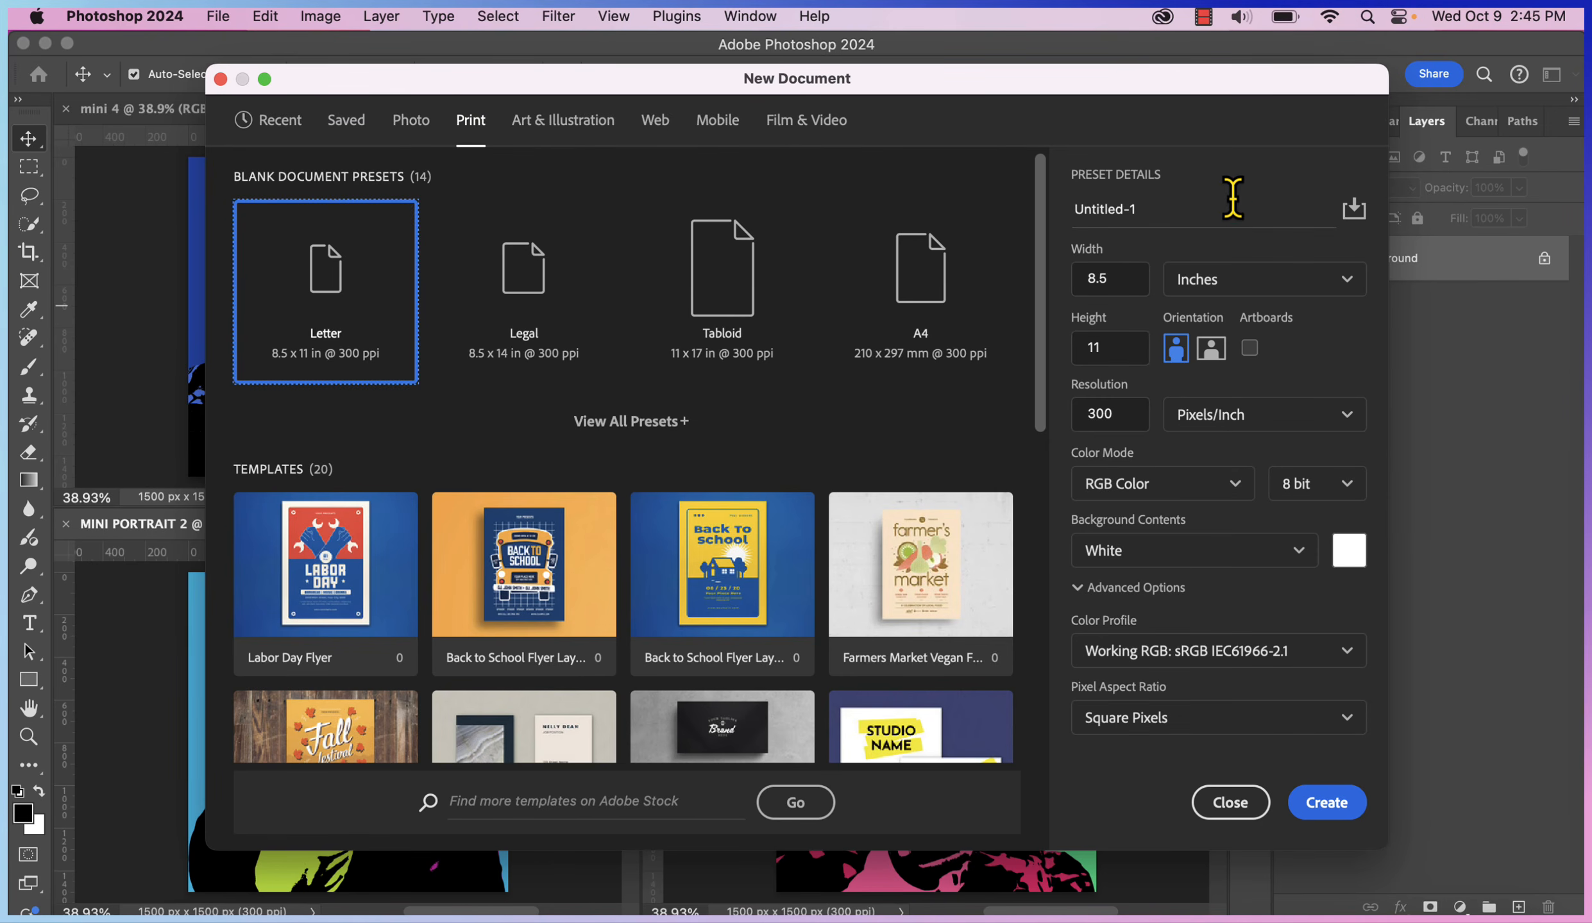
{"action": "type", "text": "composite"}
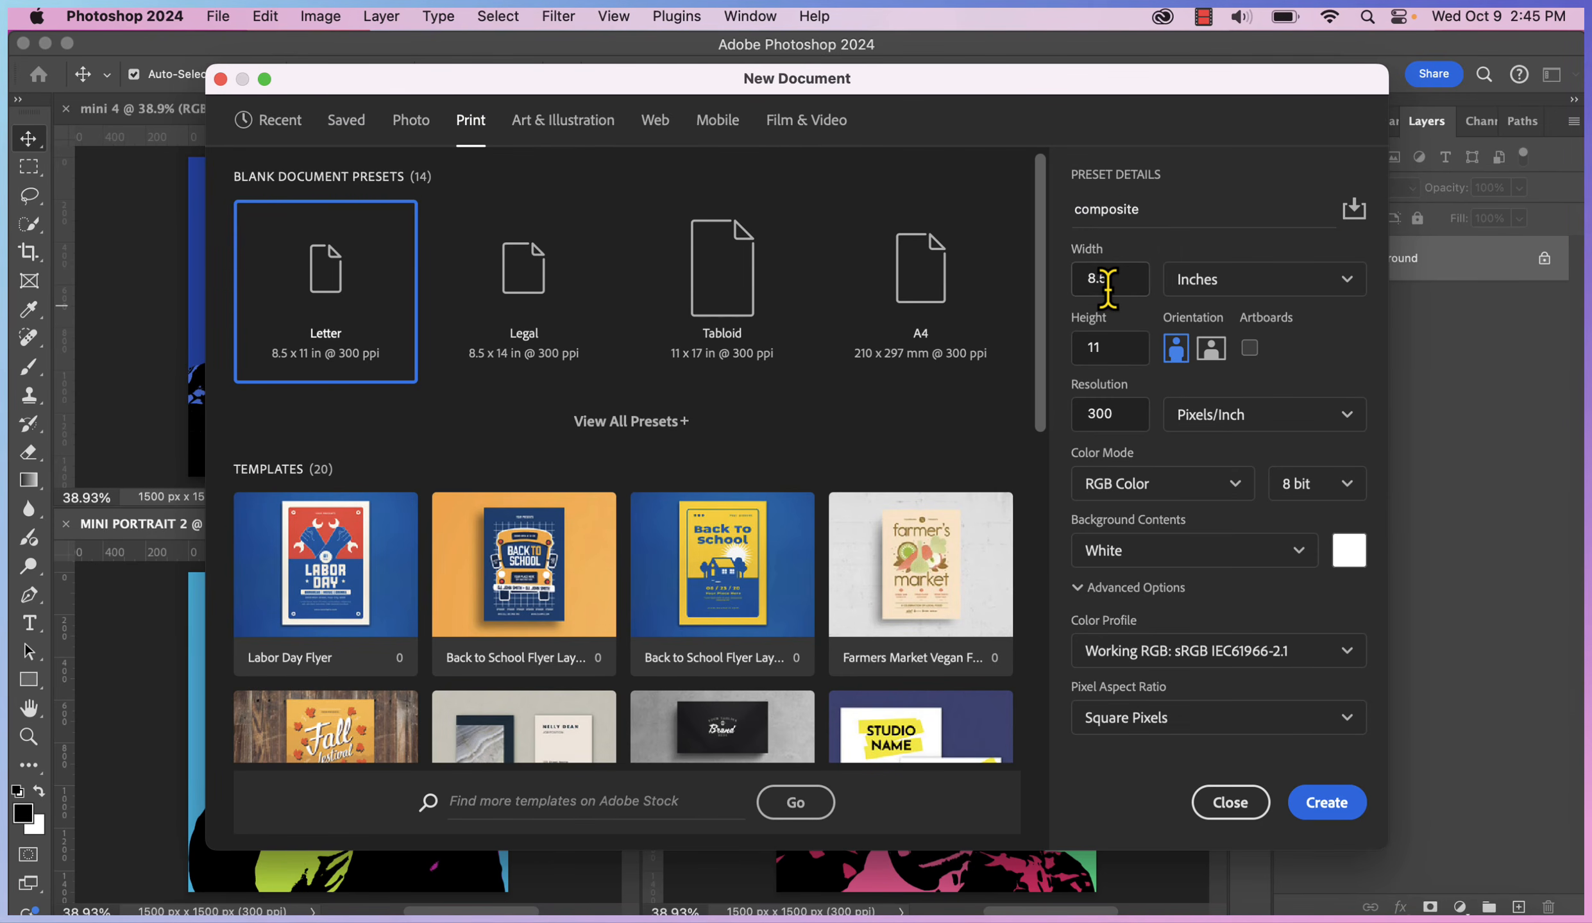
{"action": "type", "text": "10"}
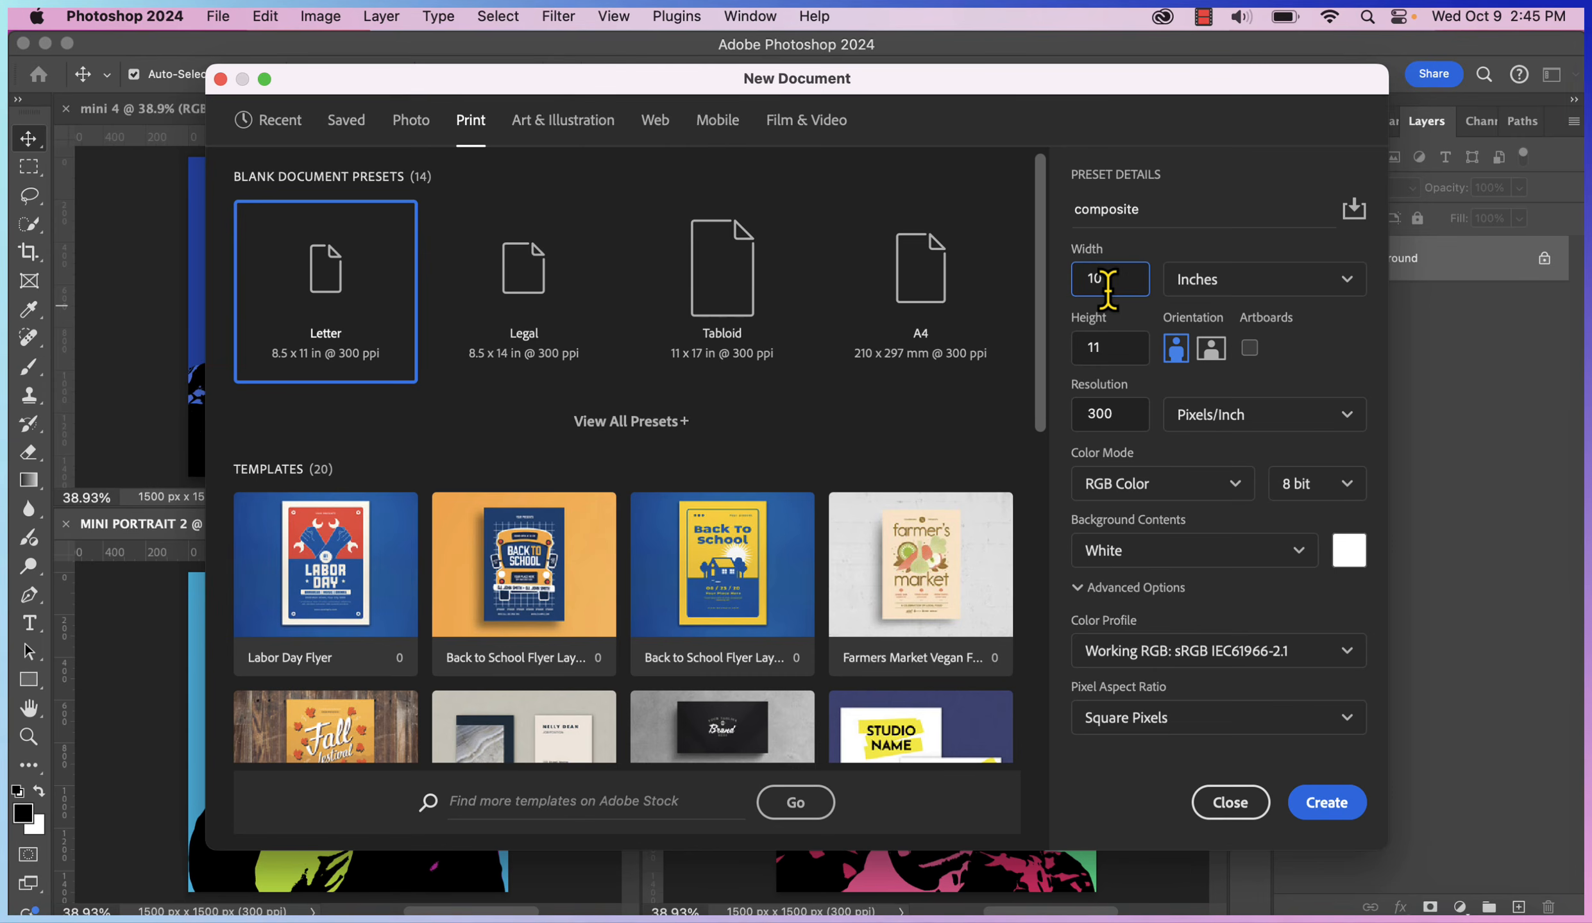
{"action": "left_click", "coordinate": [1108, 348]}
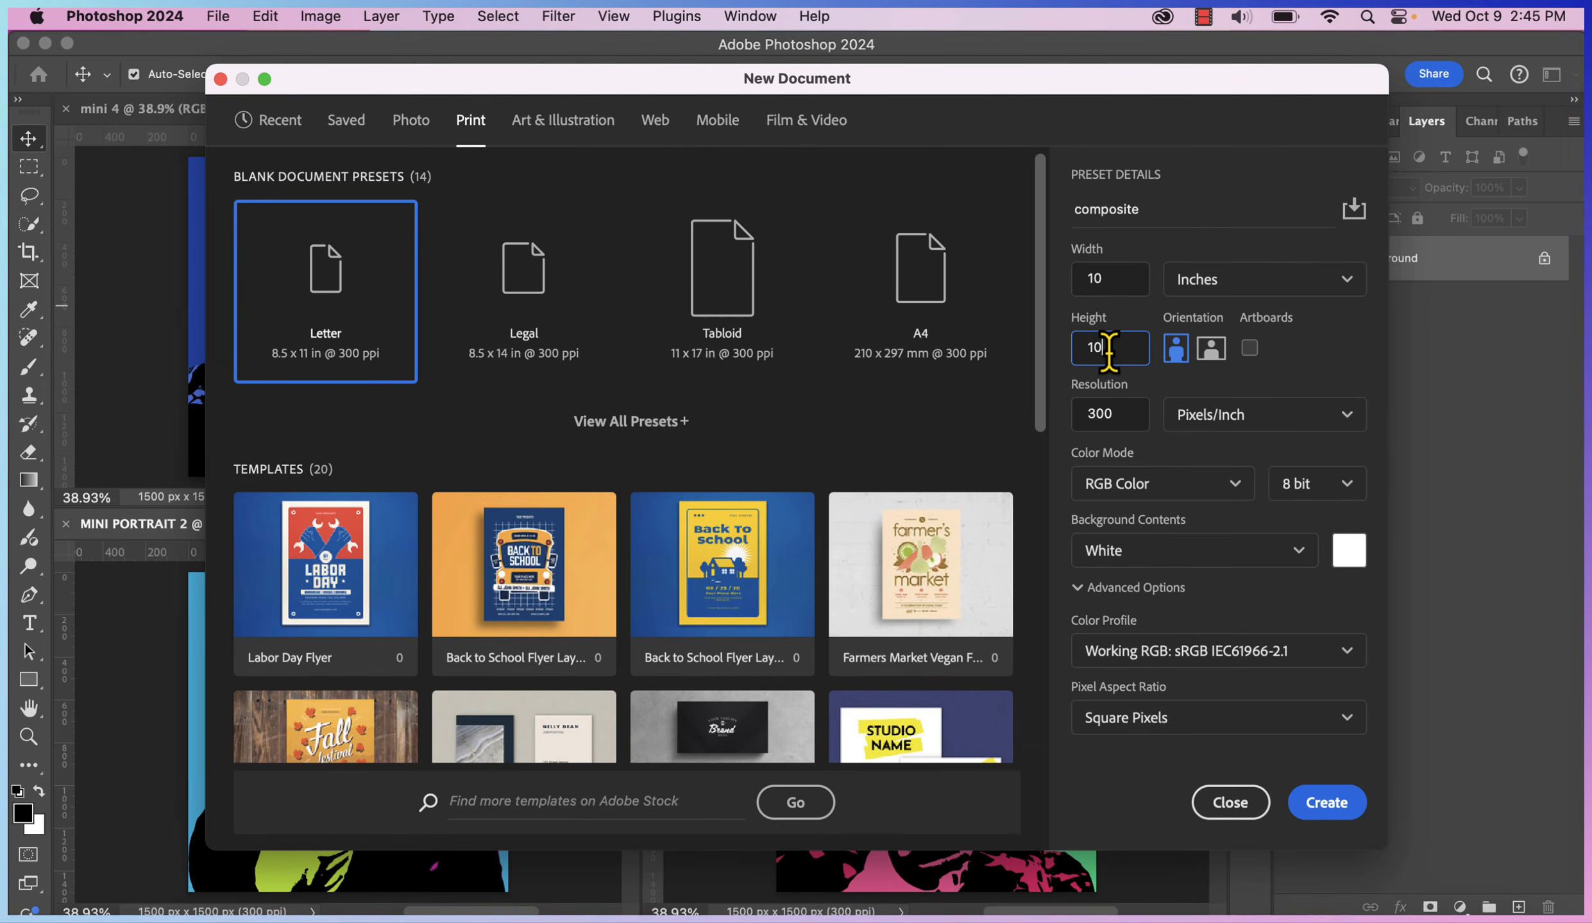
{"action": "left_click", "coordinate": [1335, 813]}
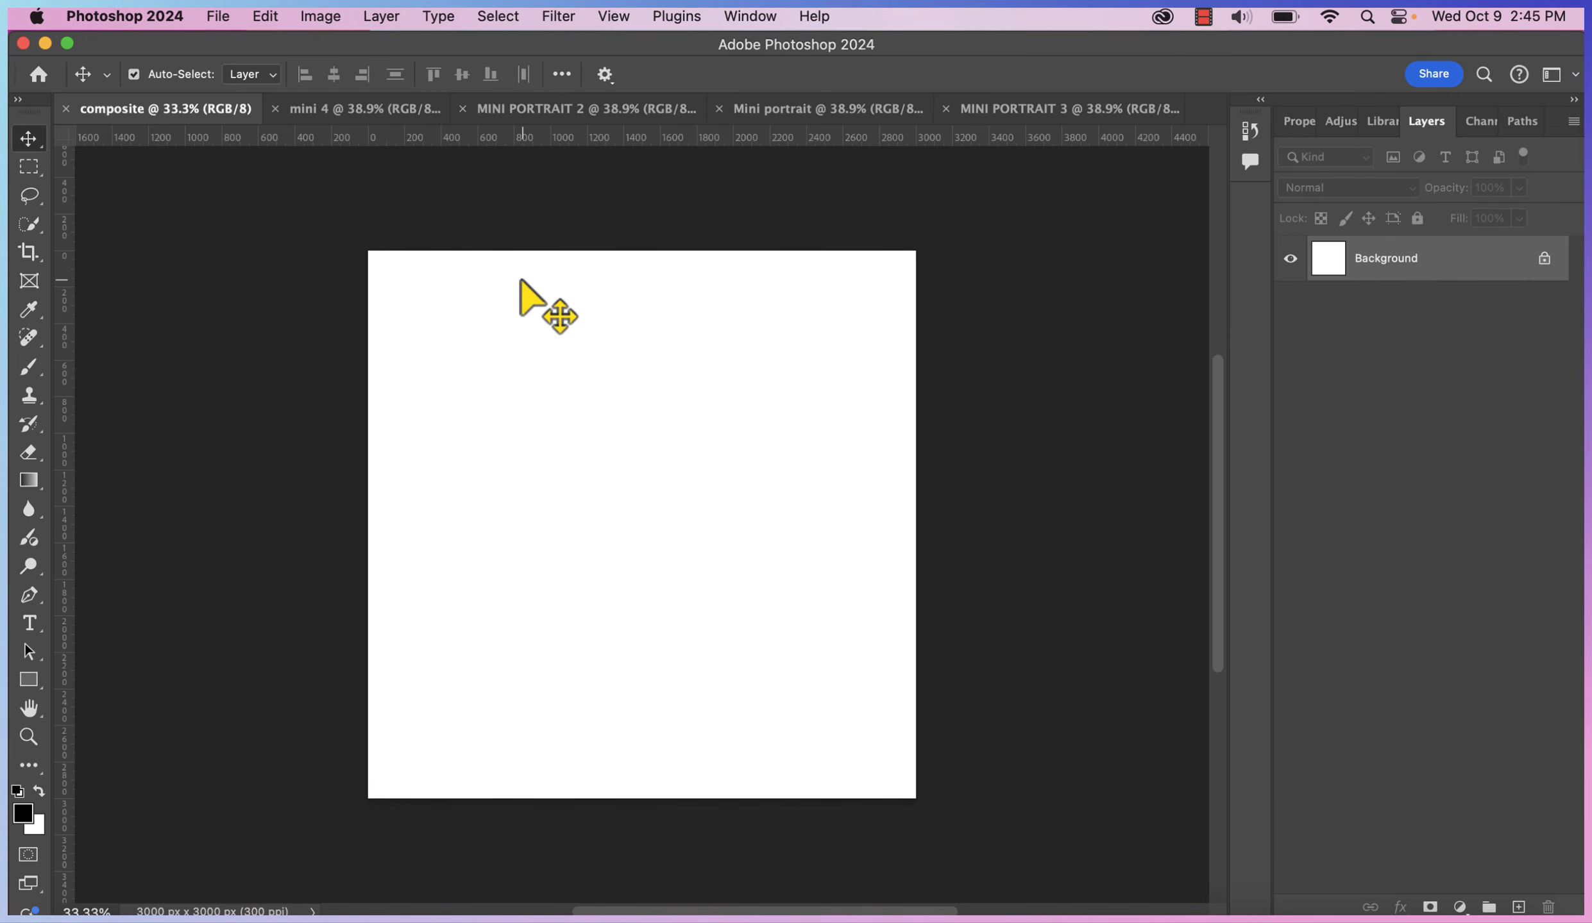
Fit the composite canvas to the window and add a horizontal guide at 5 in
{"action": "left_click", "coordinate": [19, 738]}
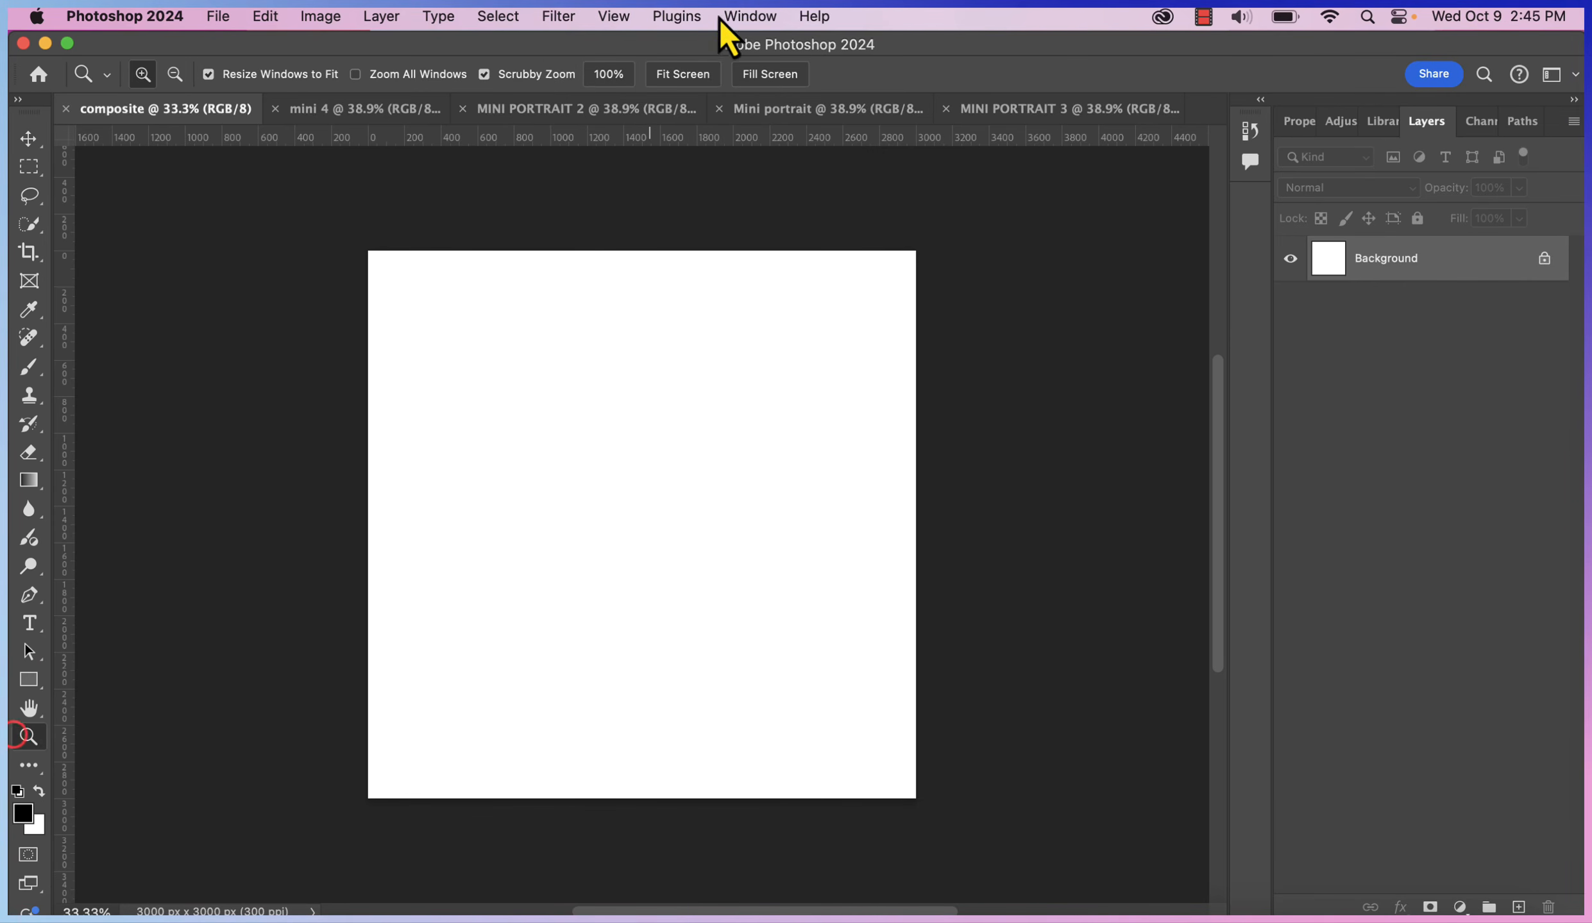
{"action": "left_click", "coordinate": [705, 78]}
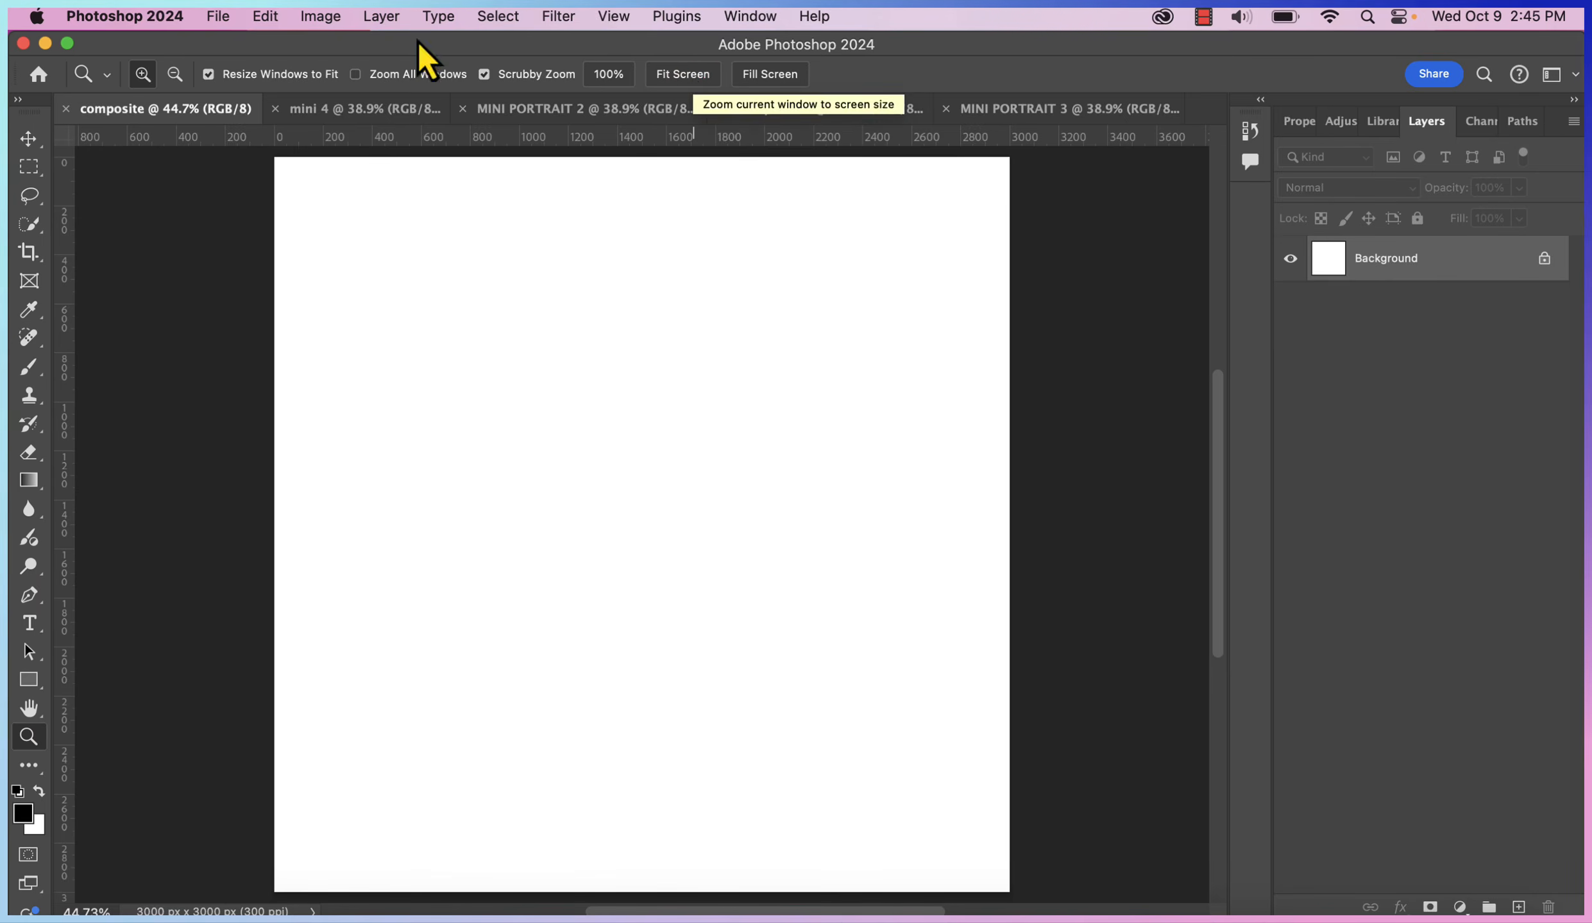
{"action": "left_click", "coordinate": [27, 141]}
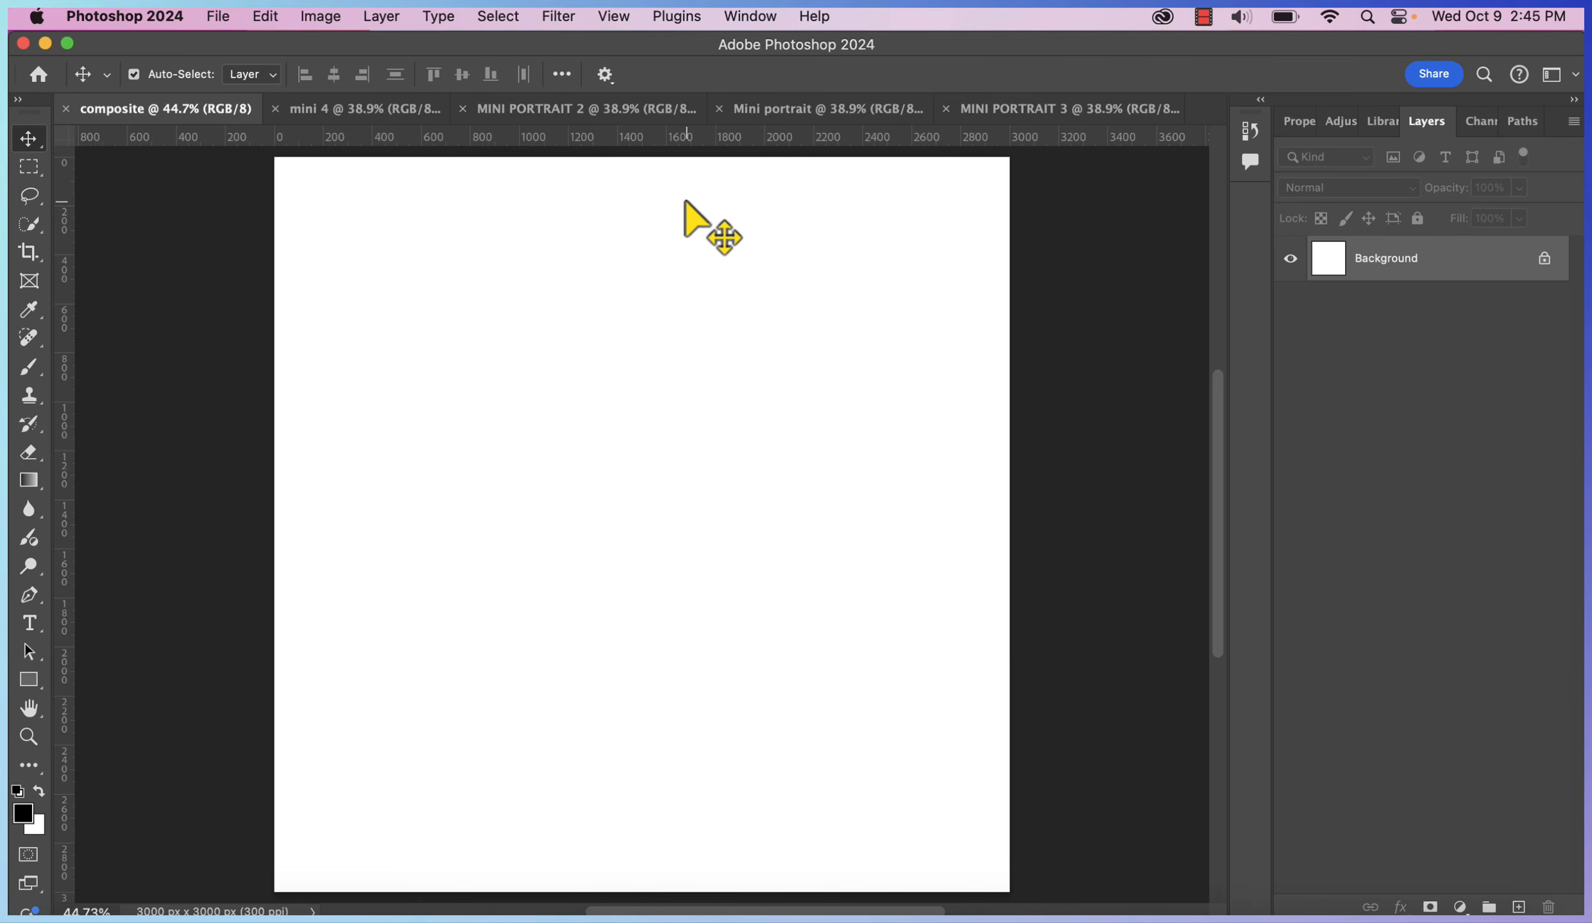
{"action": "left_click", "coordinate": [614, 17]}
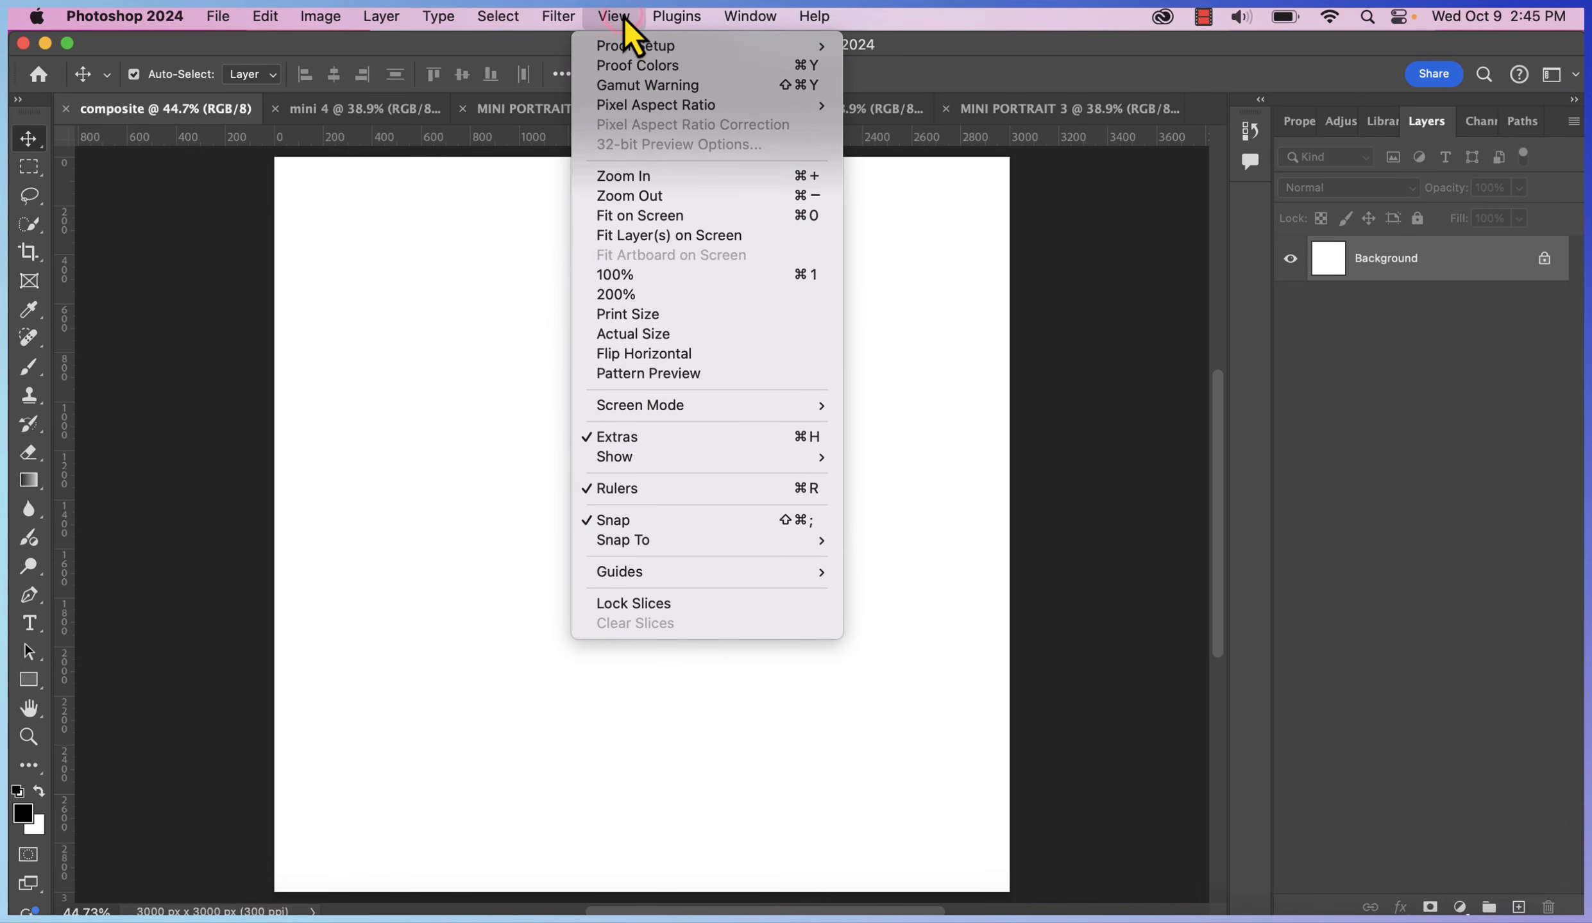
{"action": "mouse_move", "coordinate": [656, 575]}
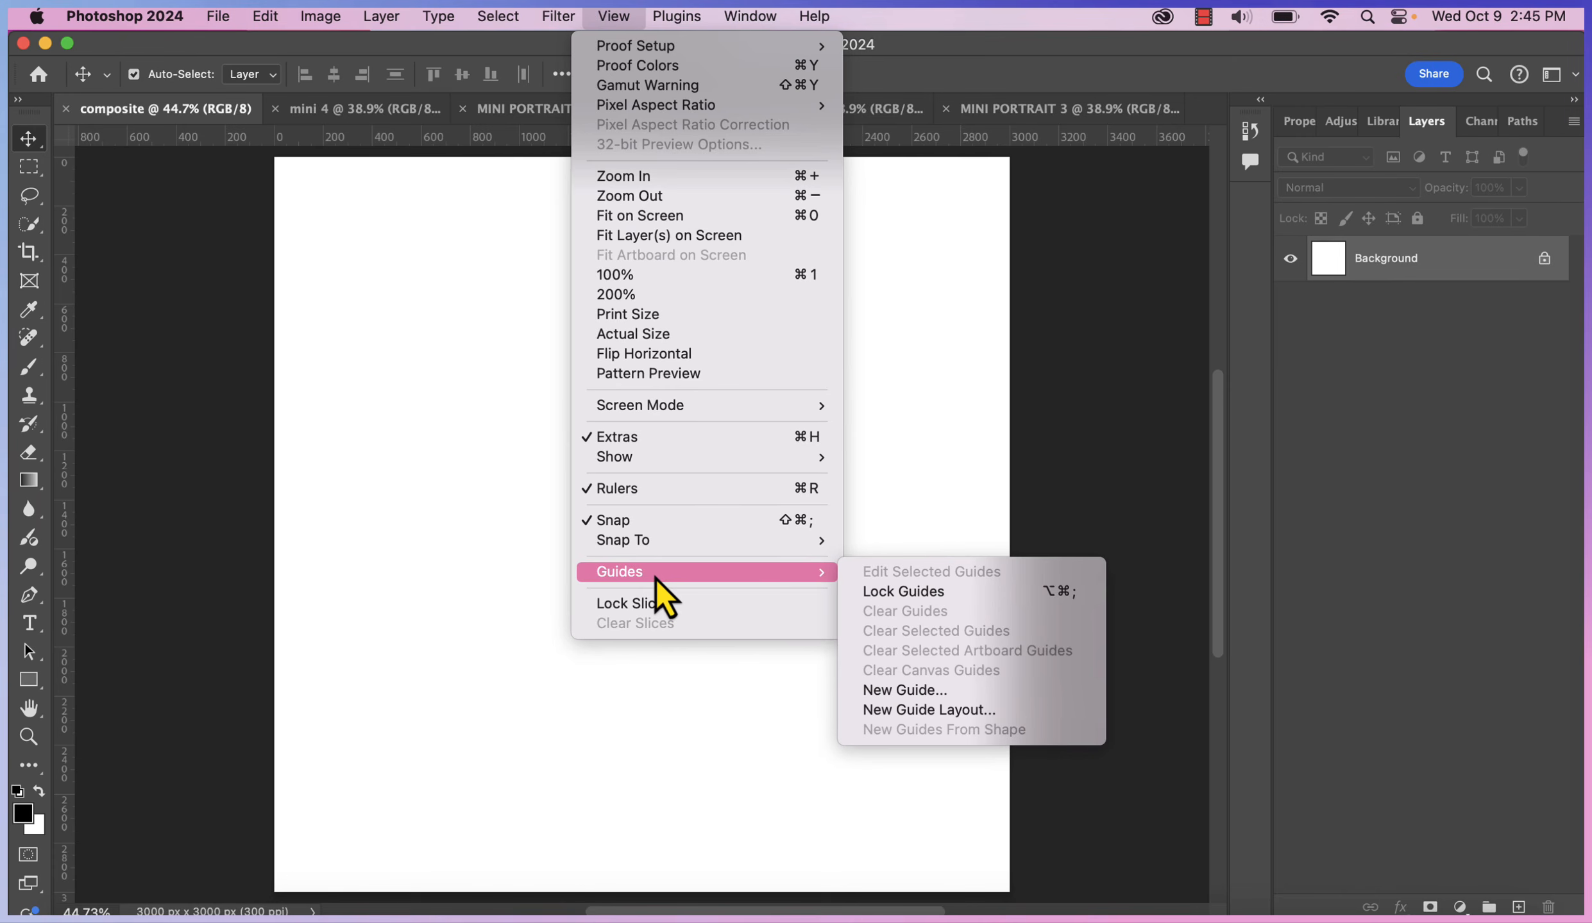
{"action": "left_click", "coordinate": [931, 690]}
{"action": "left_click", "coordinate": [724, 416]}
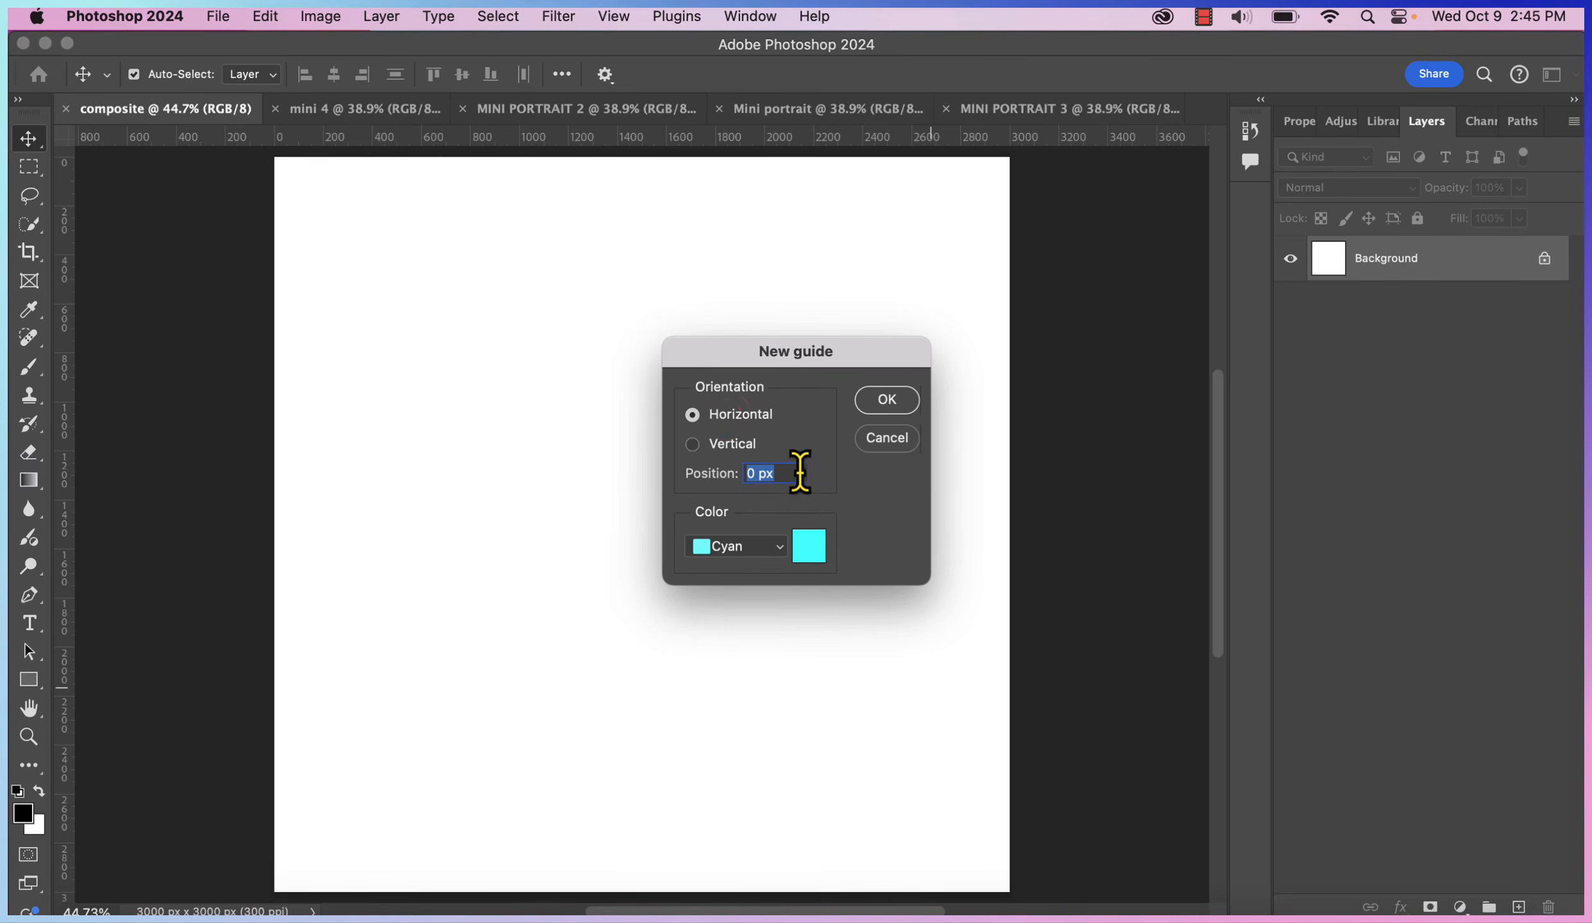
{"action": "left_click_drag", "start_coordinate": [800, 474], "coordinate": [718, 465]}
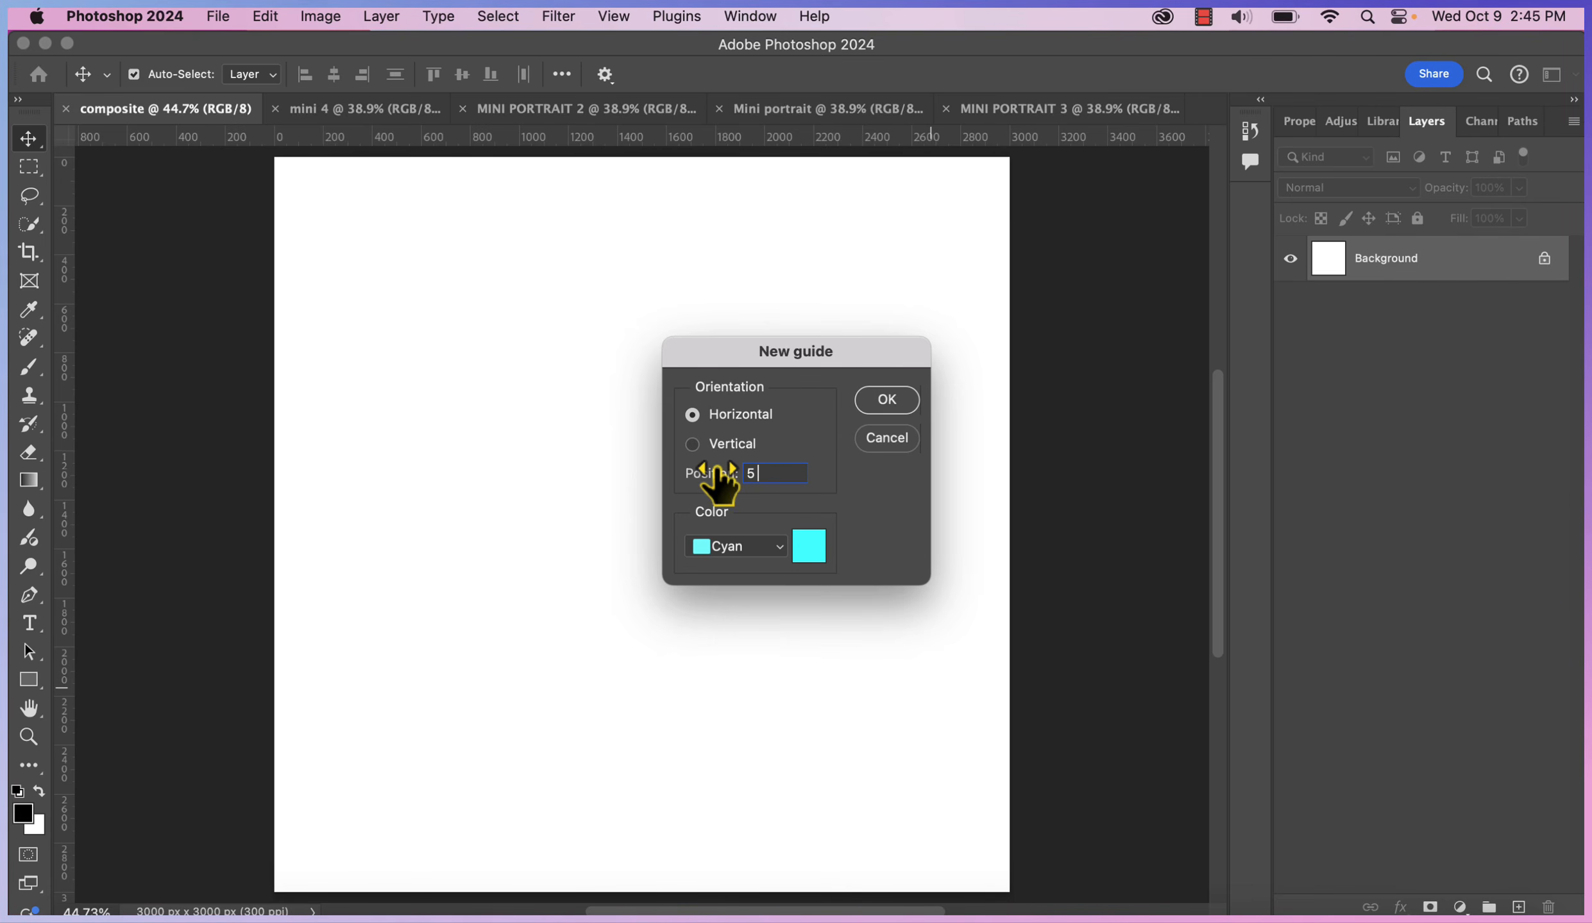
{"action": "type", "text": "5 in"}
{"action": "key", "text": "Return"}
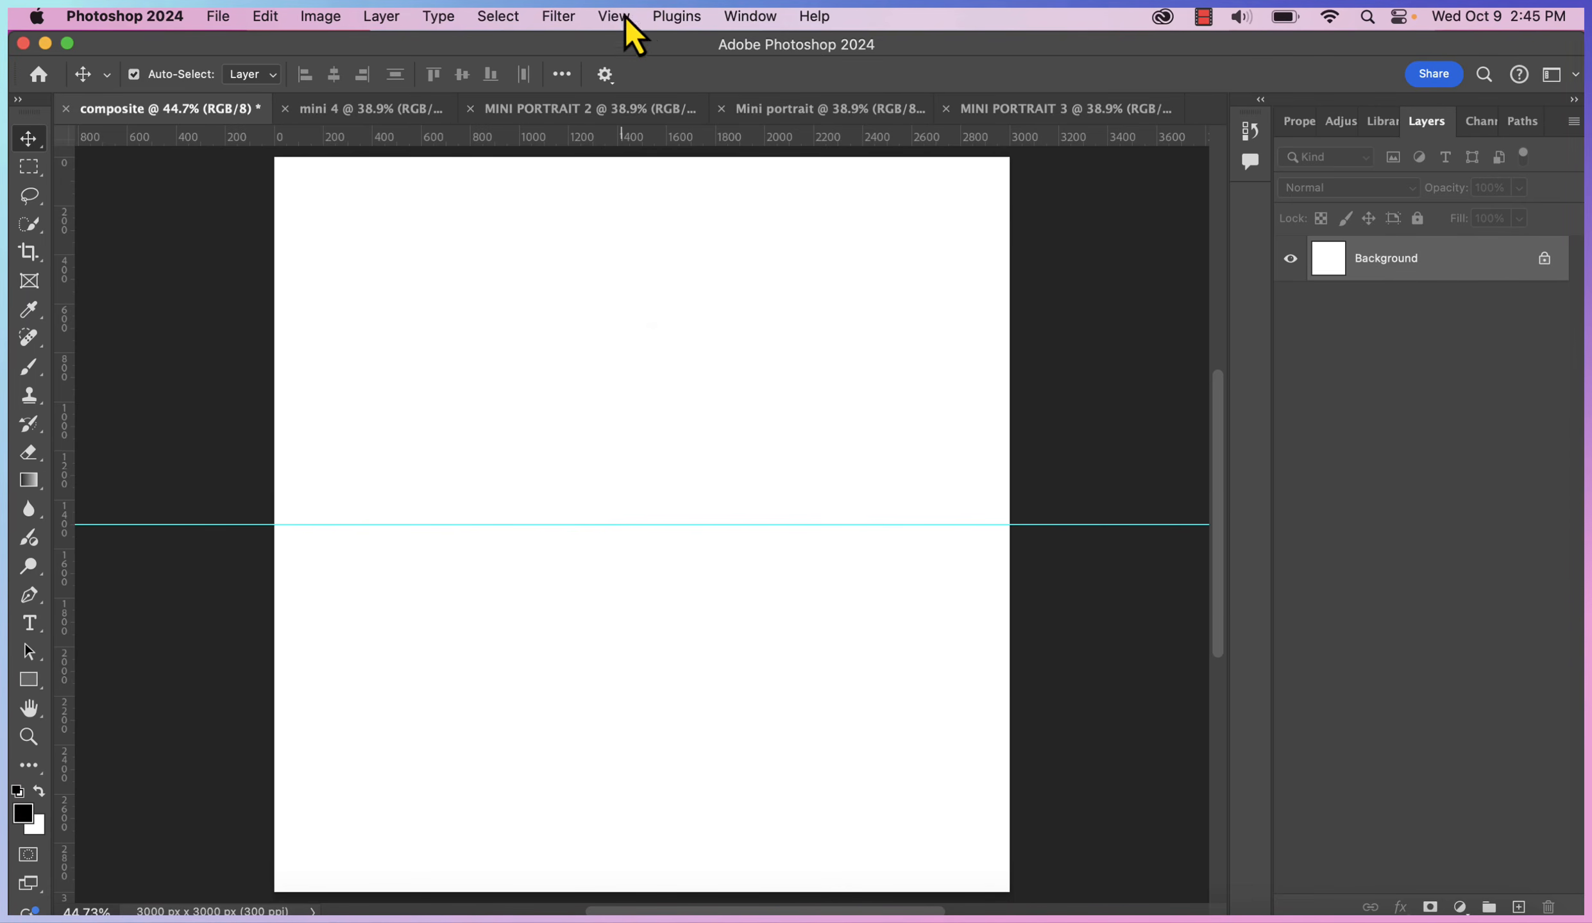
Add a vertical guide at 5 in
{"action": "left_click", "coordinate": [626, 16]}
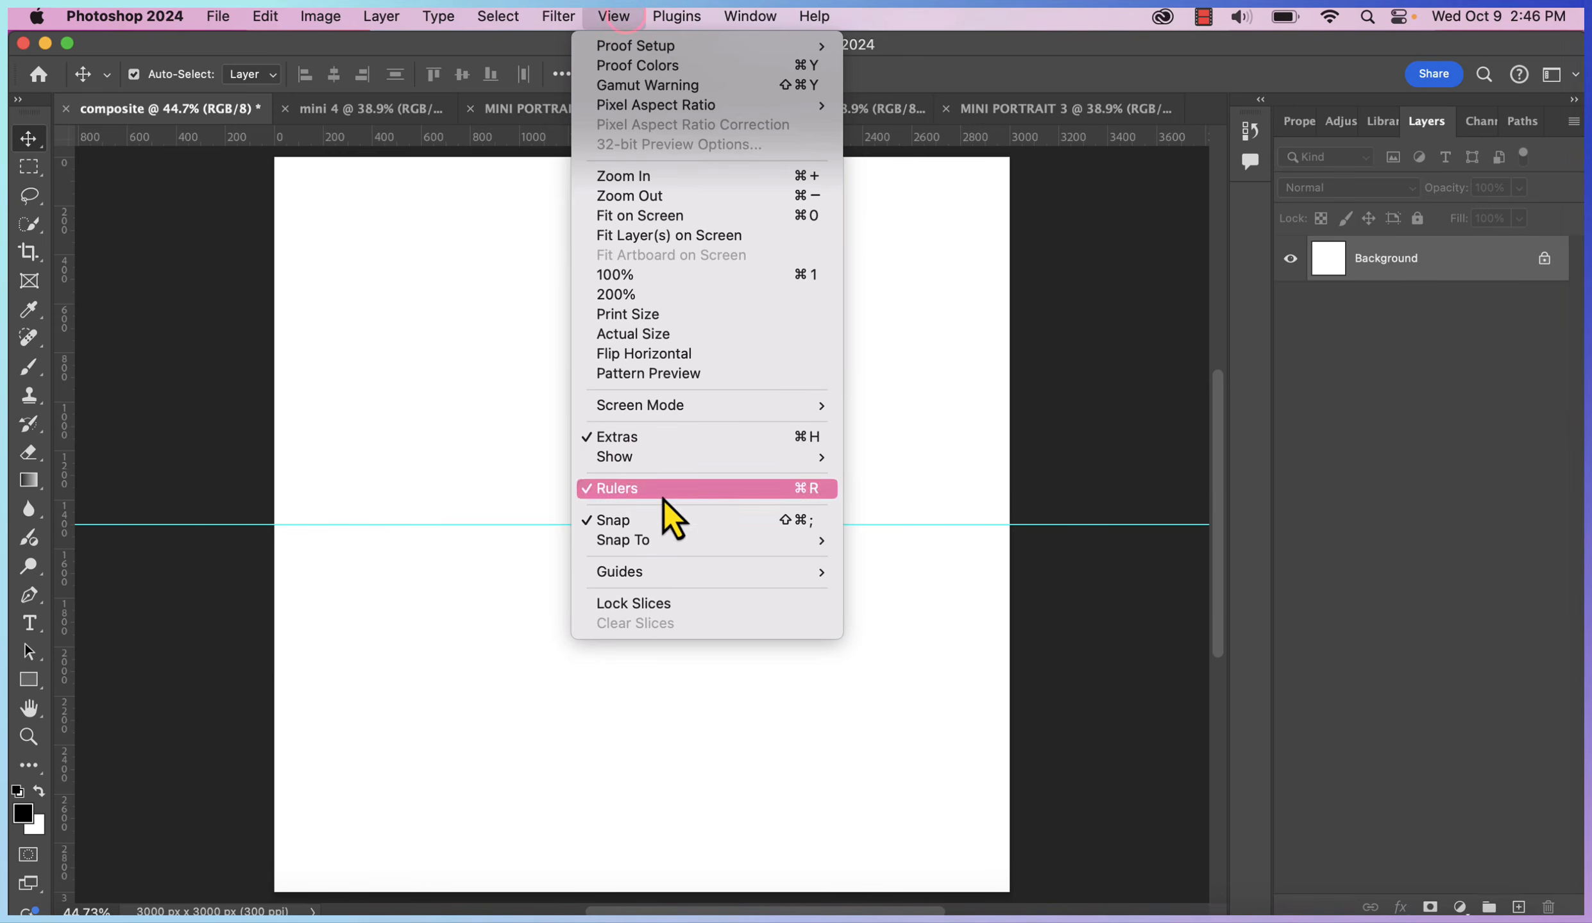
{"action": "left_click", "coordinate": [918, 691]}
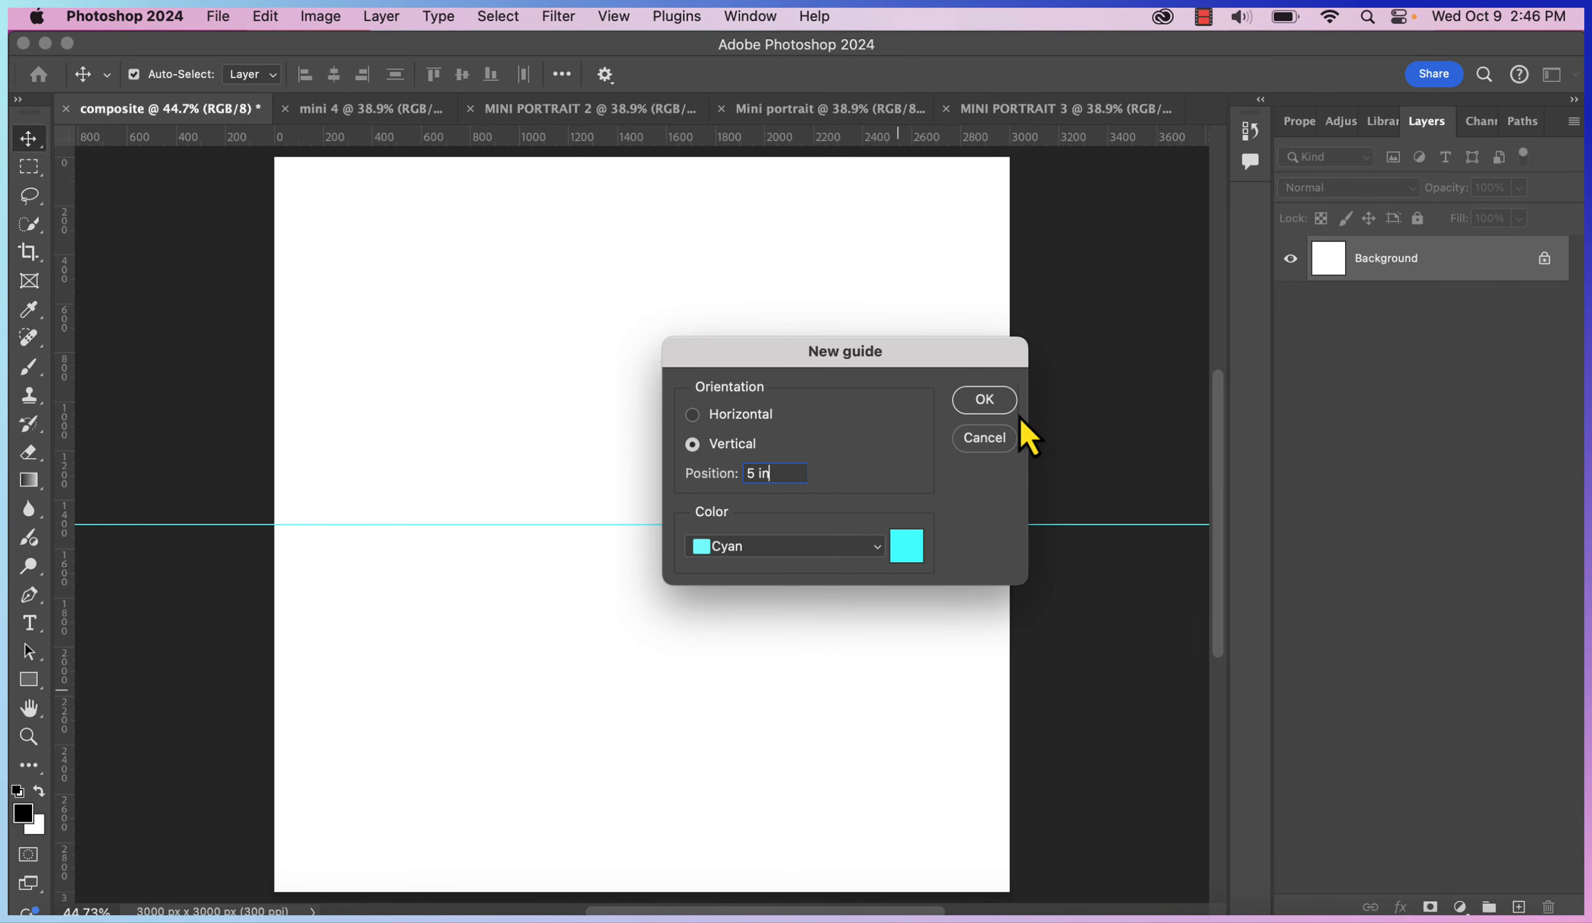
{"action": "left_click", "coordinate": [996, 399]}
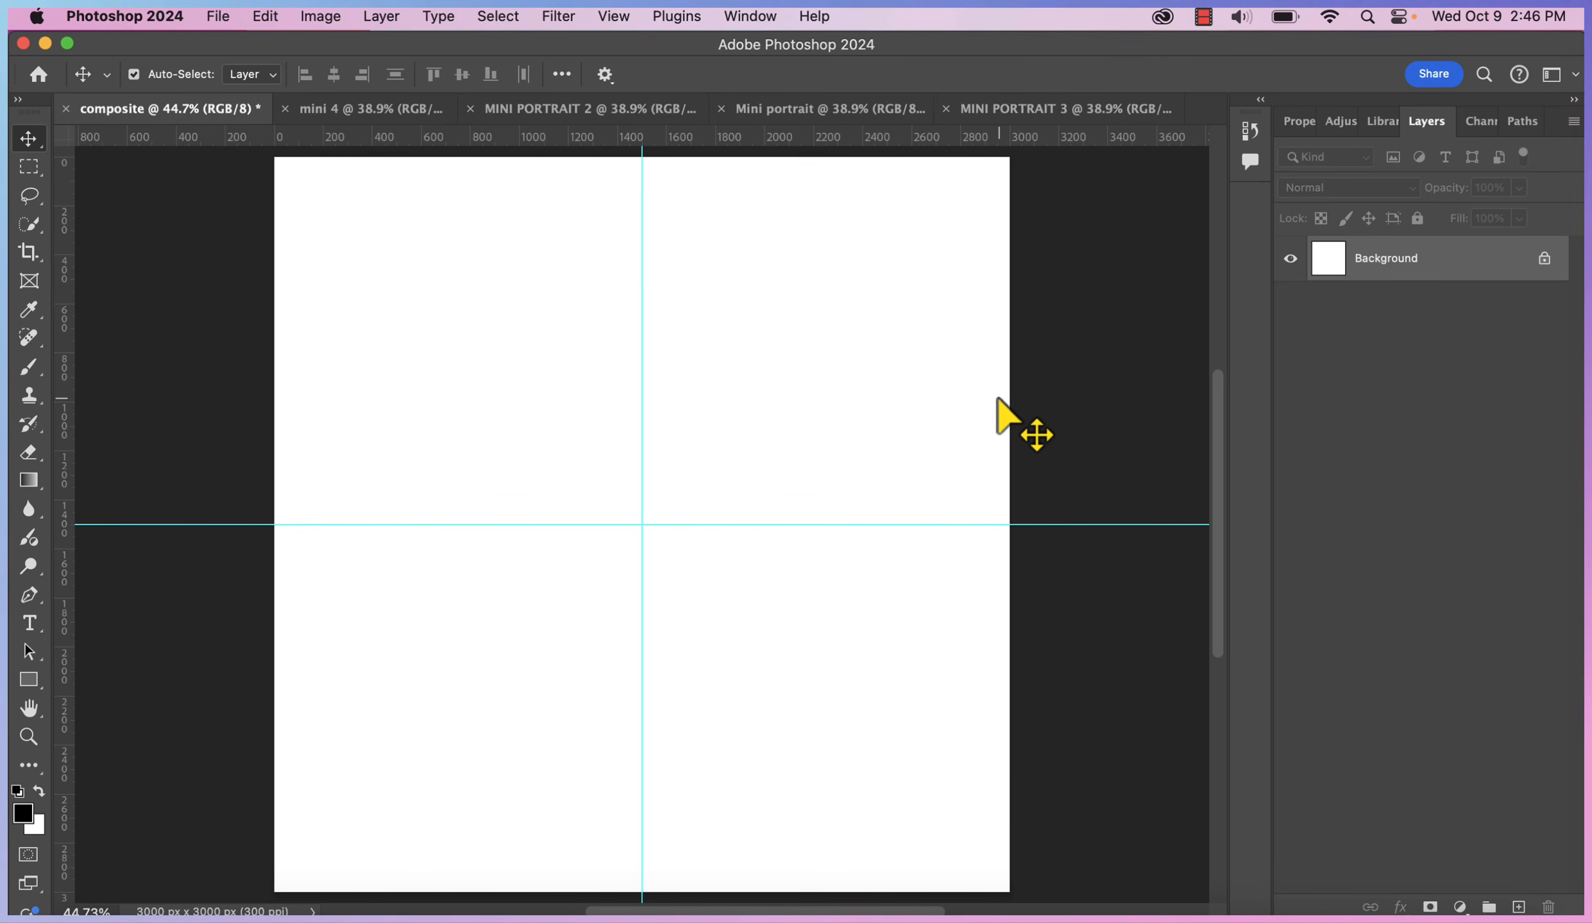
Tile all open documents vertically
{"action": "left_click", "coordinate": [729, 17]}
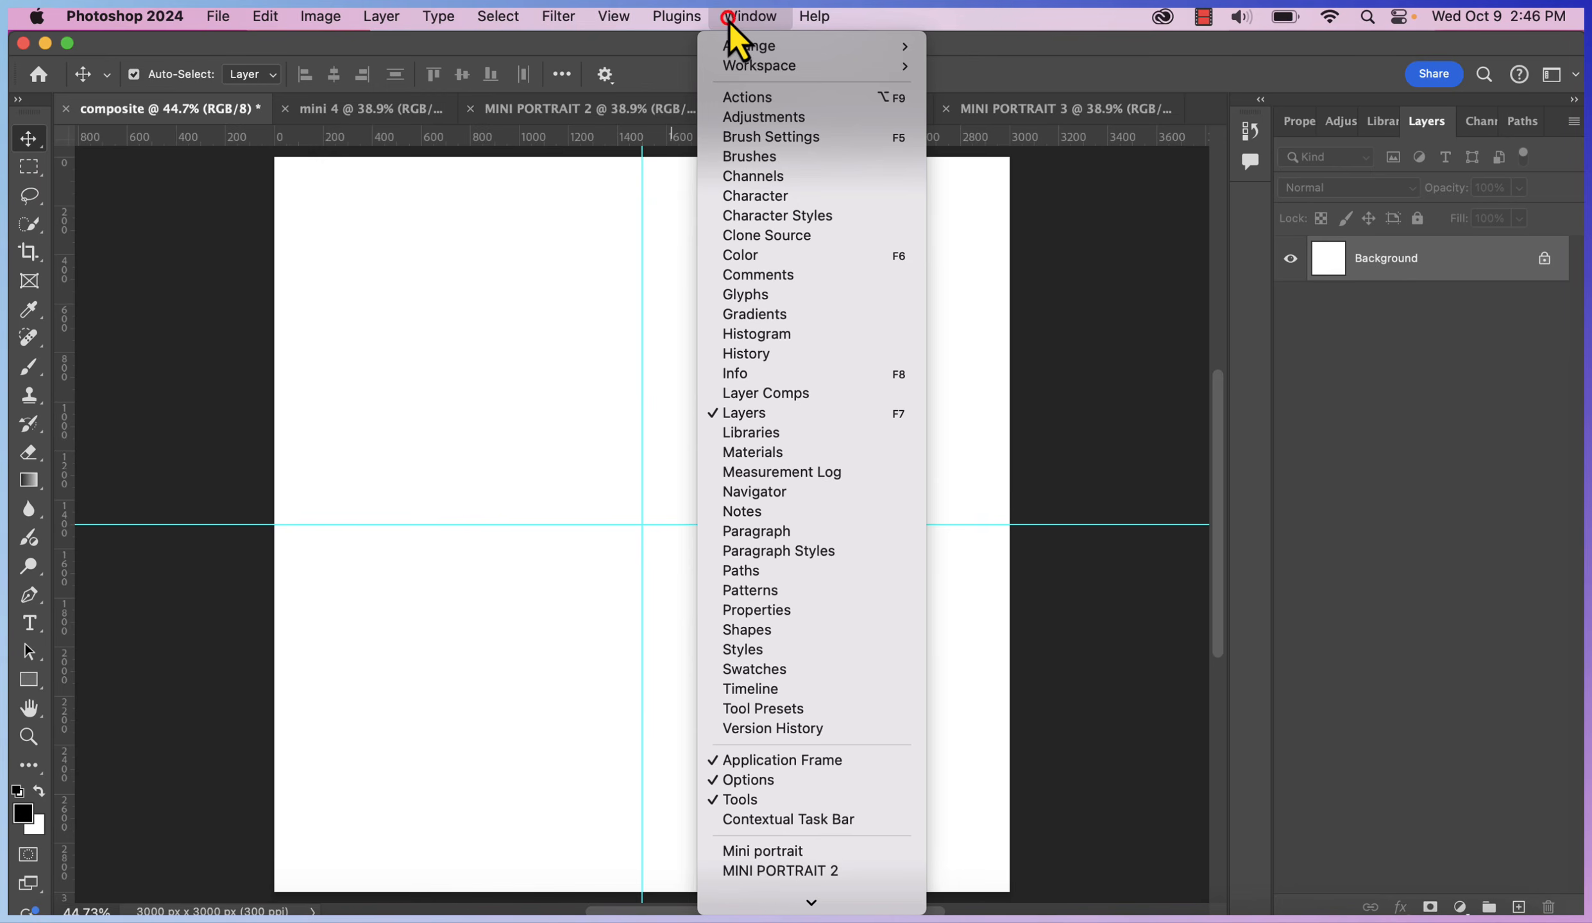
{"action": "mouse_move", "coordinate": [734, 46]}
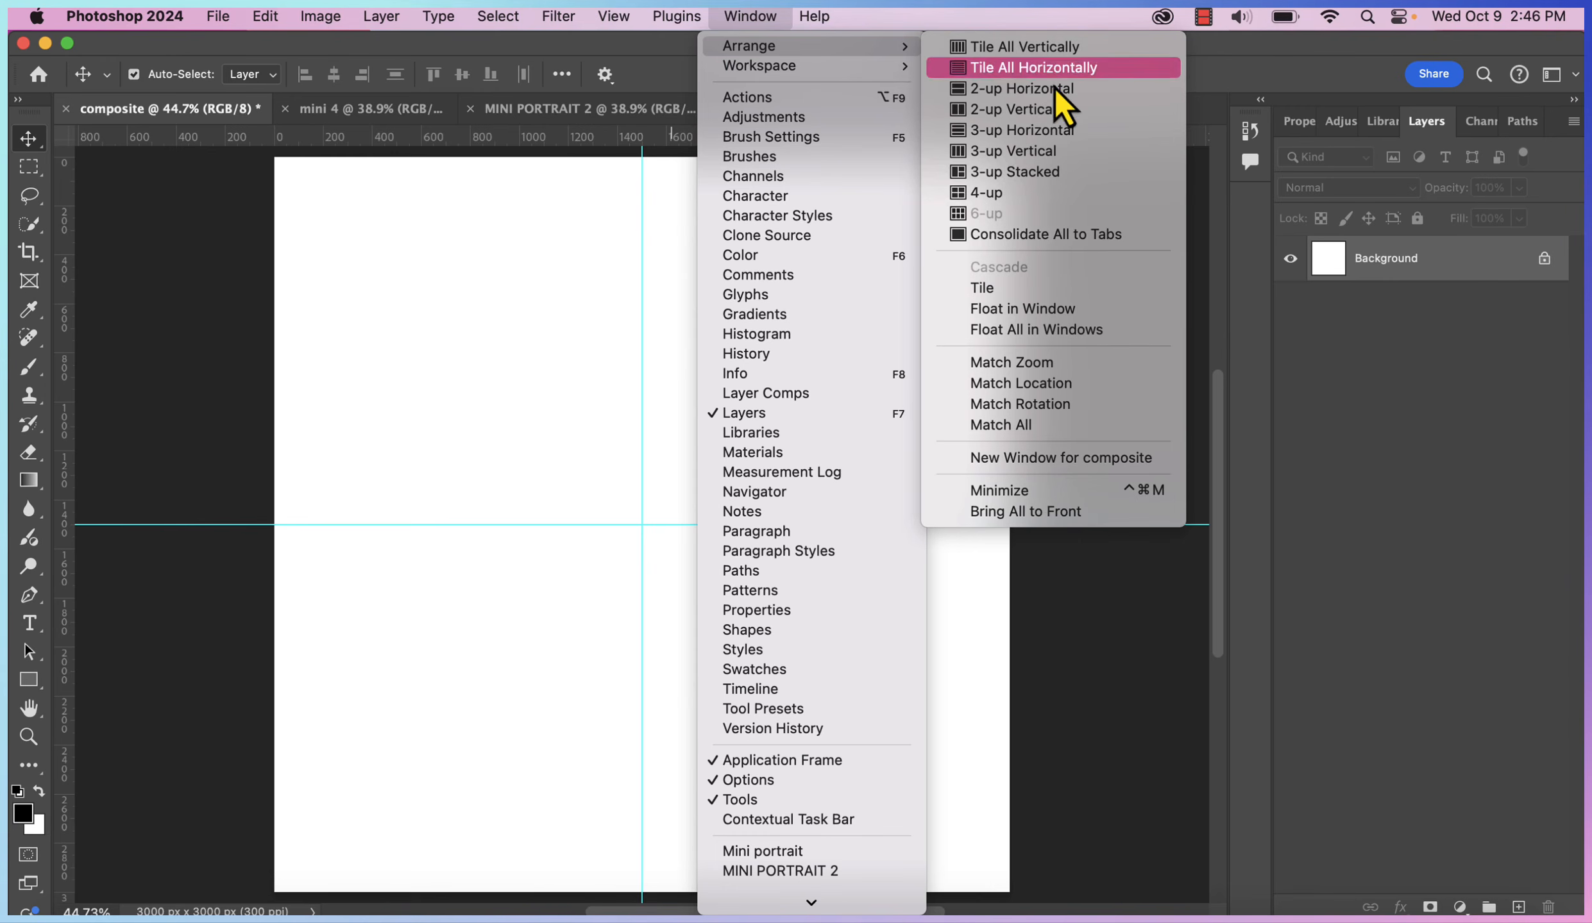
{"action": "left_click", "coordinate": [1042, 235]}
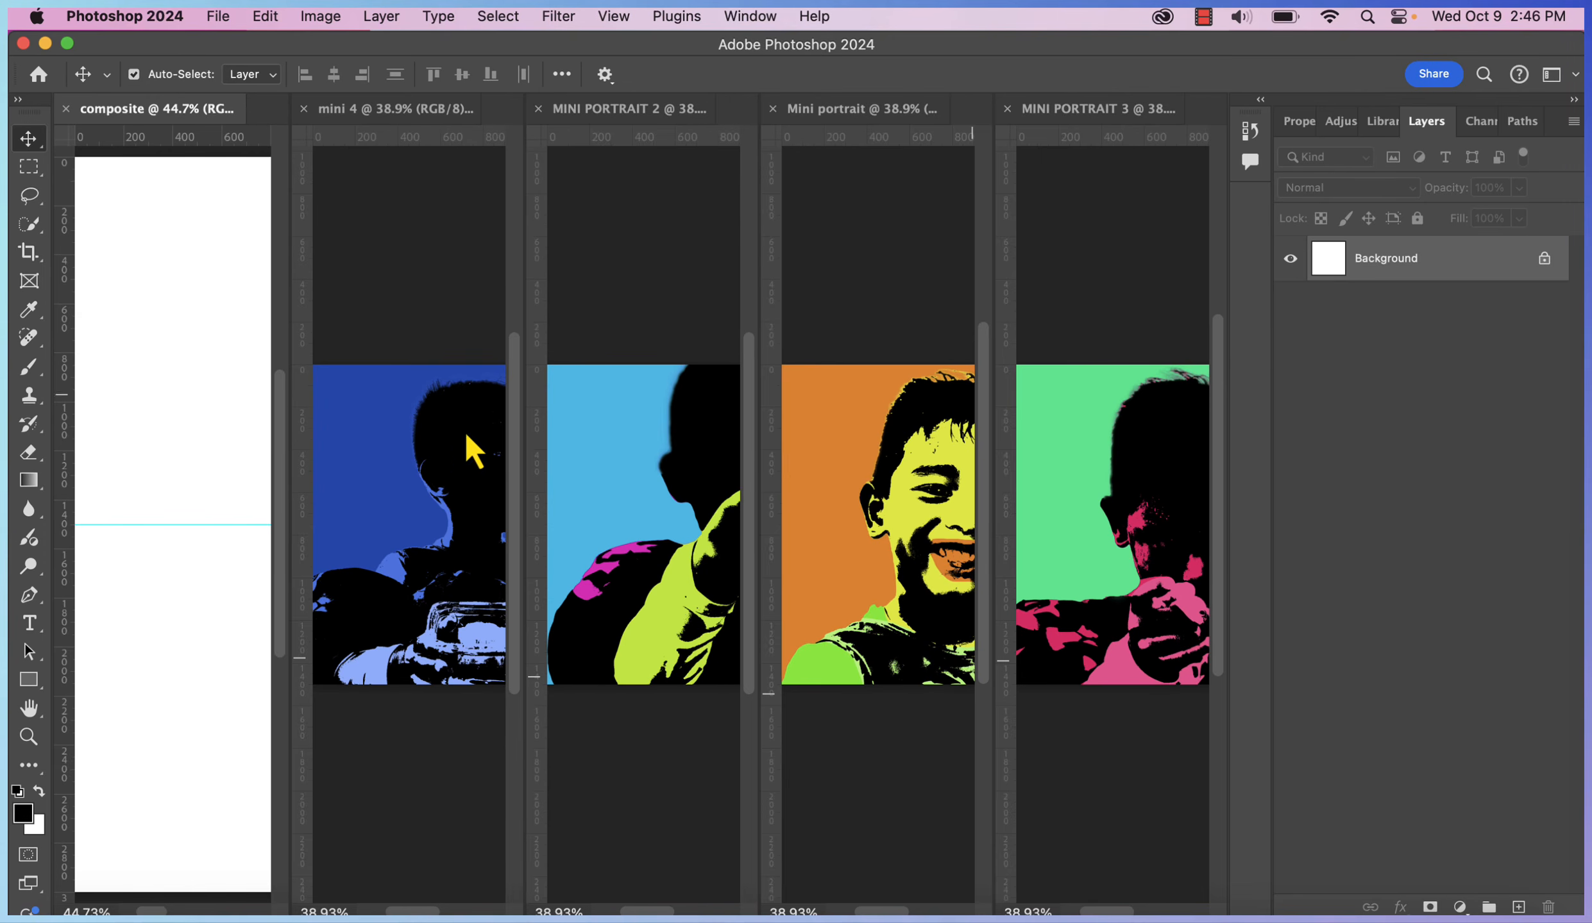
Drag the blue, light blue, orange and green portraits into composite, then close mini 4 choosing Save
{"action": "left_click", "coordinate": [440, 479]}
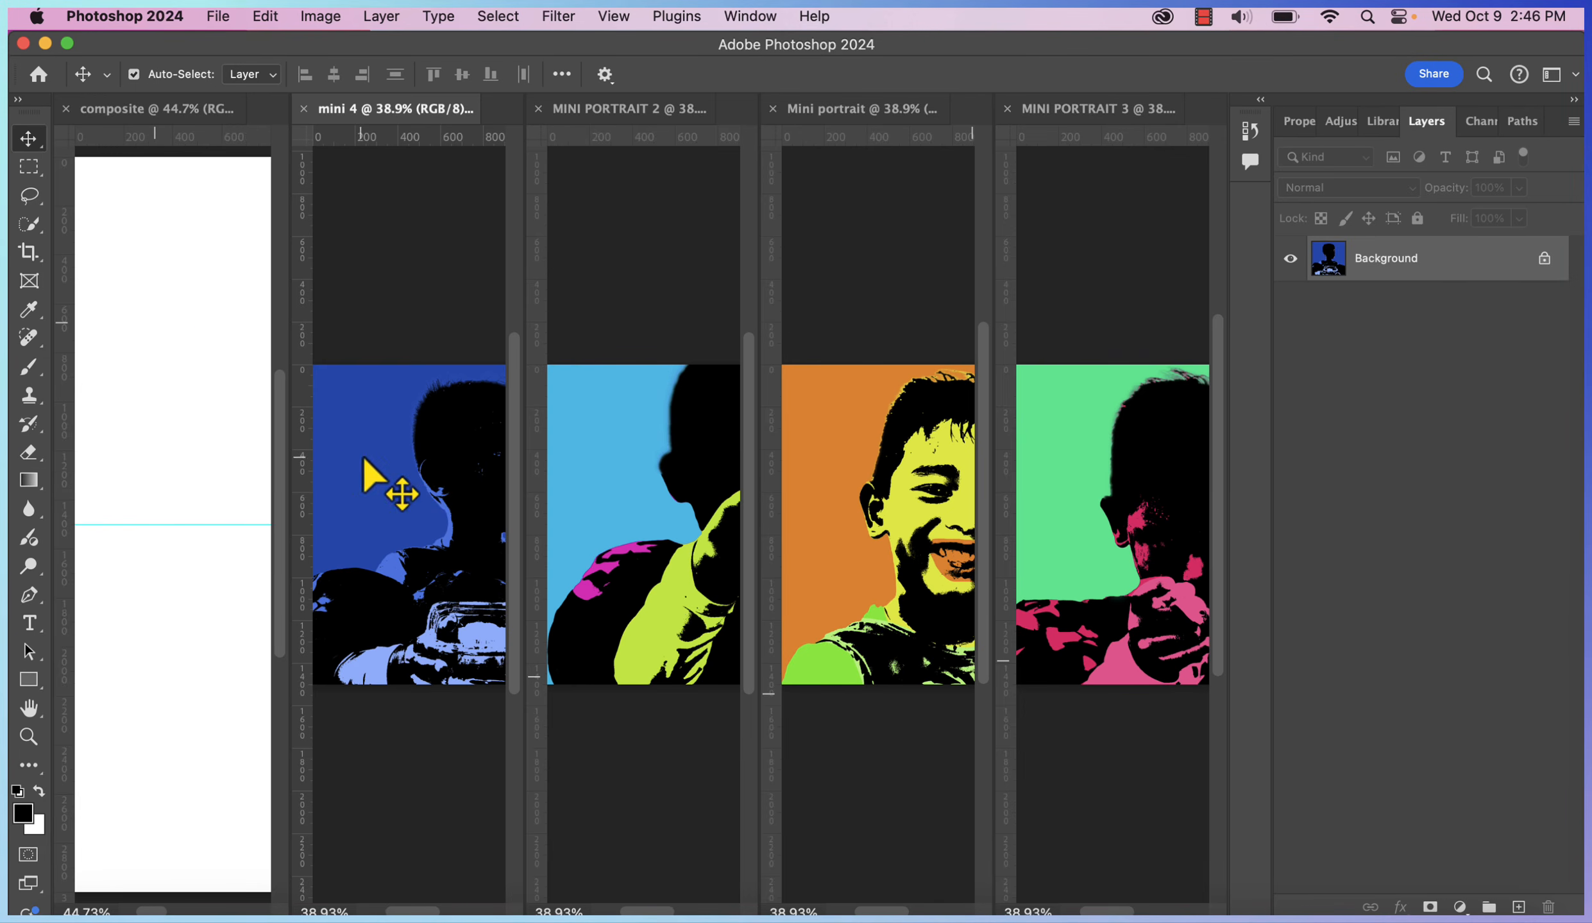
{"action": "left_click_drag", "start_coordinate": [364, 458], "coordinate": [142, 323]}
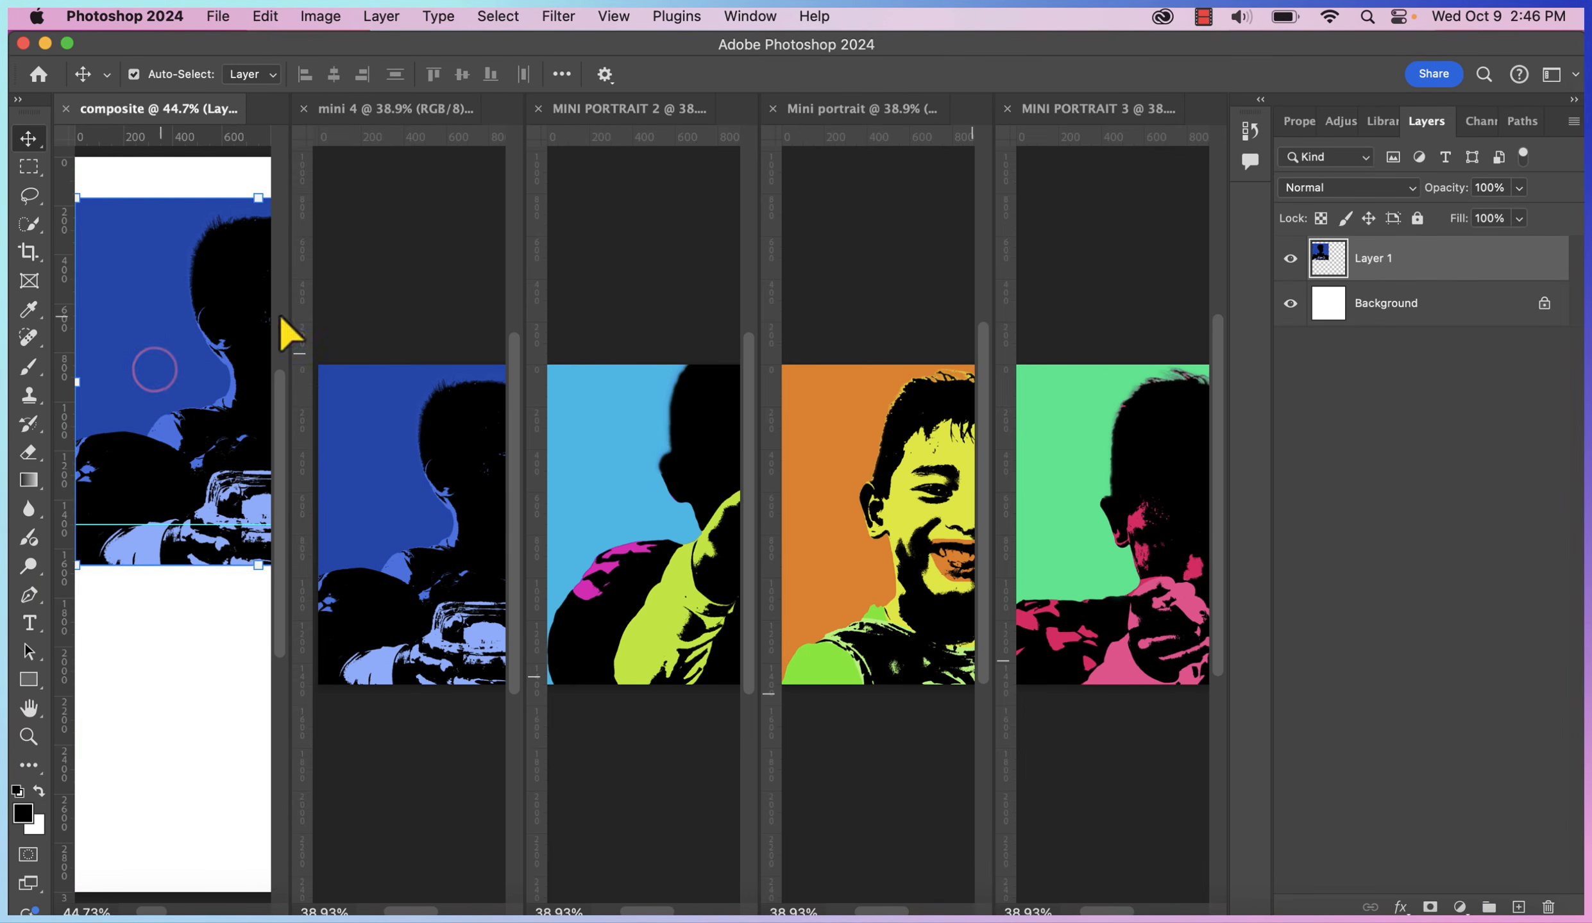
{"action": "left_click", "coordinate": [648, 519]}
{"action": "left_click_drag", "start_coordinate": [648, 519], "coordinate": [119, 700]}
{"action": "scroll", "coordinate": [125, 715], "scroll_direction": "right", "scroll_amount": 10}
{"action": "left_click", "coordinate": [923, 522]}
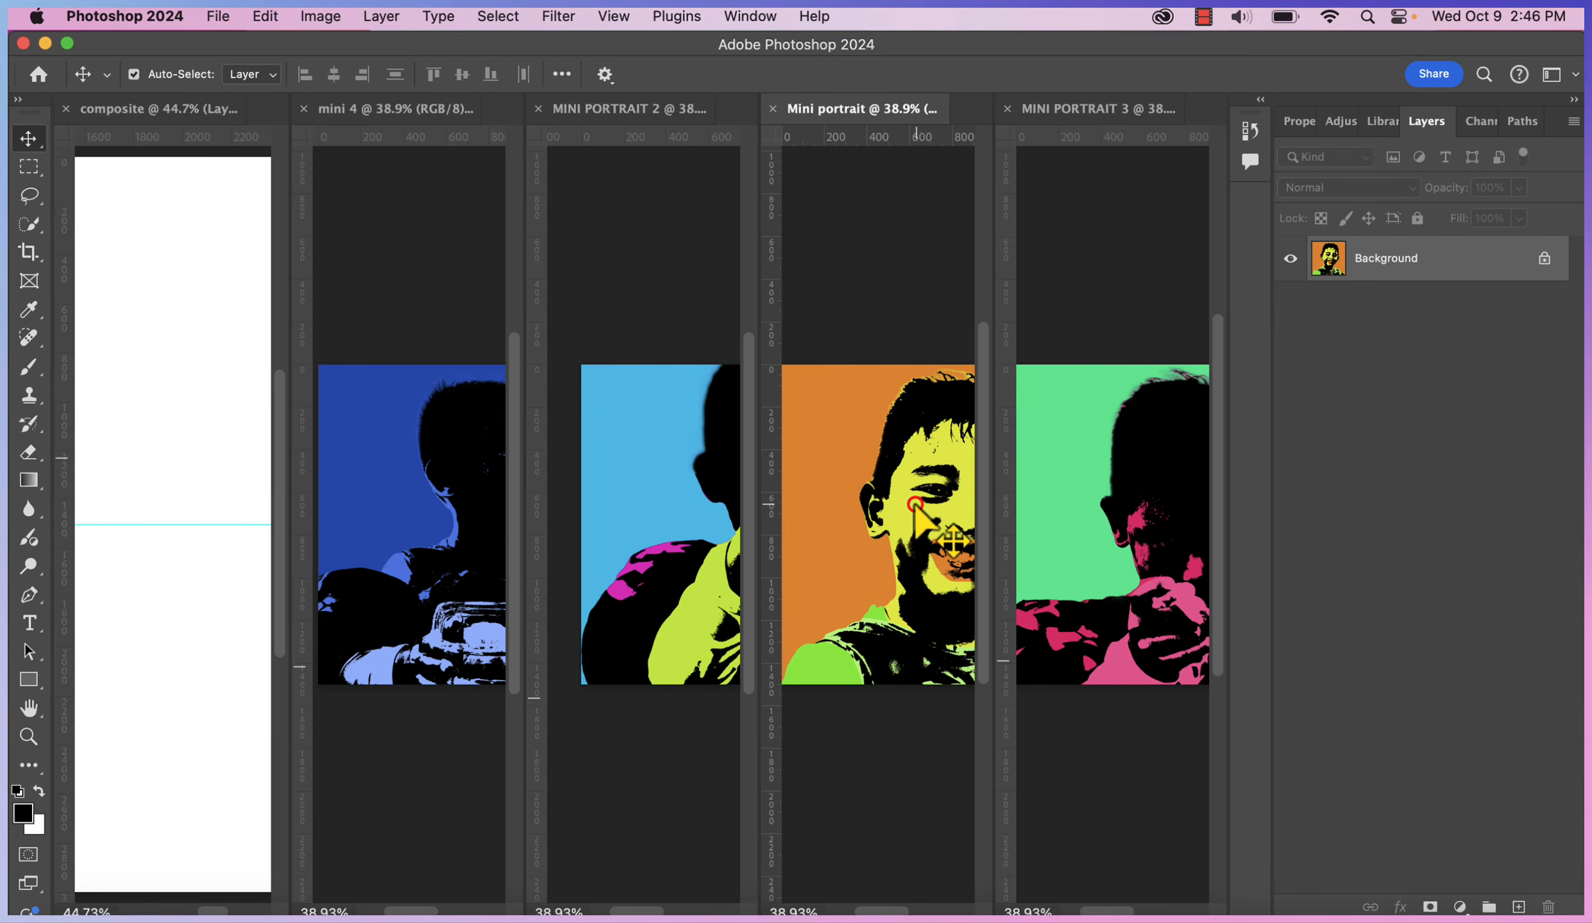
{"action": "left_click_drag", "start_coordinate": [916, 506], "coordinate": [133, 360]}
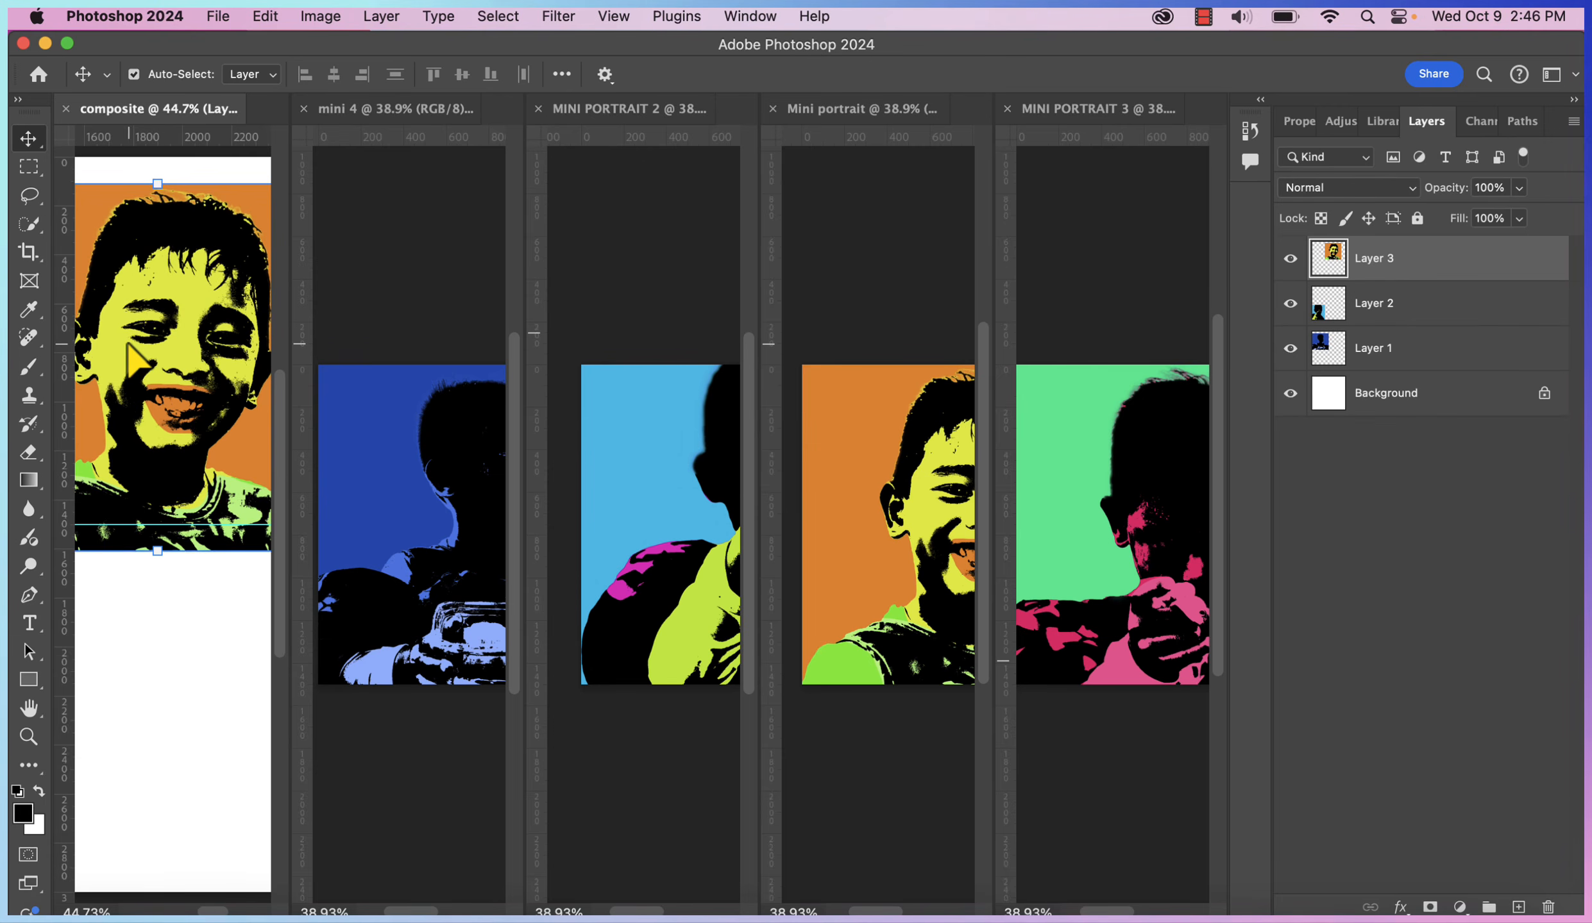
{"action": "left_click", "coordinate": [1090, 645]}
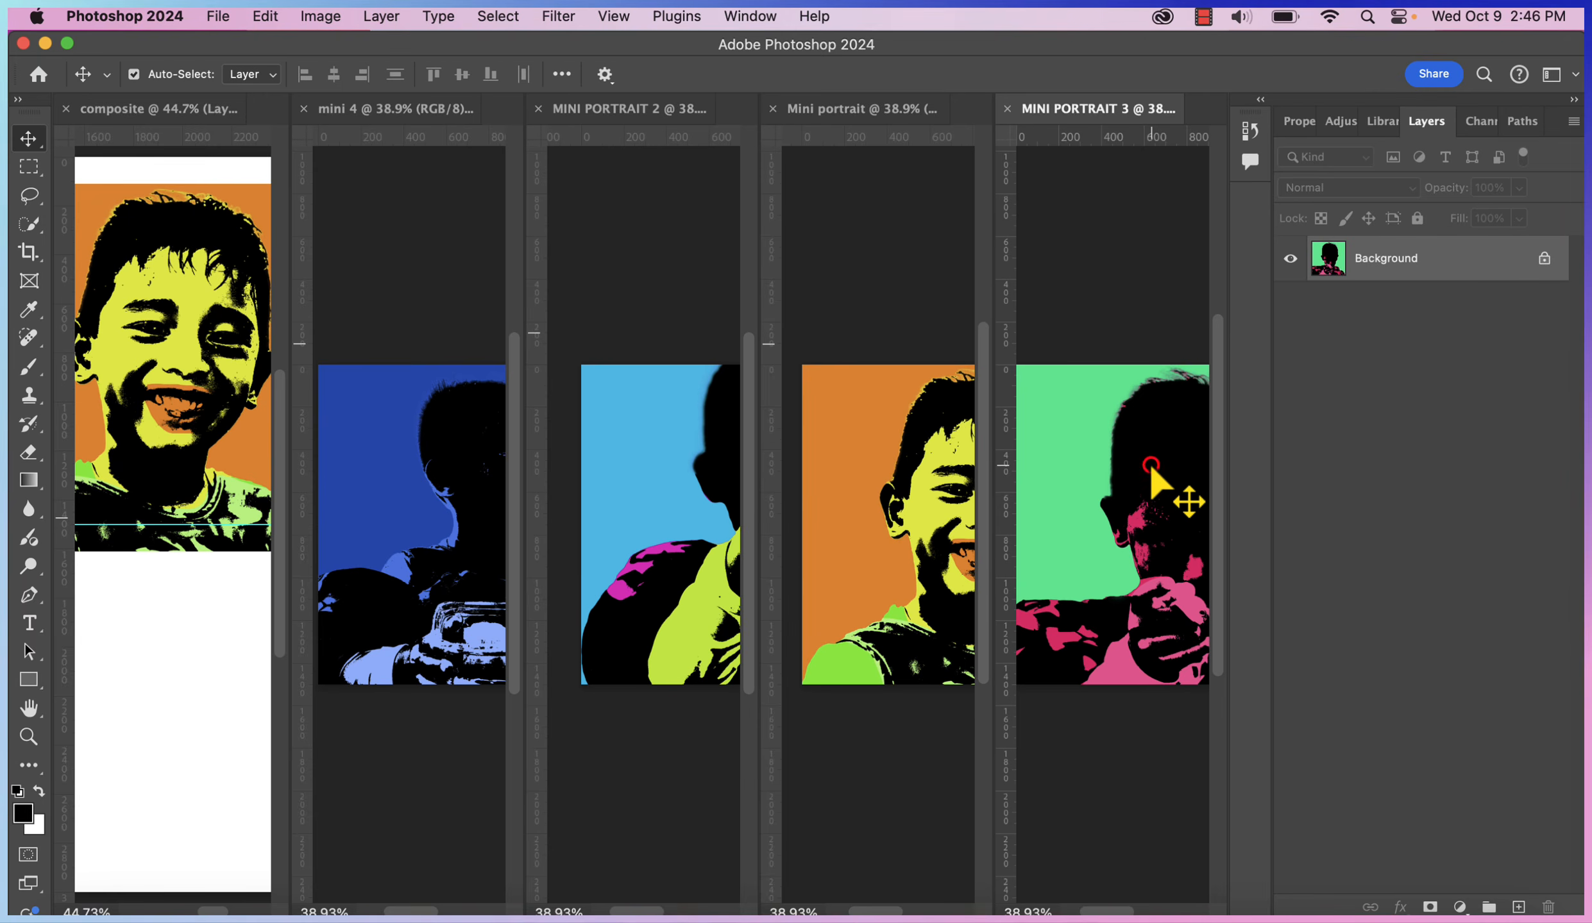
{"action": "left_click_drag", "start_coordinate": [1149, 461], "coordinate": [132, 731]}
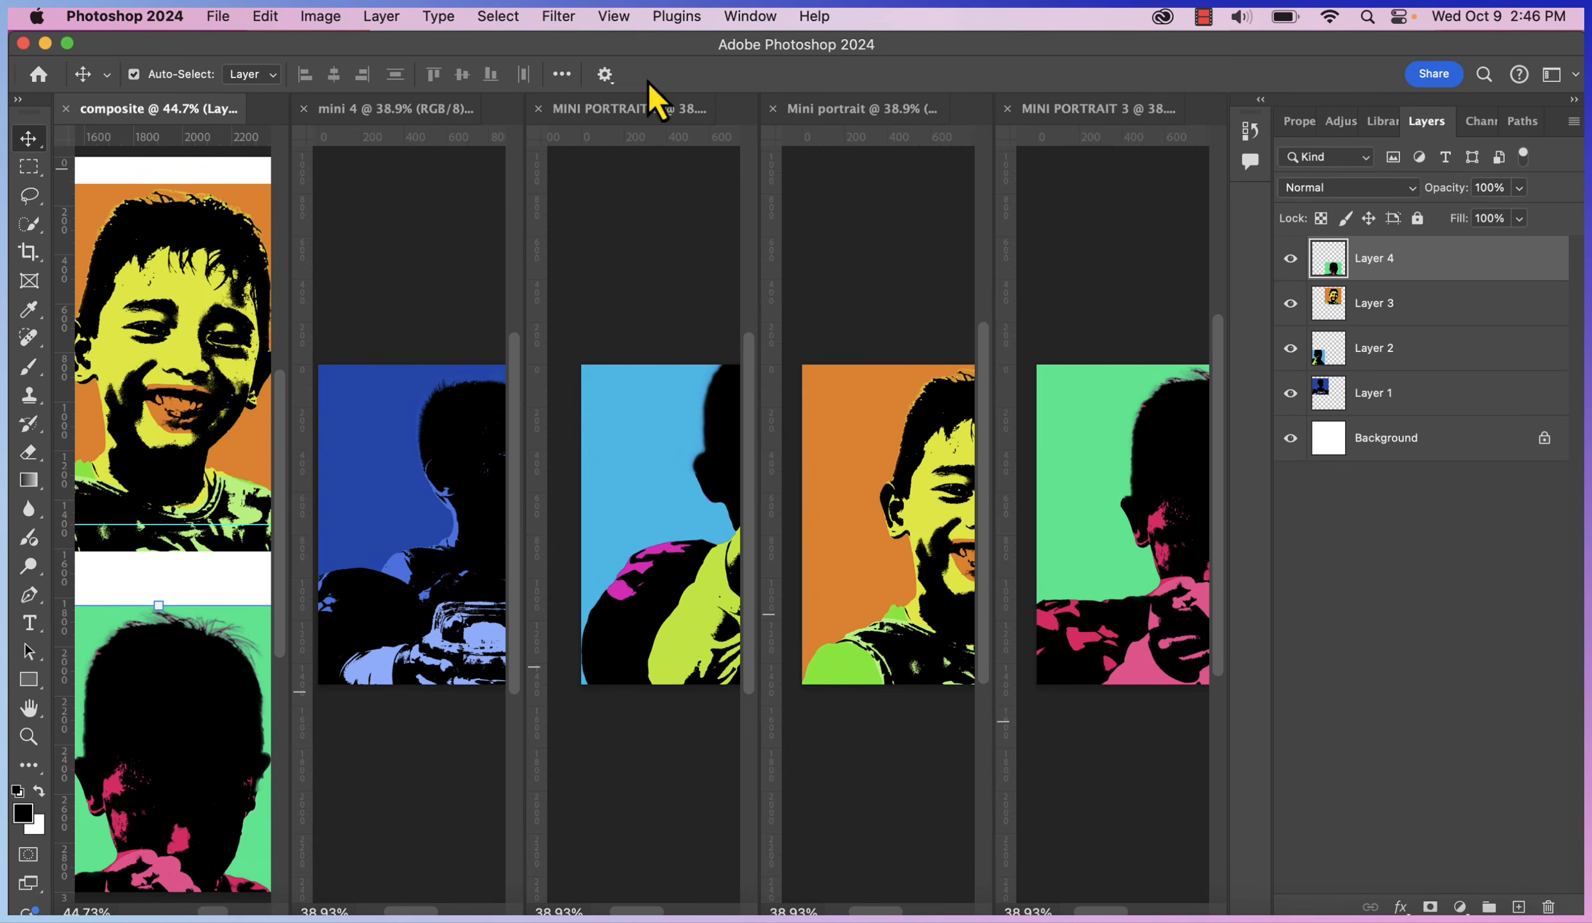
{"action": "left_click", "coordinate": [304, 109]}
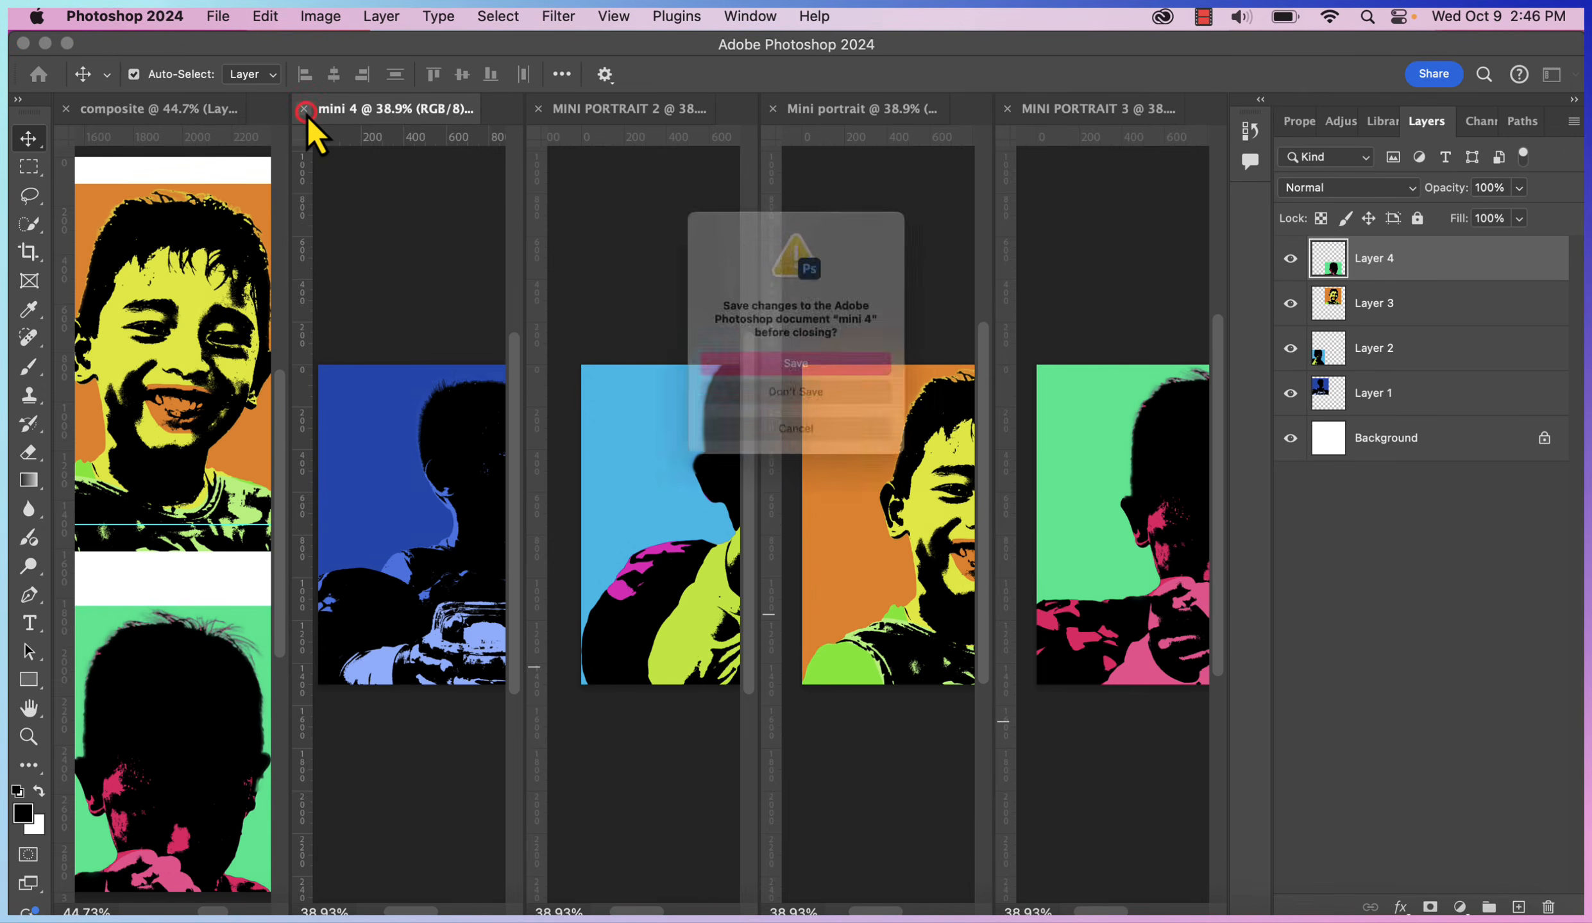
{"action": "key", "text": "Return"}
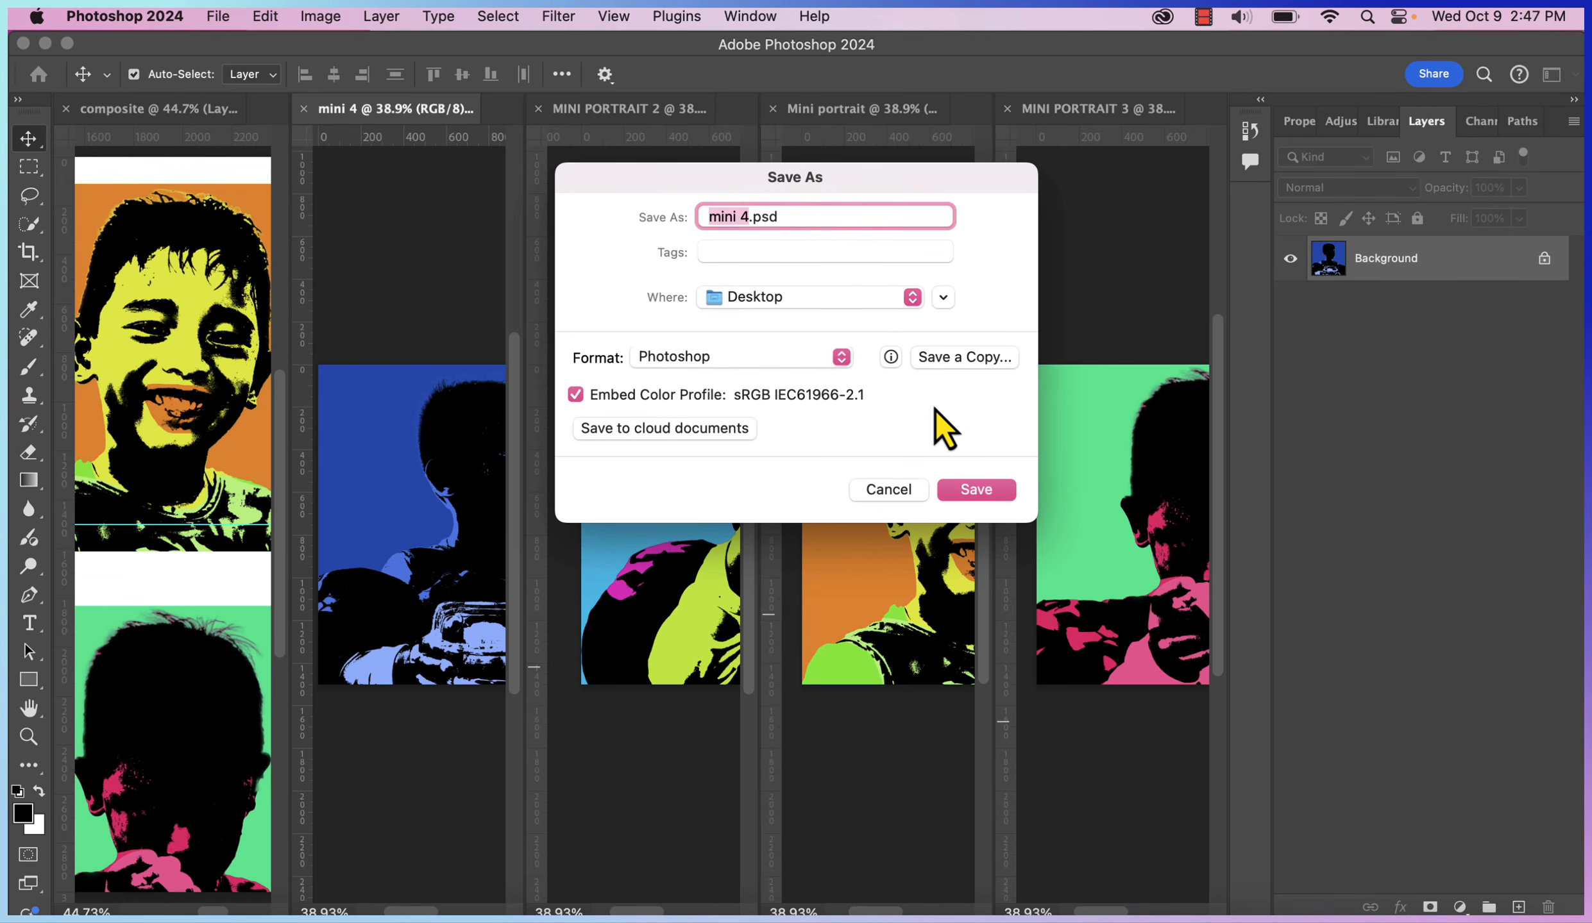
Save mini 4 and drag the four portraits roughly into the canvas quadrants
{"action": "left_click", "coordinate": [964, 499]}
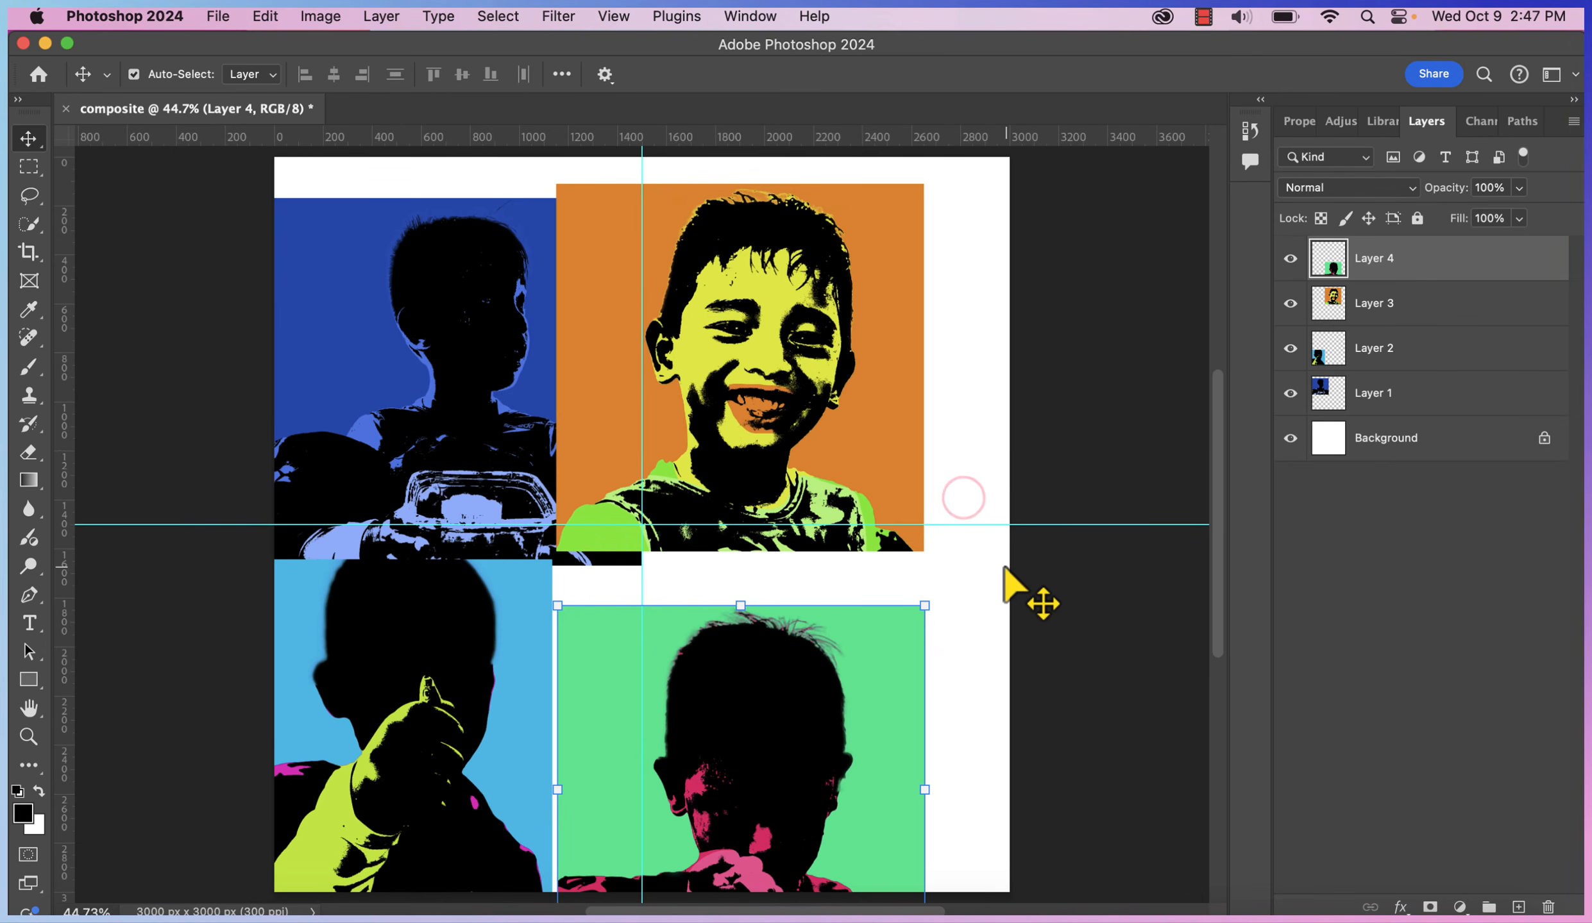
{"action": "left_click_drag", "start_coordinate": [809, 443], "coordinate": [859, 404]}
{"action": "left_click_drag", "start_coordinate": [607, 403], "coordinate": [608, 364]}
{"action": "left_click_drag", "start_coordinate": [783, 798], "coordinate": [870, 711]}
{"action": "left_click_drag", "start_coordinate": [314, 722], "coordinate": [397, 687]}
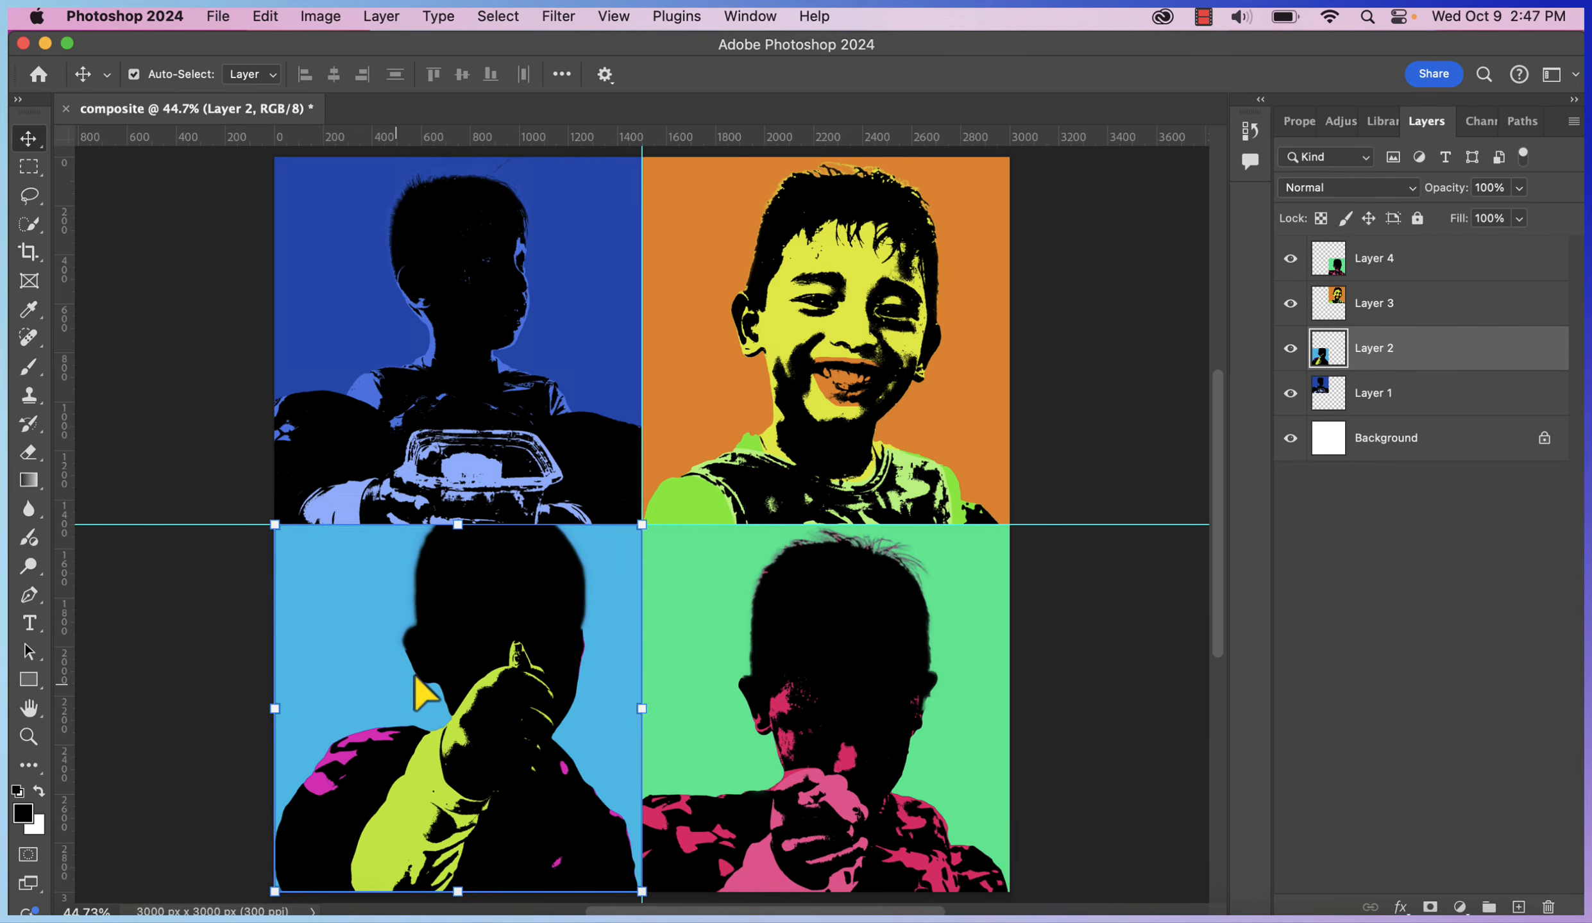
{"action": "left_click", "coordinate": [1108, 711]}
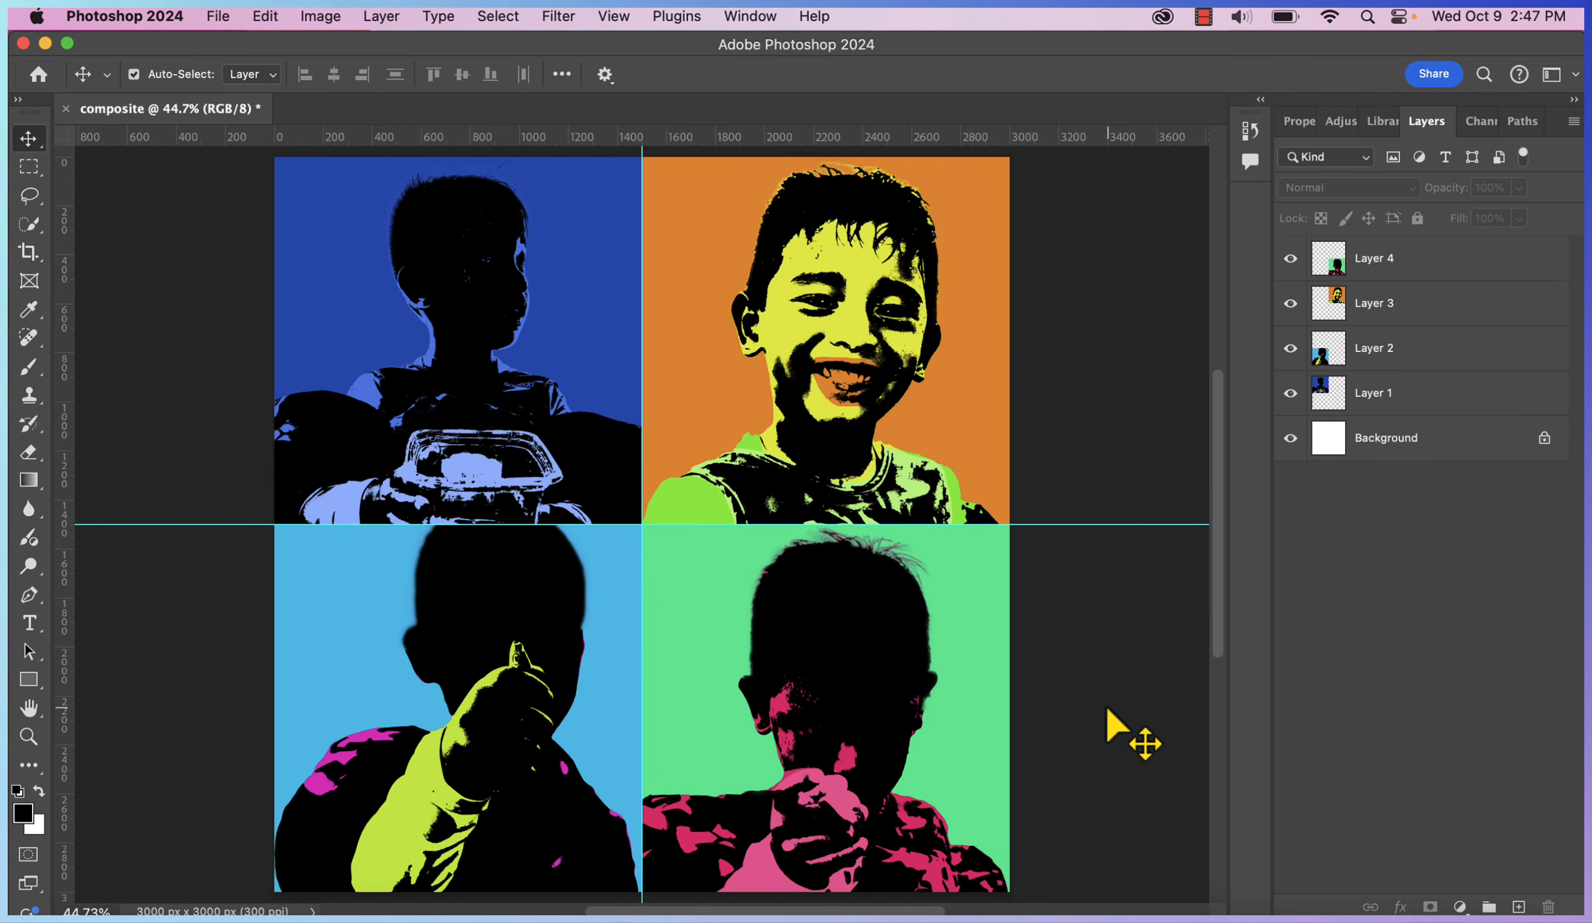
Reposition the light blue portrait into the top-left quadrant, snapping to the guides
{"action": "left_click", "coordinate": [525, 853]}
{"action": "left_click", "coordinate": [721, 829]}
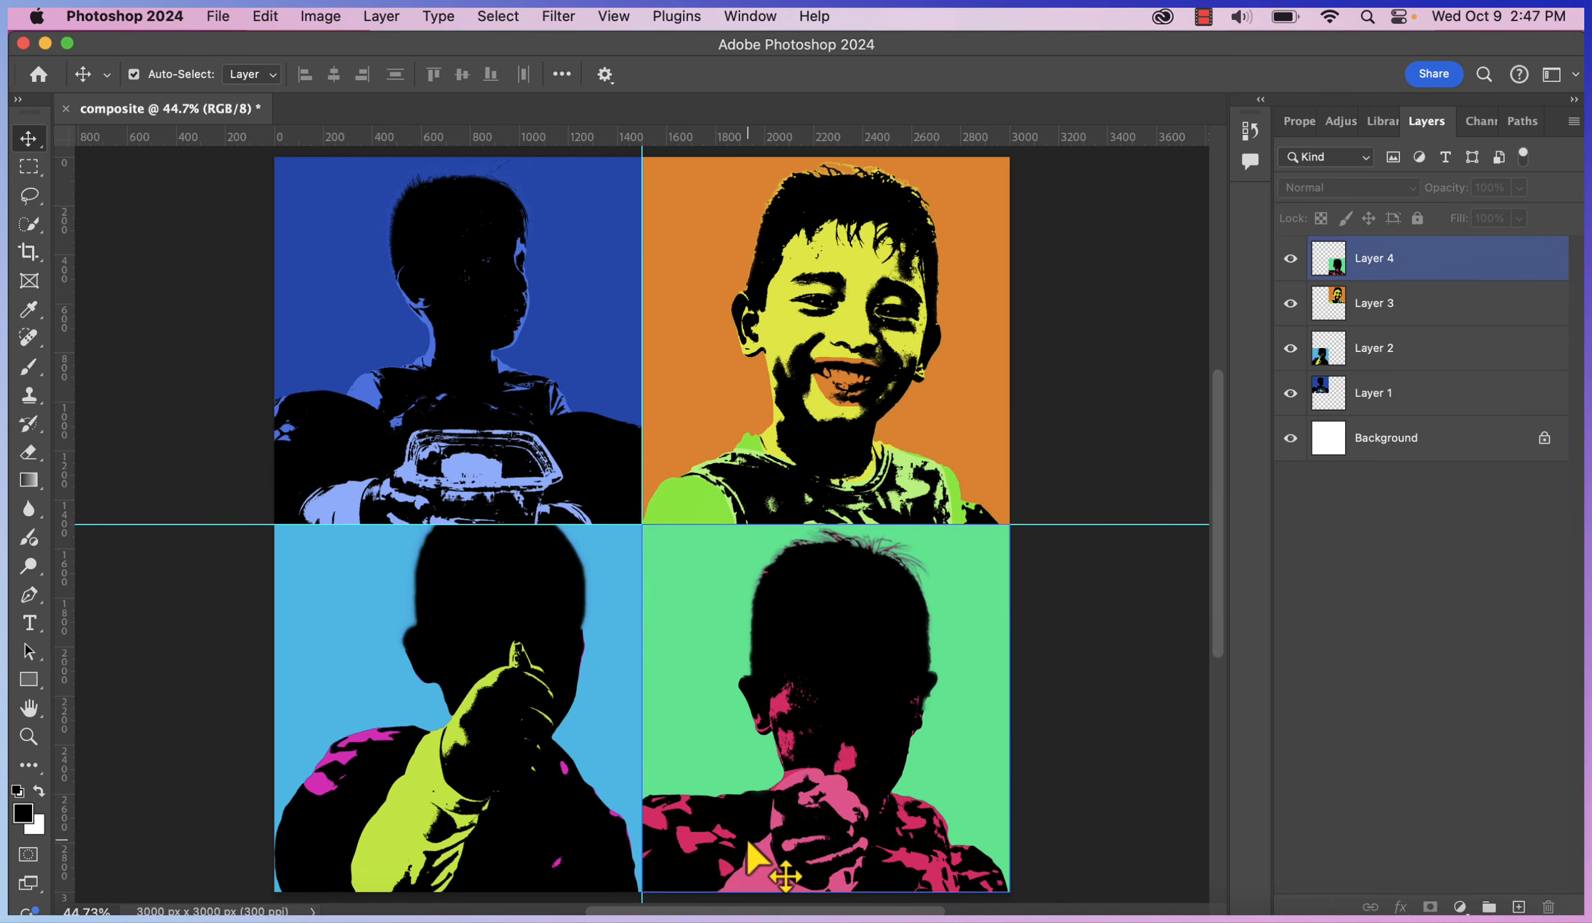
{"action": "left_click", "coordinate": [486, 845]}
{"action": "left_click_drag", "start_coordinate": [487, 846], "coordinate": [569, 624]}
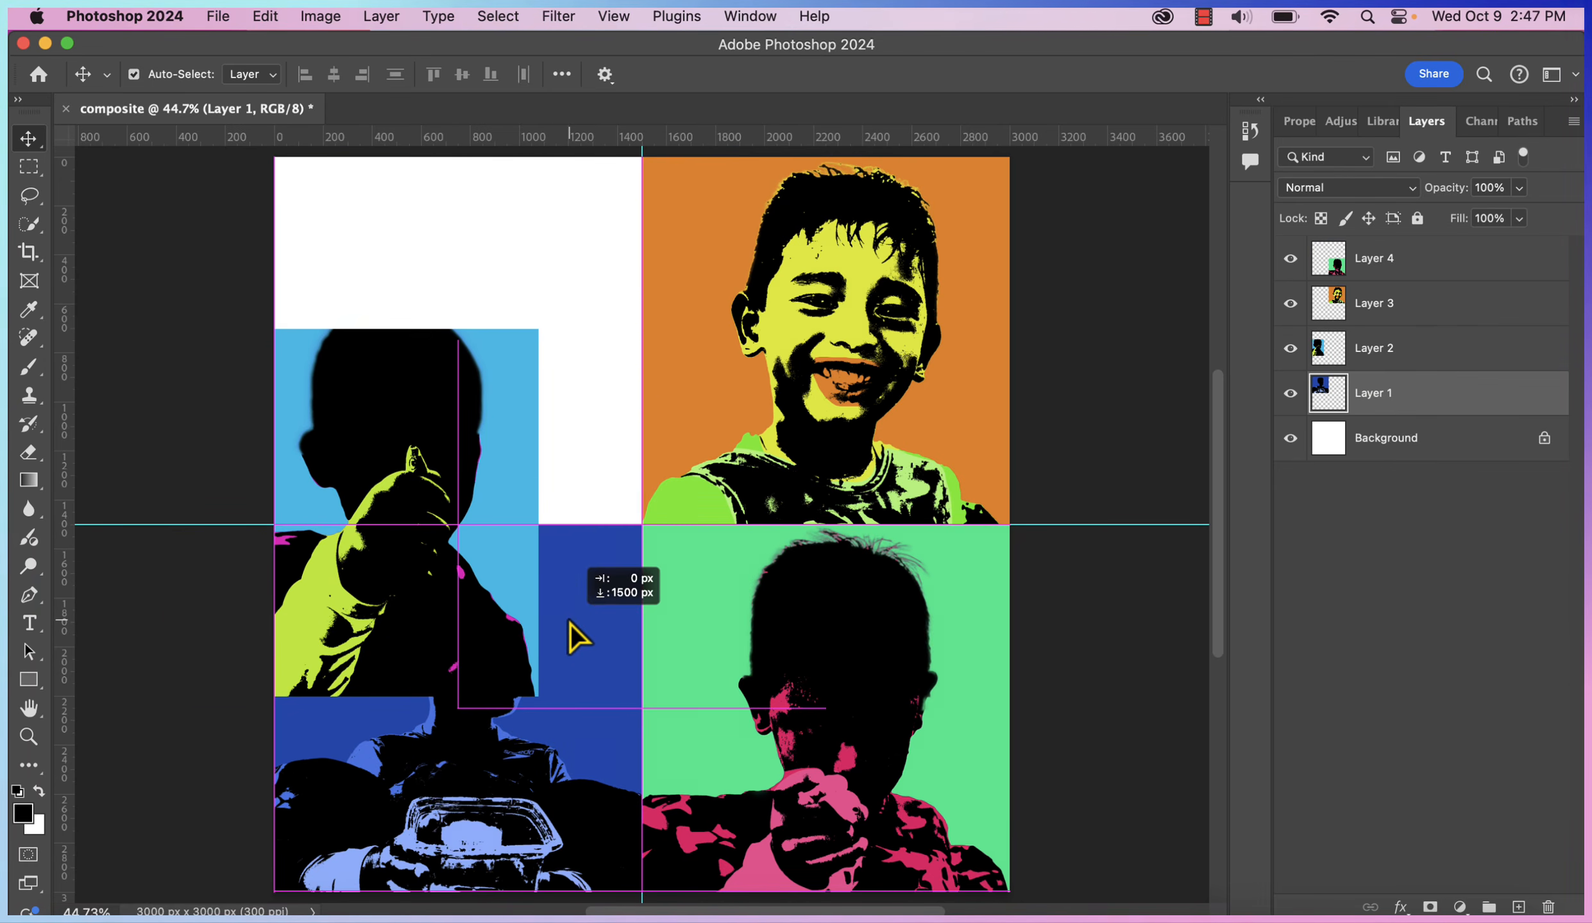
{"action": "left_click_drag", "start_coordinate": [420, 380], "coordinate": [527, 216]}
{"action": "left_click", "coordinate": [1086, 606]}
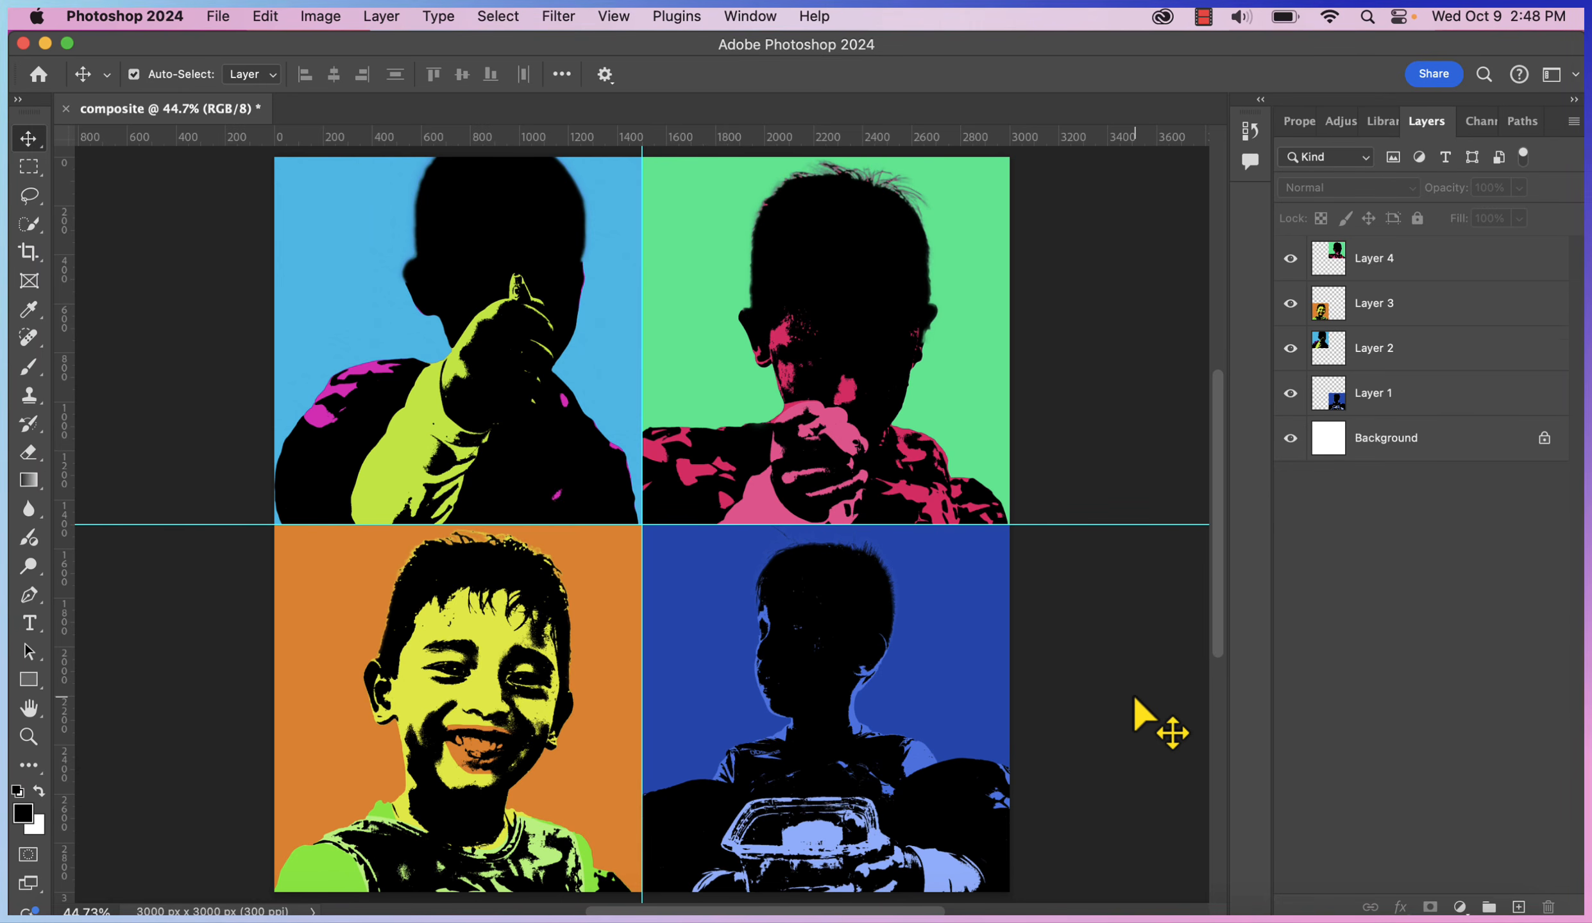
Export the composite as a PNG named FINAL POP ART to the Desktop
{"action": "left_click", "coordinate": [225, 15]}
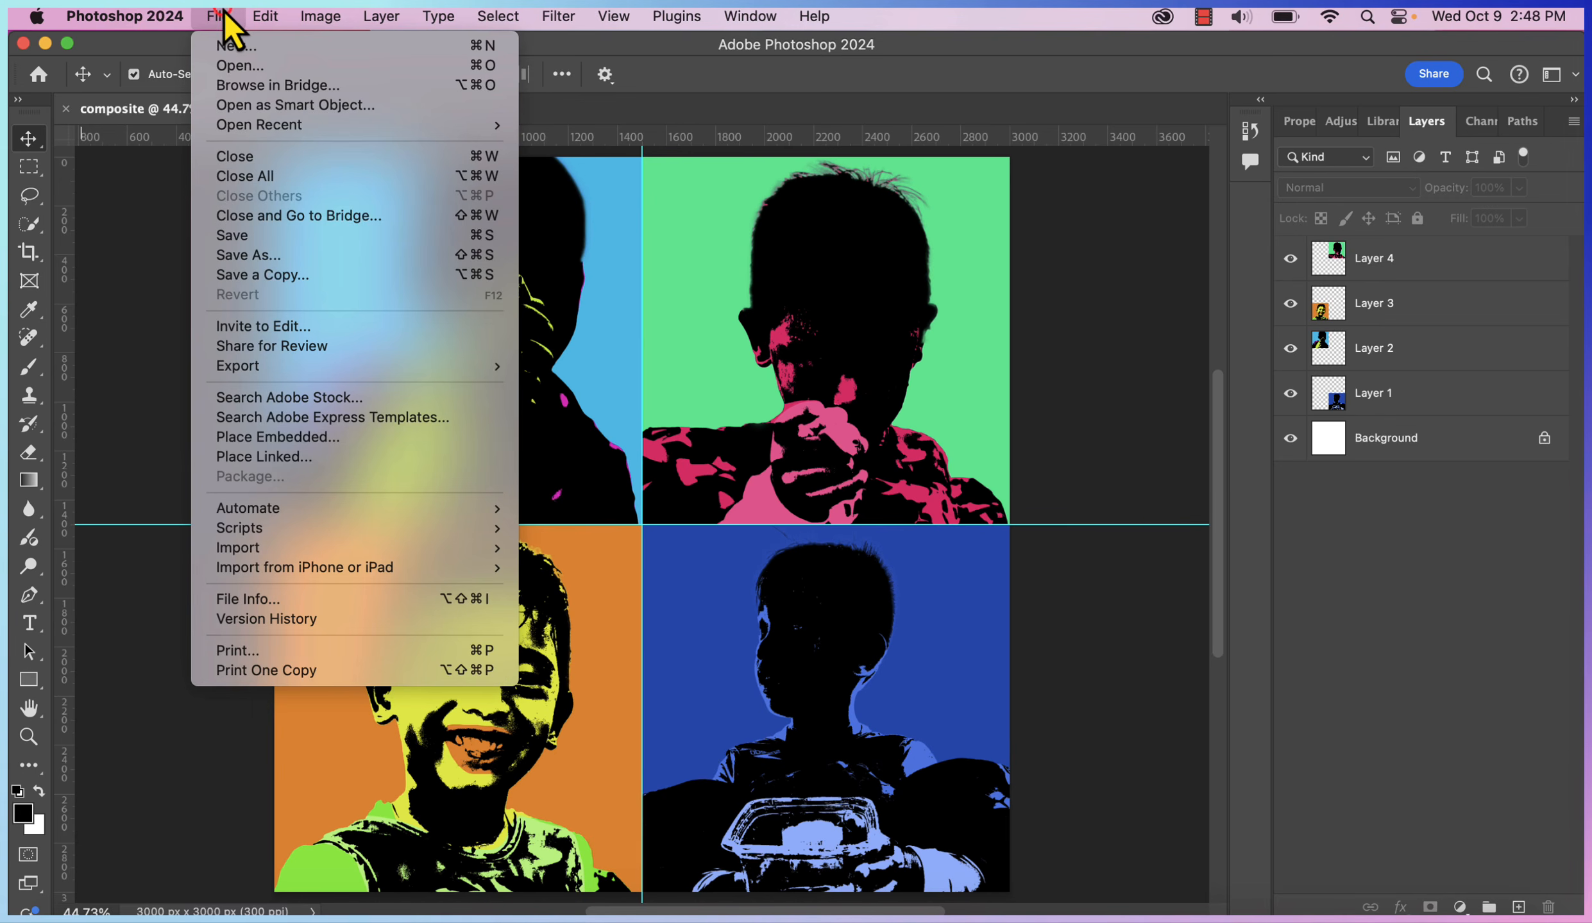
{"action": "mouse_move", "coordinate": [292, 371]}
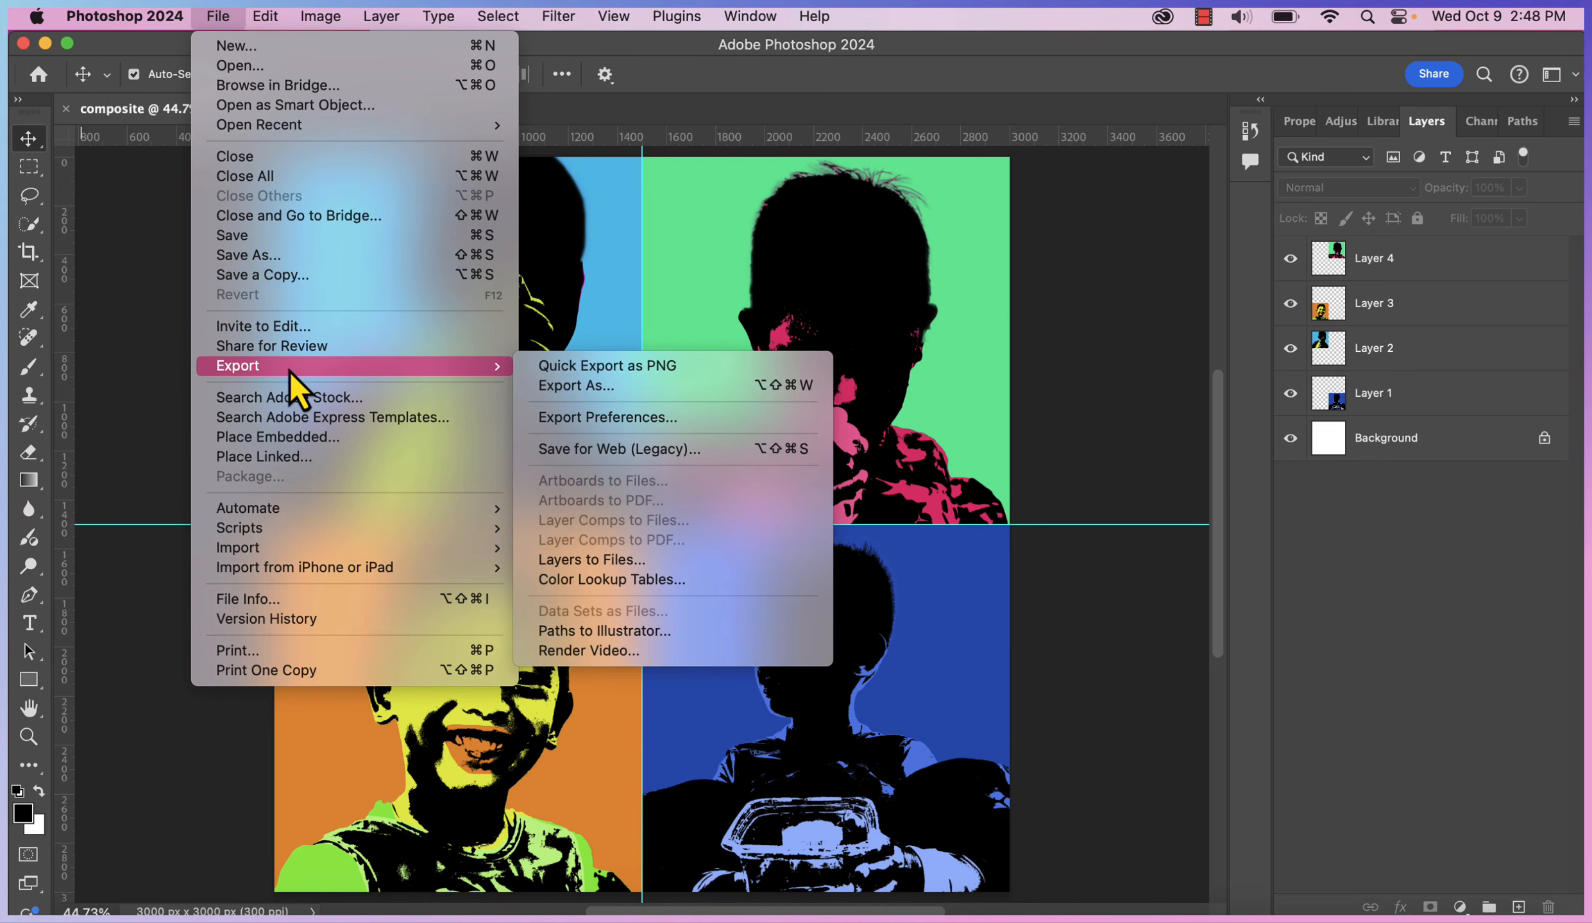
{"action": "left_click", "coordinate": [590, 388]}
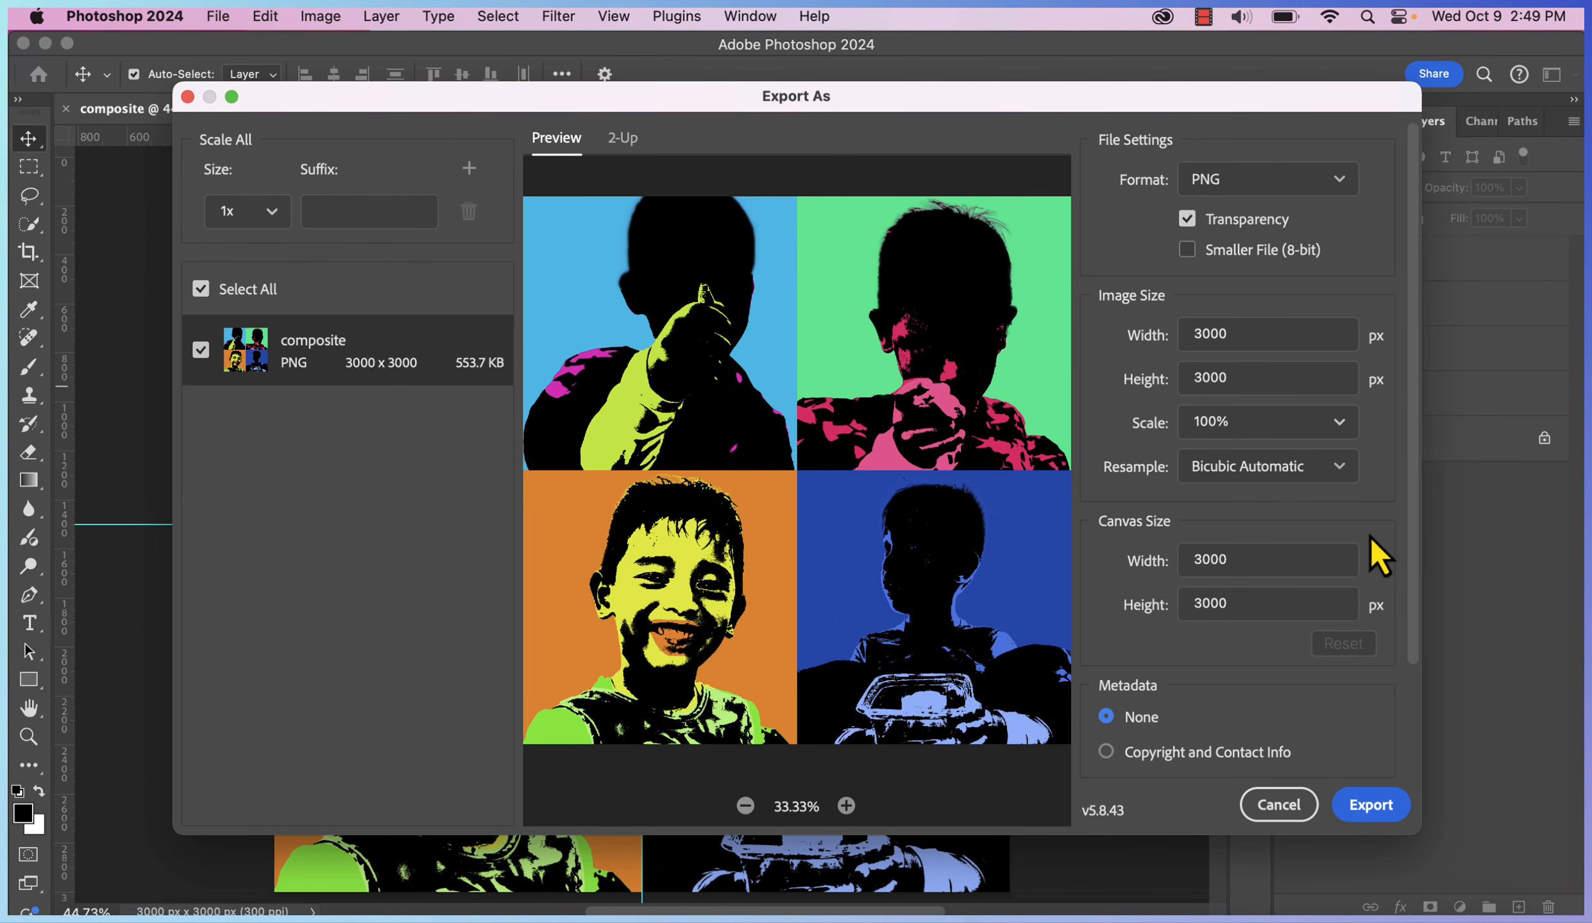
{"action": "left_click", "coordinate": [1376, 818]}
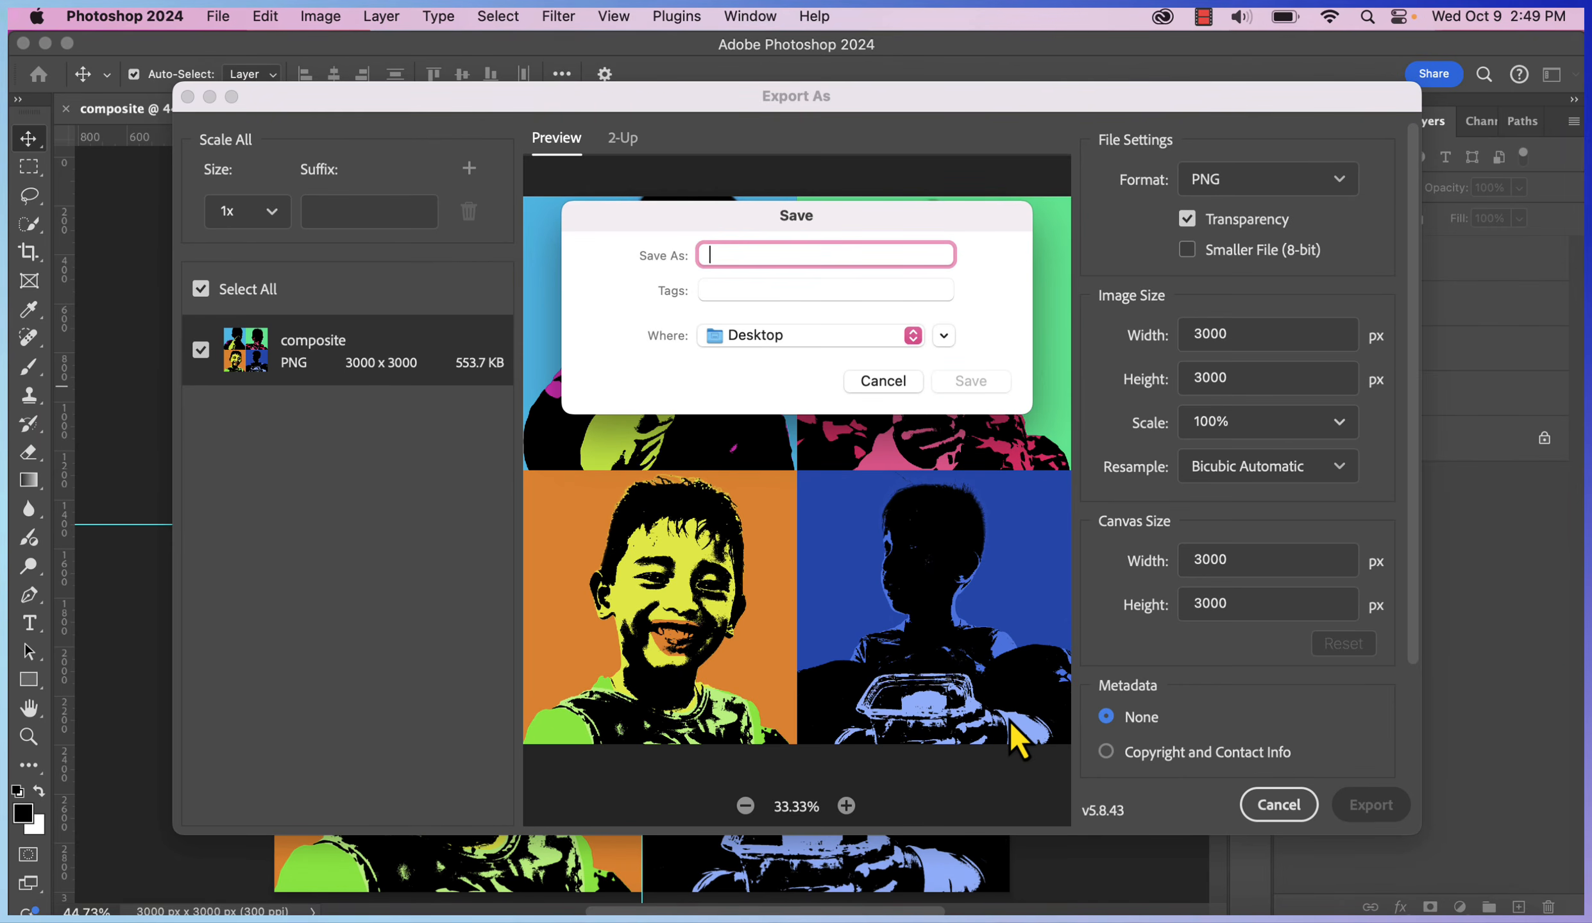
{"action": "type", "text": "FINAL P"}
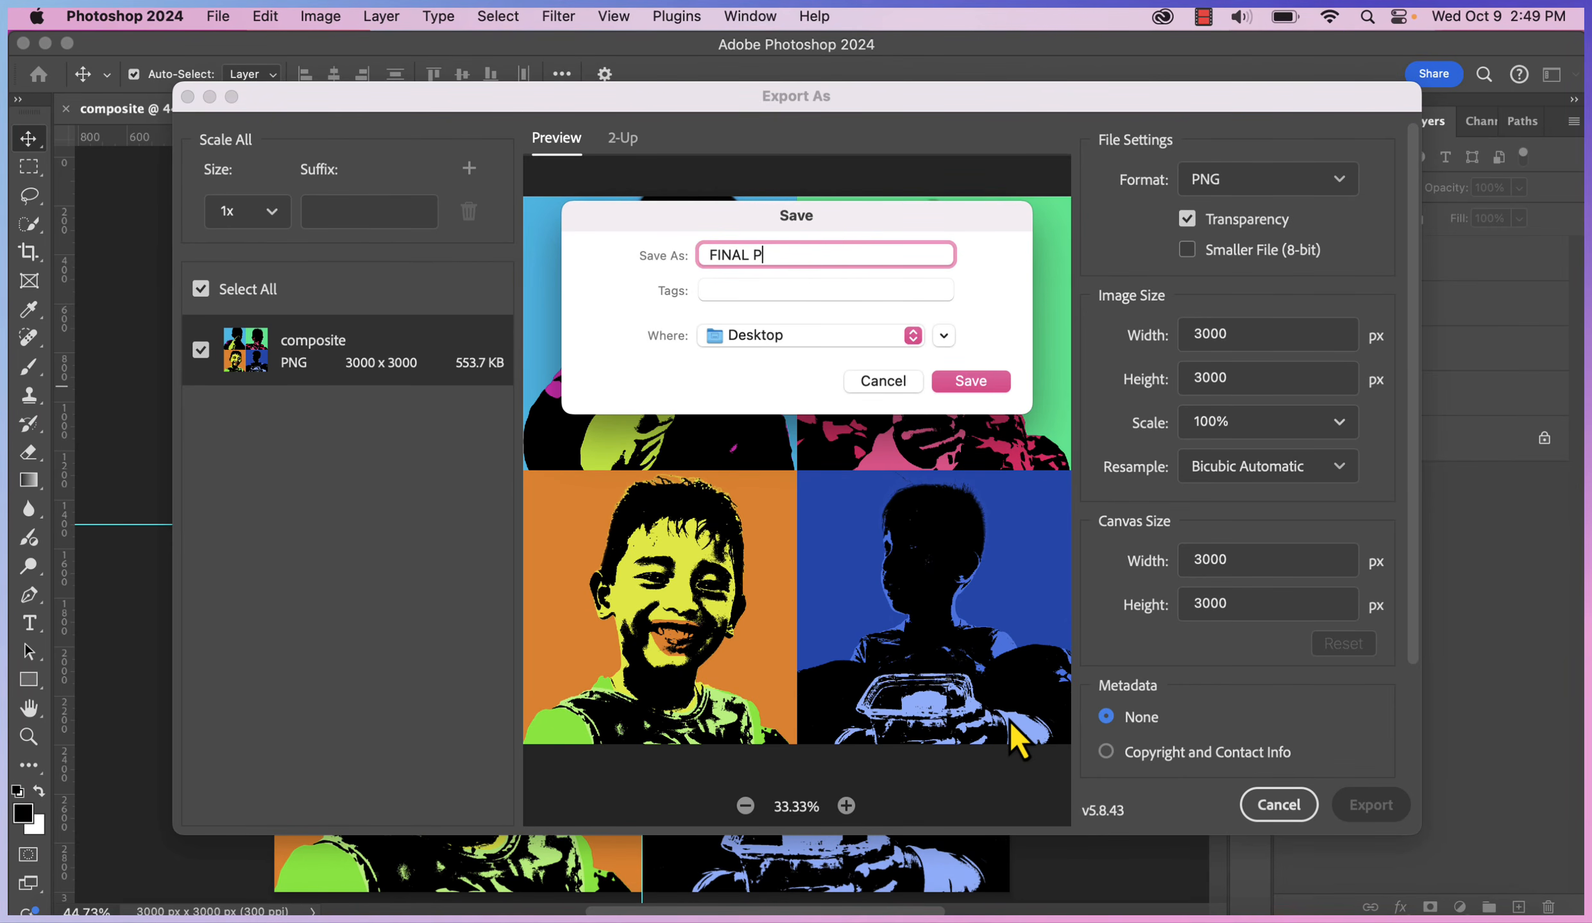
{"action": "type", "text": "OP ART"}
{"action": "left_click", "coordinate": [978, 381]}
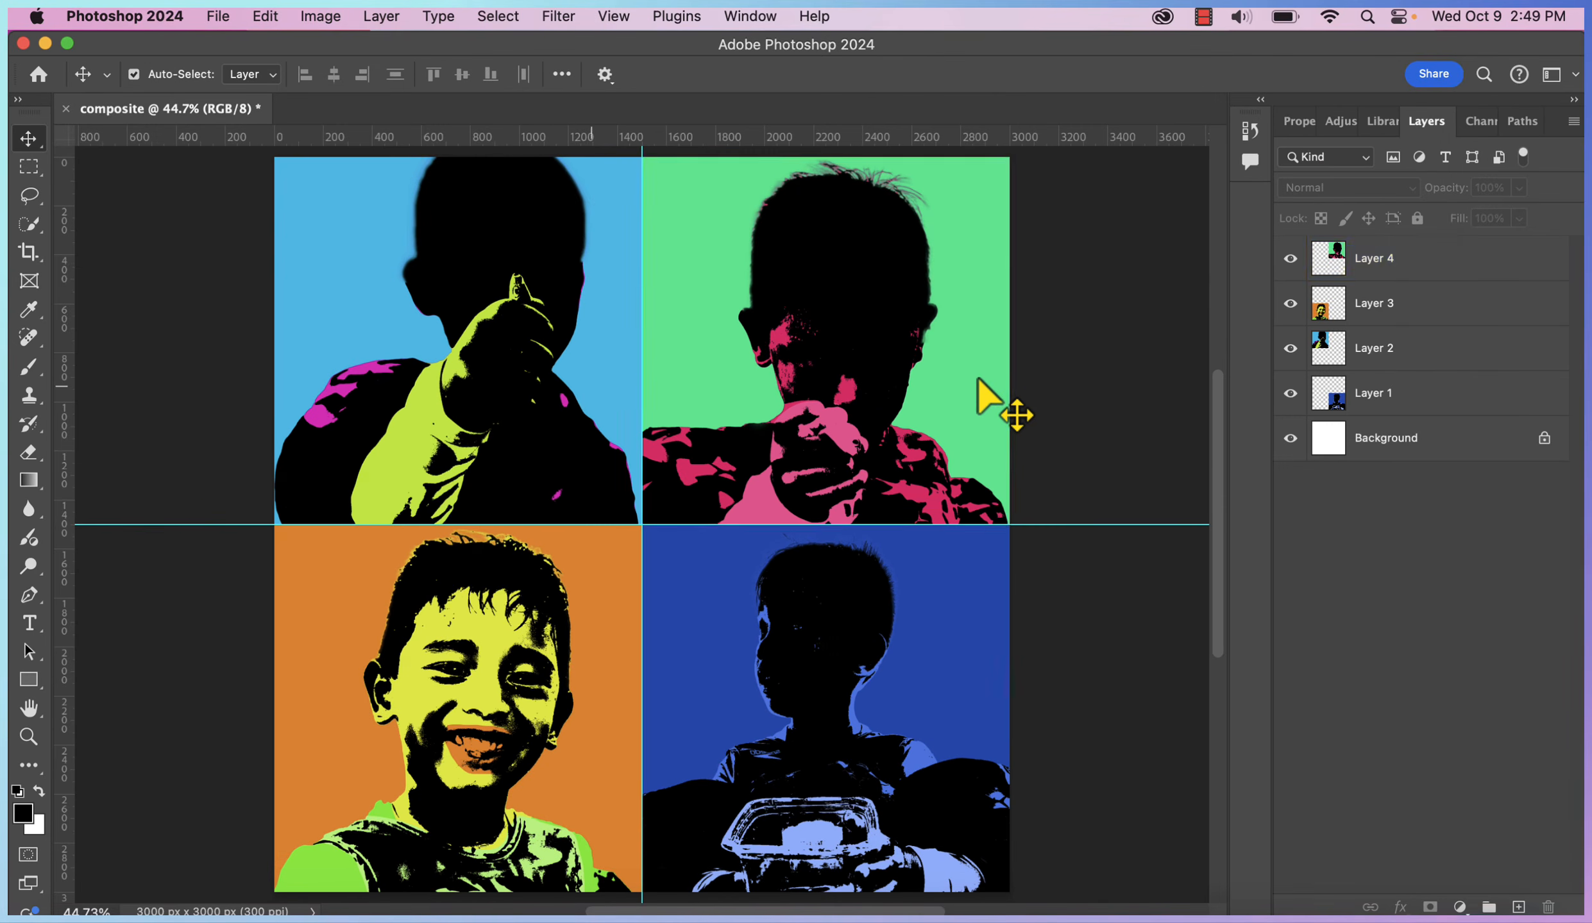